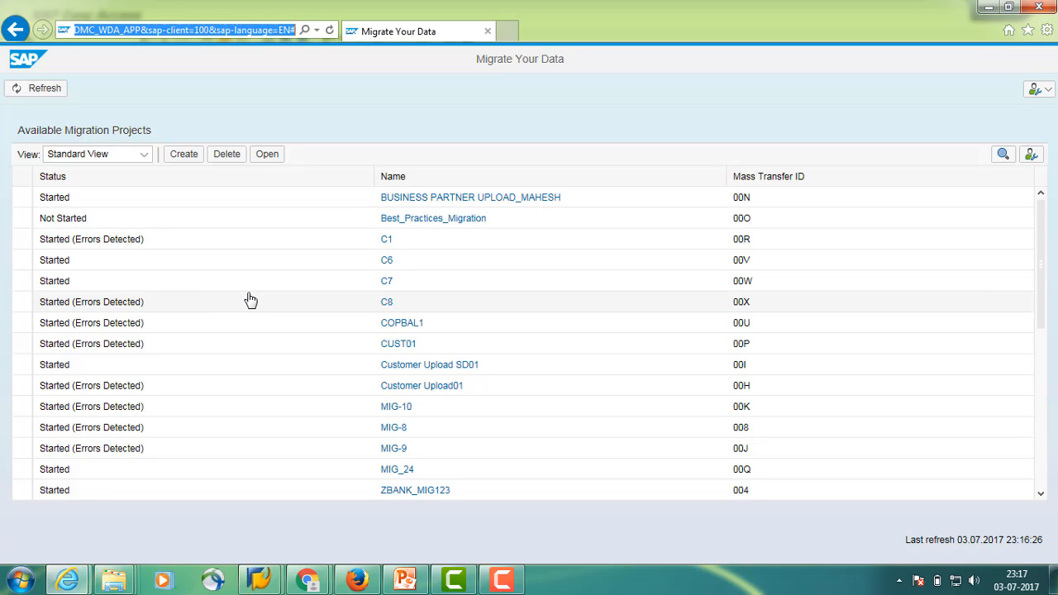
Create a migration project named Customer_Master_Upload, keeping the proposed mass transfer ID
left_click(187, 158)
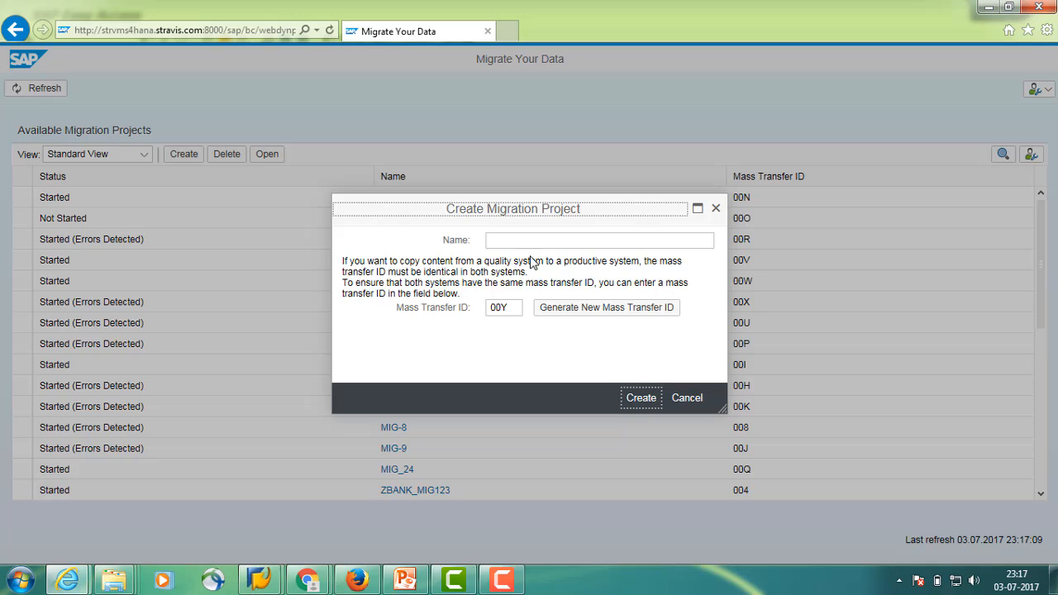
left_click(521, 241)
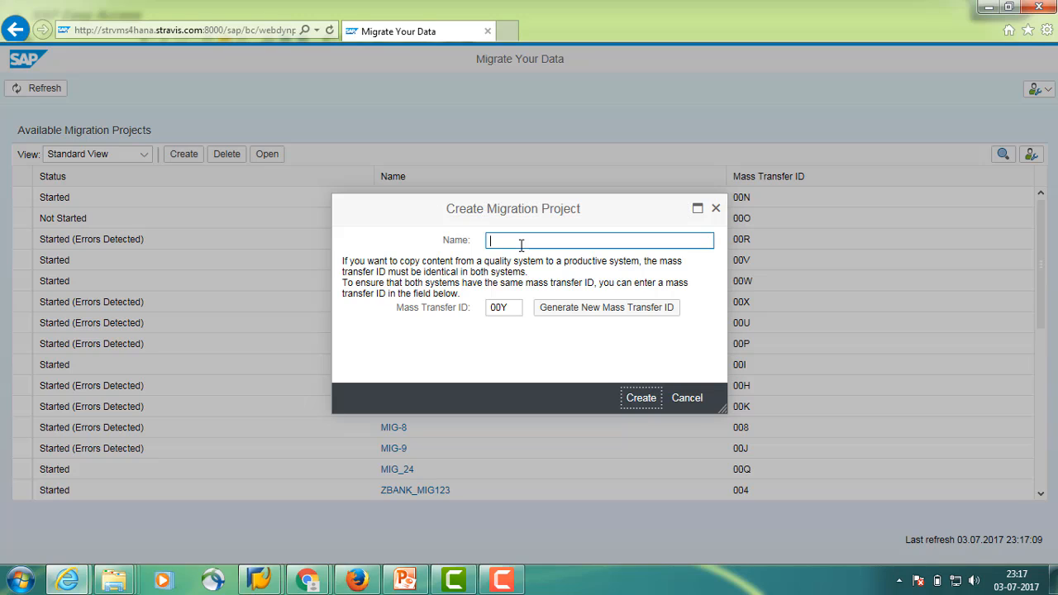
type("Cust")
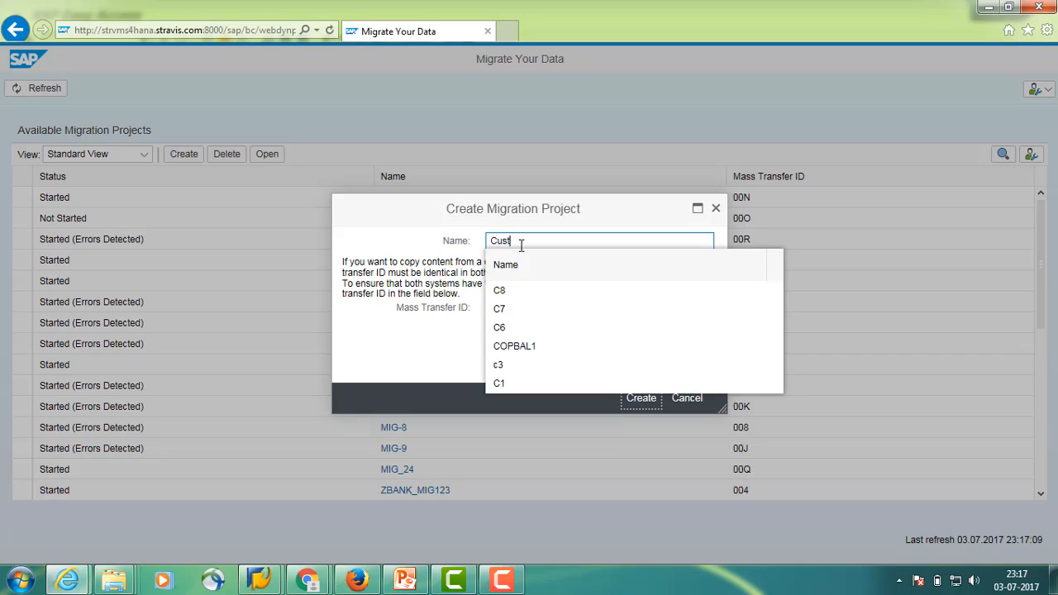
type("omer_Master_Upload")
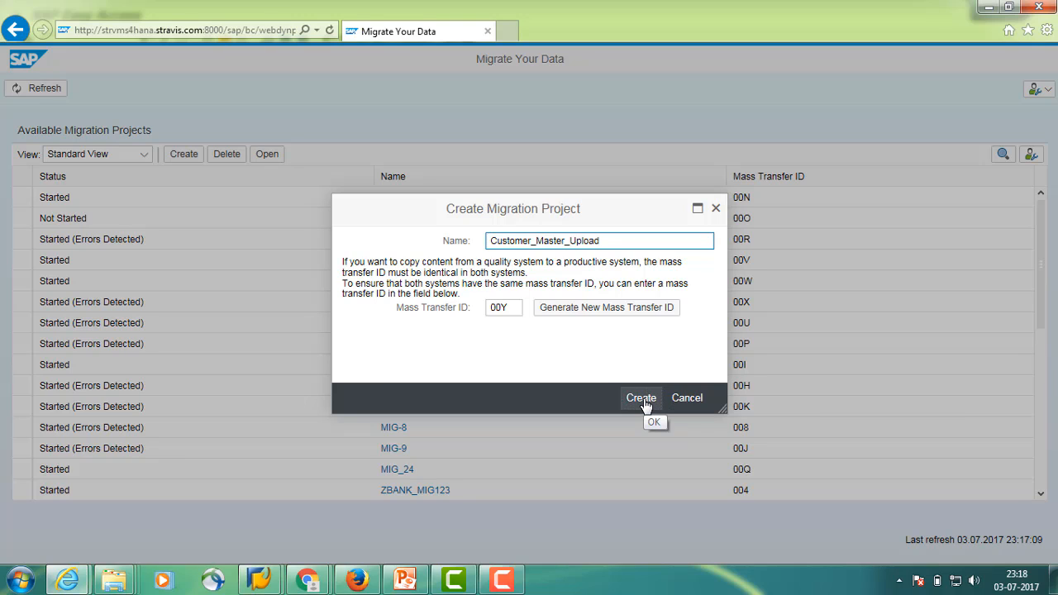
left_click(644, 400)
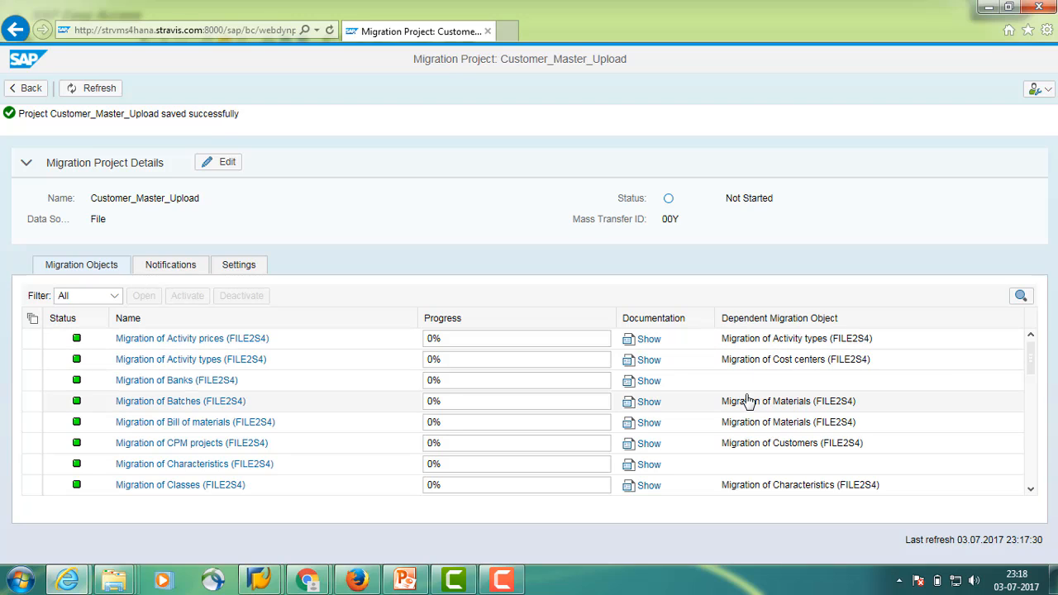
Open the Migration of Customers (FILE2S4) object and accept copying it into the migration project
scroll(302, 402, "down", 1)
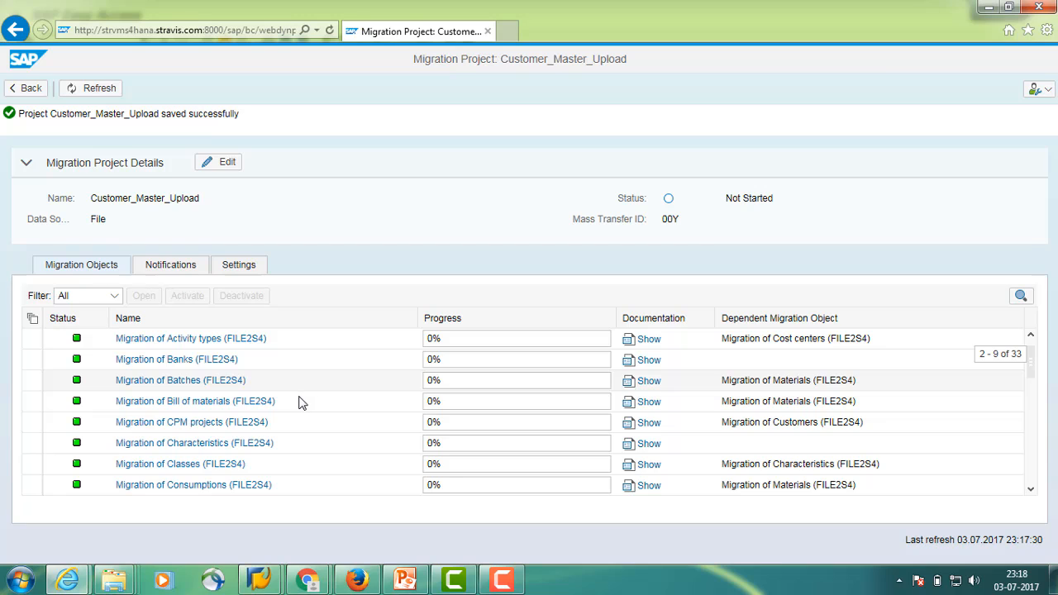
scroll(302, 402, "down", 2)
scroll(312, 439, "down", 1)
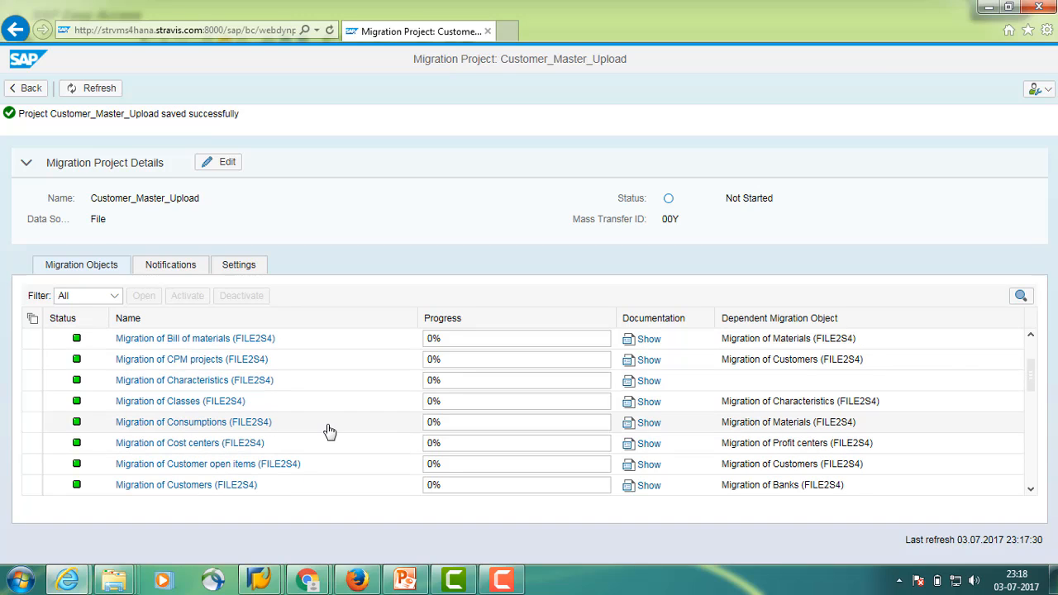
scroll(331, 432, "down", 1)
scroll(331, 441, "down", 1)
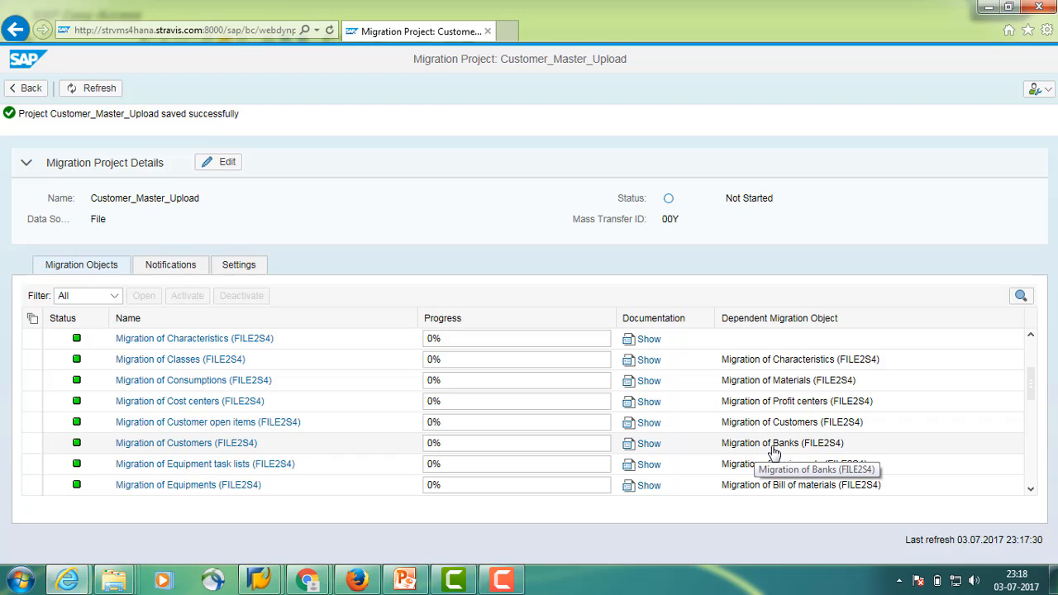
left_click(213, 445)
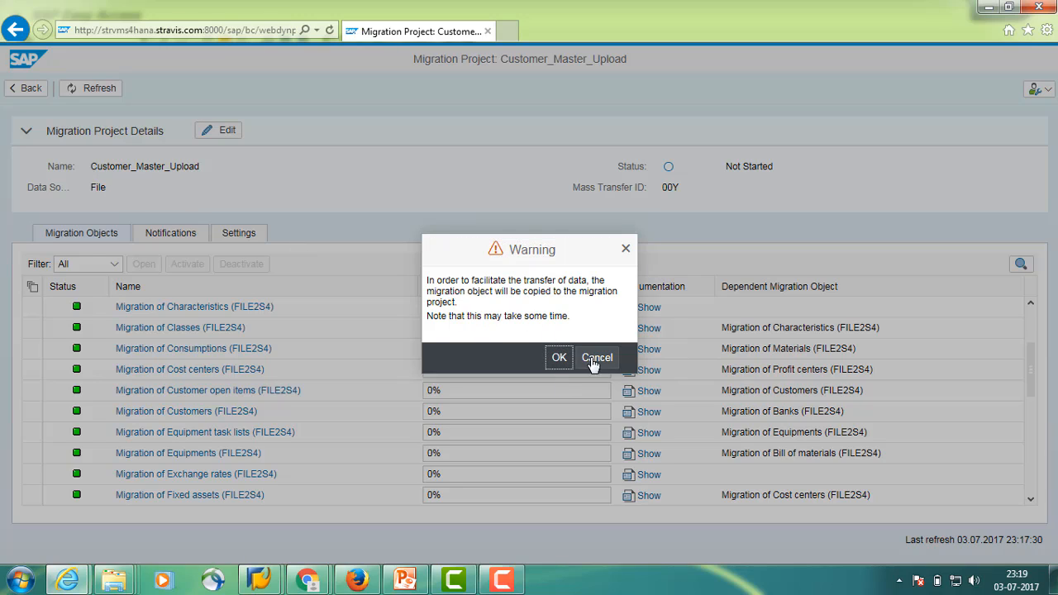
left_click(559, 359)
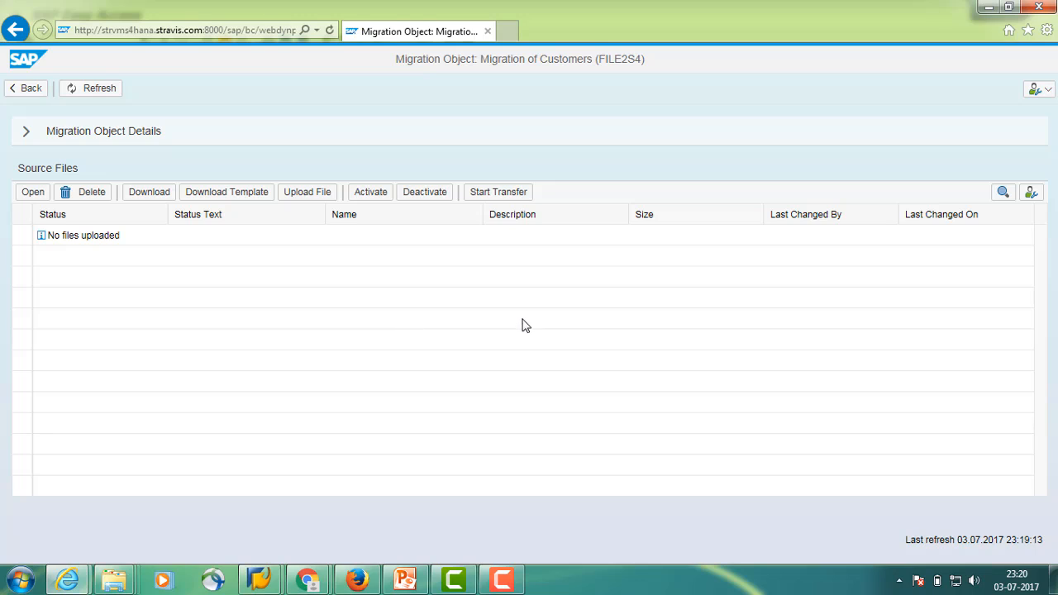
Download the customer source file template EN_CUSTOMER.xml and cut the saved file from the Downloads folder
left_click(255, 202)
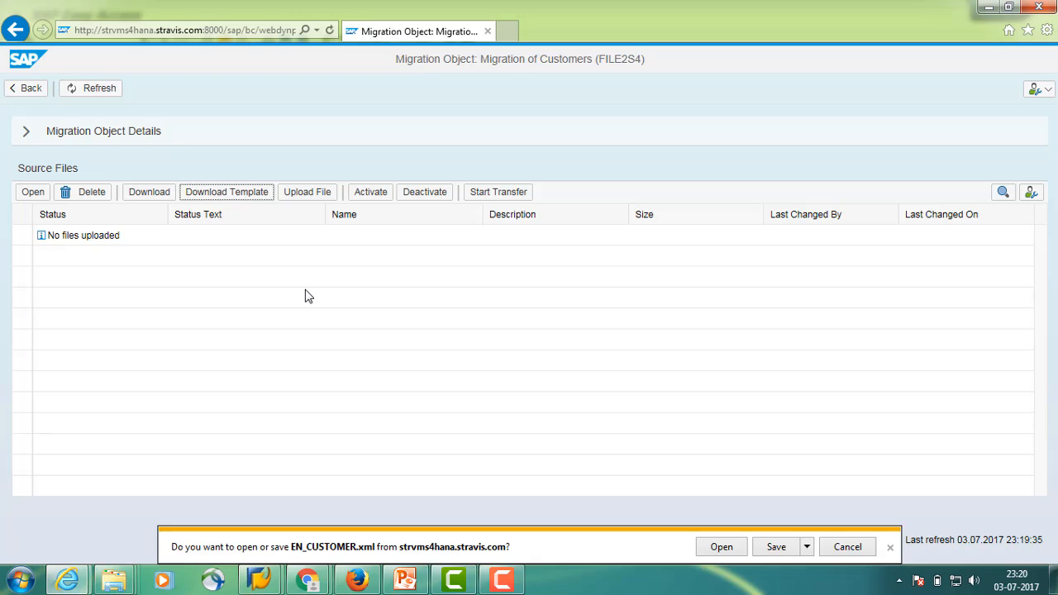
left_click(791, 549)
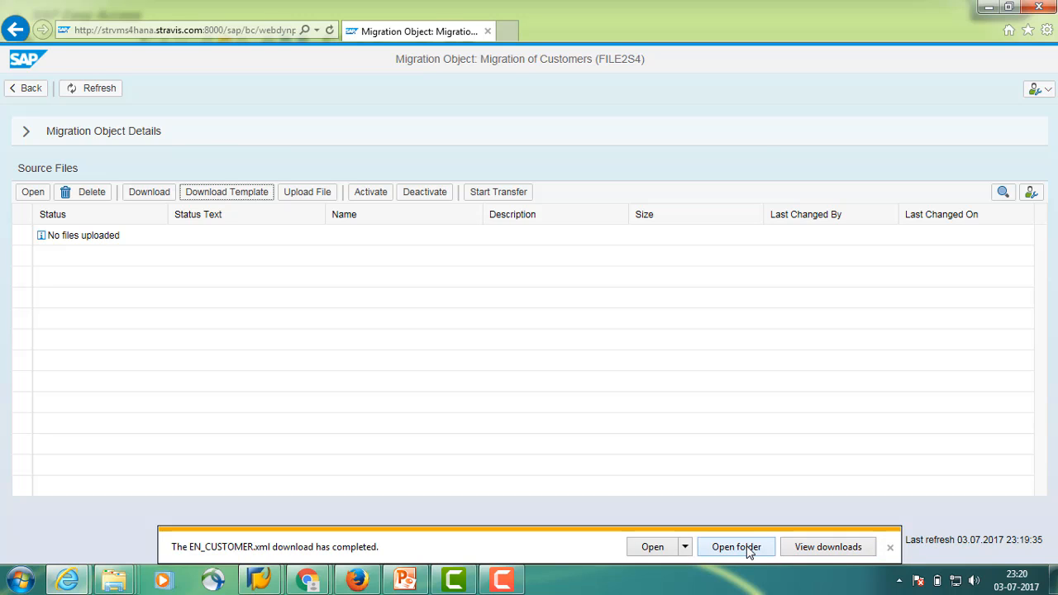
left_click(747, 548)
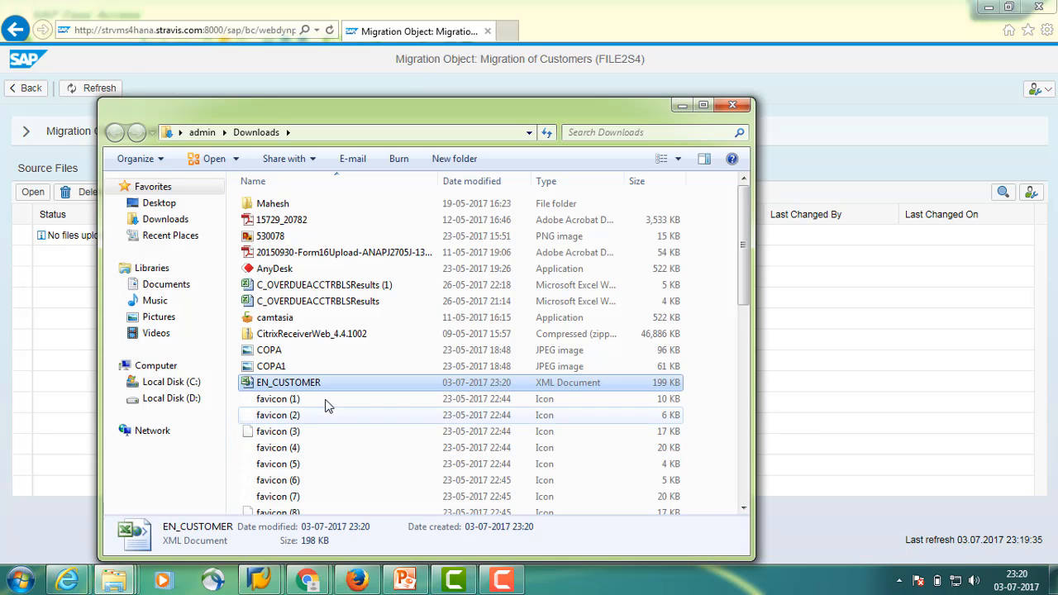
right_click(319, 388)
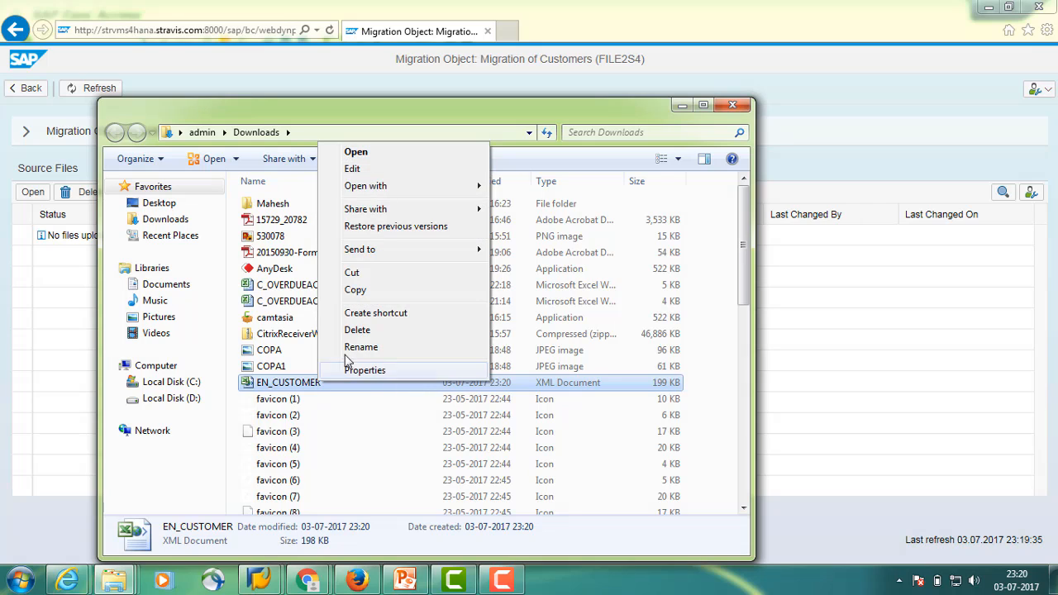
left_click(372, 276)
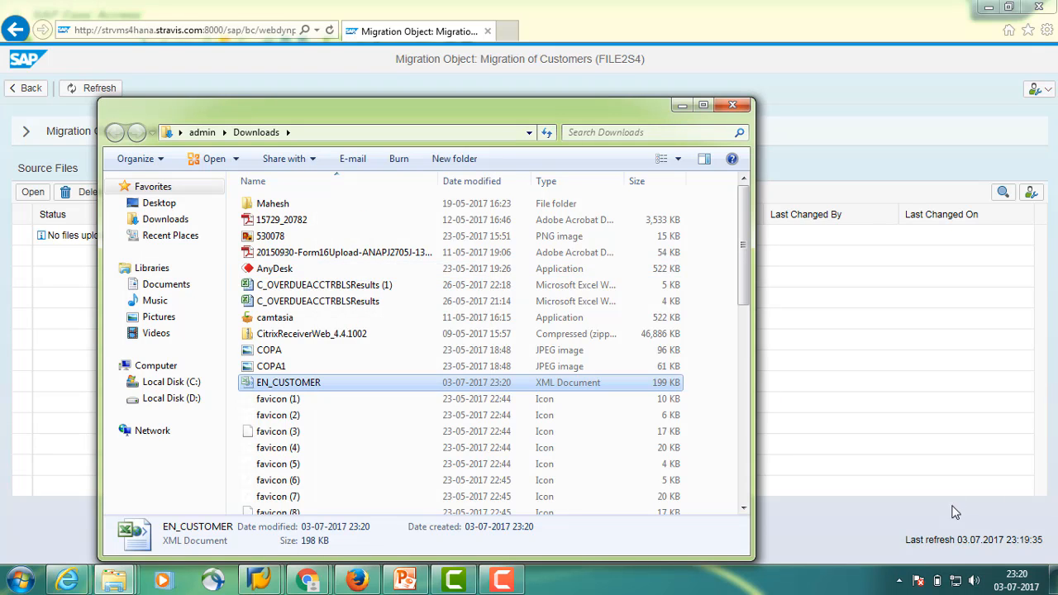
Create a folder named "LTMS Customer master upload file" inside the desktop's LTMC folder and paste the cut EN_CUSTOMER file into it
left_click(1054, 576)
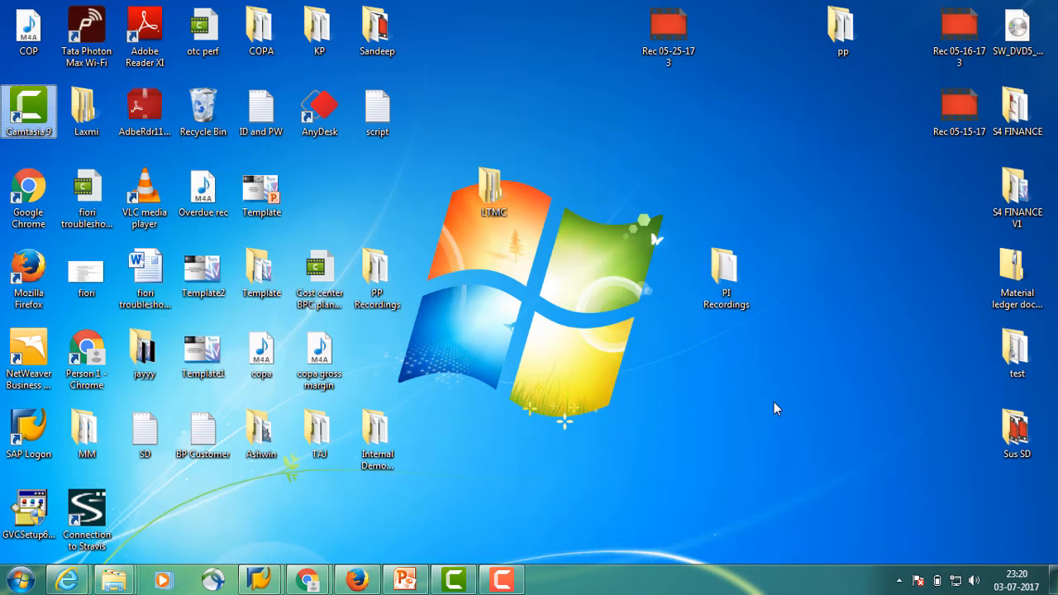
double_click(486, 191)
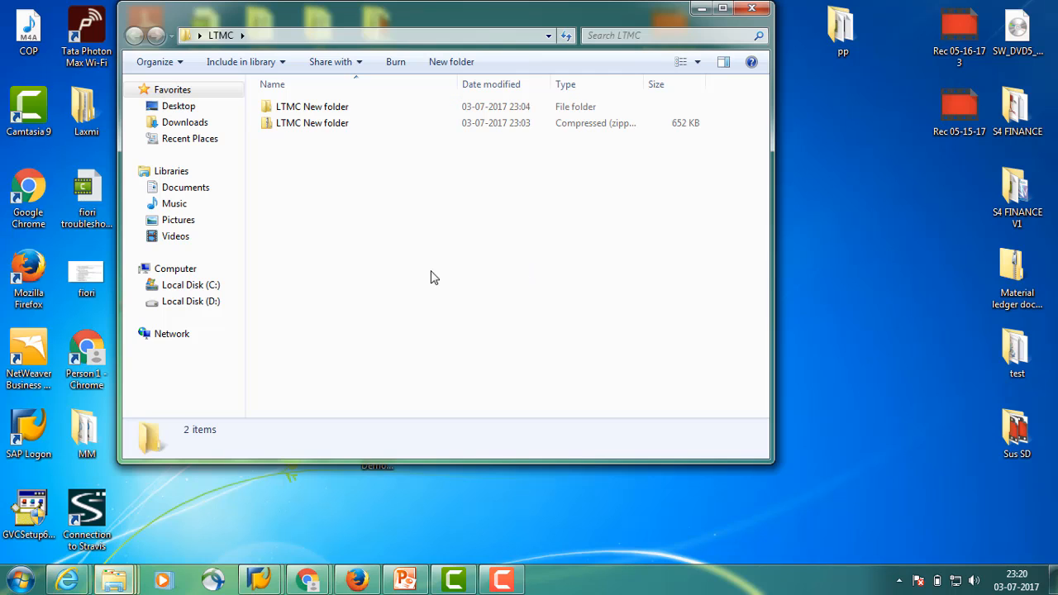
right_click(404, 250)
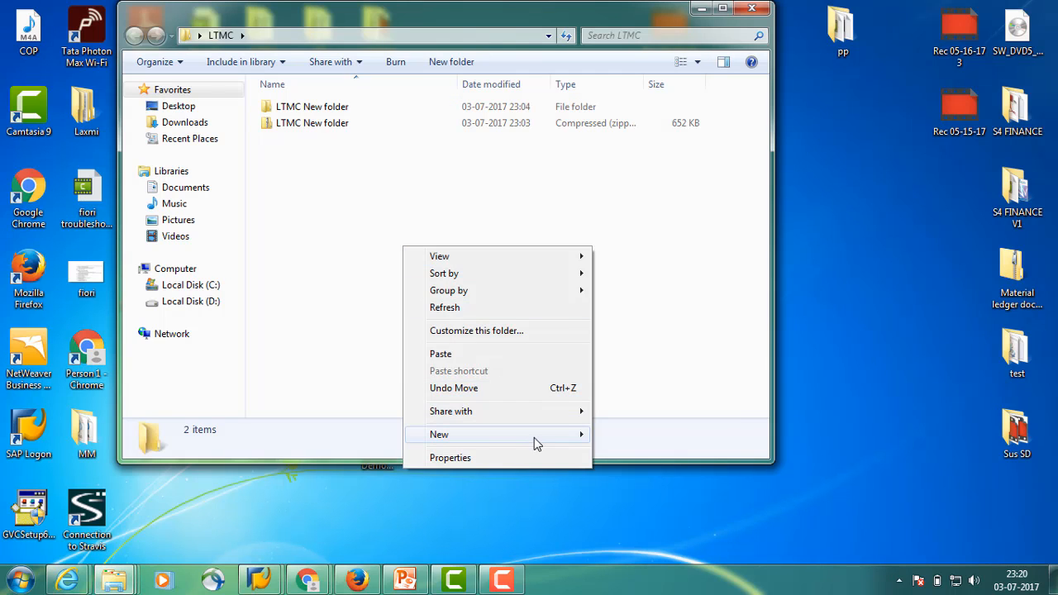
mouse_move(548, 439)
left_click(624, 206)
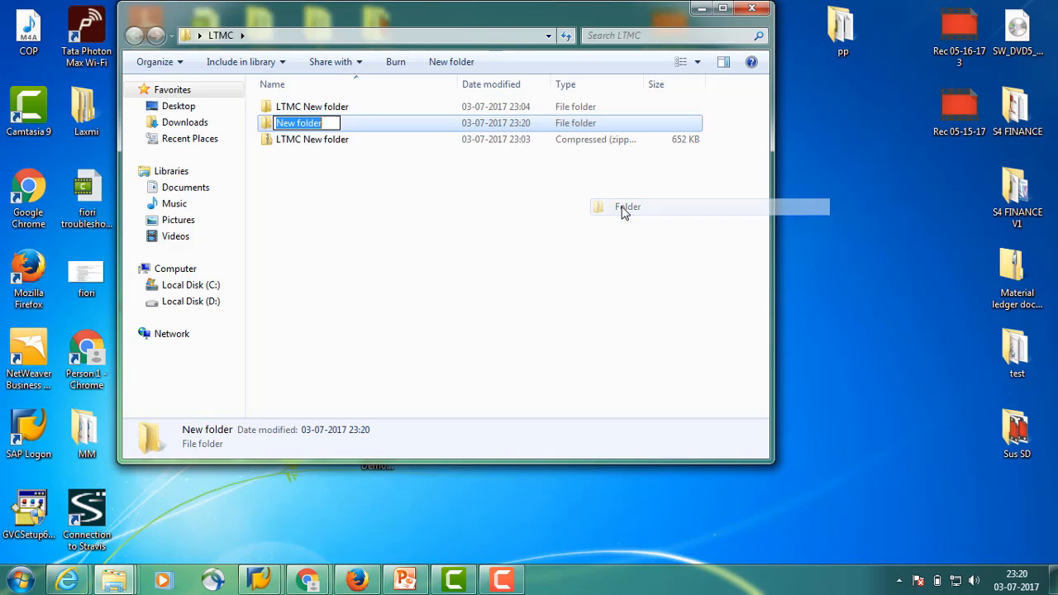
type("L")
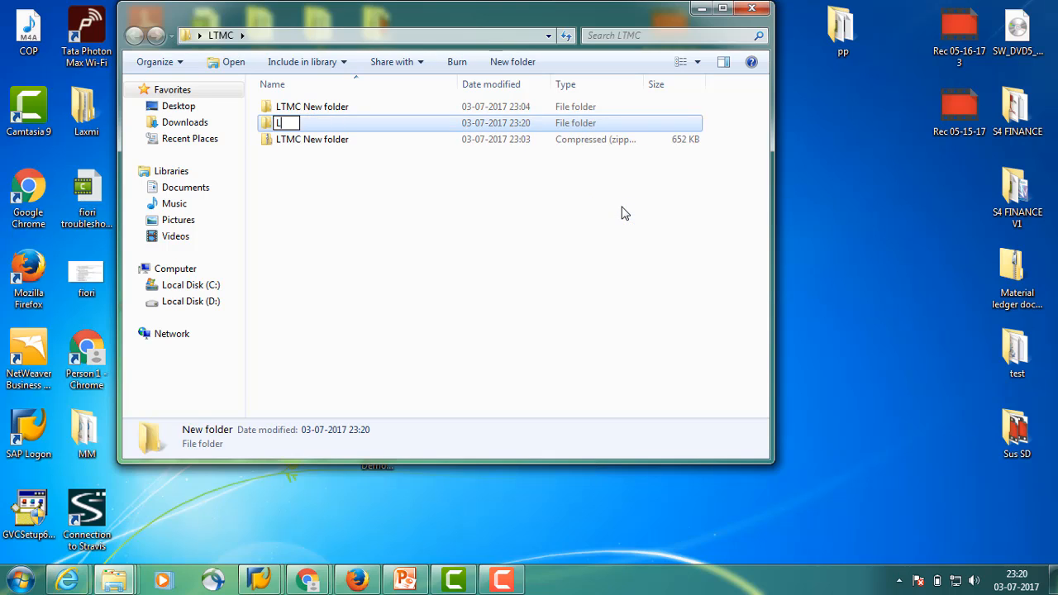
type("TMS C")
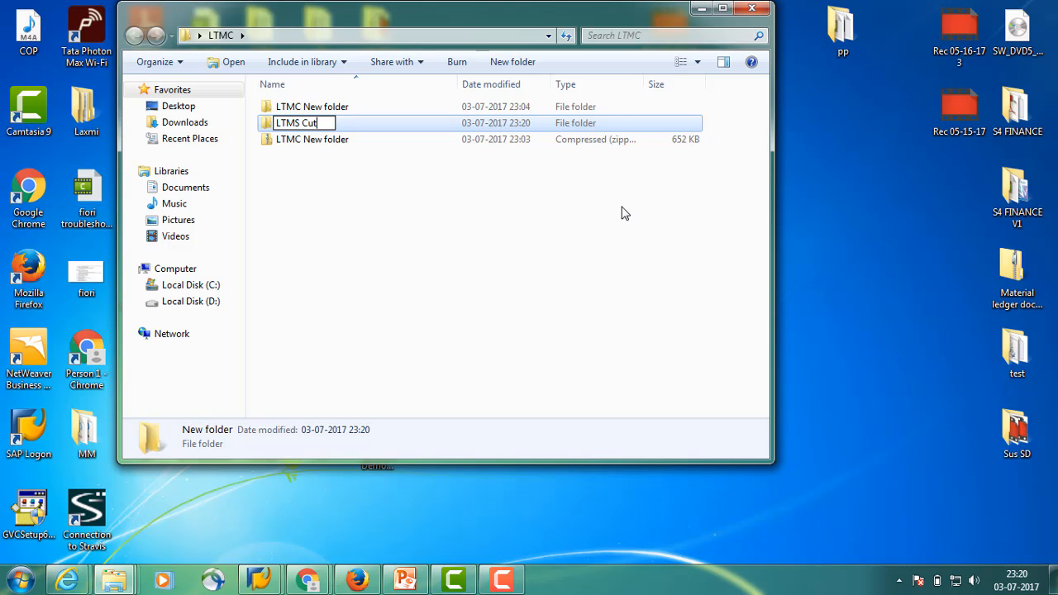
type("ustomer master up")
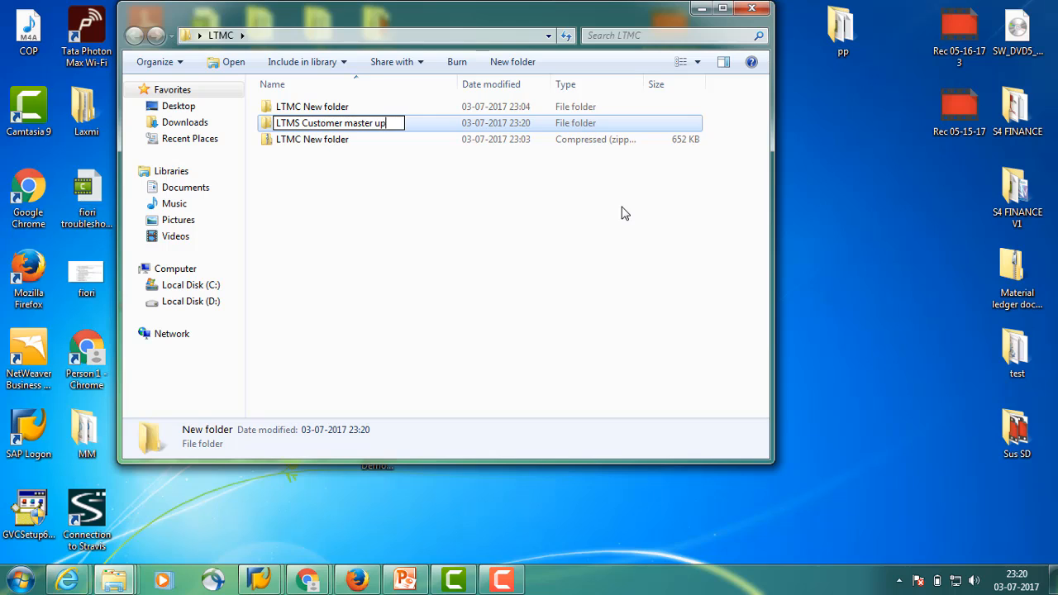
type("load fi")
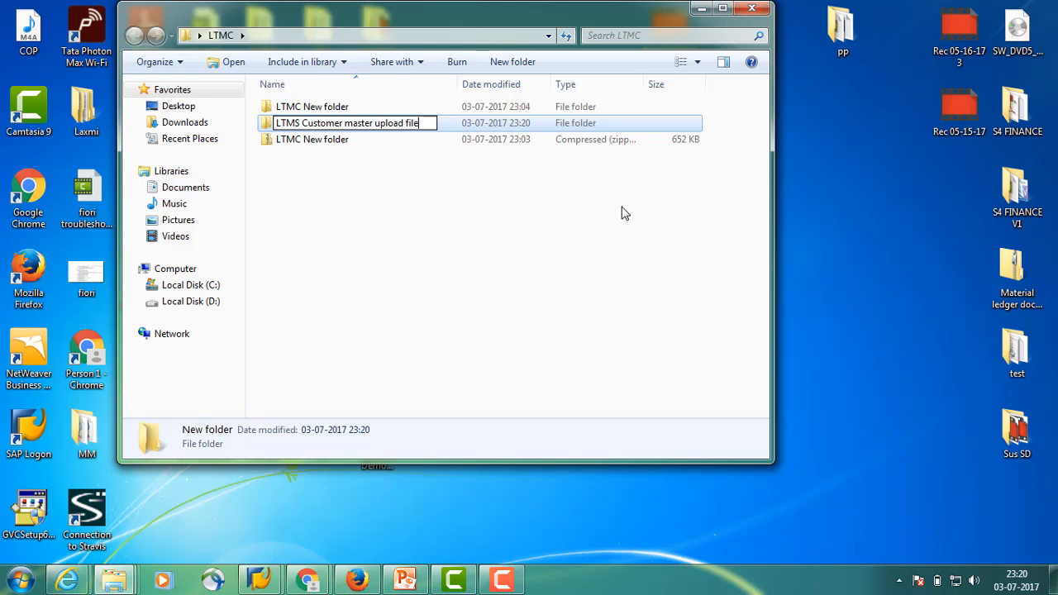
type("le")
key("Return")
key("Return")
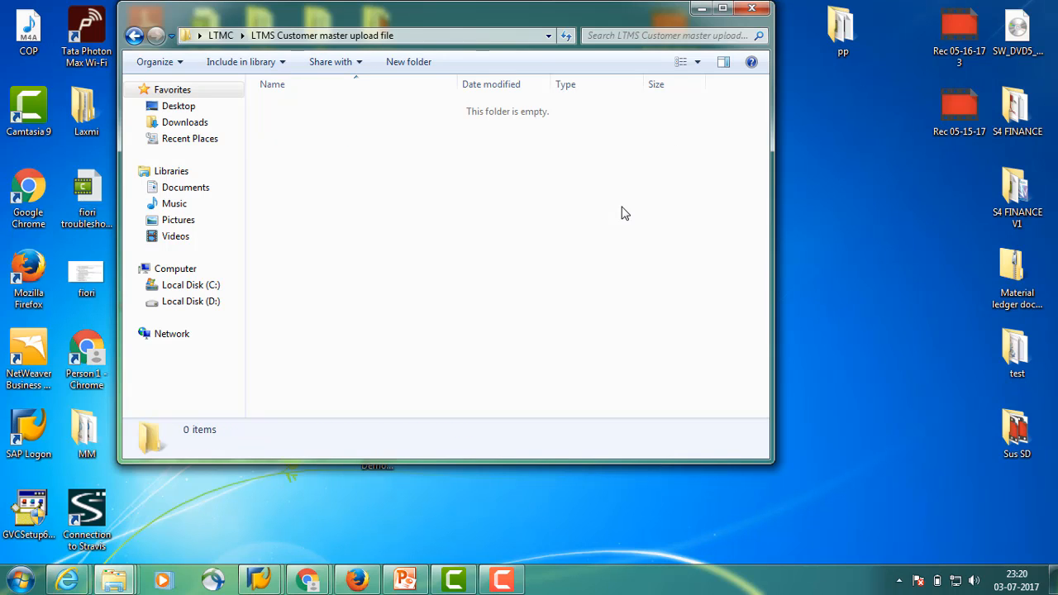
right_click(304, 139)
left_click(353, 241)
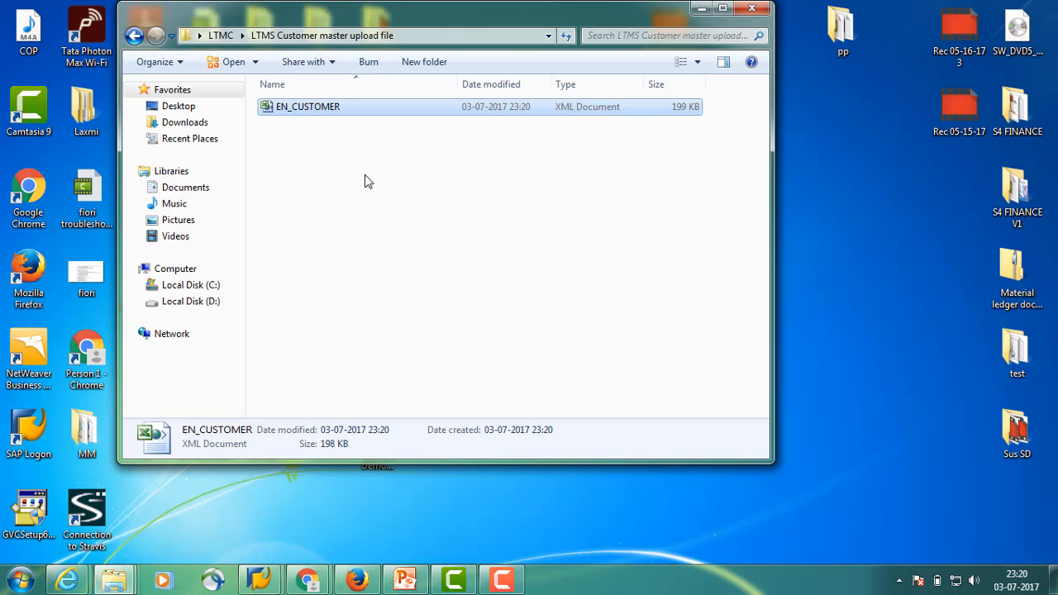
Open the EN_CUSTOMER template in Excel and enable editing for the protected workbook
double_click(331, 113)
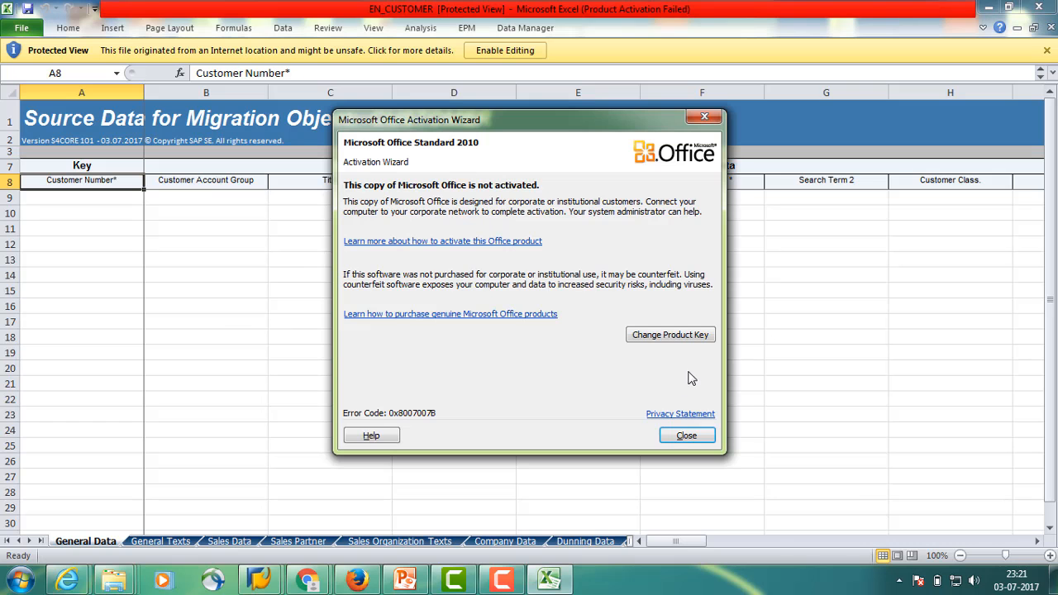
left_click(686, 436)
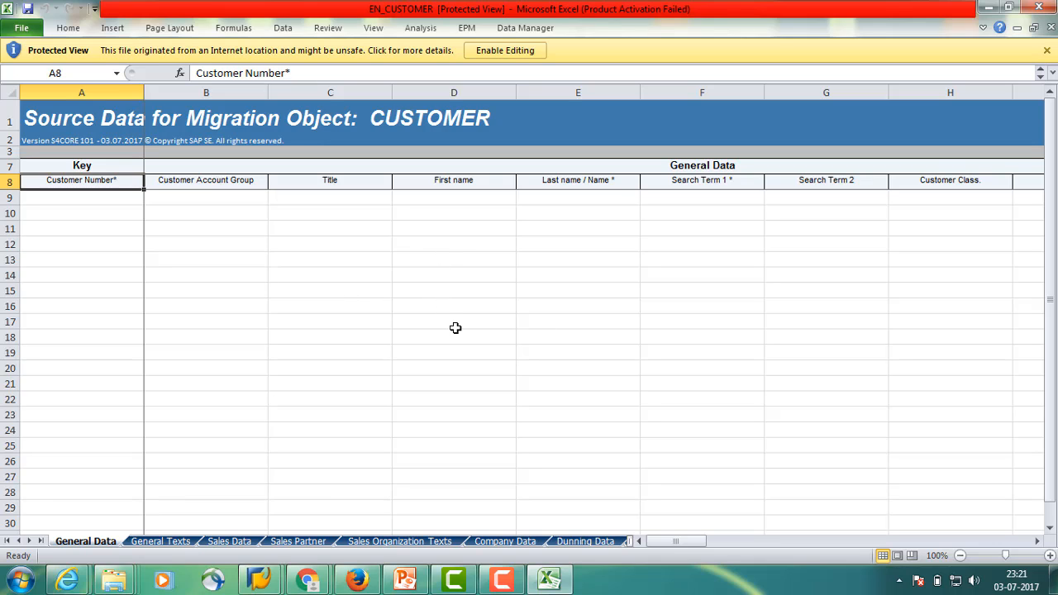
left_click(309, 306)
left_click(234, 274)
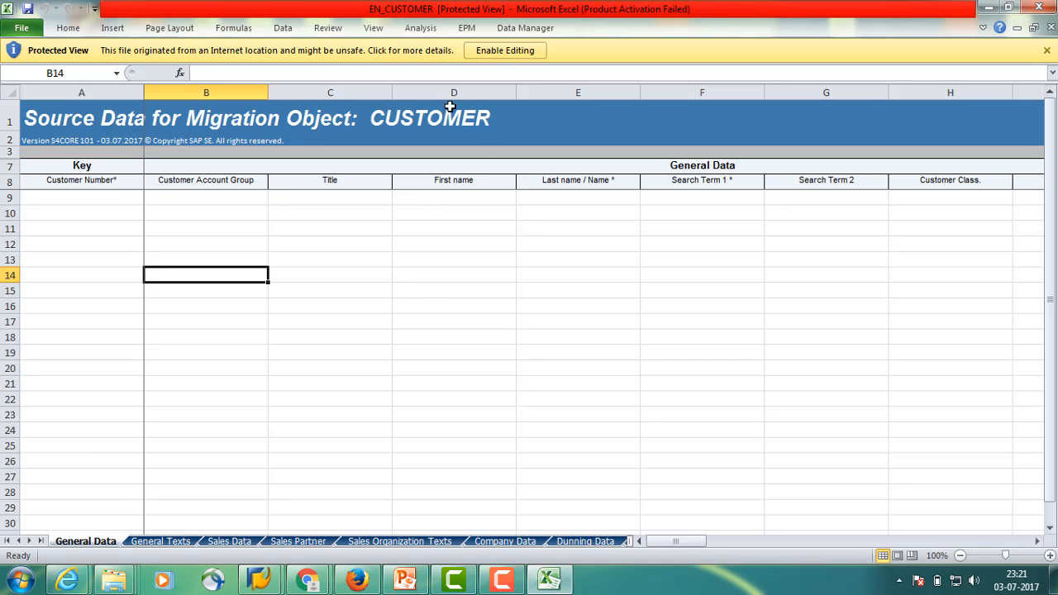
left_click(512, 50)
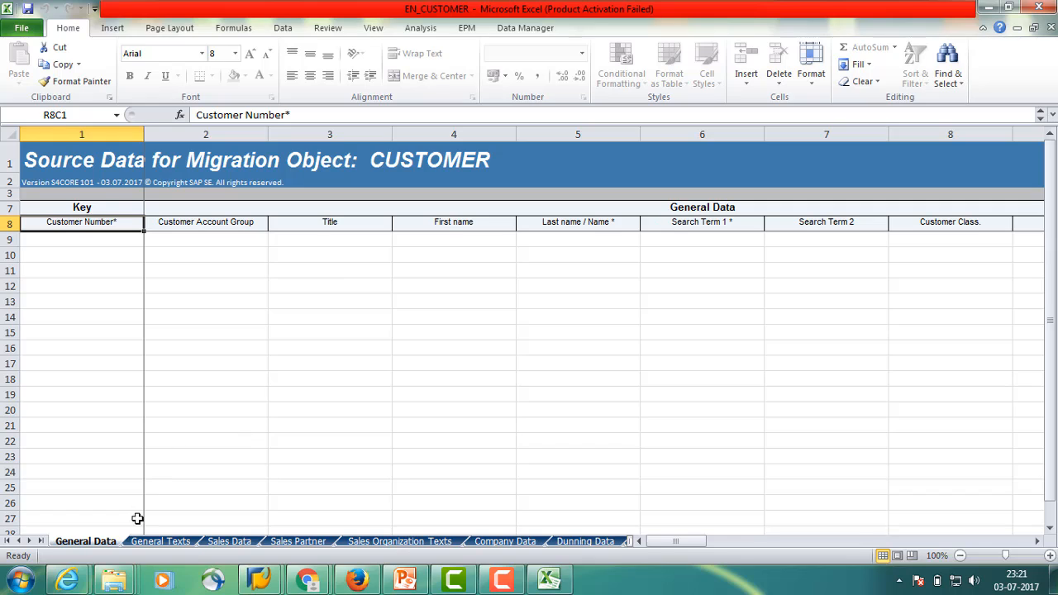
Look through the template's data sheets in order, from General Data to Identification Numbers, to see their key and data columns
left_click(182, 425)
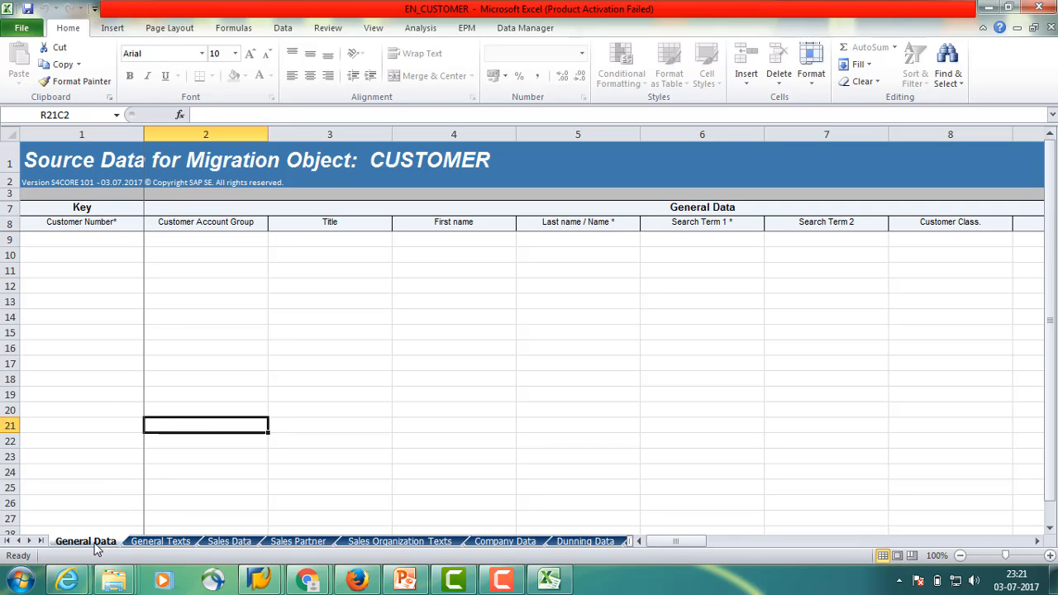
left_click(157, 545)
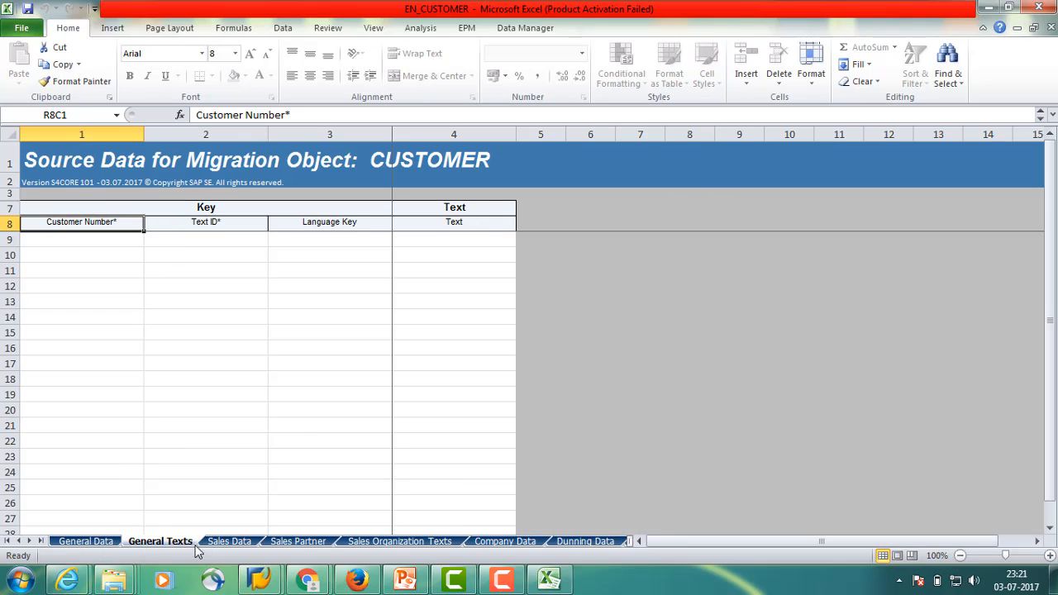
left_click(229, 546)
left_click(298, 544)
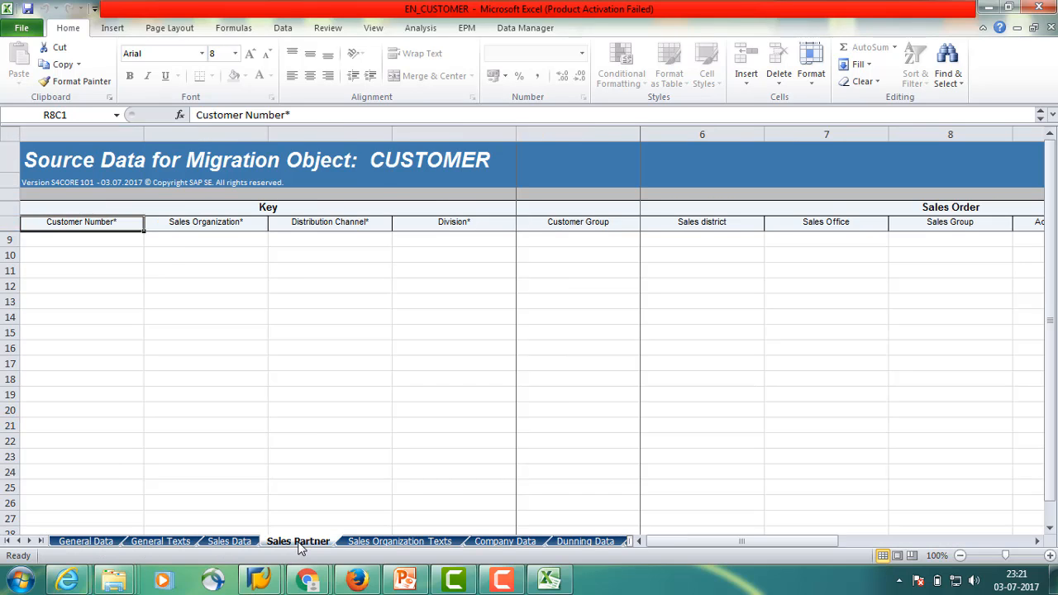
left_click(378, 544)
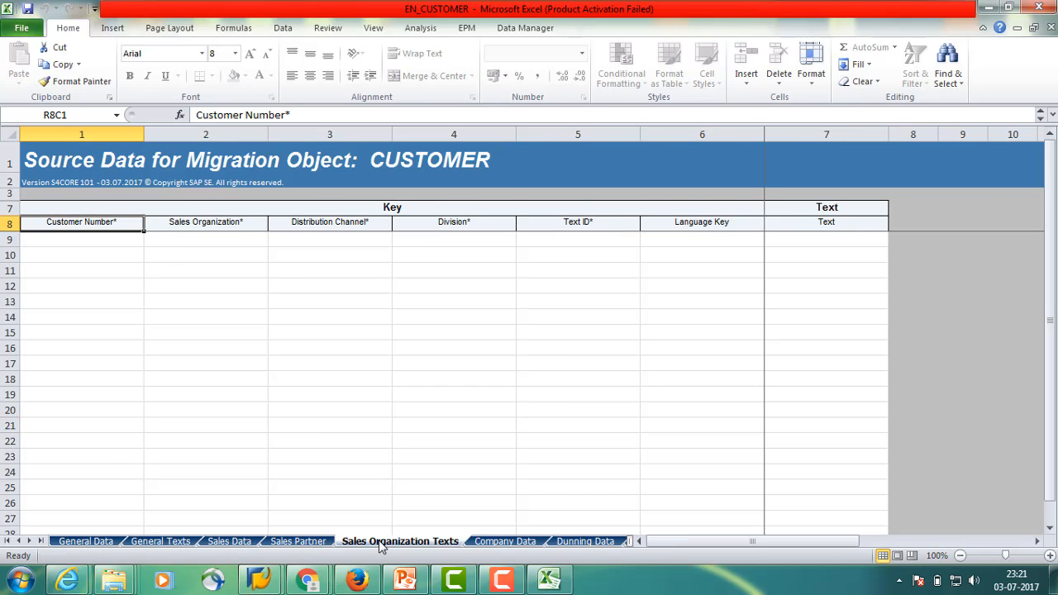
left_click(501, 542)
left_click(583, 541)
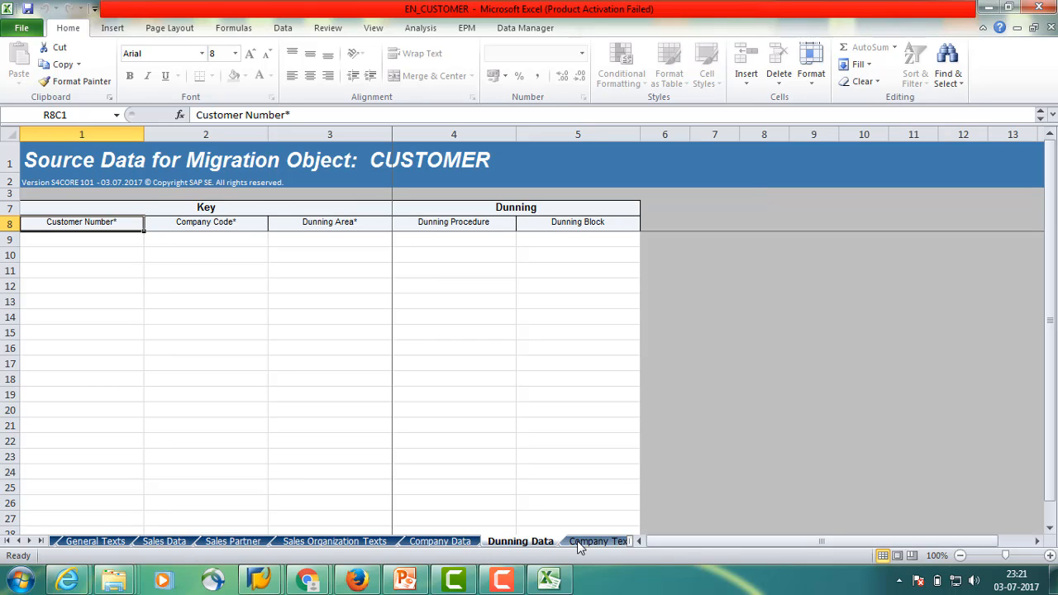
left_click(583, 543)
left_click(594, 544)
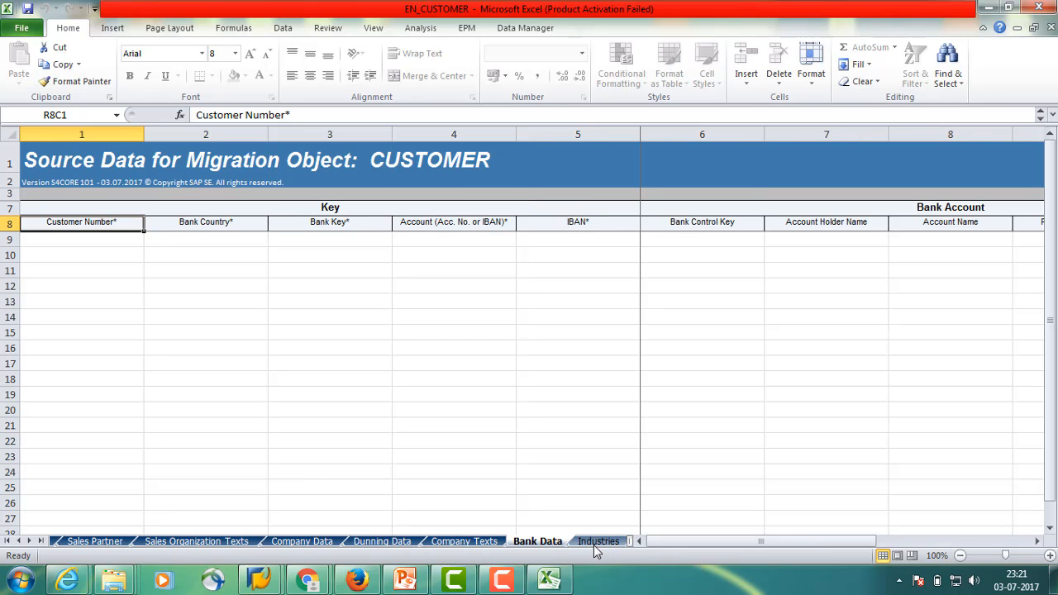
left_click(593, 543)
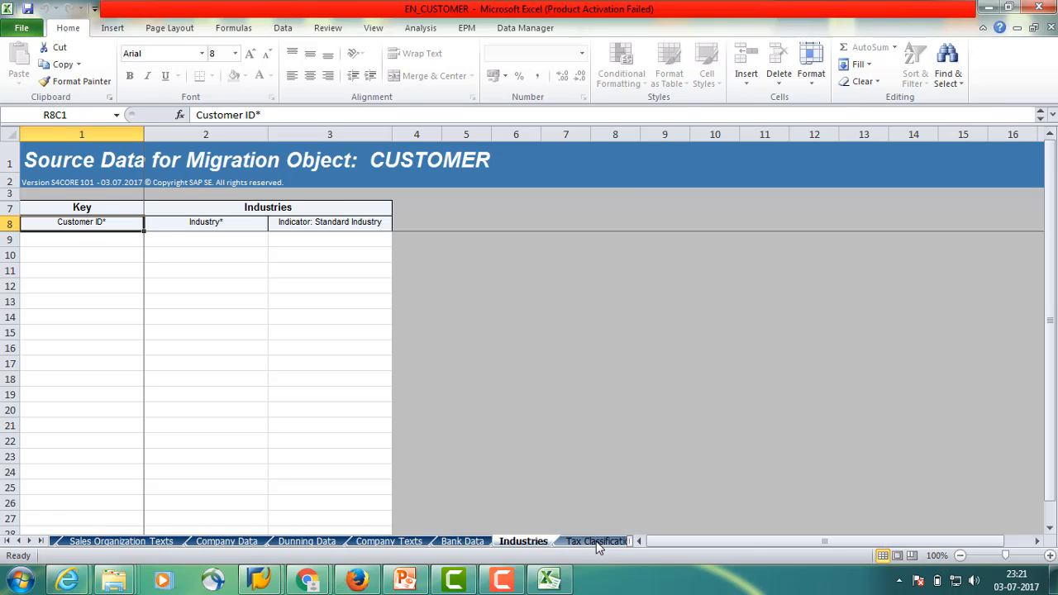
left_click(595, 543)
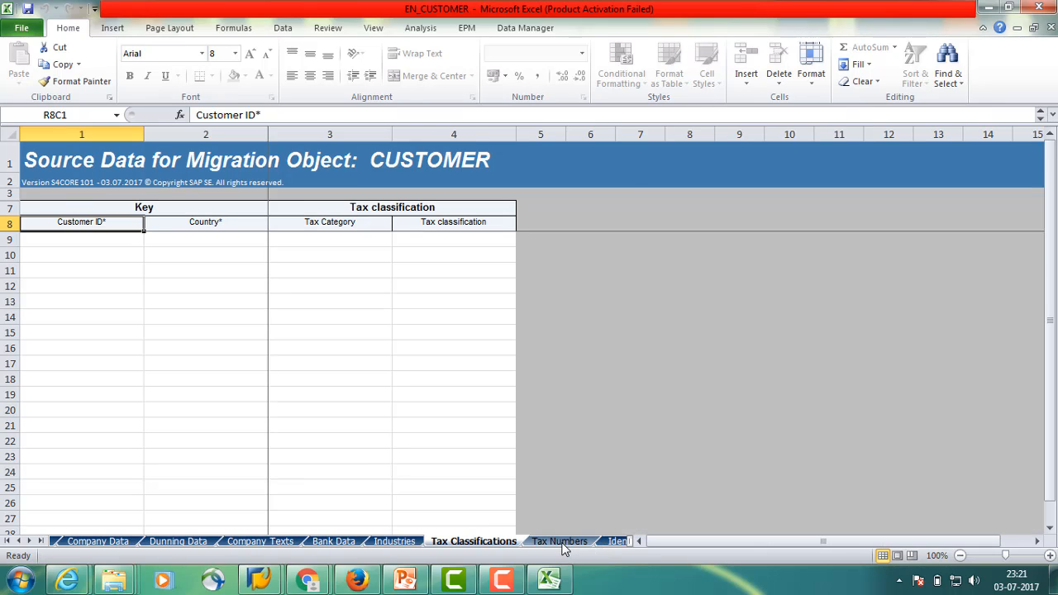
left_click(560, 544)
left_click(614, 544)
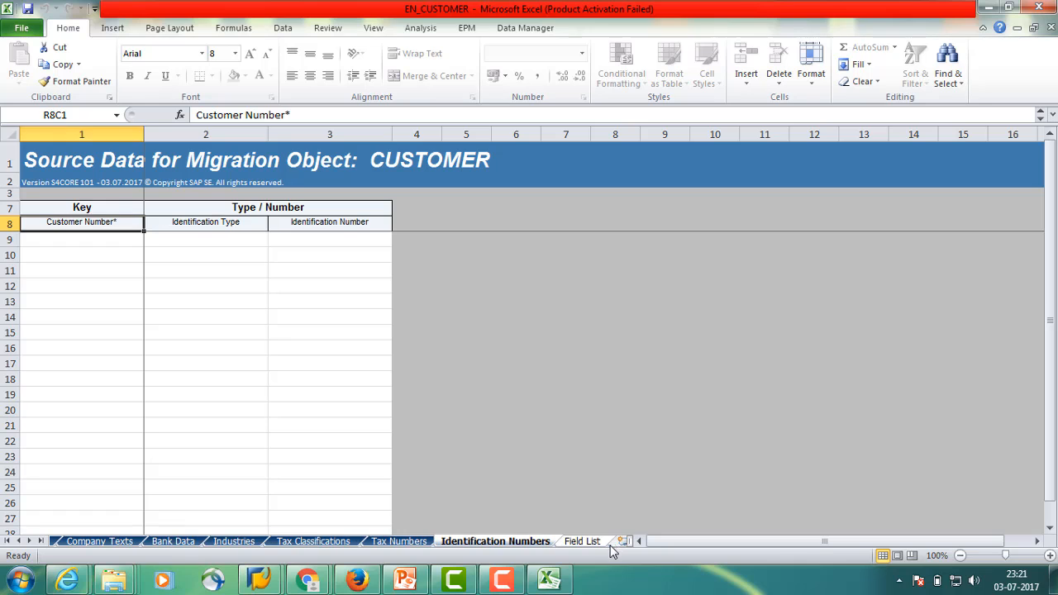
Examine the Field List sheet for each field's group, importance, type and length
left_click(579, 543)
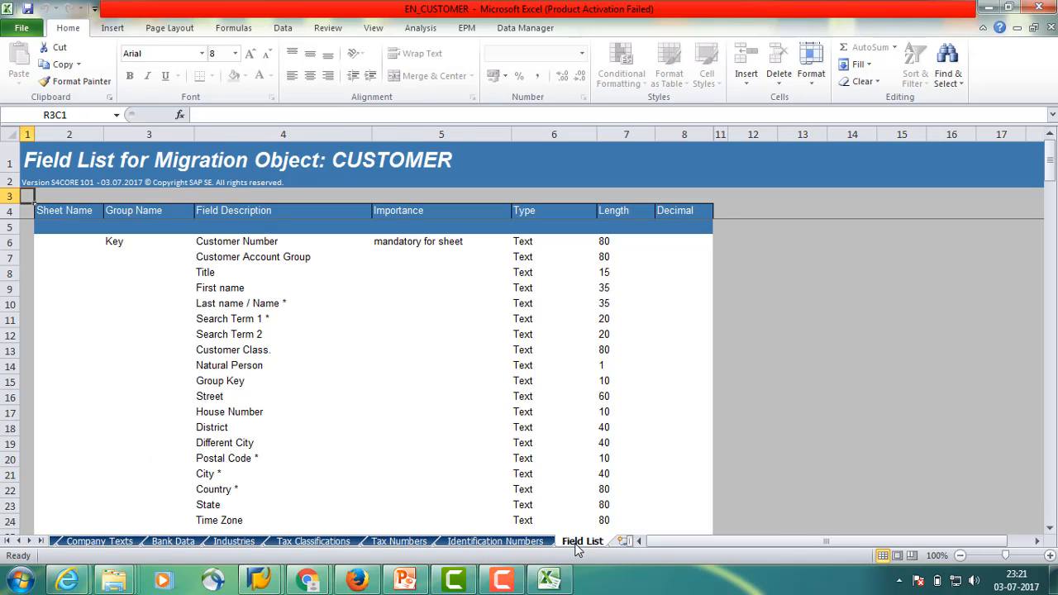
left_click(329, 446)
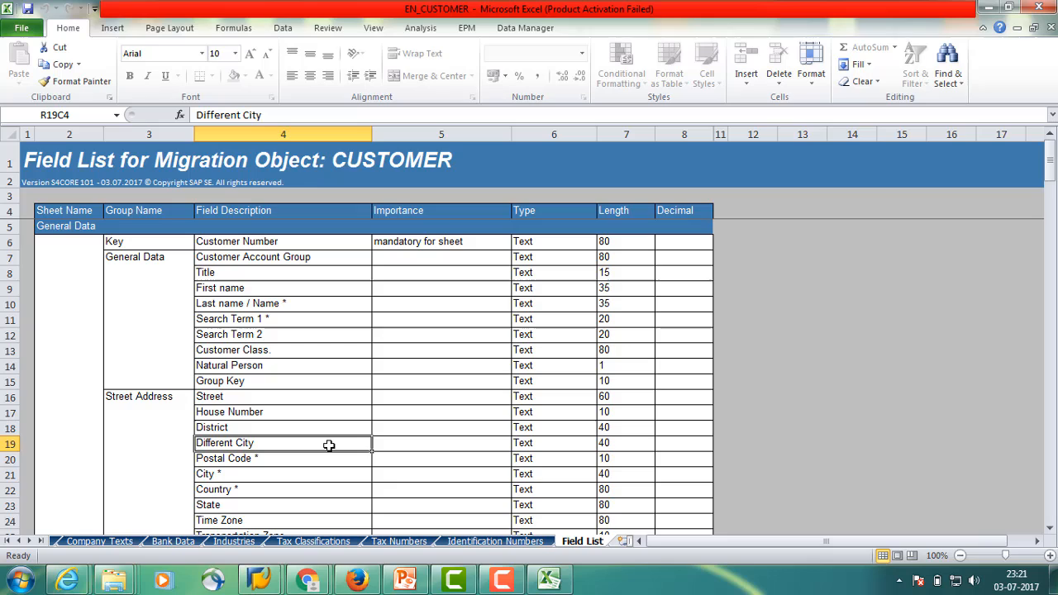
left_click(317, 352)
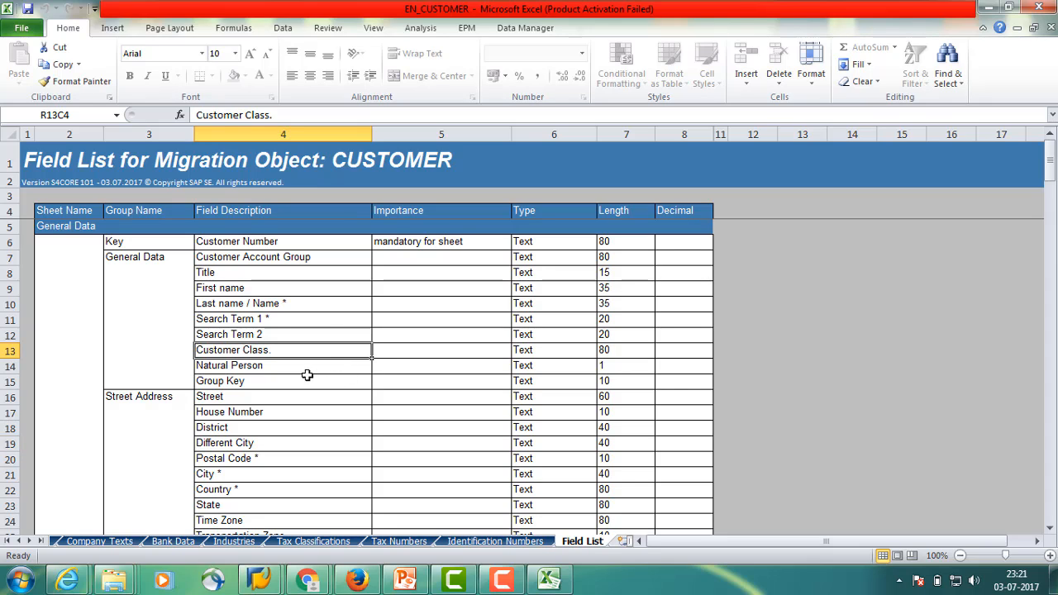
left_click(316, 379)
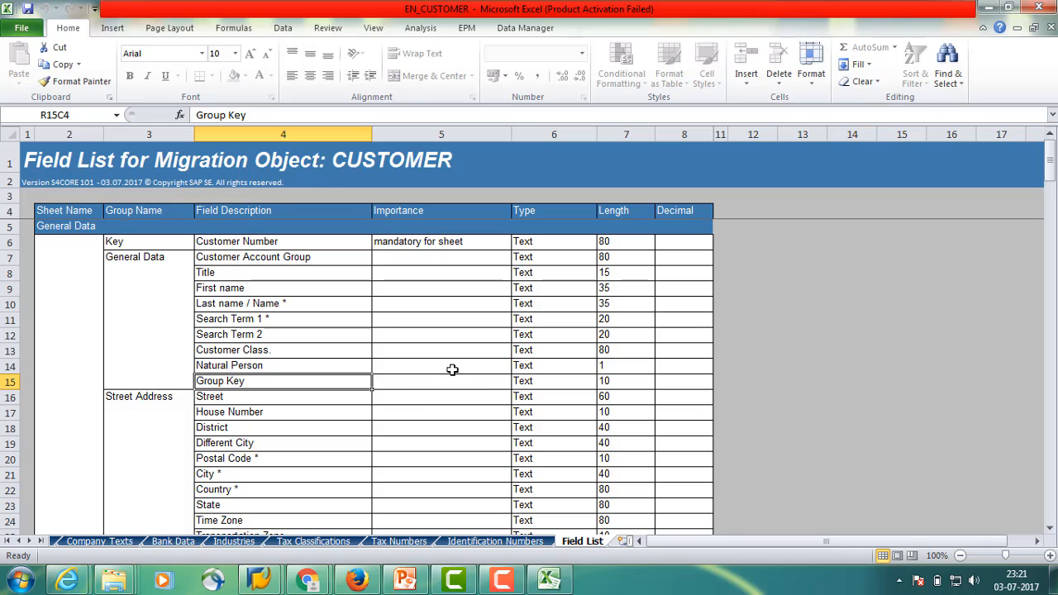
left_click(454, 333)
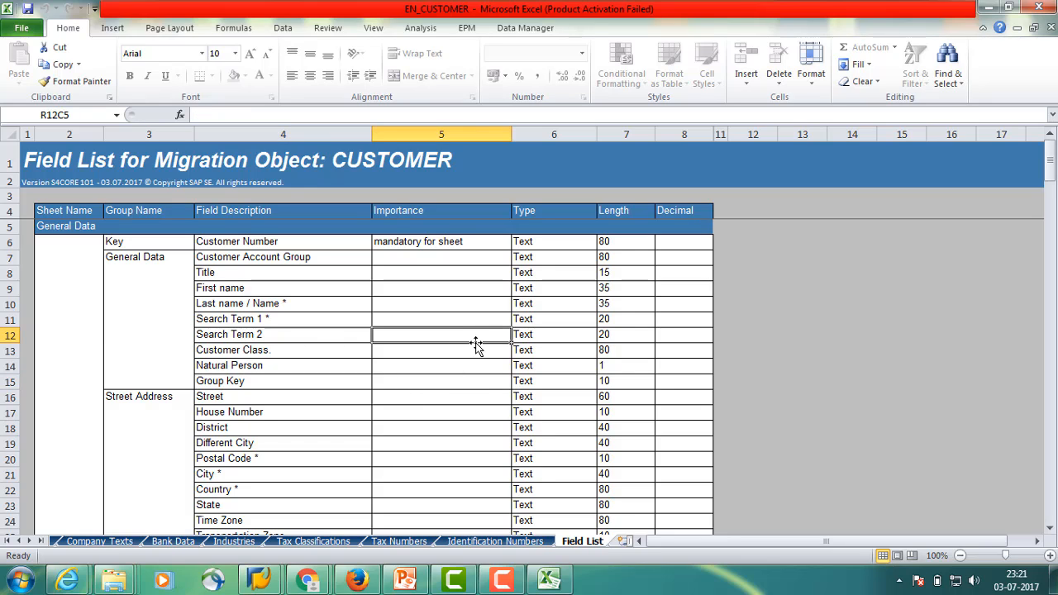
scroll(476, 346, "down", 1)
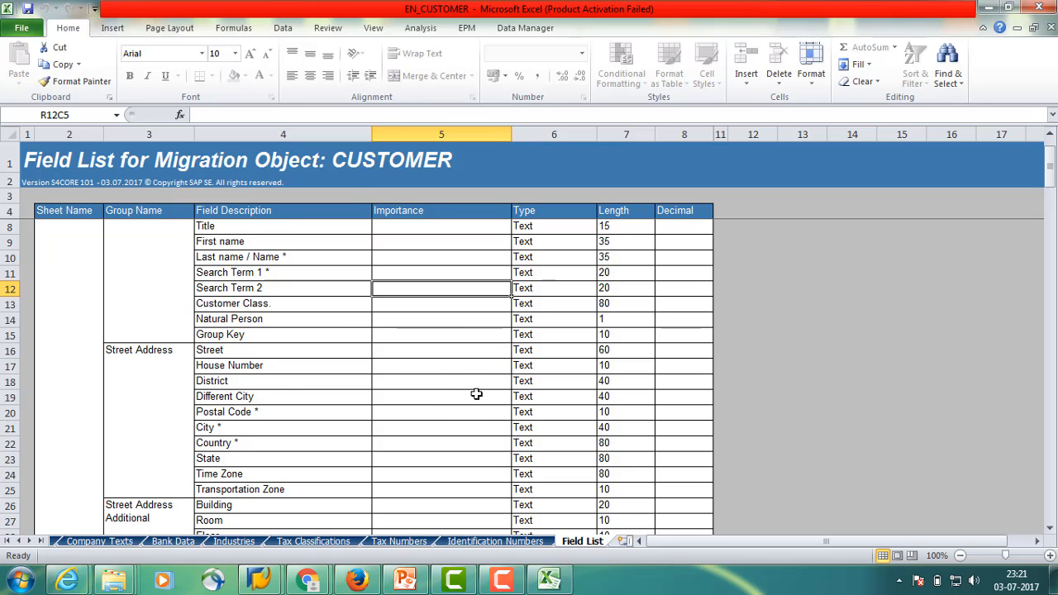
scroll(476, 394, "down", 4)
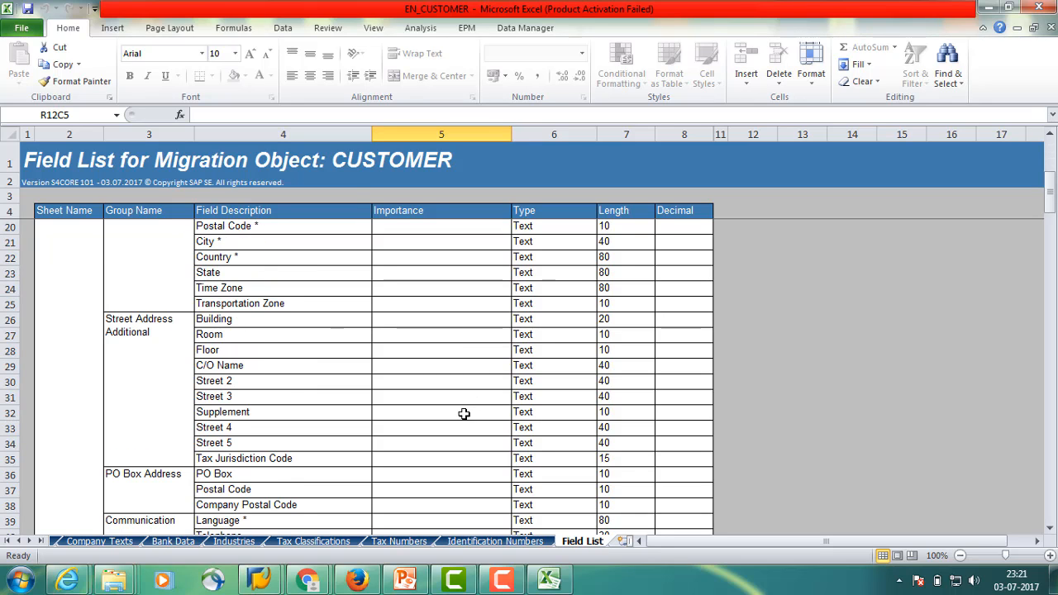
scroll(476, 393, "up", 5)
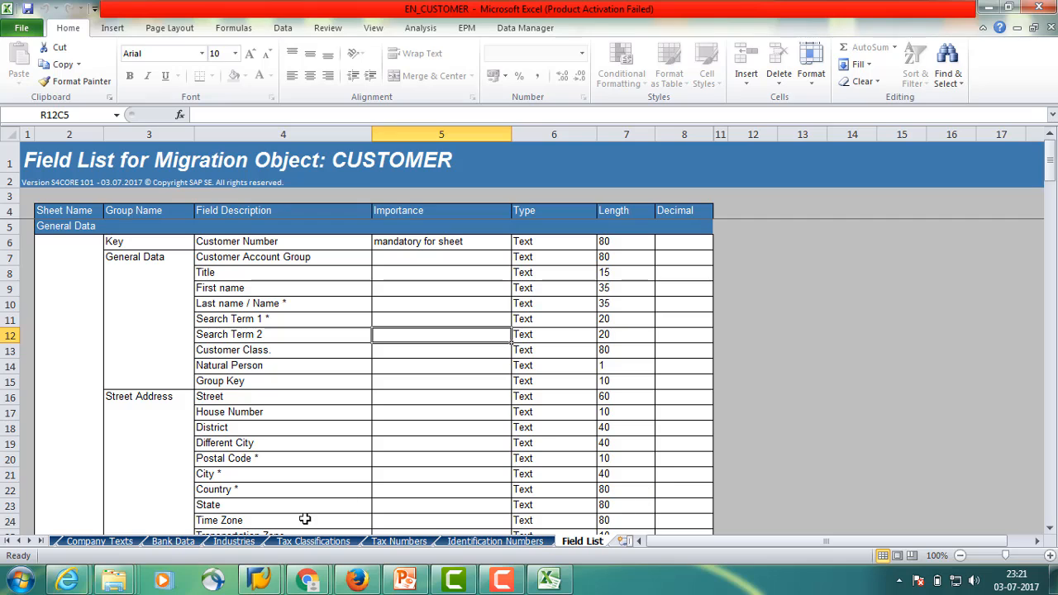
Return to the template's General Data sheet and close the EN_CUSTOMER workbook
left_click(6, 540)
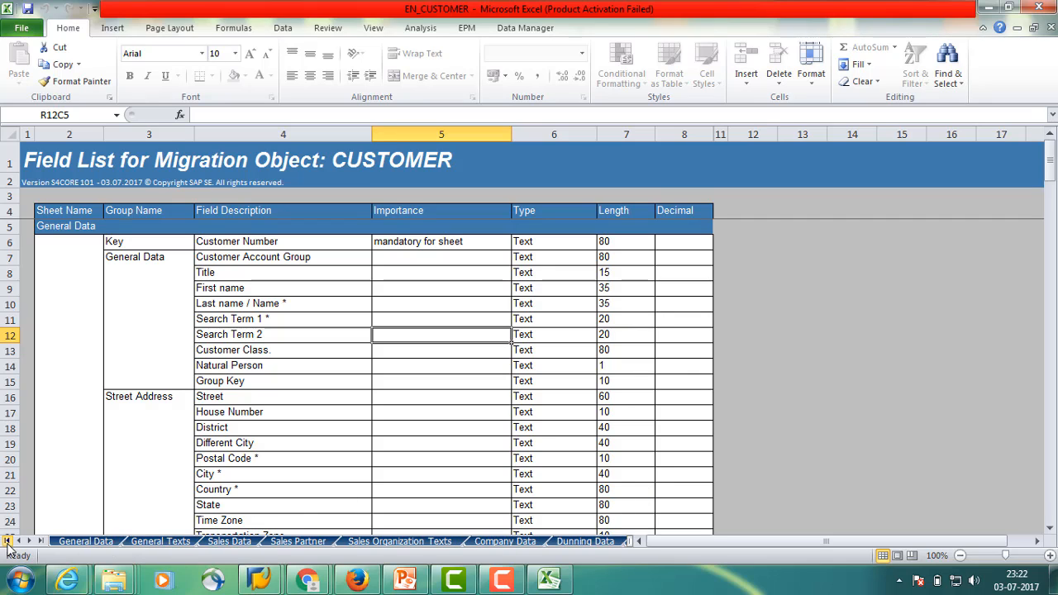
left_click(91, 542)
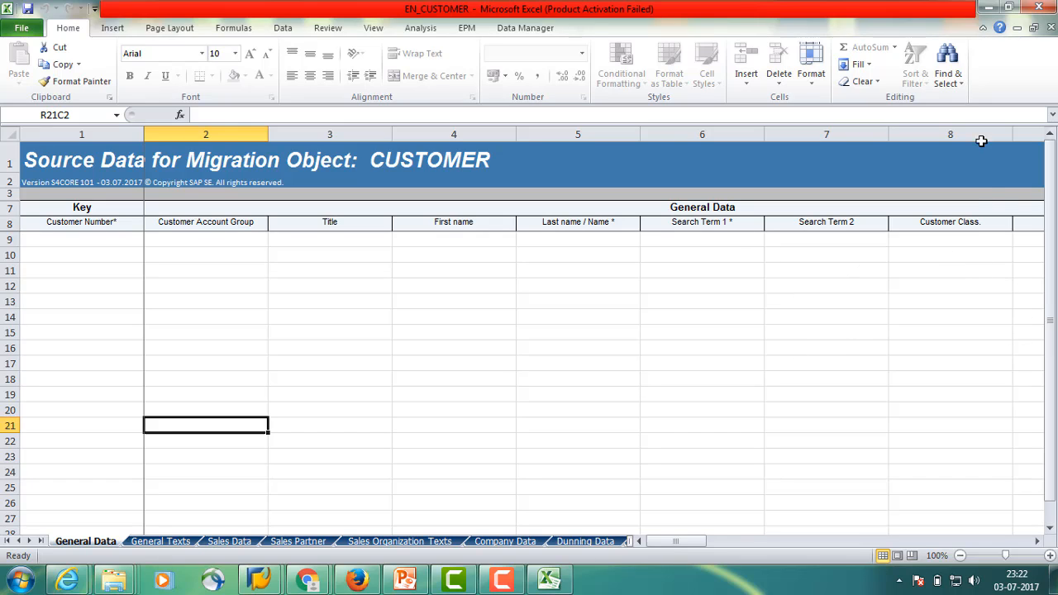
left_click(1038, 8)
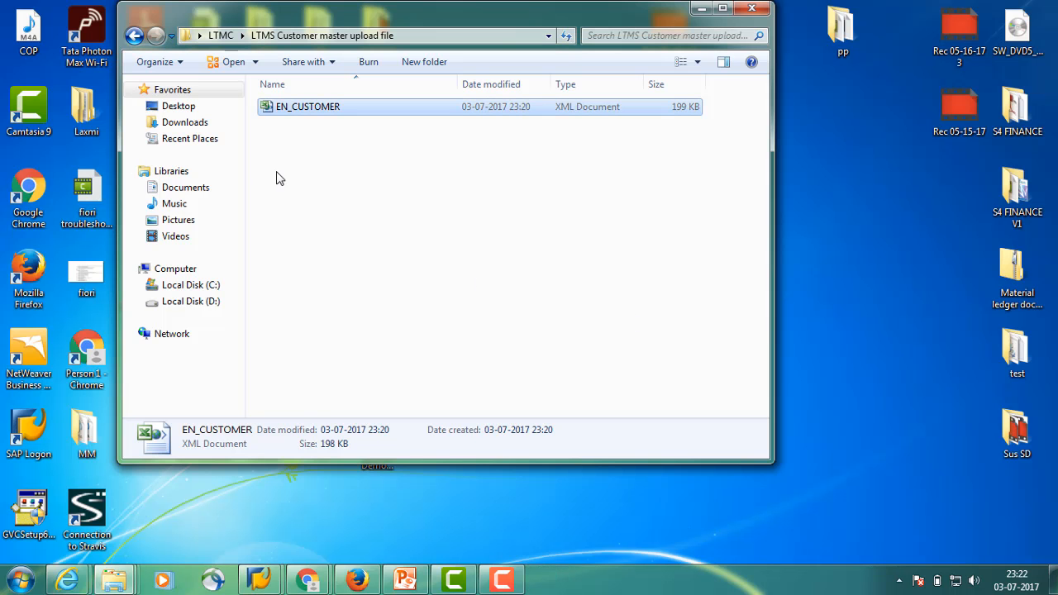
Open the Customer_upload file from New folder inside LTMC New folder and enable editing for the protected workbook
left_click(134, 35)
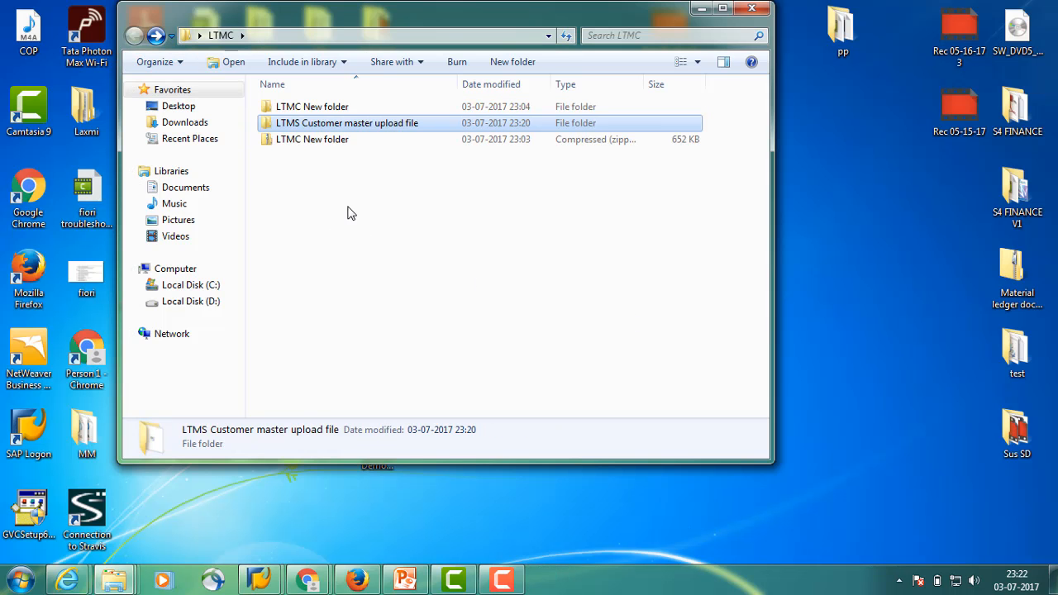
double_click(335, 114)
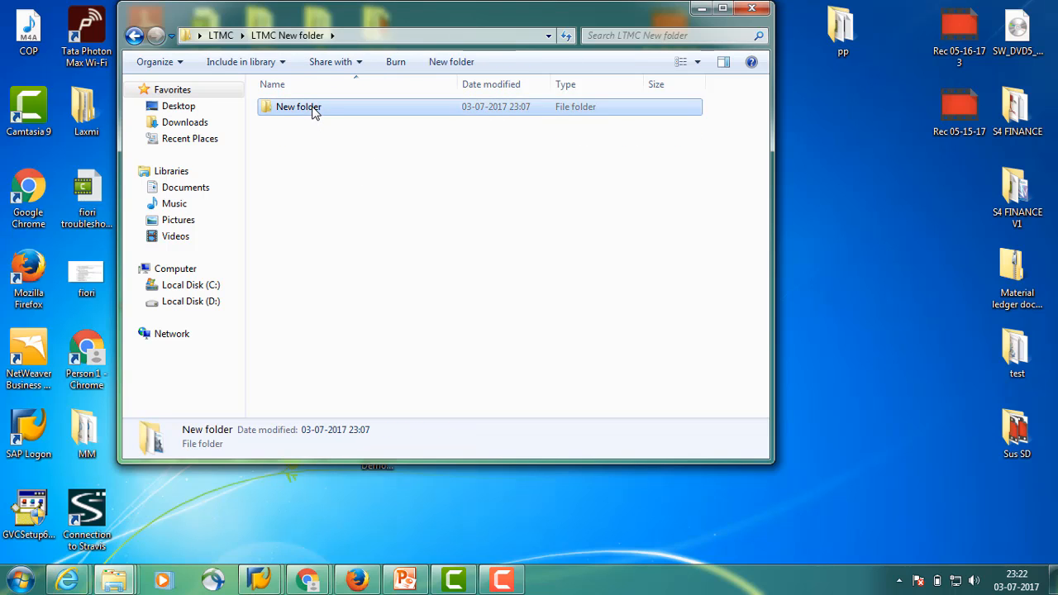
double_click(311, 110)
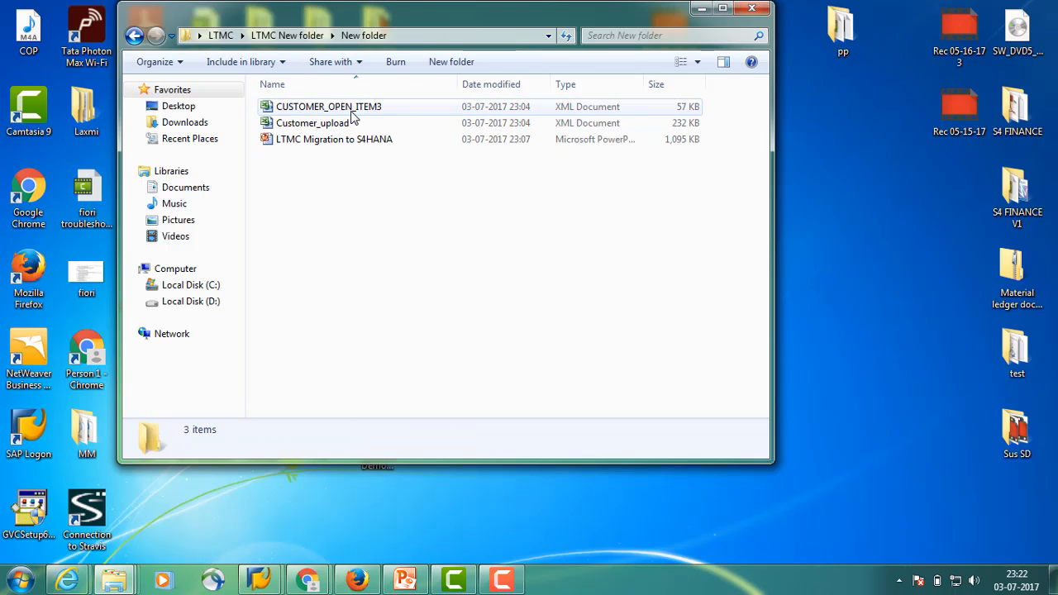
double_click(348, 123)
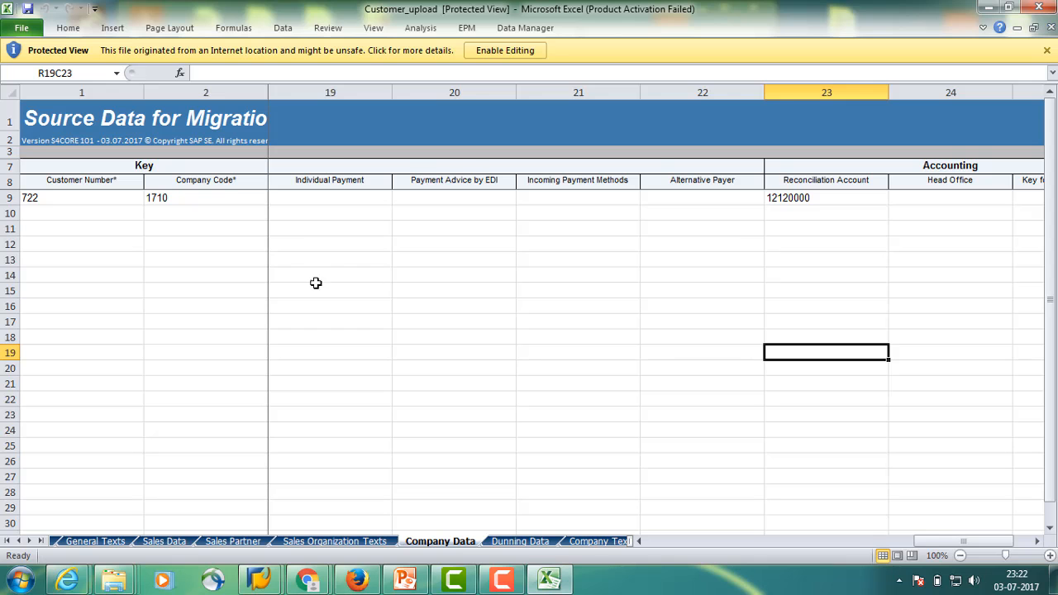
left_click(700, 437)
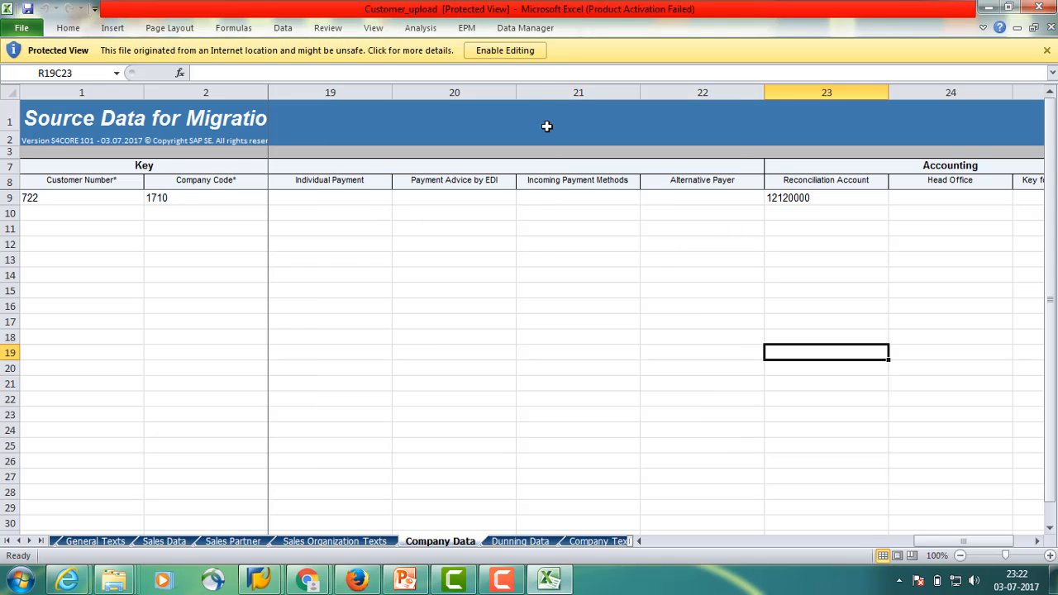
left_click(520, 50)
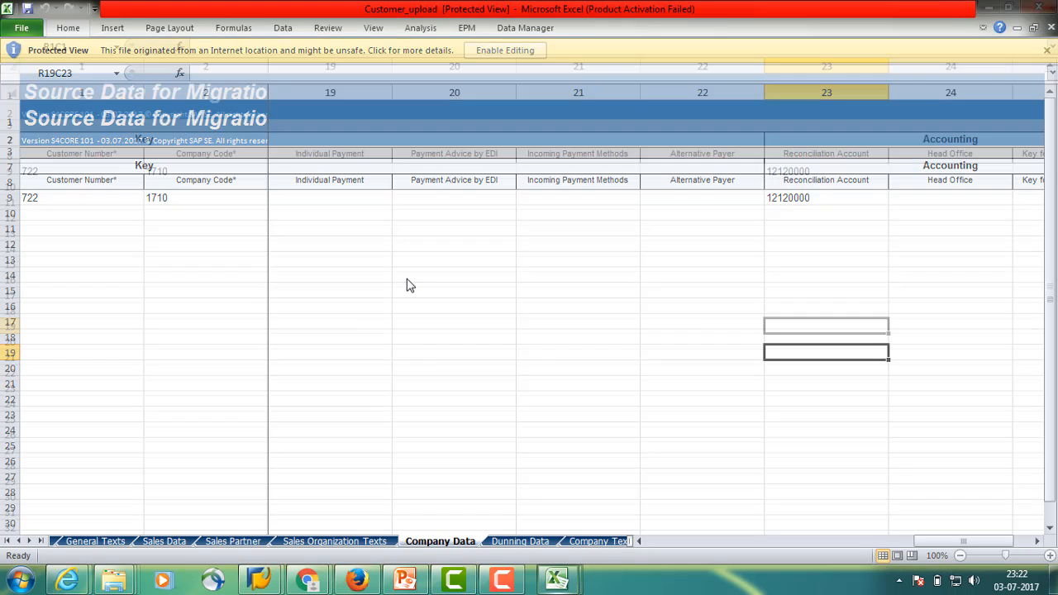
Go to the General Data sheet of Customer_upload and review the customer number and account group cells in row 9
left_click(80, 543)
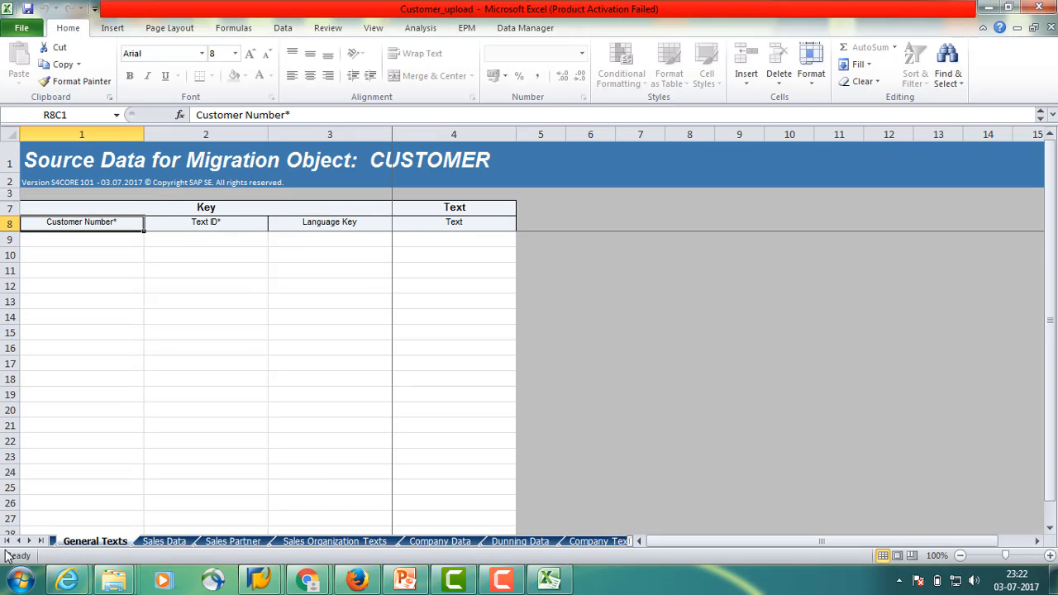
left_click(7, 541)
left_click(84, 542)
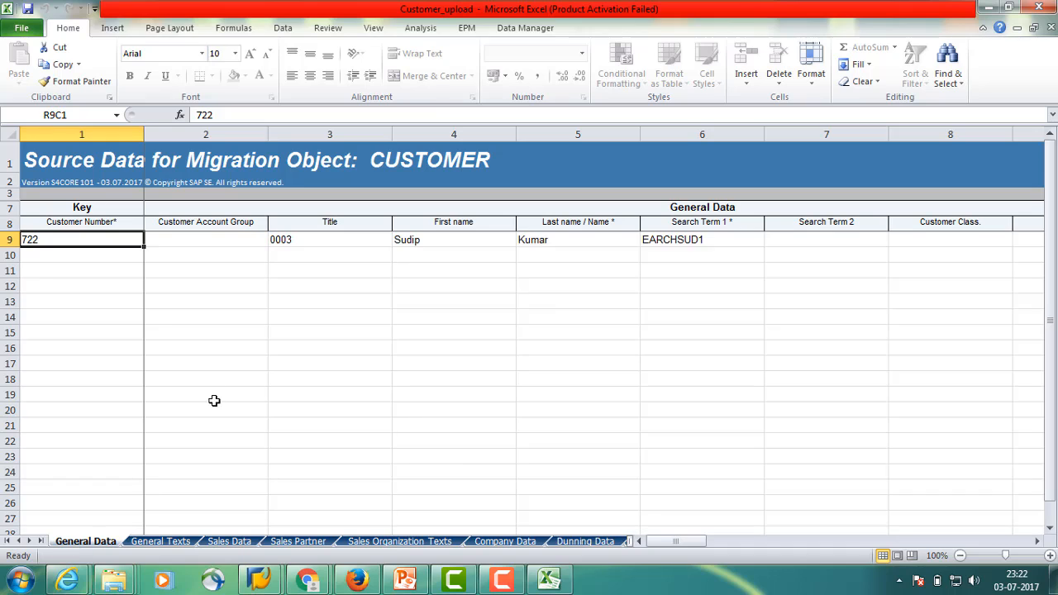
left_click(111, 223)
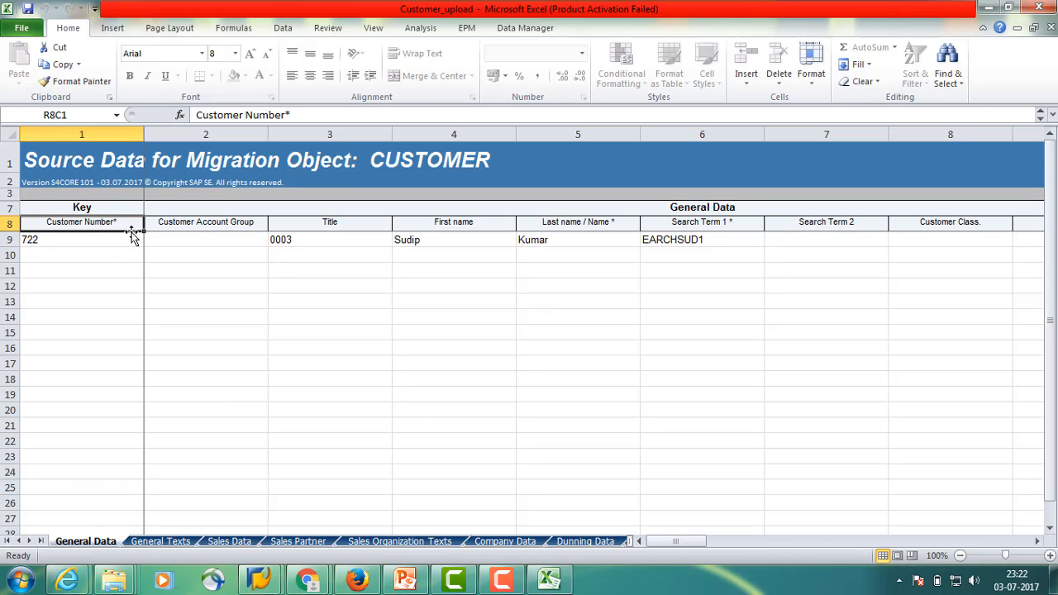
left_click(116, 238)
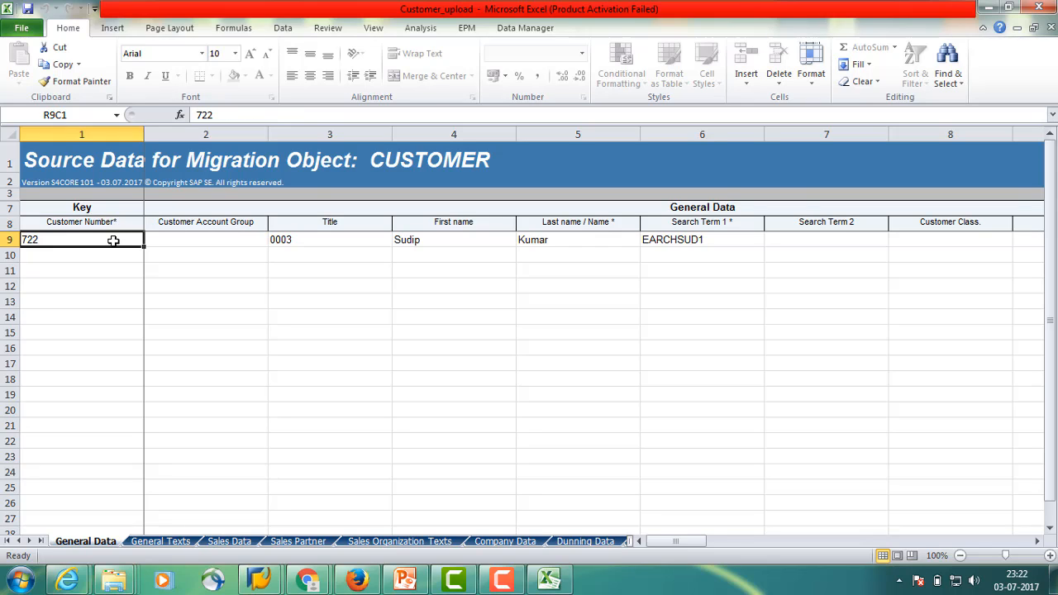
left_click(186, 242)
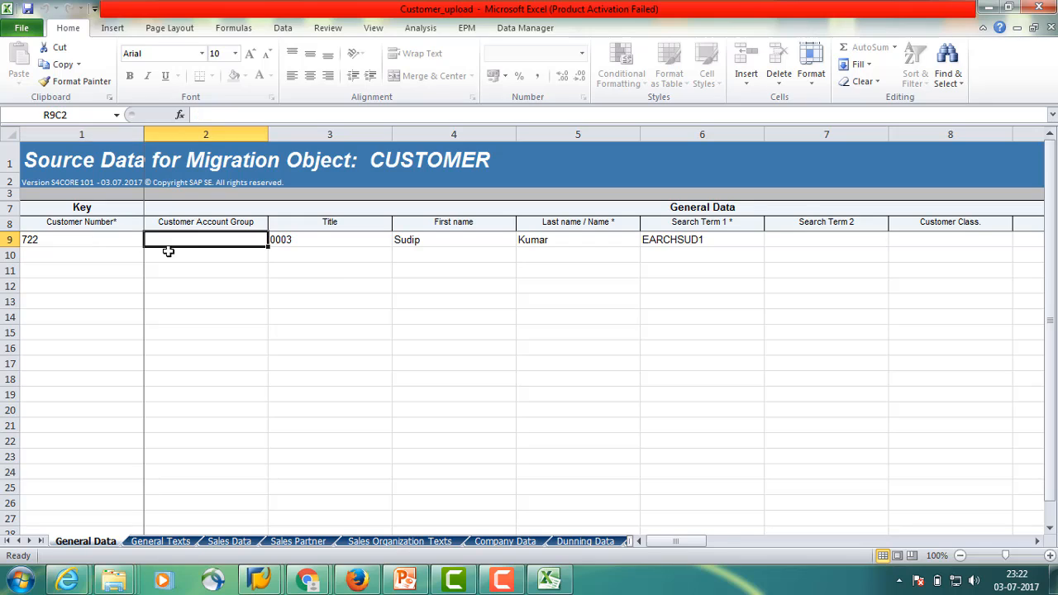
left_click(122, 240)
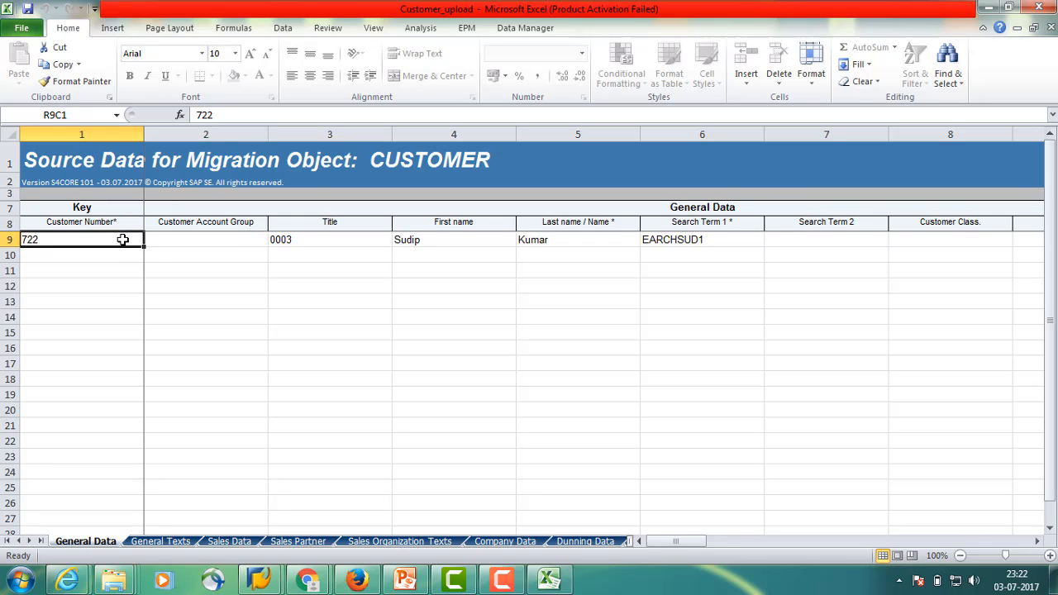
Replace the customer number in row 9 of the General Data sheet with a new customer number
double_click(63, 240)
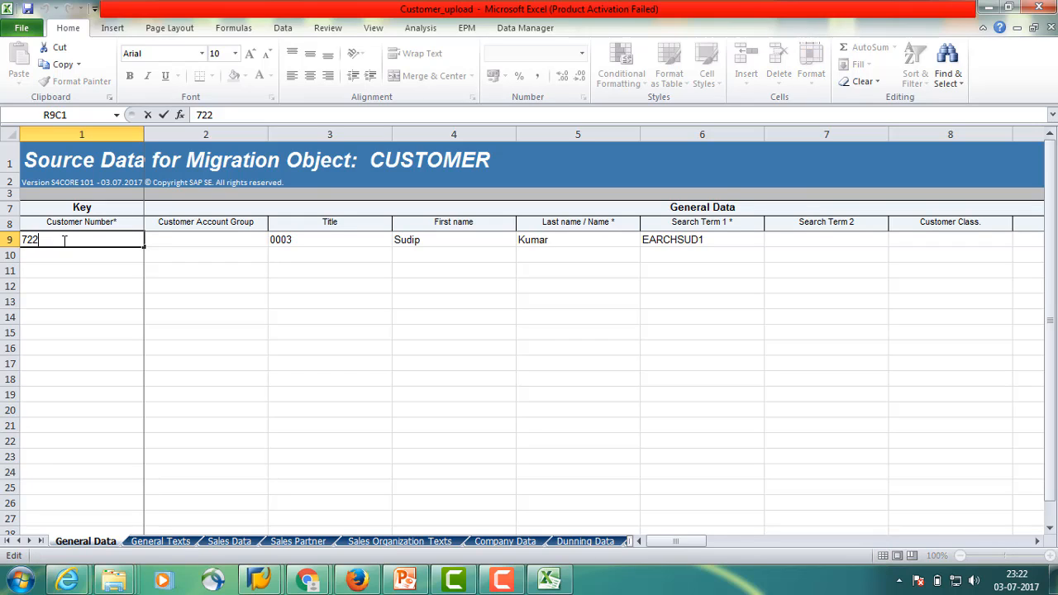
key("BackSpace")
key("BackSpace")
key("BackSpace")
left_click(318, 241)
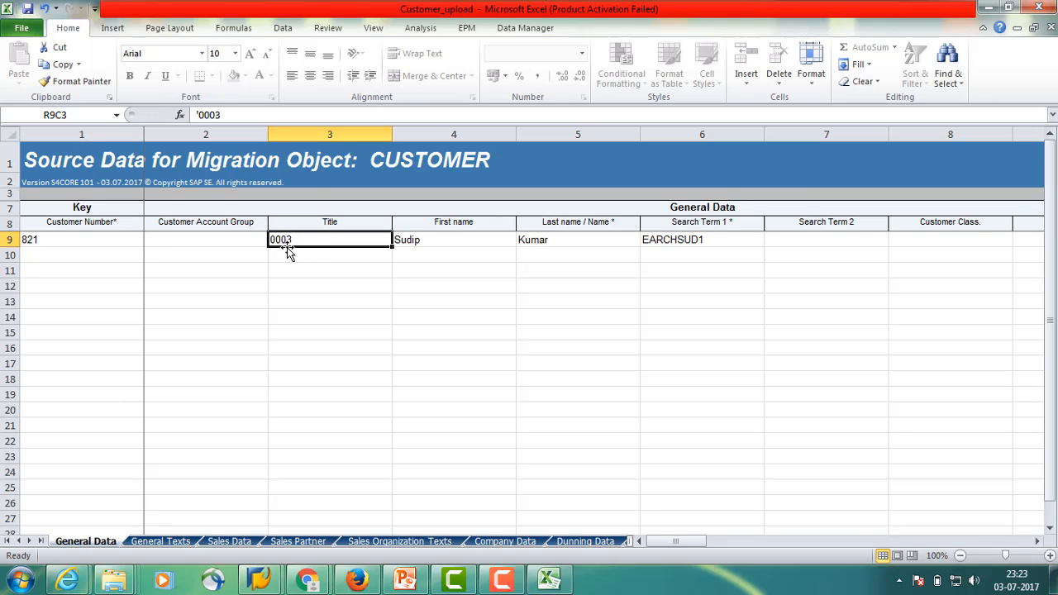
left_click(430, 238)
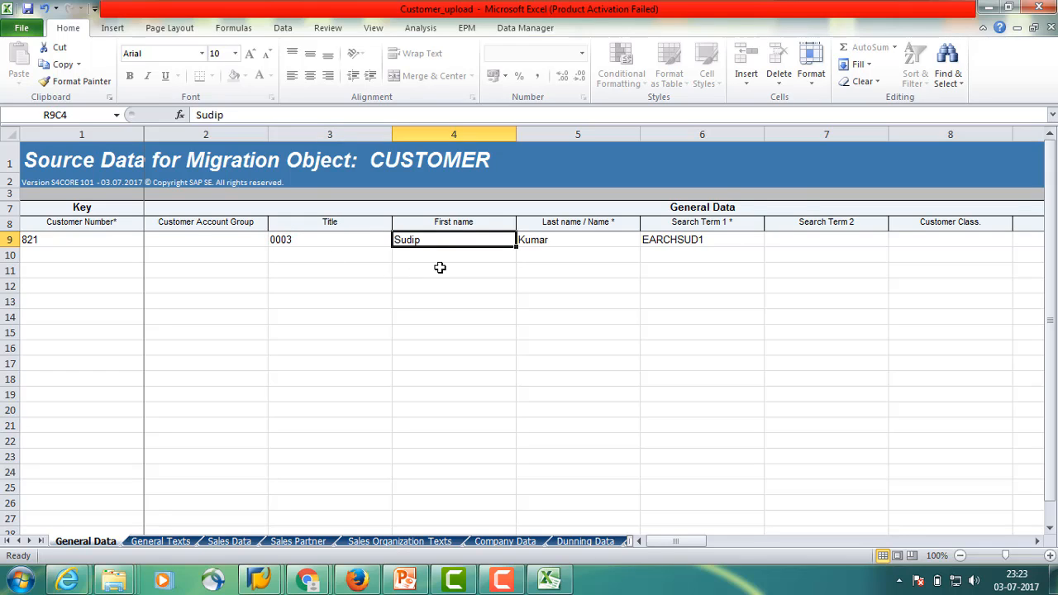
Replace the customer's first name in row 9 and set Search Term 1 to Rev011
type("Re")
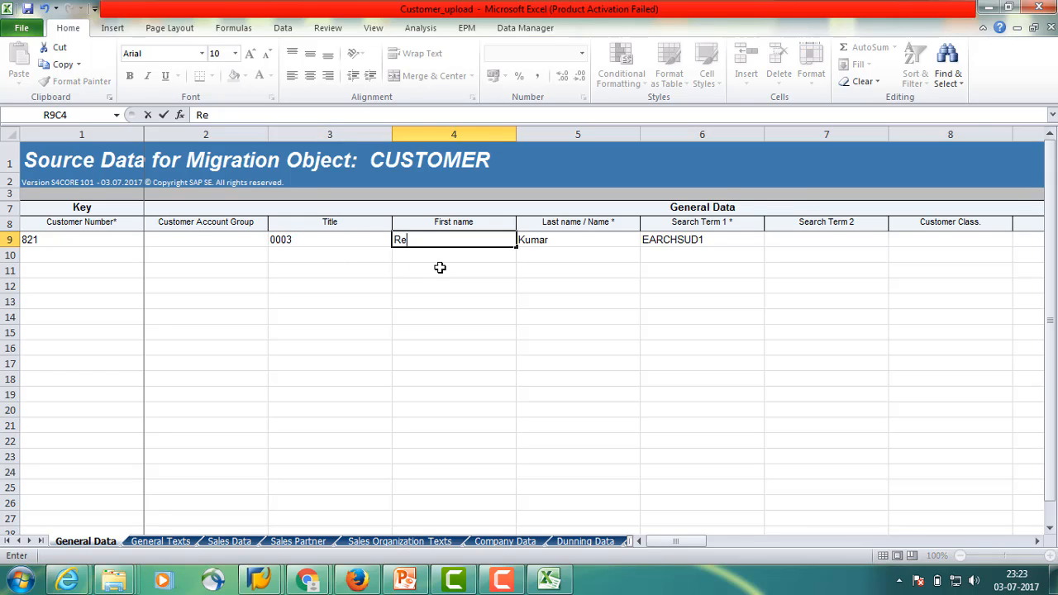
type("vanth")
left_click(555, 242)
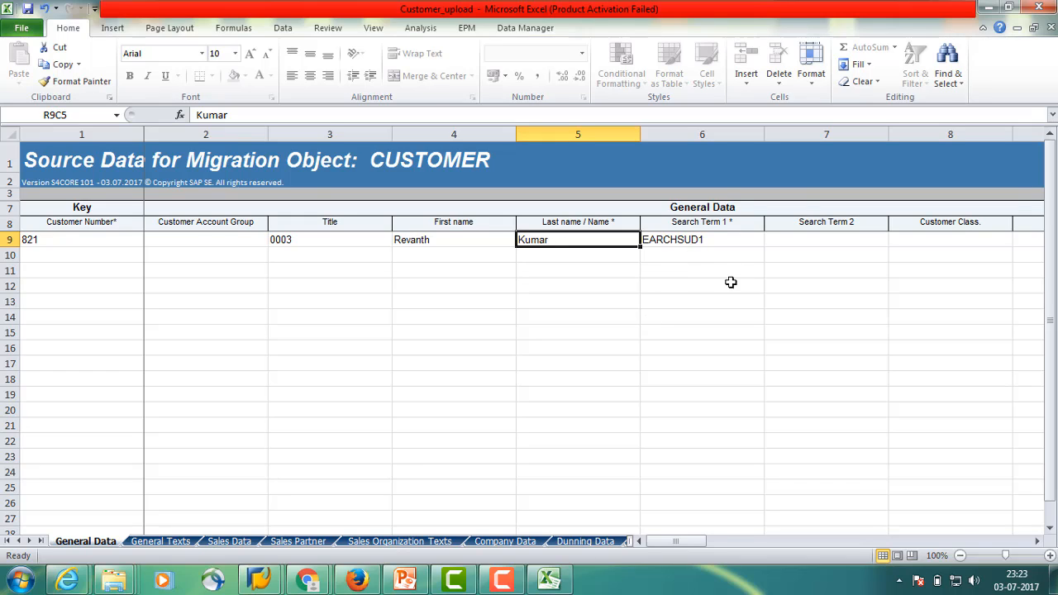
left_click(693, 240)
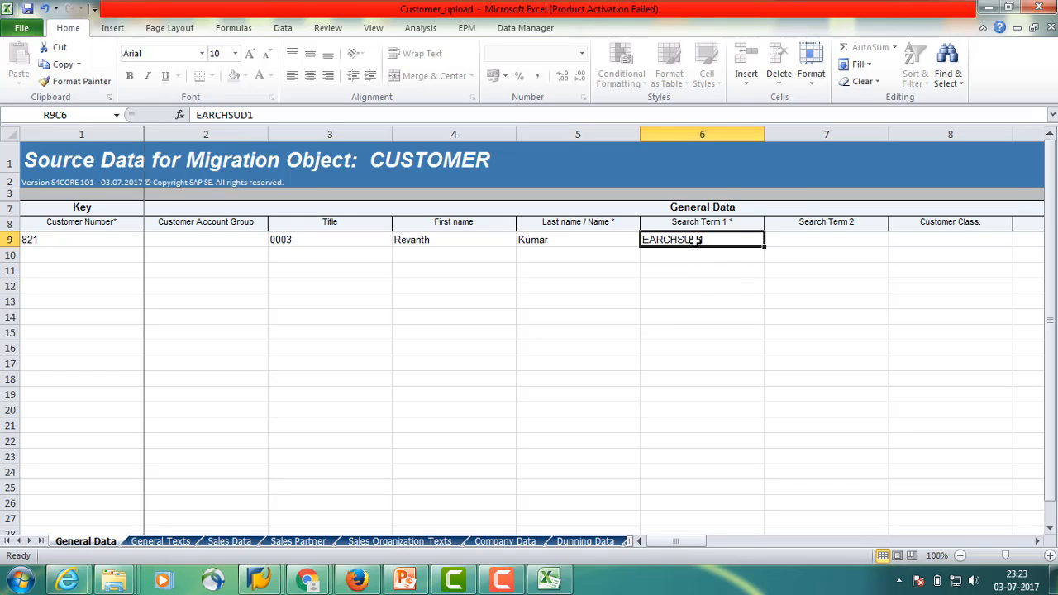
type("Rev")
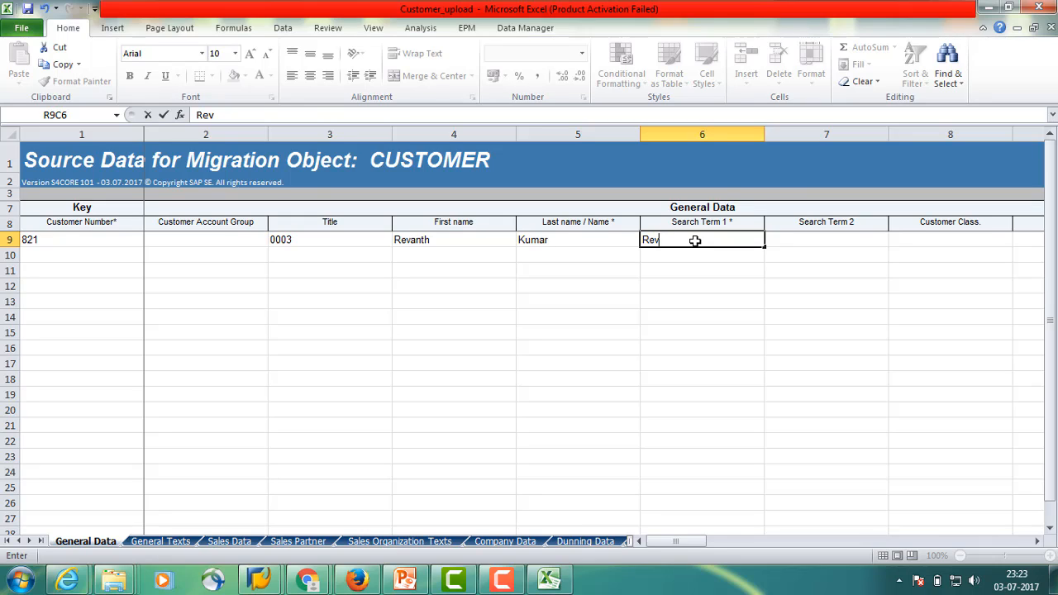
type("011")
Enter a new postal code and city for the customer in the Street Address columns of row 9
left_click(1038, 542)
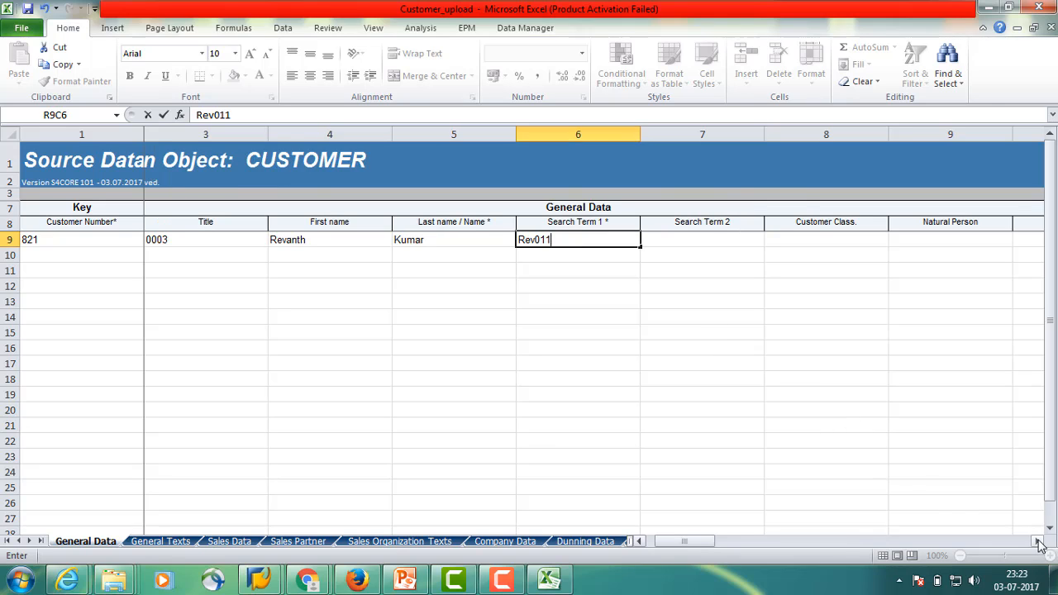
left_click(1039, 542)
left_click(1038, 541)
left_click(1038, 542)
left_click(1038, 542)
left_click(1038, 542)
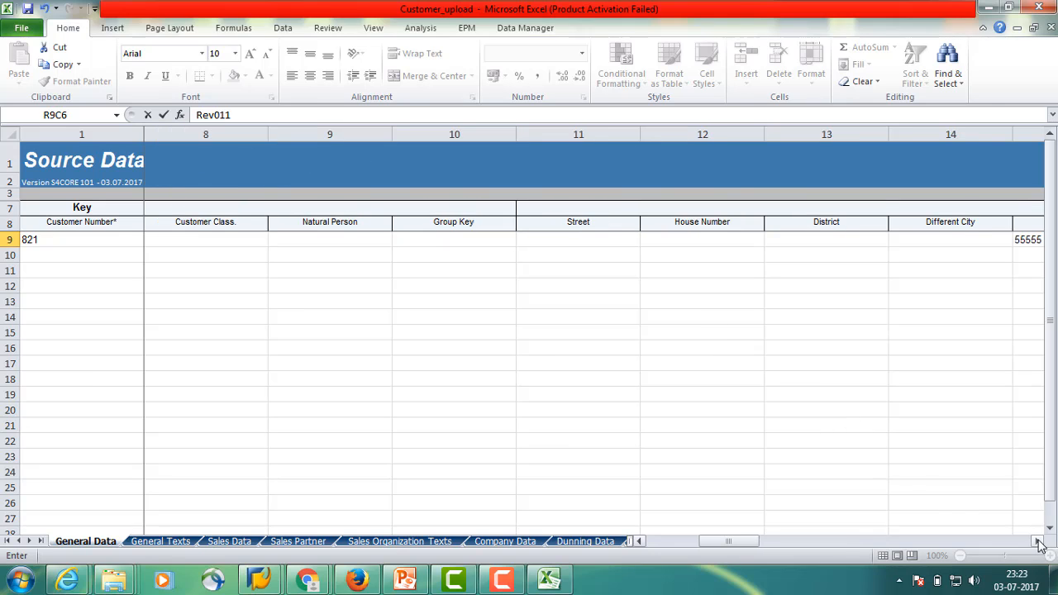
left_click(1038, 542)
left_click(1039, 542)
left_click(1038, 541)
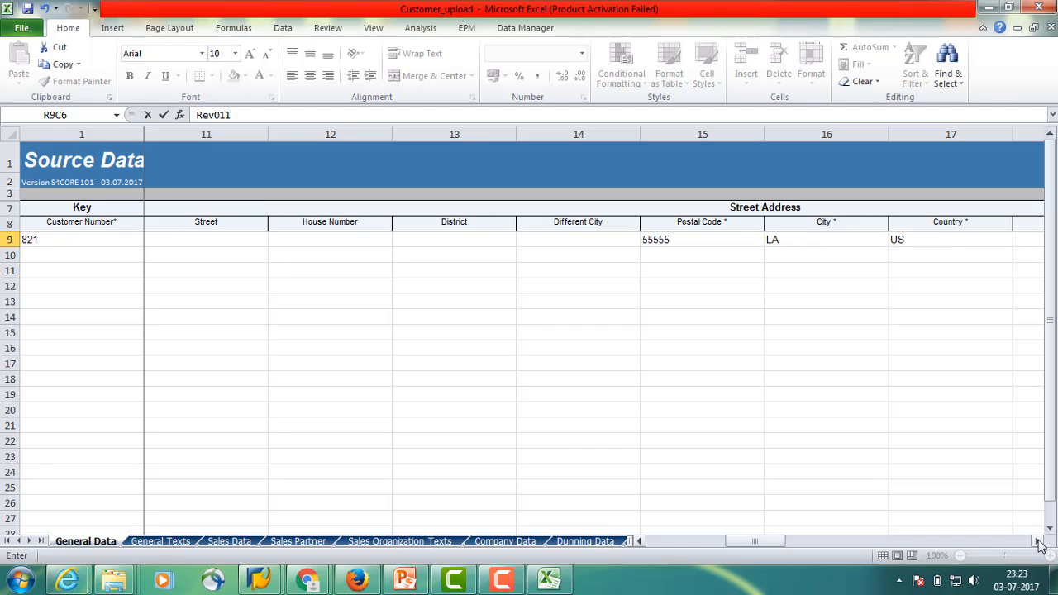
left_click(671, 240)
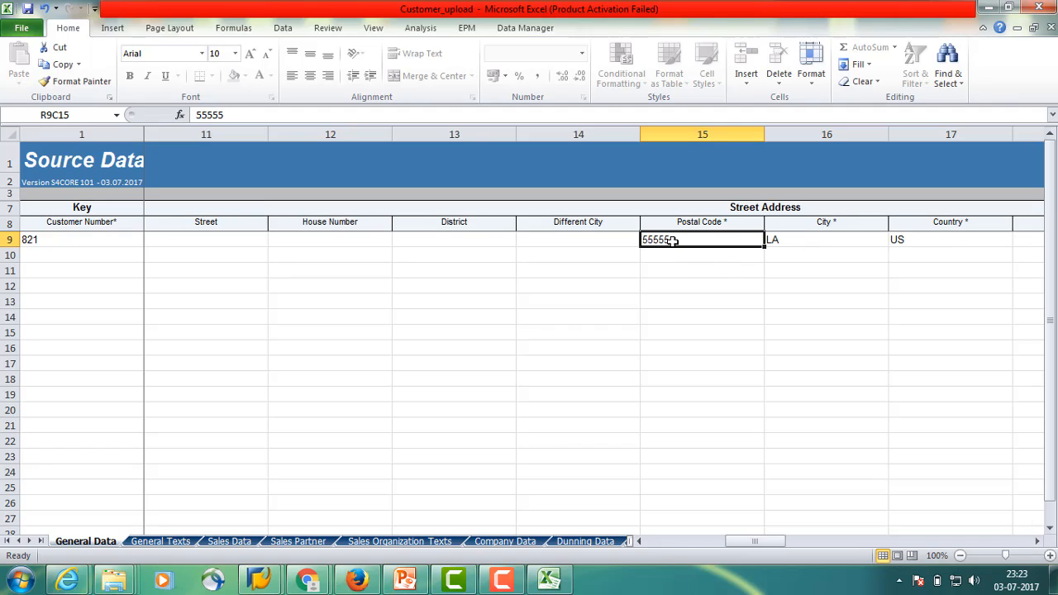
type("66666")
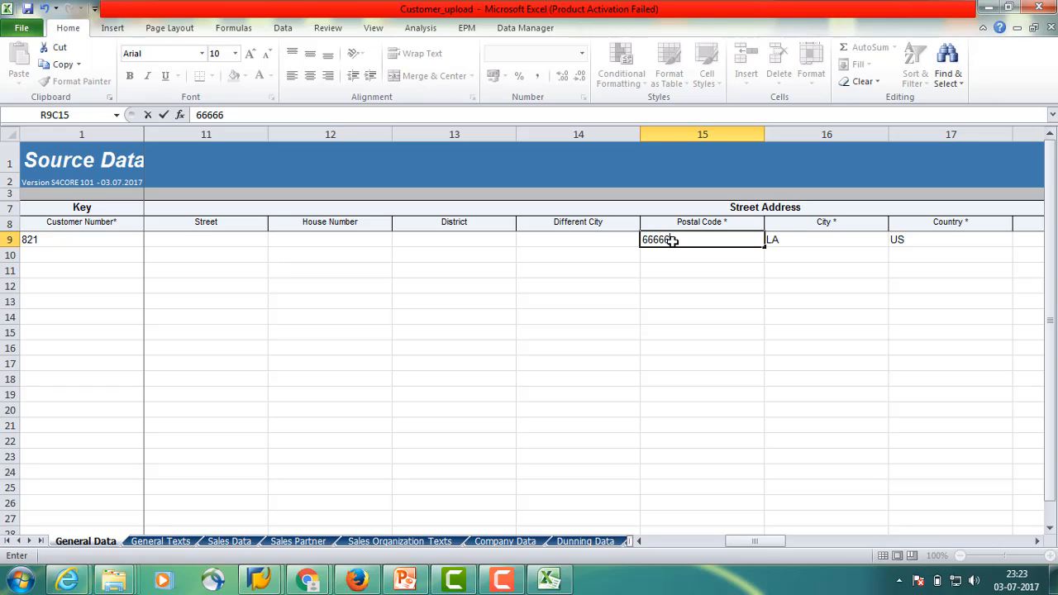
left_click(814, 238)
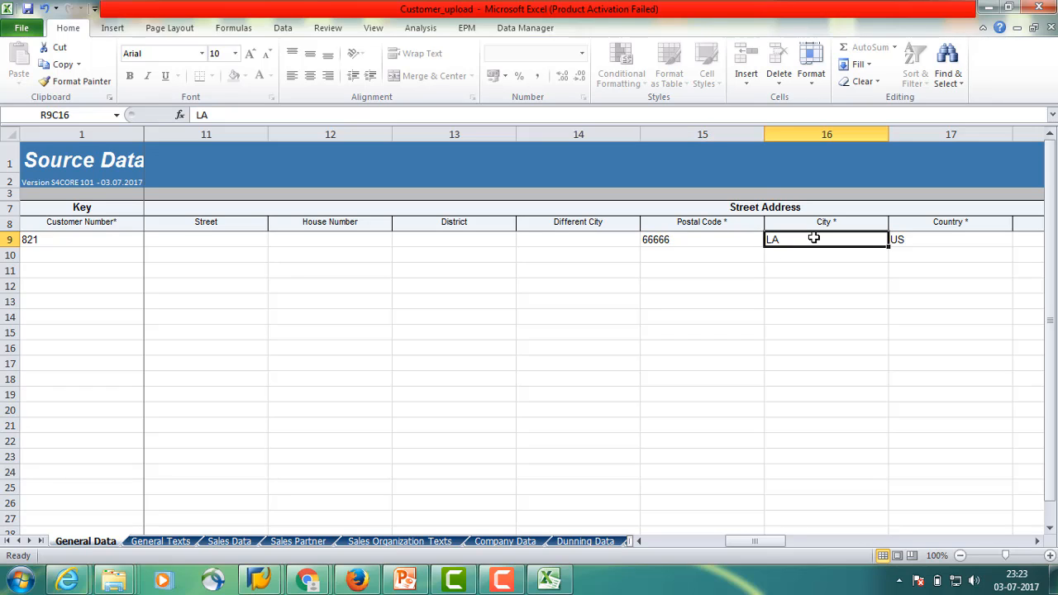
type("Chi")
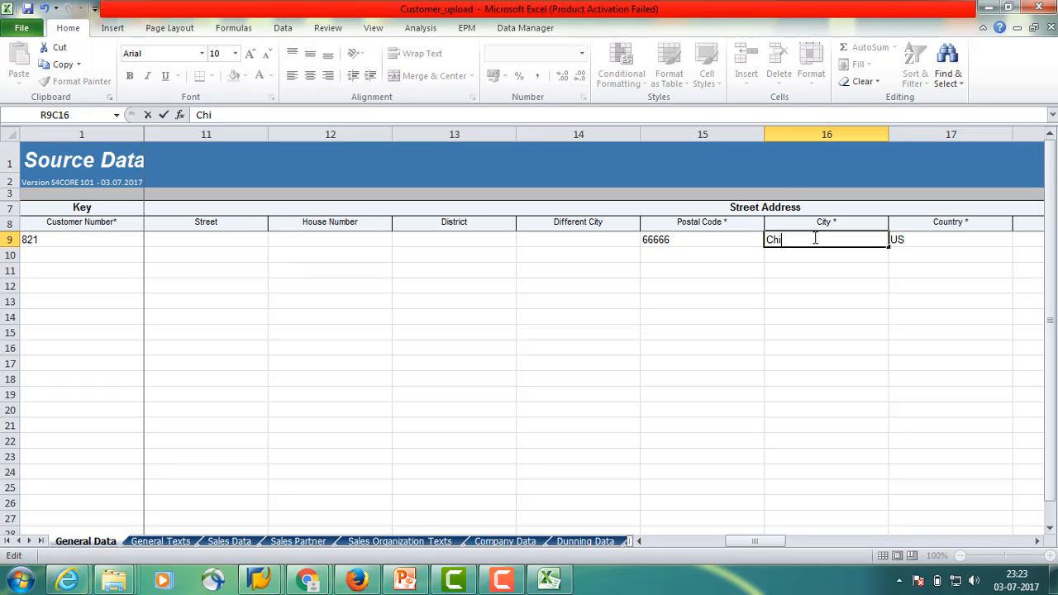
type("cago")
Clear the Street 2 value in the Street Address Additional columns of row 9
left_click(951, 240)
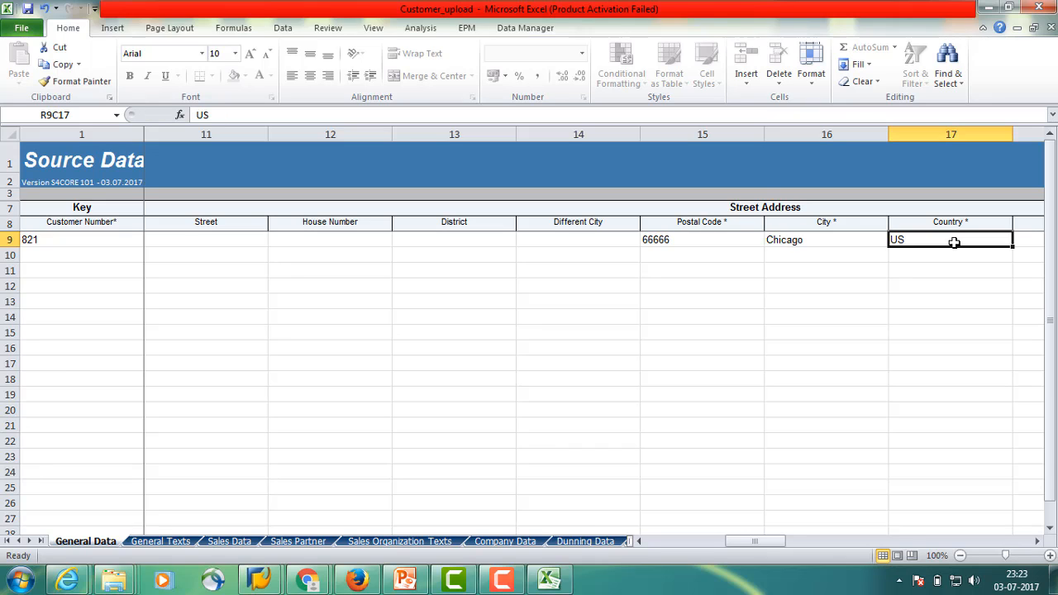
left_click(1038, 542)
left_click(1039, 541)
left_click(1038, 541)
left_click(1038, 541)
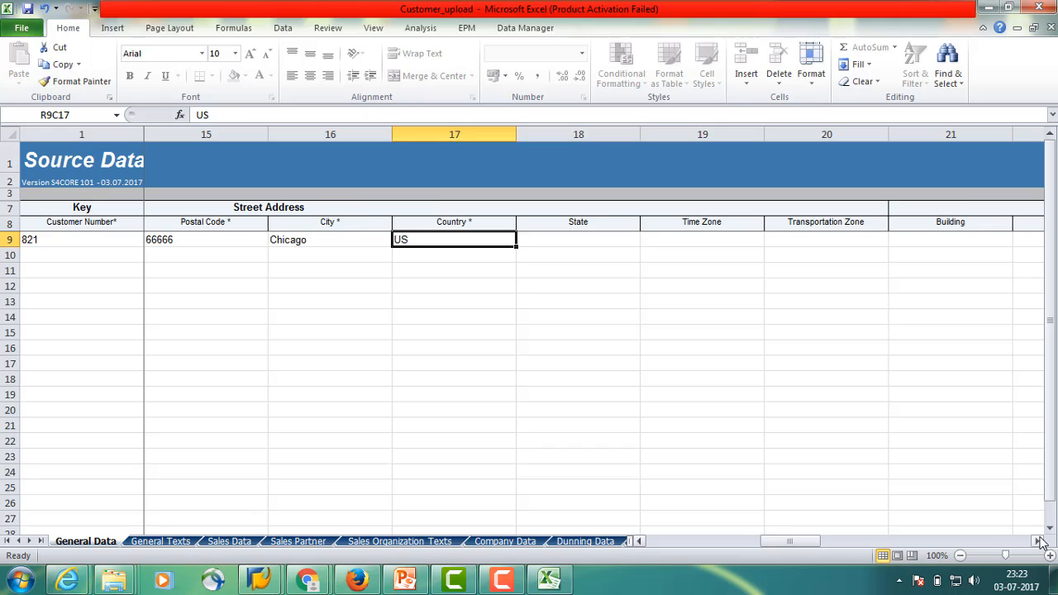
left_click(1038, 541)
left_click(1038, 542)
left_click(1039, 542)
left_click(1038, 542)
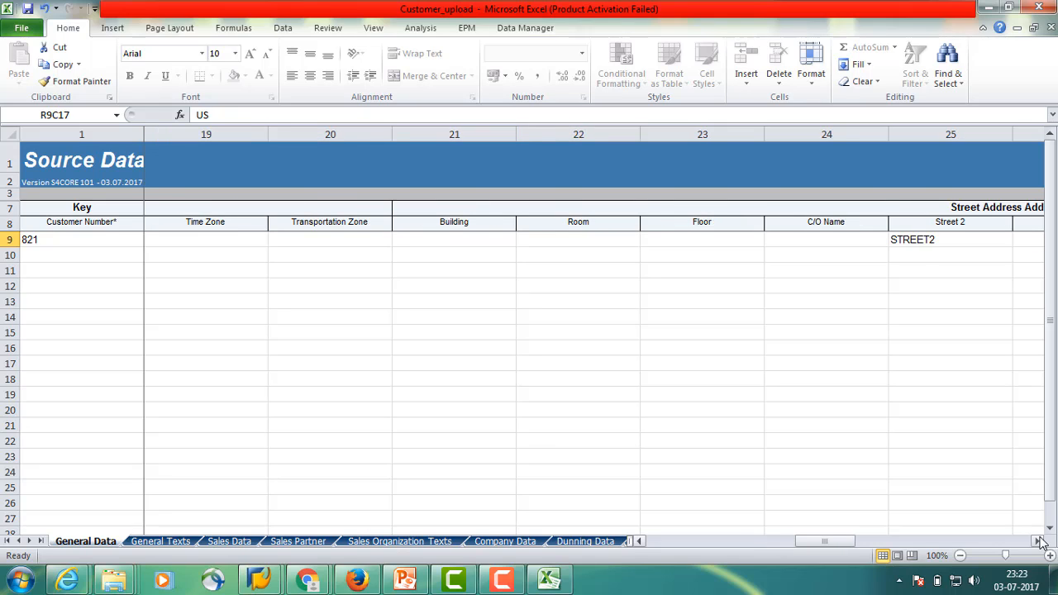
left_click(1038, 542)
left_click(1039, 542)
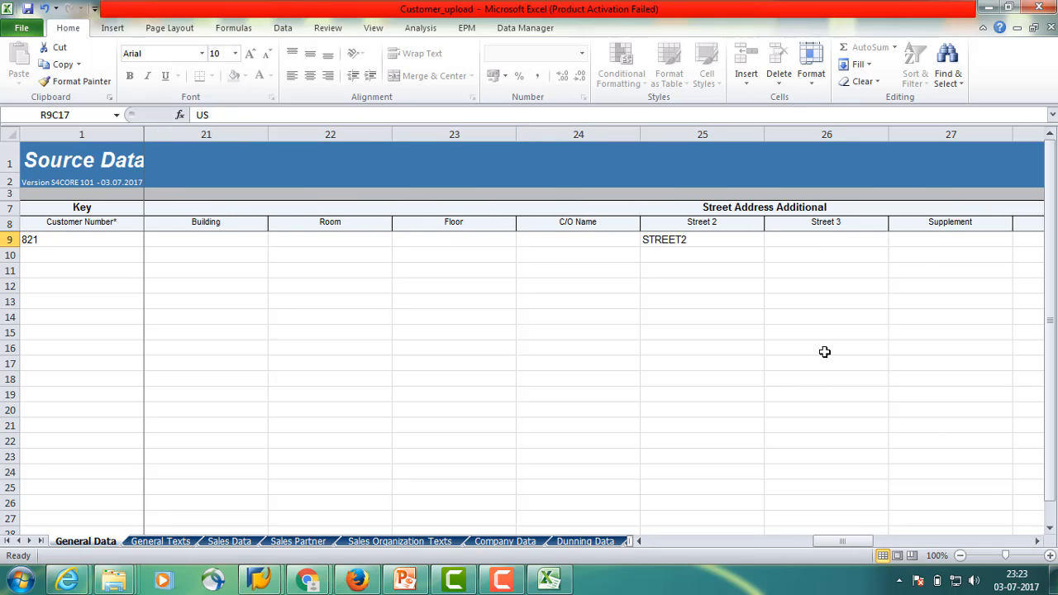
left_click(690, 240)
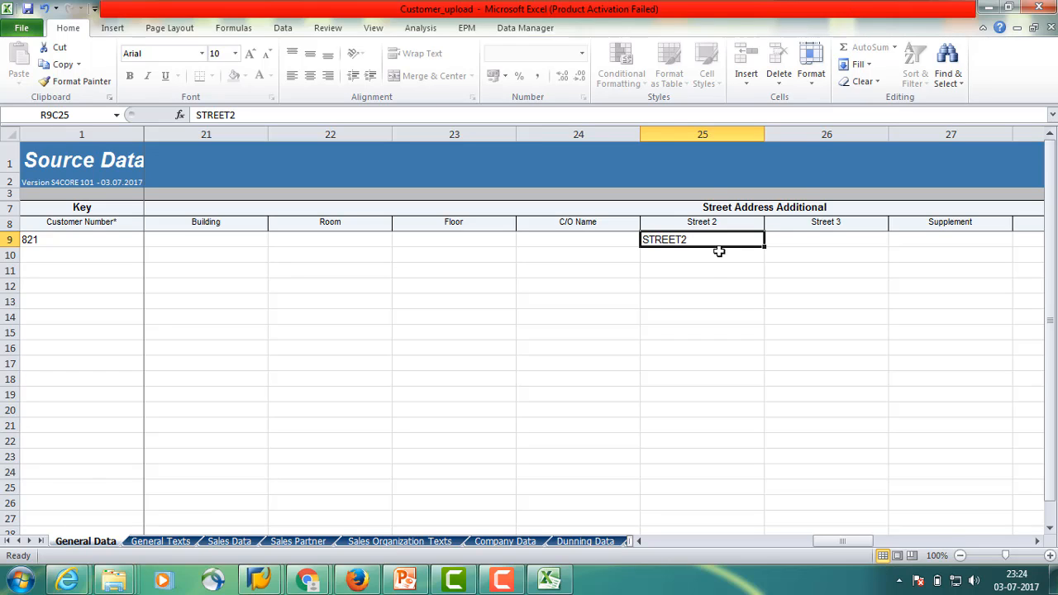
key("Delete")
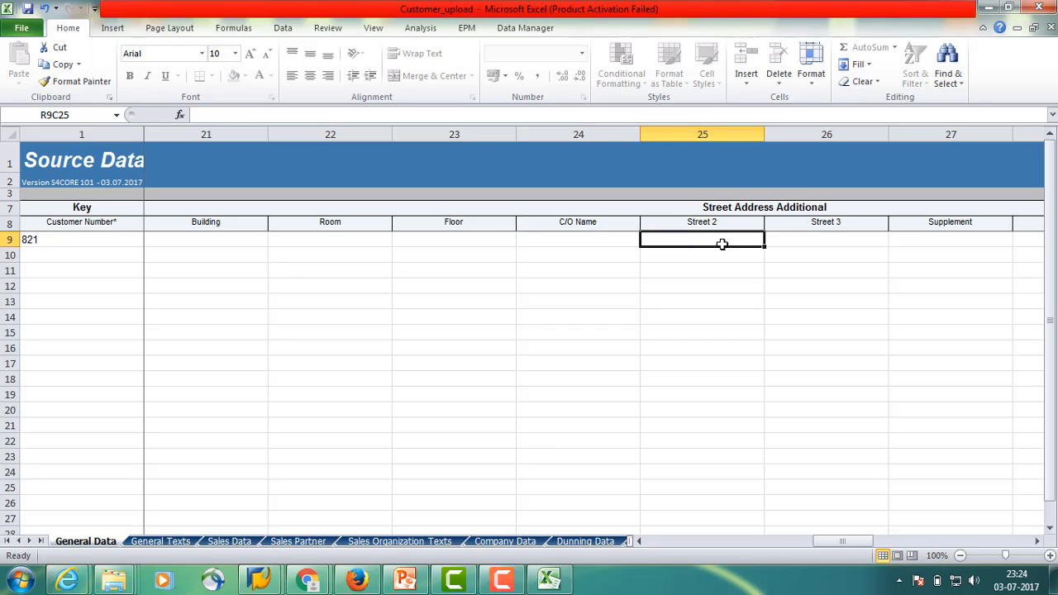
key("Return")
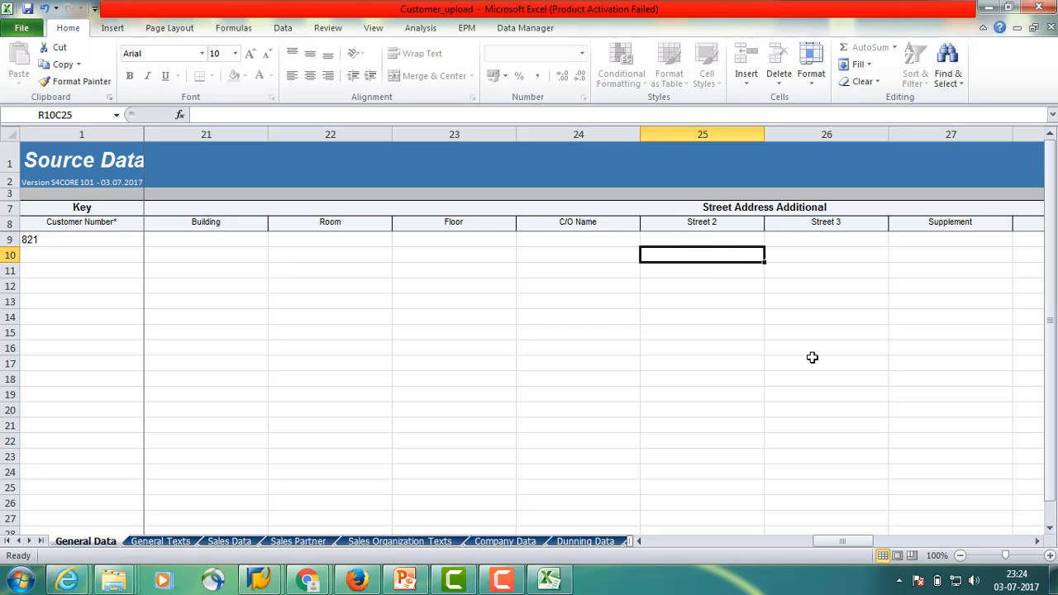
Replace the customer's mobile number in the Communication columns of row 9
left_click(1036, 541)
left_click(1036, 541)
left_click(1036, 541)
left_click(1036, 541)
left_click(1035, 541)
left_click(1036, 541)
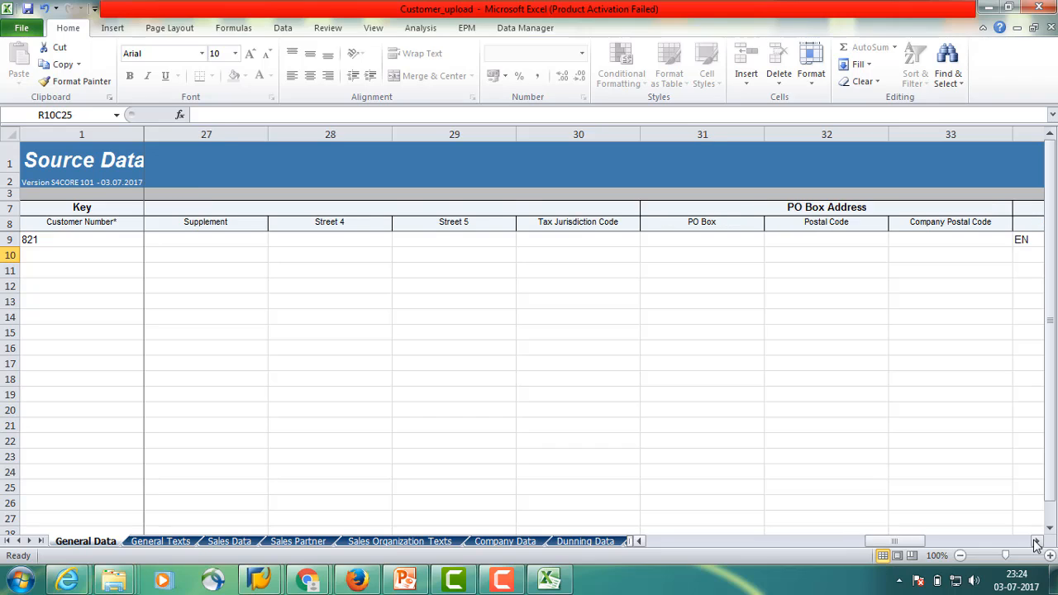
left_click(1036, 541)
left_click(1036, 542)
left_click(1036, 541)
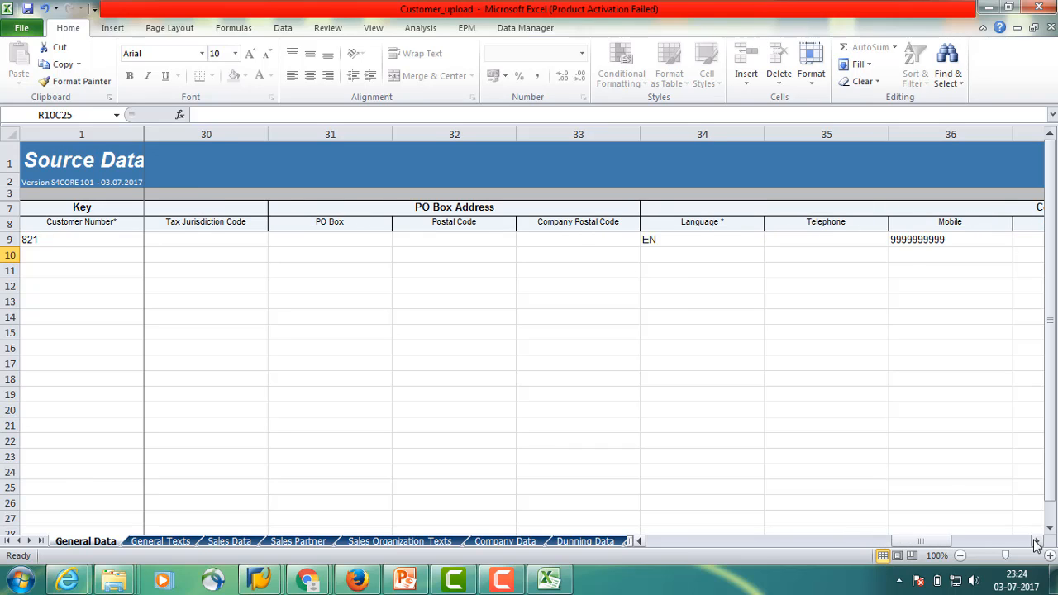
left_click(673, 241)
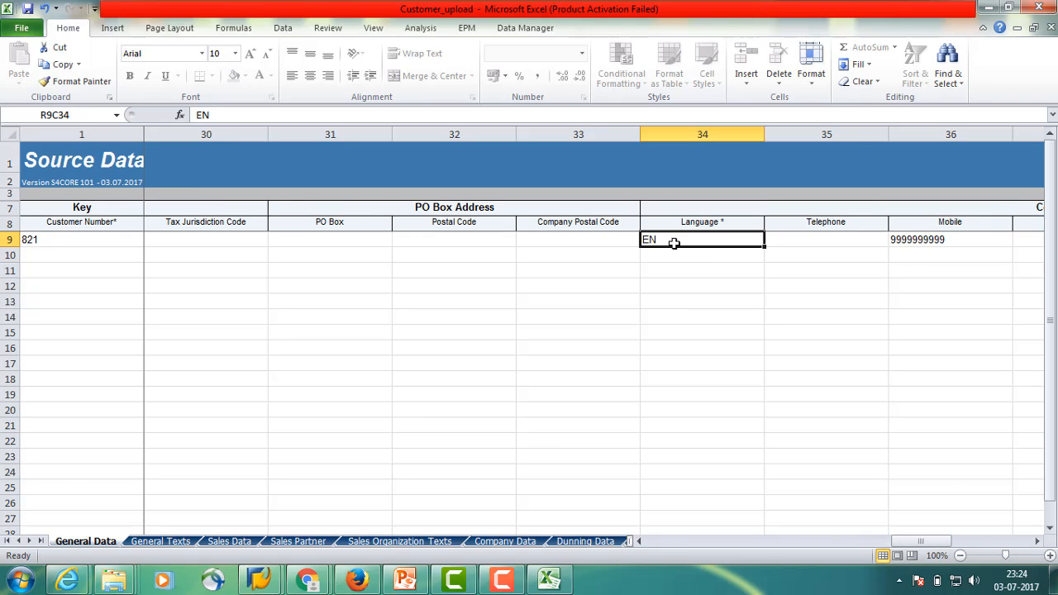
left_click(944, 241)
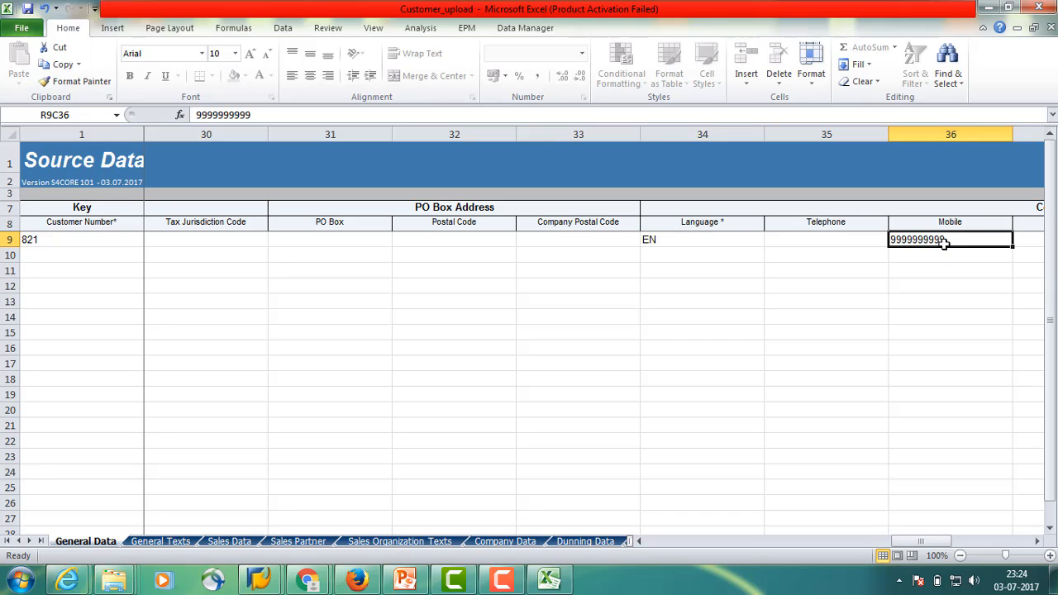
type("888888888")
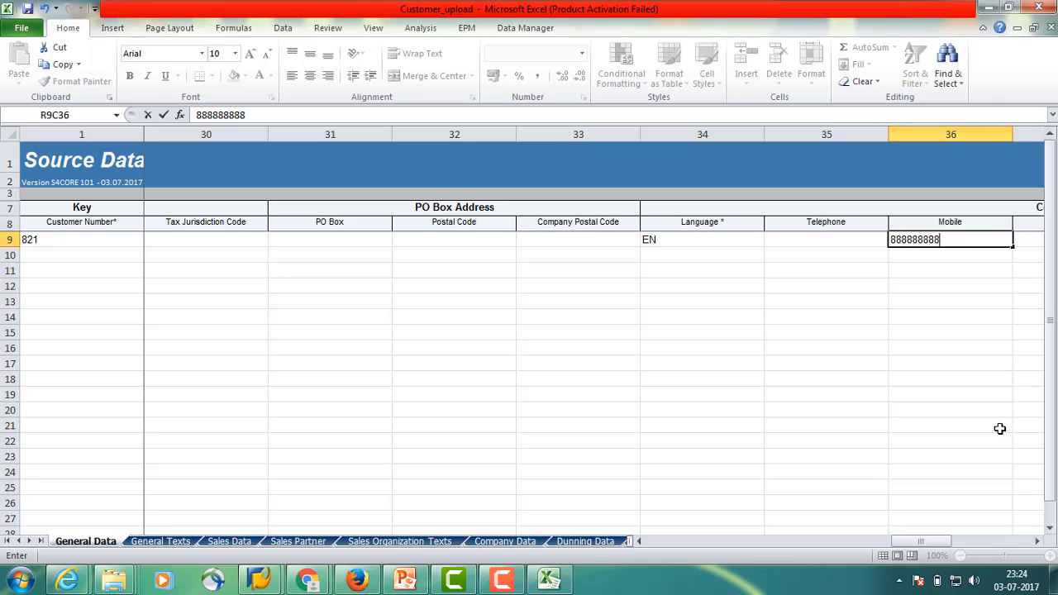
Review the email field and the remaining communication, finance and posting block columns of row 9, and return to the sheet's first columns
left_click(1037, 542)
left_click(1037, 541)
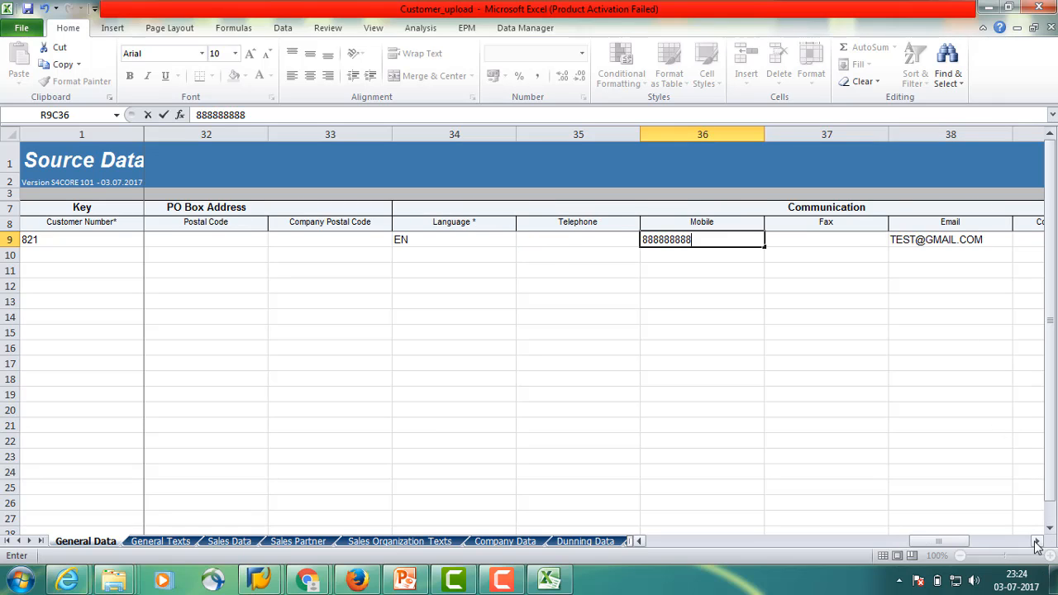
left_click(1038, 541)
left_click(1037, 542)
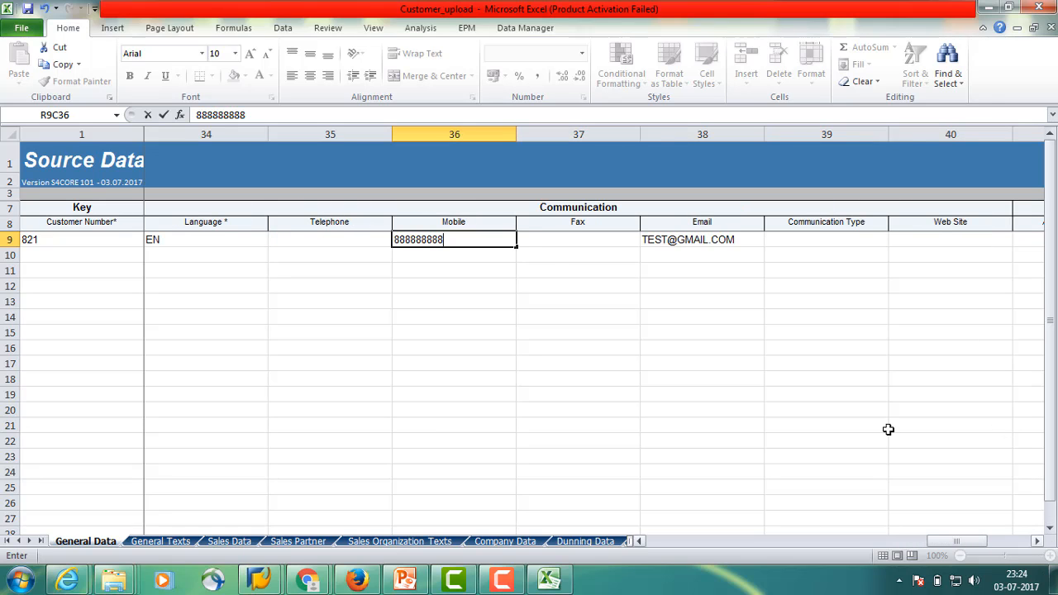
left_click(665, 240)
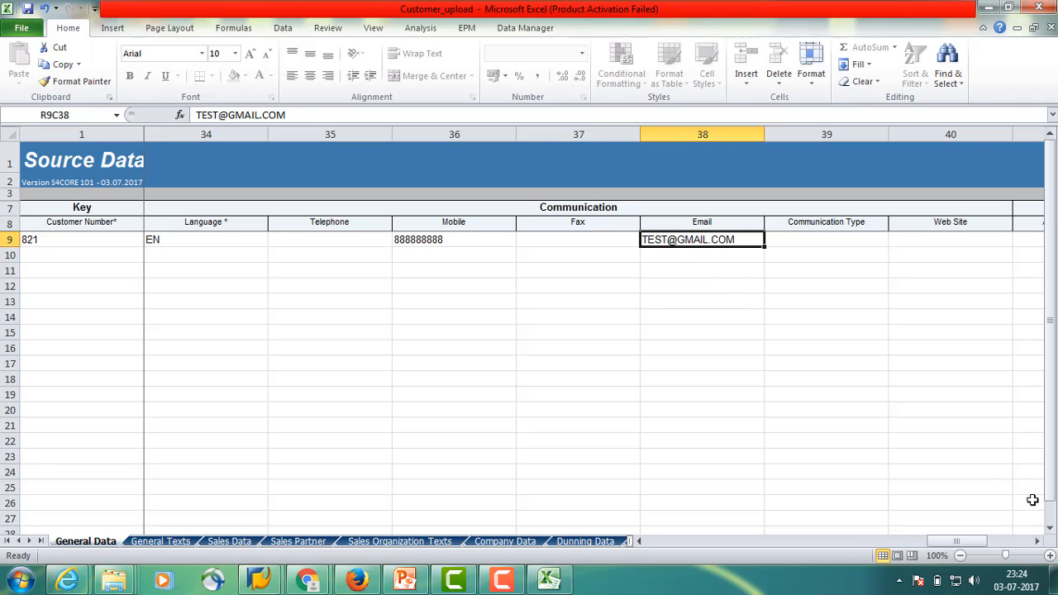
left_click(1038, 542)
left_click(1037, 541)
left_click(1038, 541)
left_click(1037, 541)
left_click(1038, 542)
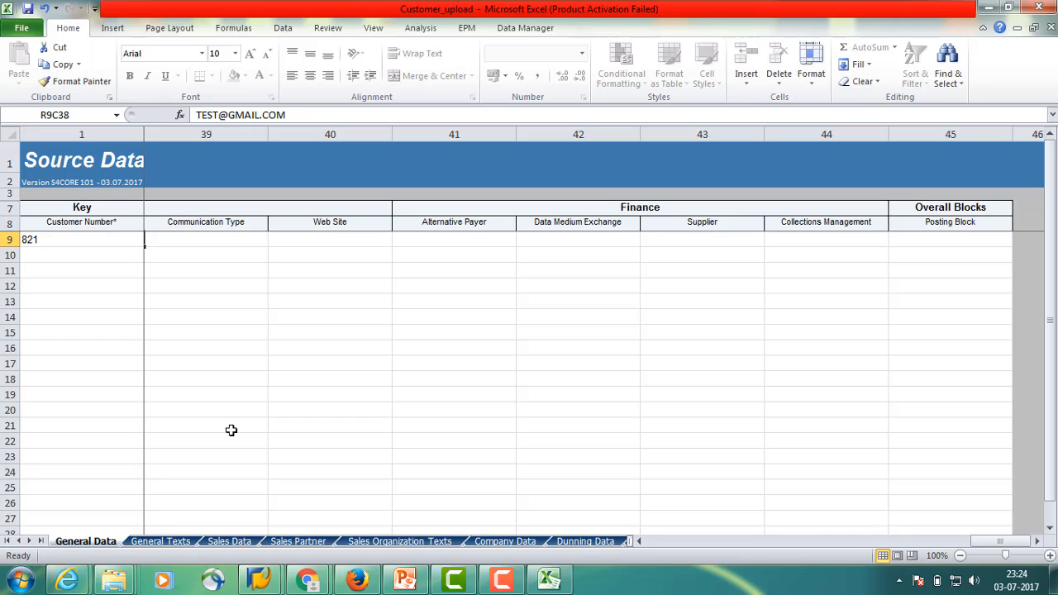
left_click_drag(1000, 542, 657, 551)
left_click(379, 351)
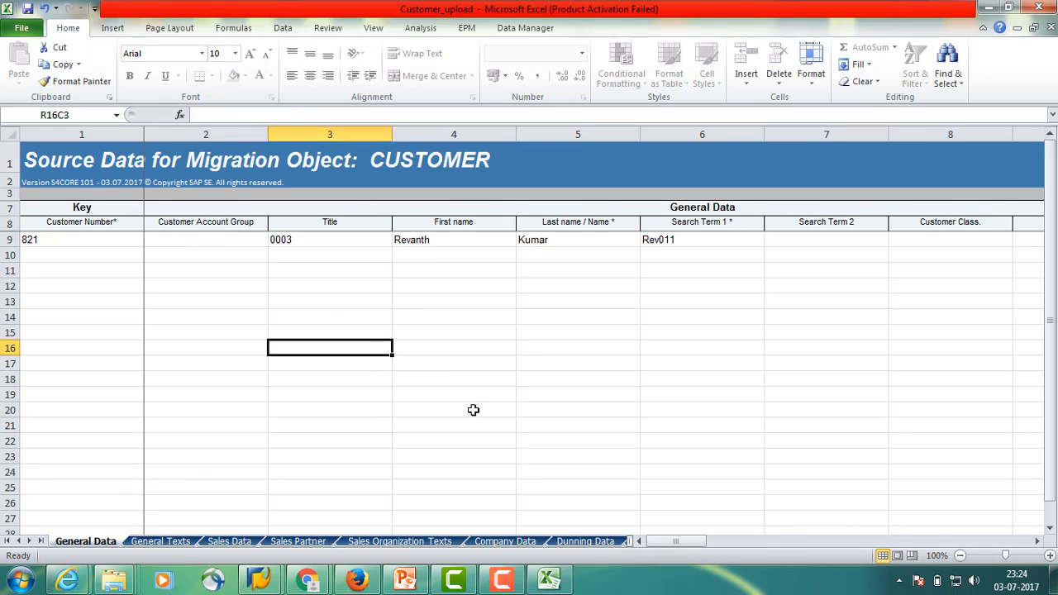
Set row 9 of the Company Data sheet to the customer number used in General Data, and check its company code and reconciliation account
left_click(505, 541)
left_click(52, 239)
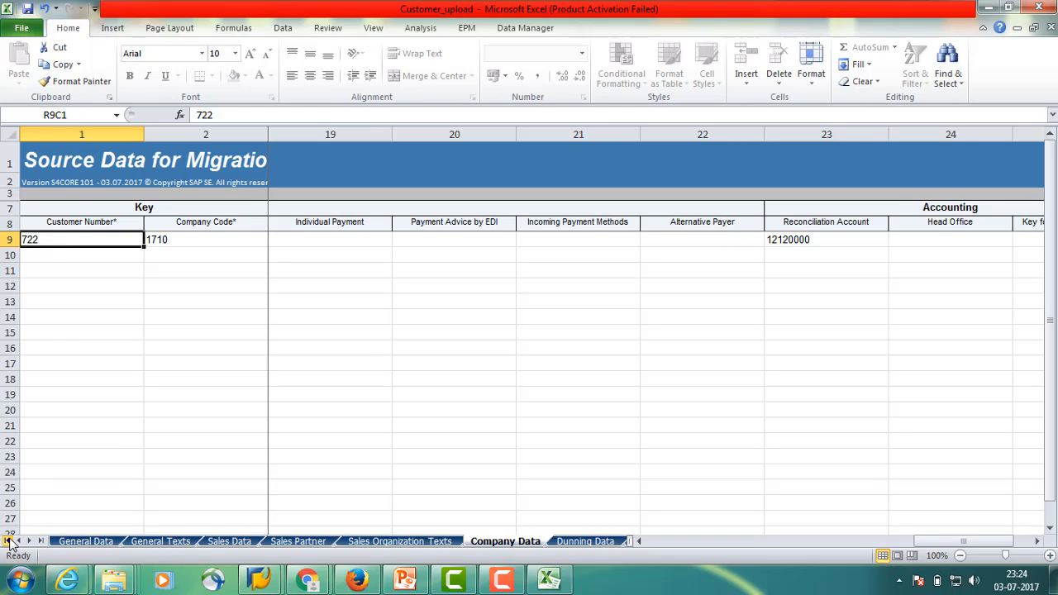
left_click(85, 541)
left_click(69, 238)
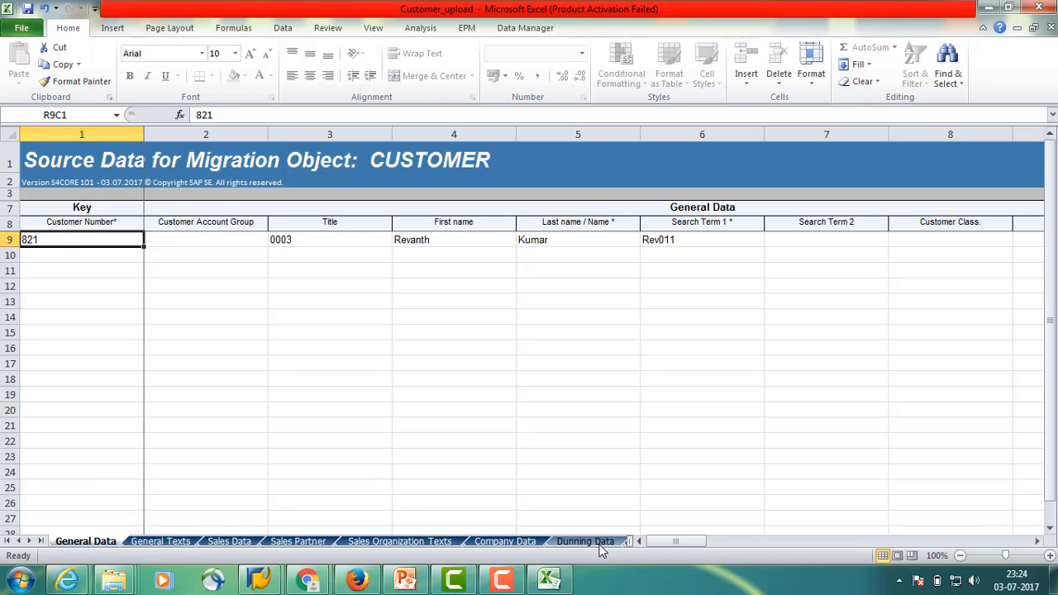
left_click(510, 541)
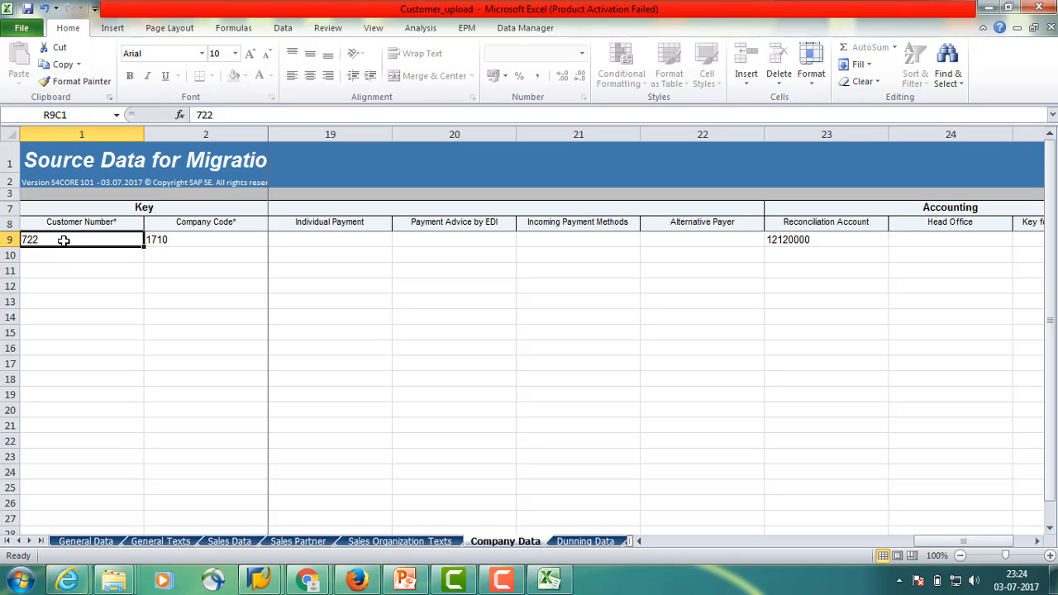
type("821")
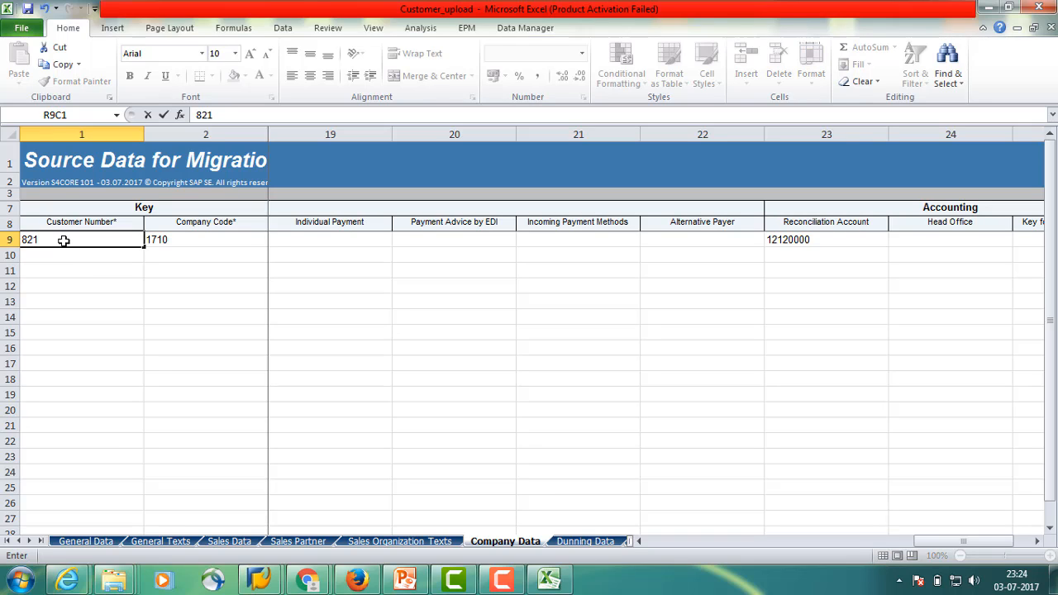
left_click(188, 239)
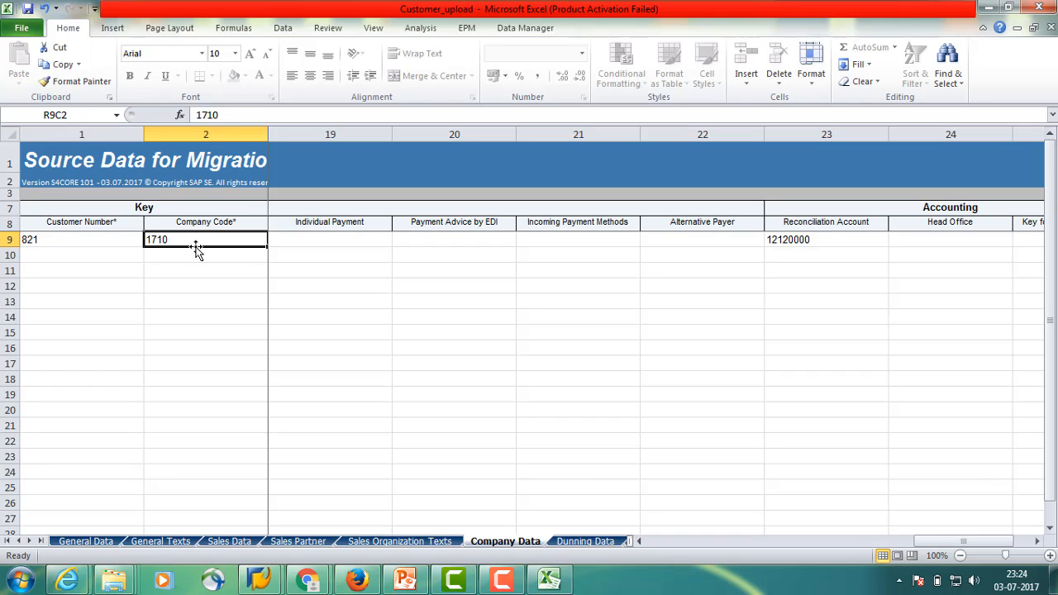
left_click(795, 240)
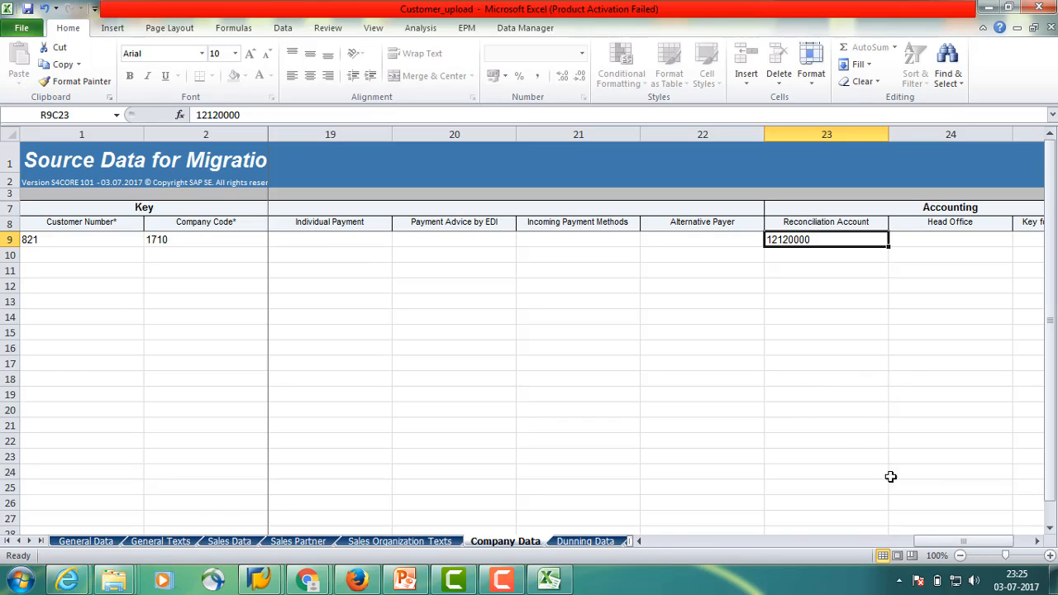
left_click(840, 450)
left_click(676, 369)
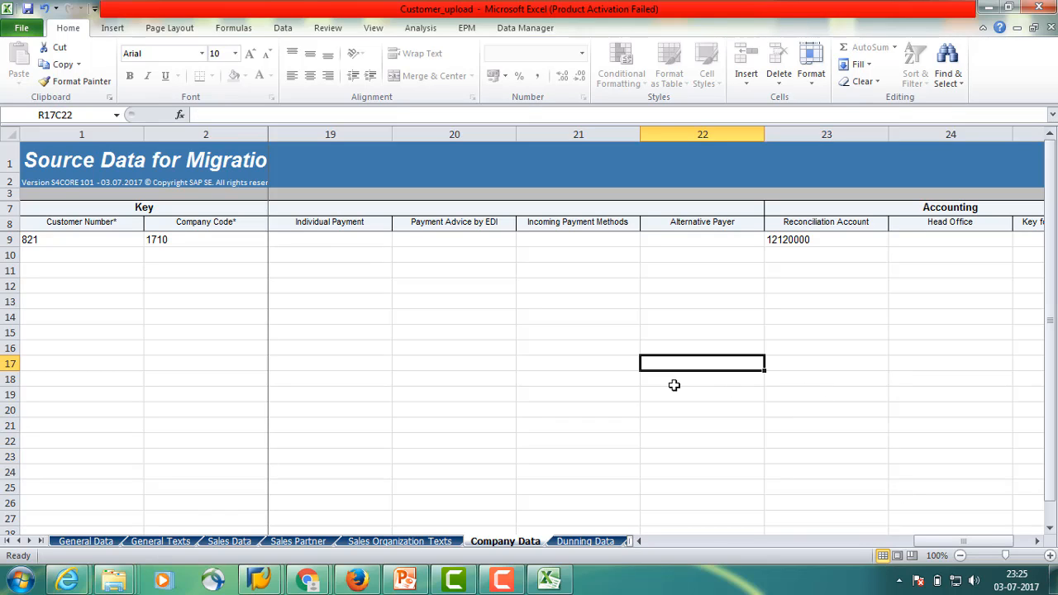
Return to the General Data sheet, then close the Customer_upload workbook and save its changes
left_click(85, 540)
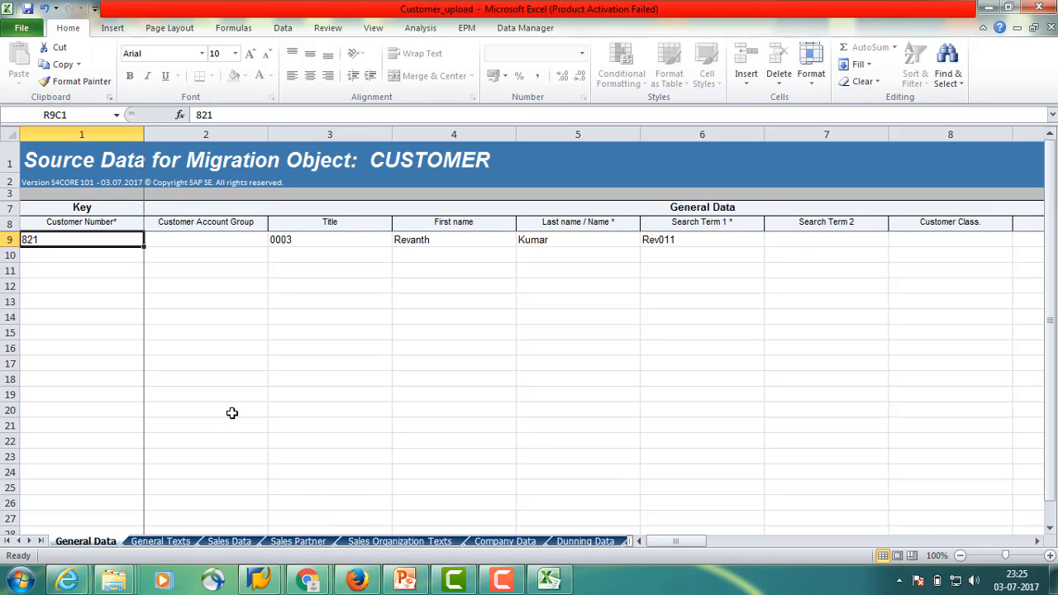
left_click(231, 413)
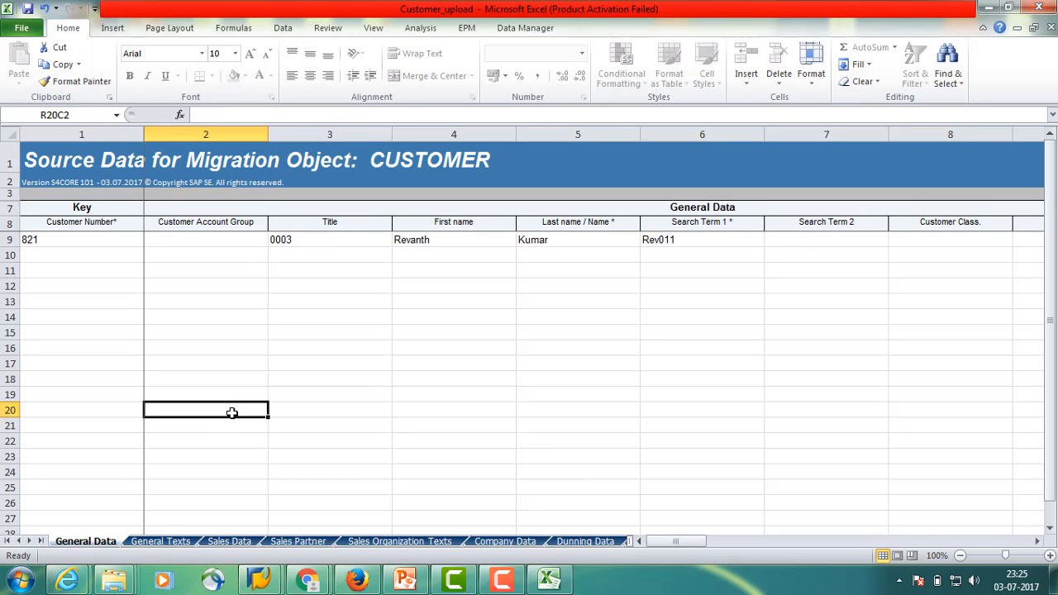
key("alt")
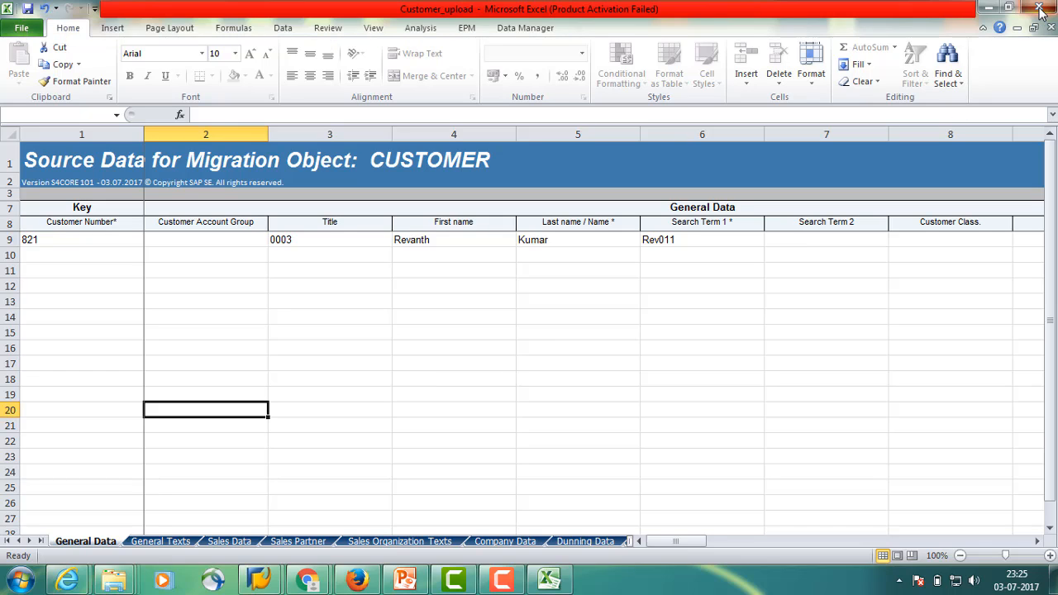
left_click(1039, 7)
left_click(488, 312)
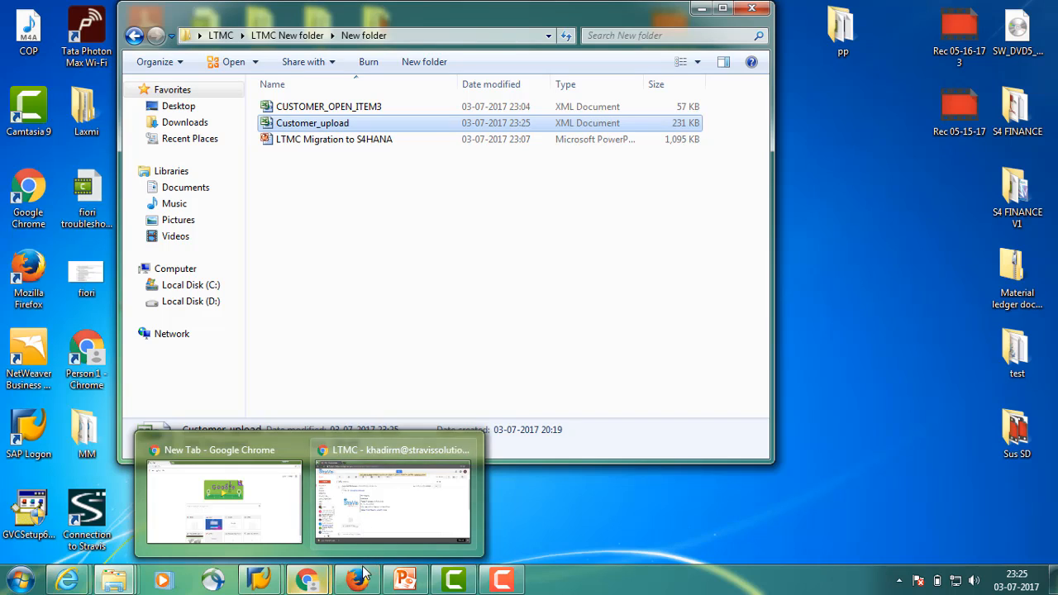
Switch to the Migration of Customers object page of the SAP migration project in Internet Explorer
mouse_move(357, 581)
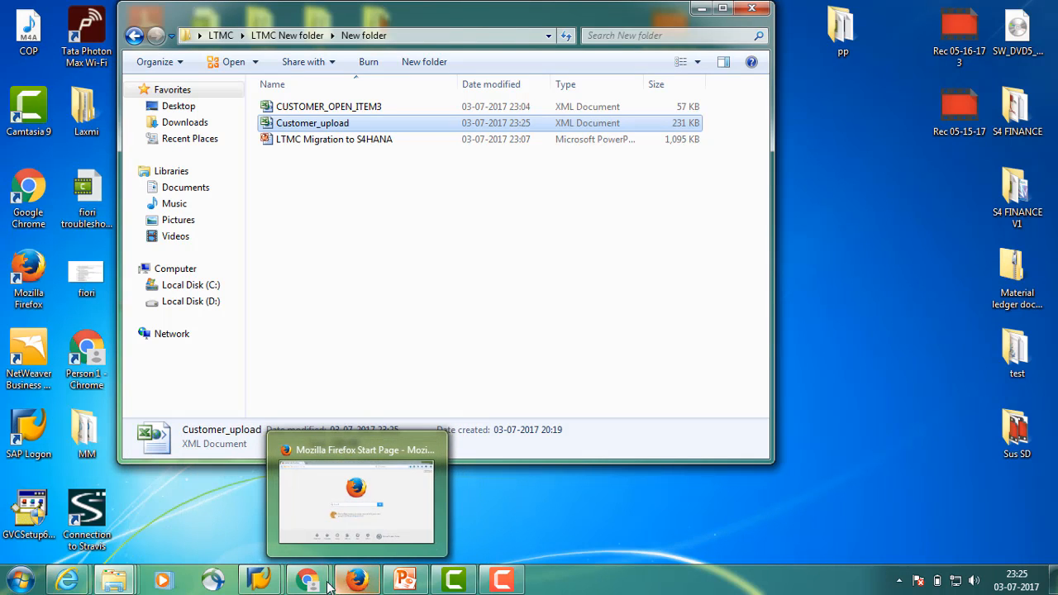
mouse_move(307, 581)
mouse_move(364, 517)
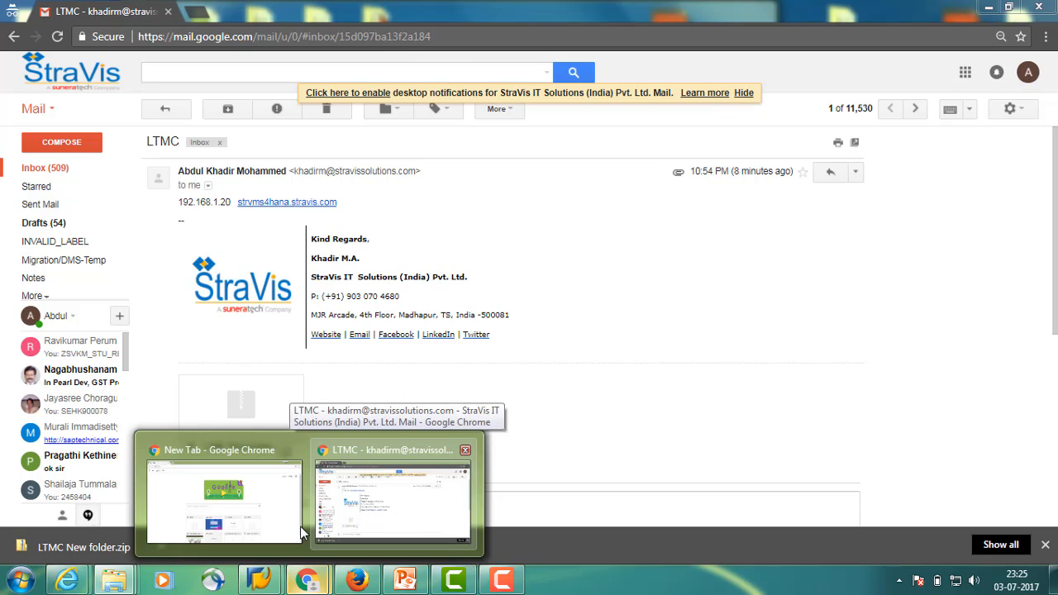
mouse_move(286, 529)
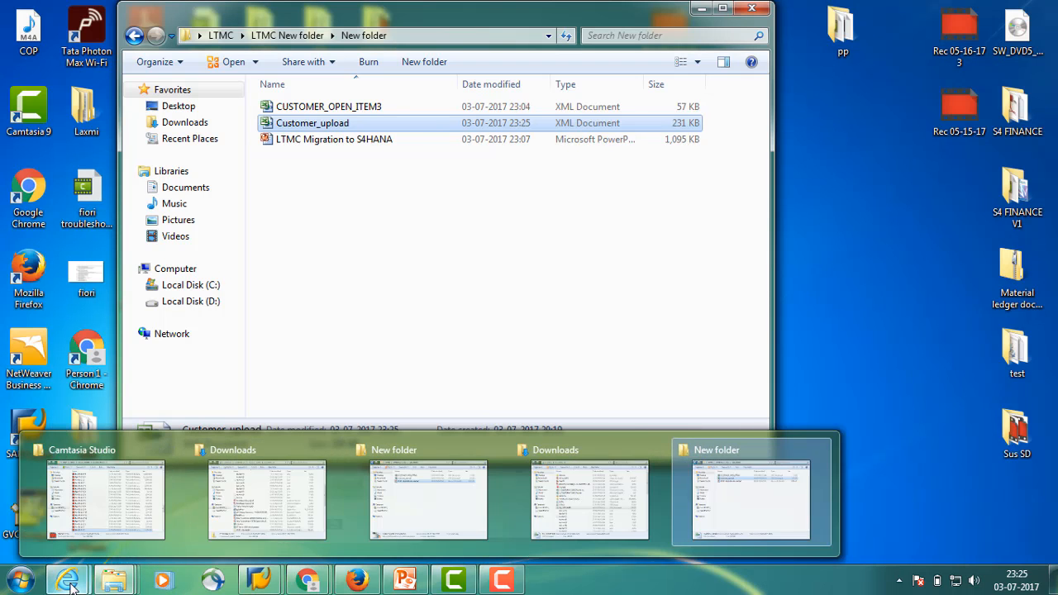
mouse_move(87, 571)
left_click(245, 519)
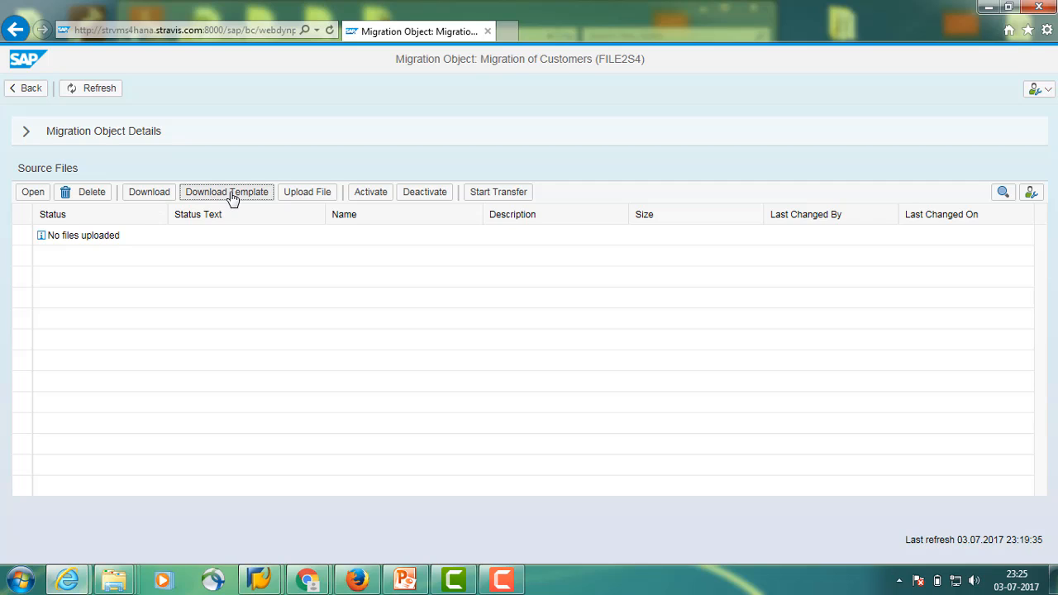
Start a source file upload and choose Customer_upload from LTMC > LTMC New folder > New folder on the Desktop
left_click(319, 200)
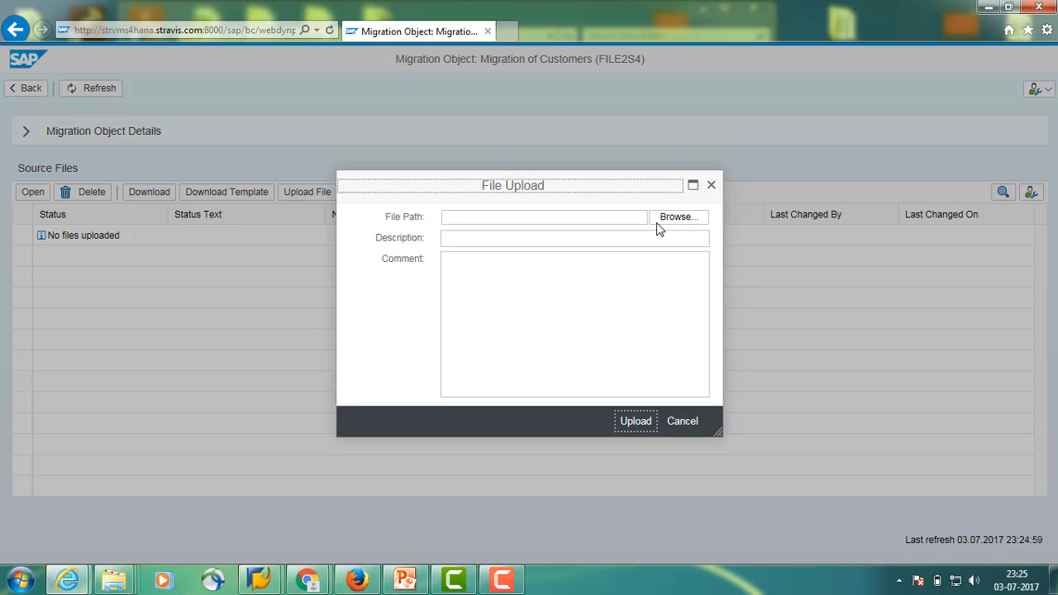
left_click(659, 220)
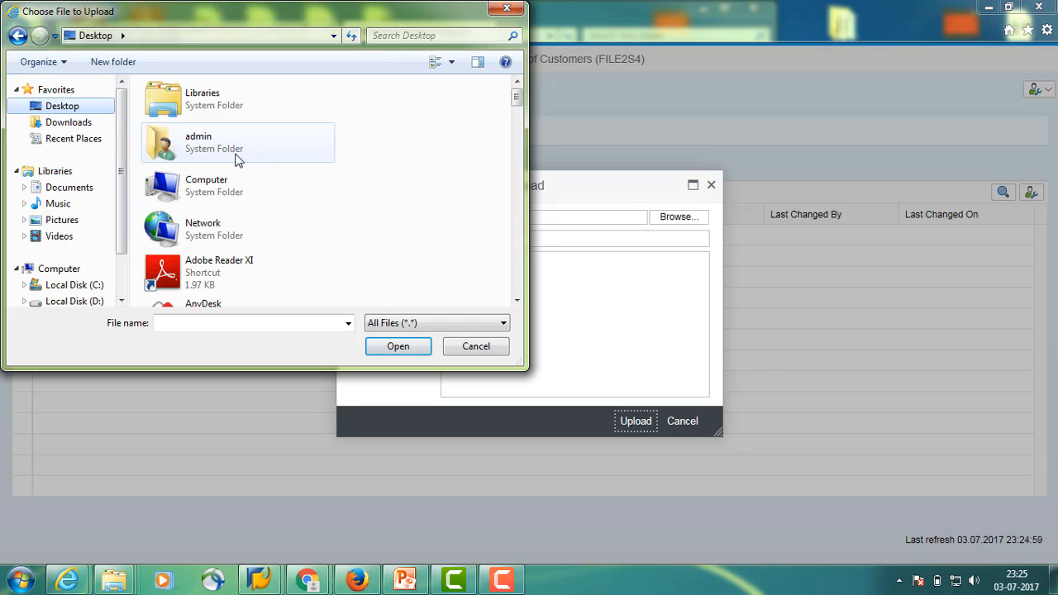
left_click(233, 157)
scroll(232, 158, "down", 5)
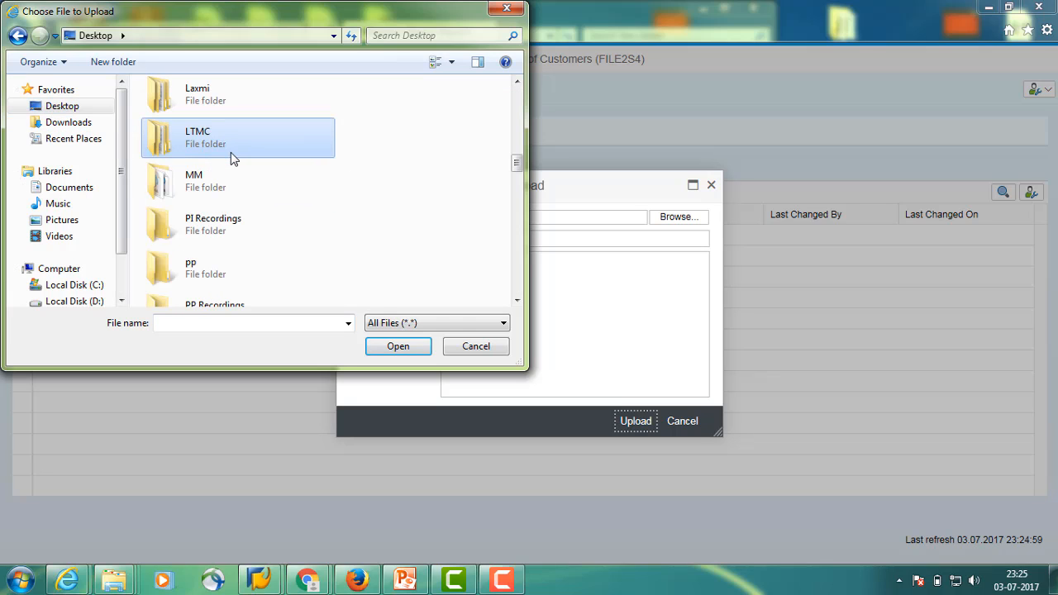
double_click(212, 144)
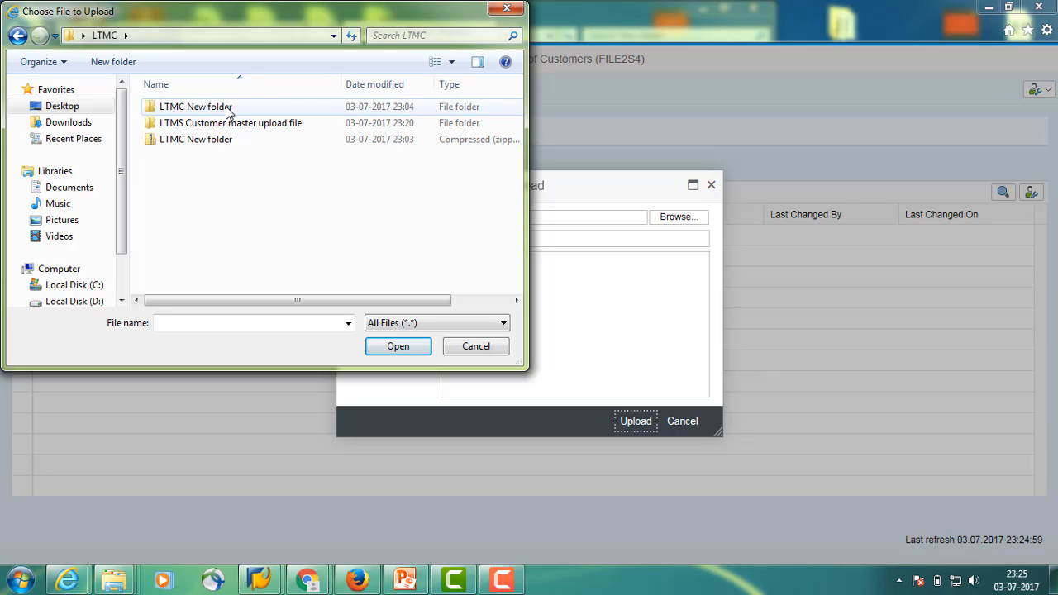
double_click(227, 110)
double_click(222, 108)
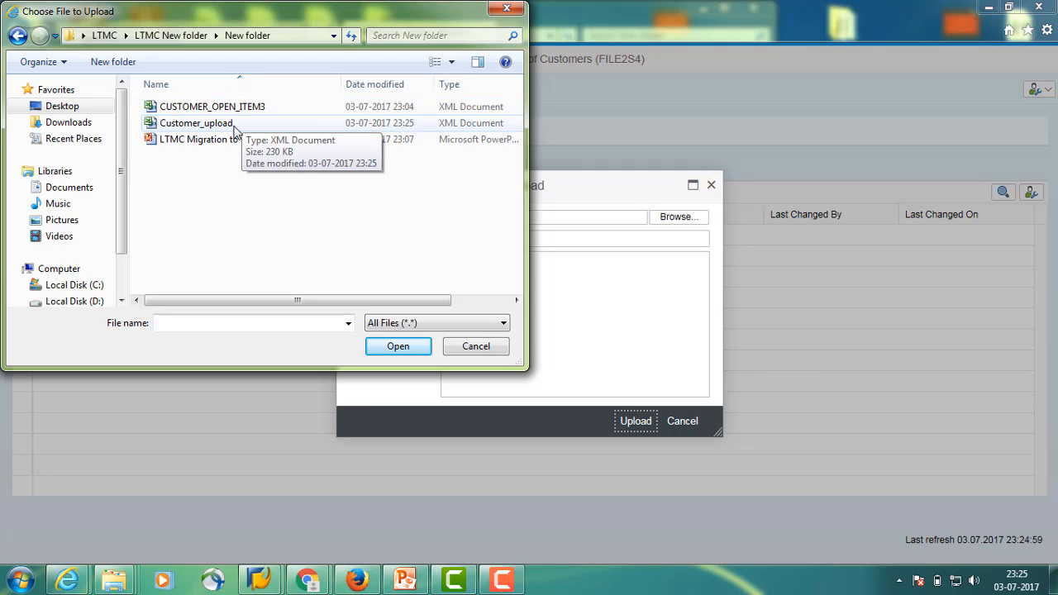
double_click(235, 125)
Upload the file with the description Customer_Master_upload and the comment "Sample Customer master upload"
left_click(517, 239)
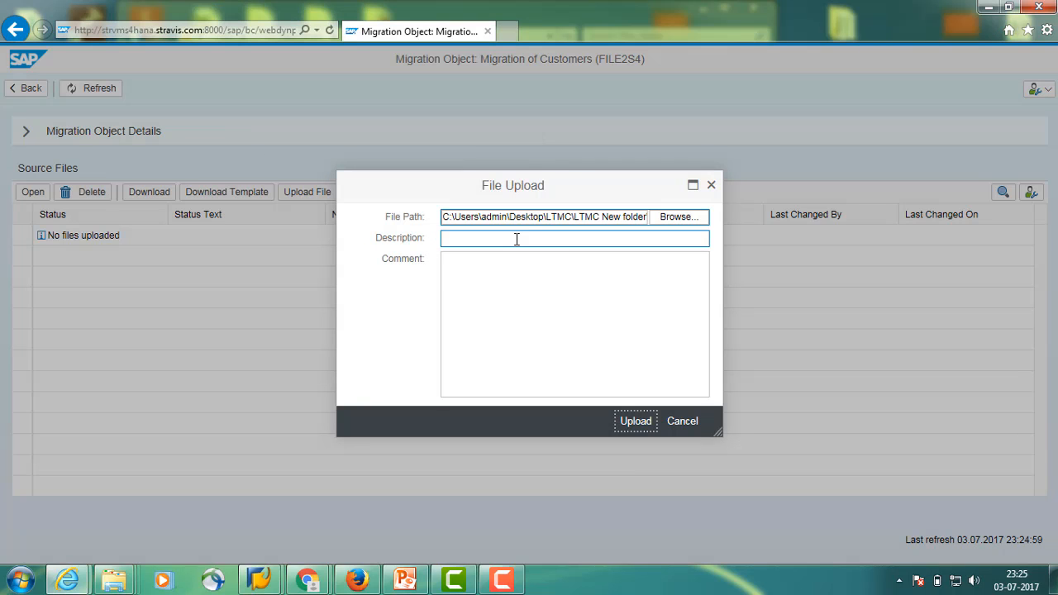
type("C")
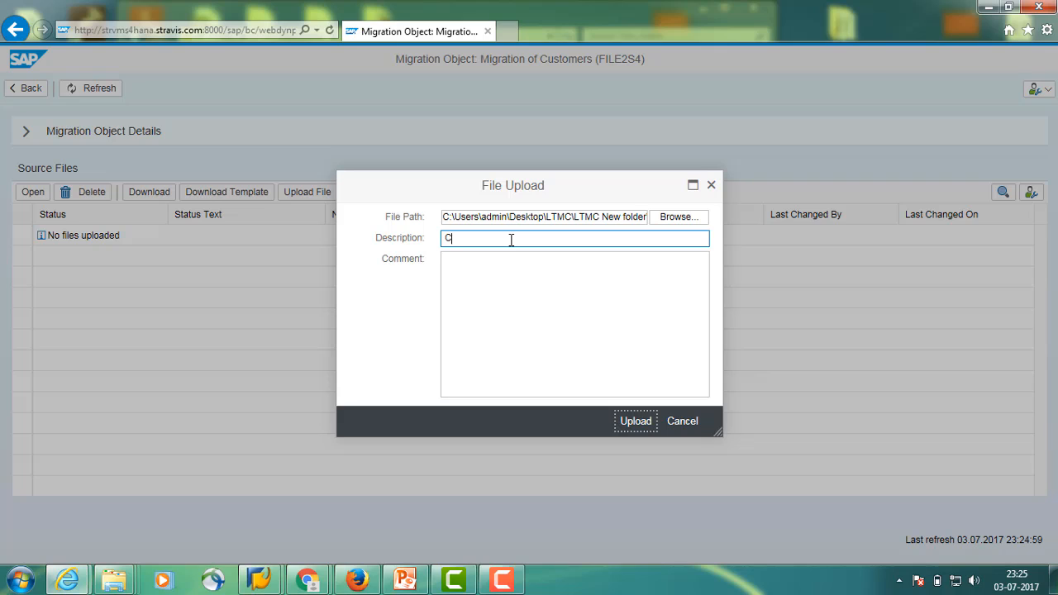
type("ustomer")
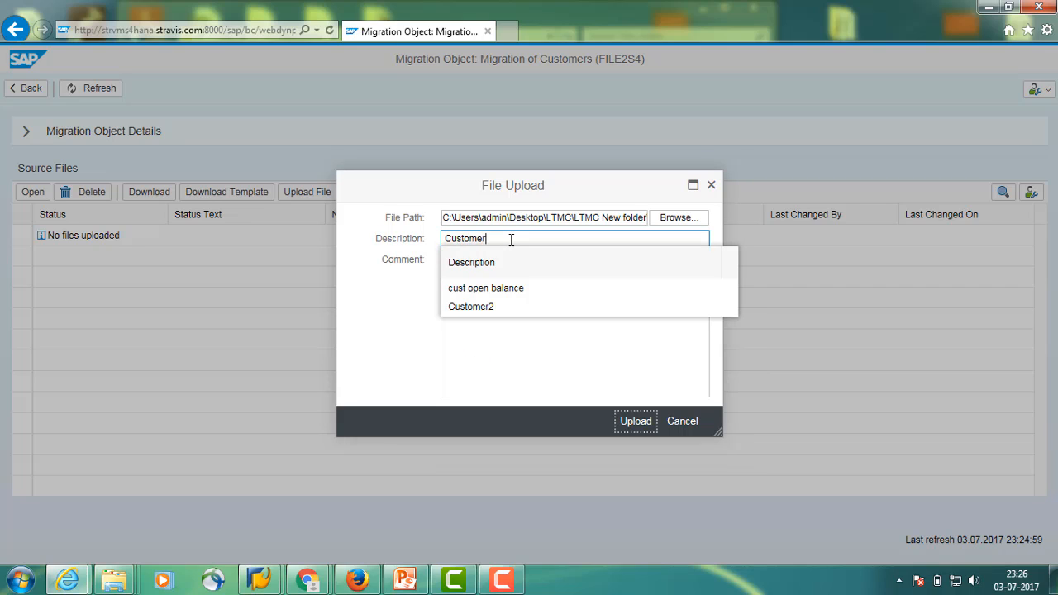
type("_Master")
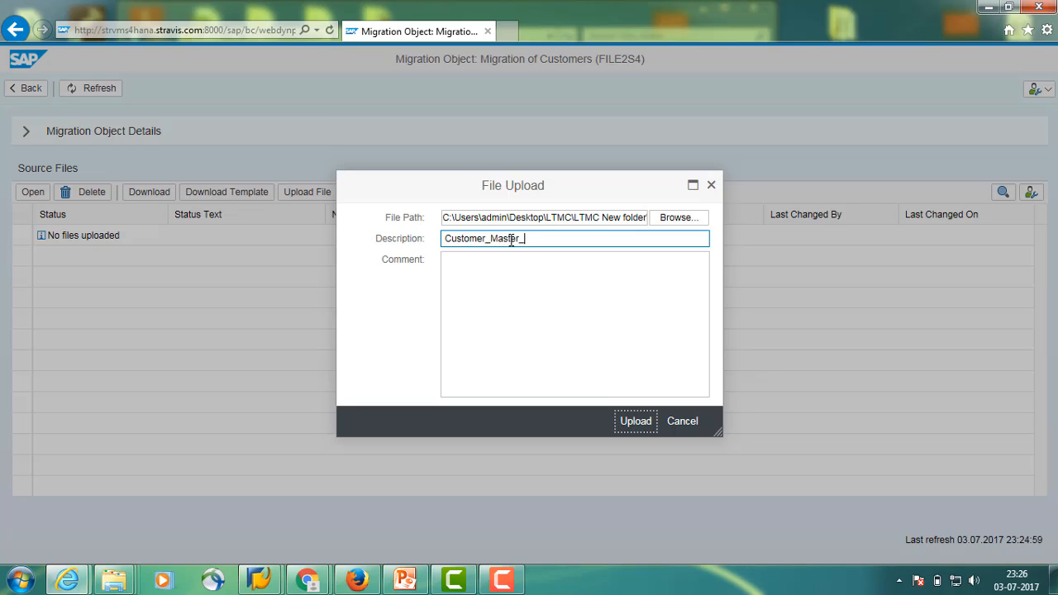
type("_upload")
left_click(505, 273)
type("Sample ")
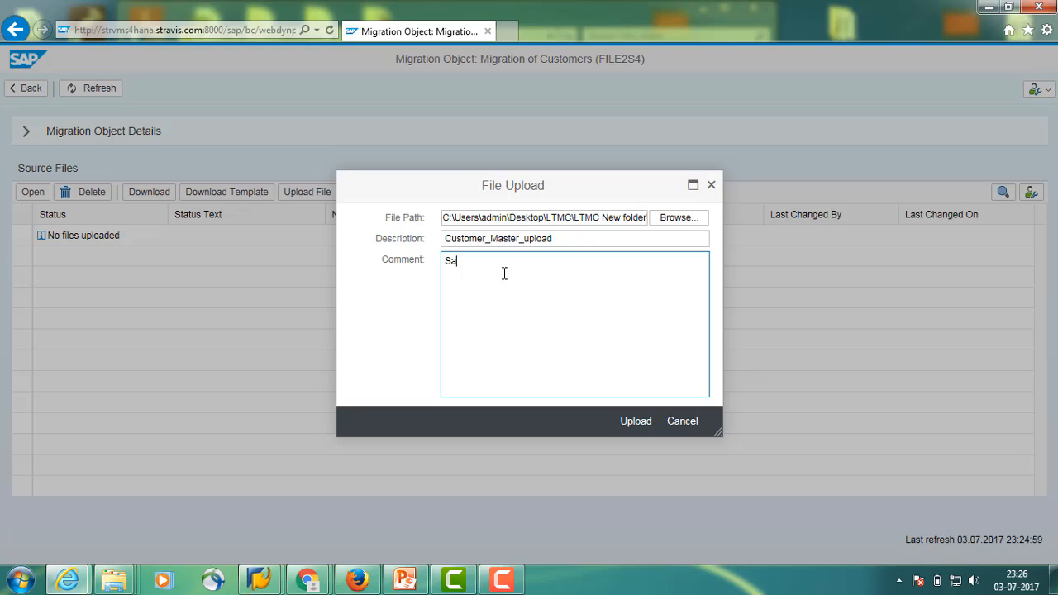
type("Customer master upload")
left_click(637, 423)
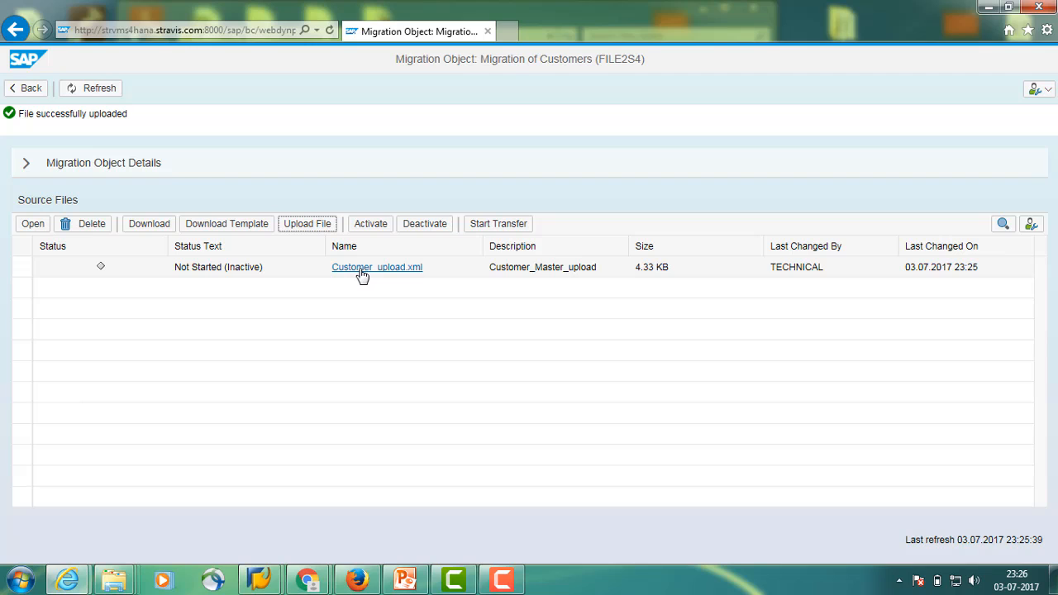
Check the General Data records of the uploaded Customer_upload.xml, then return to the source files and activate it
left_click(364, 273)
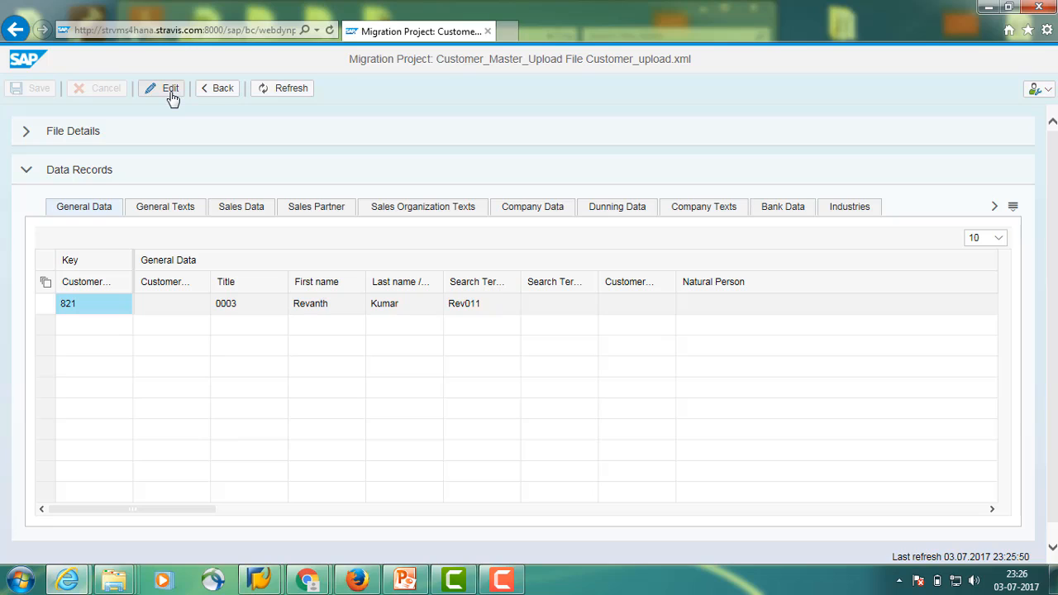
left_click(223, 89)
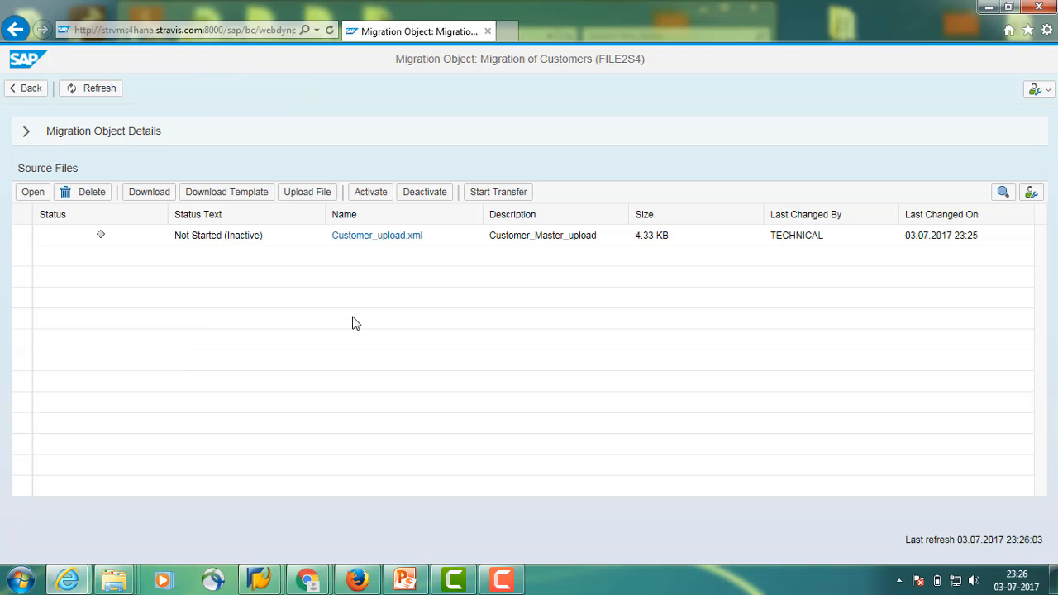
left_click(24, 238)
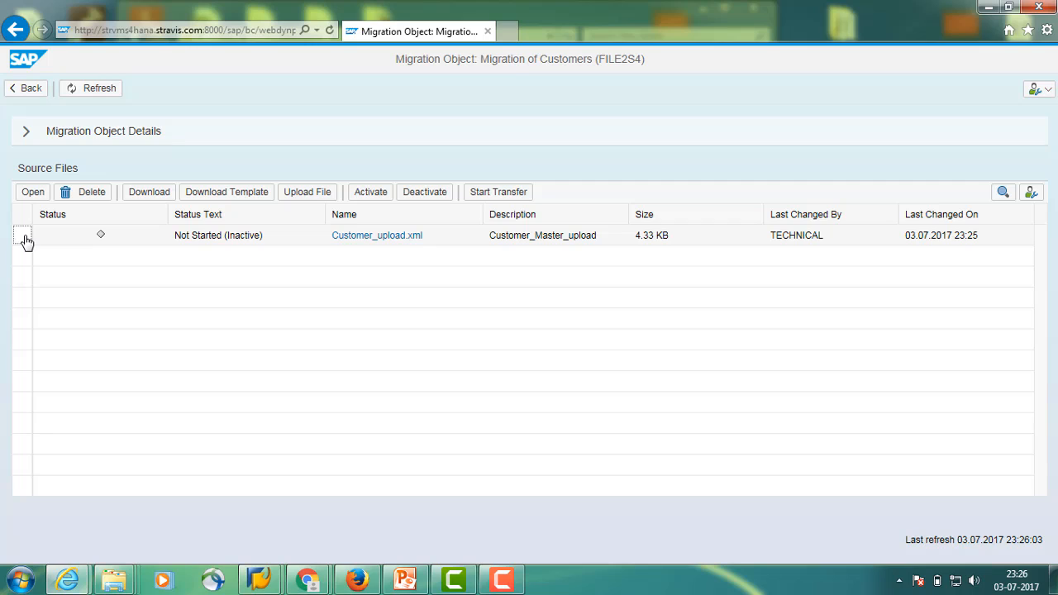
left_click(380, 199)
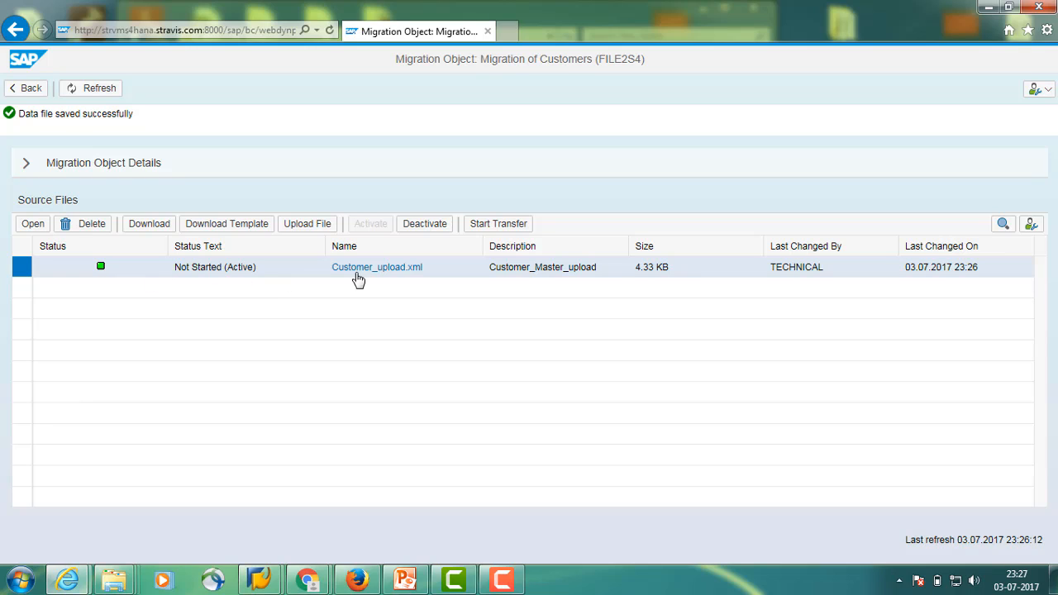
Start the transfer of the activated file and check its Error-priority validation notifications before continuing to Convert Values
left_click(503, 225)
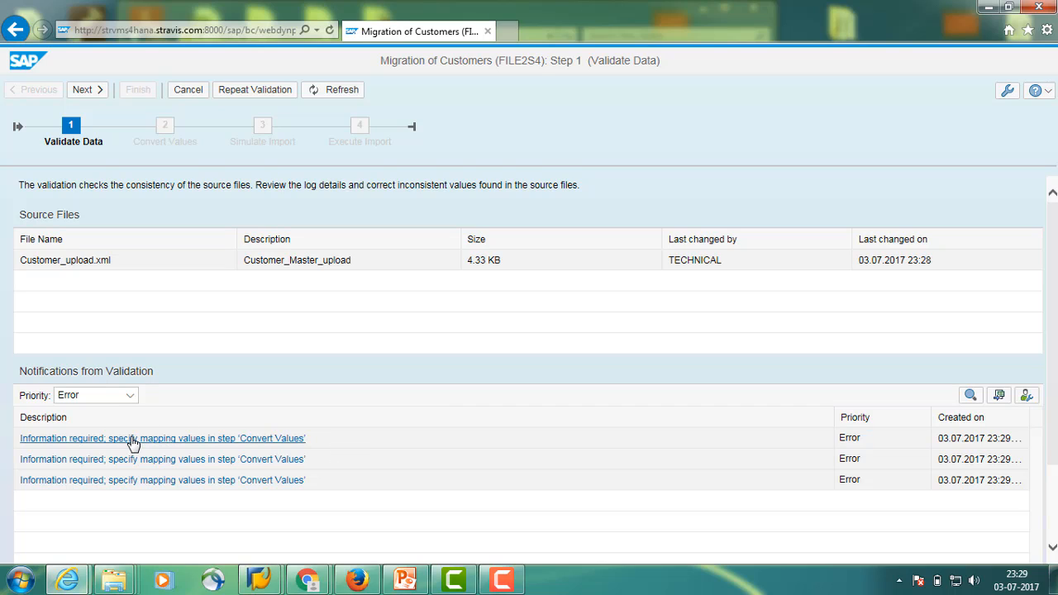
left_click(130, 397)
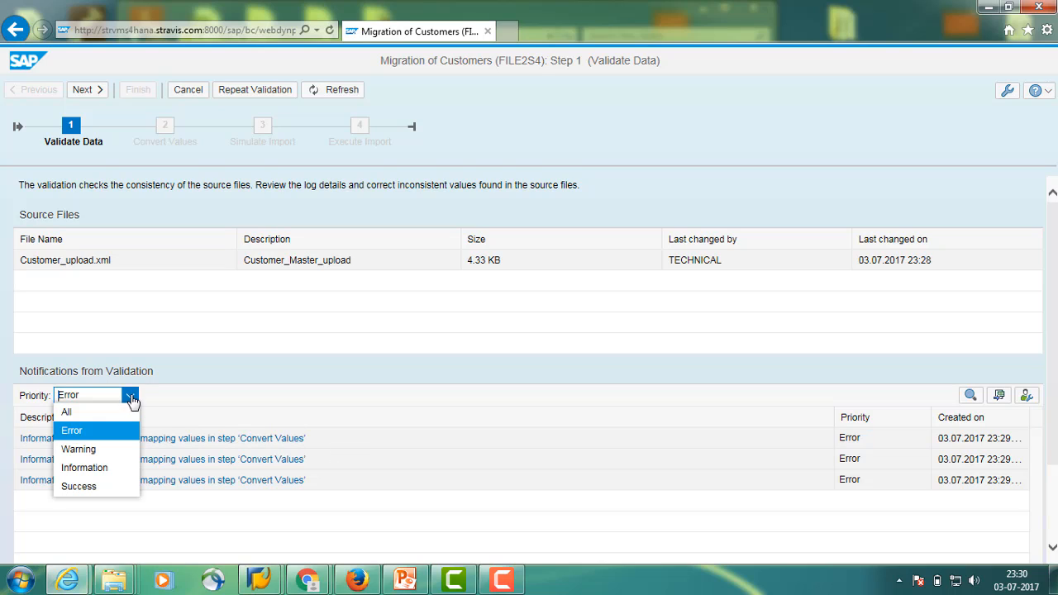
left_click(79, 431)
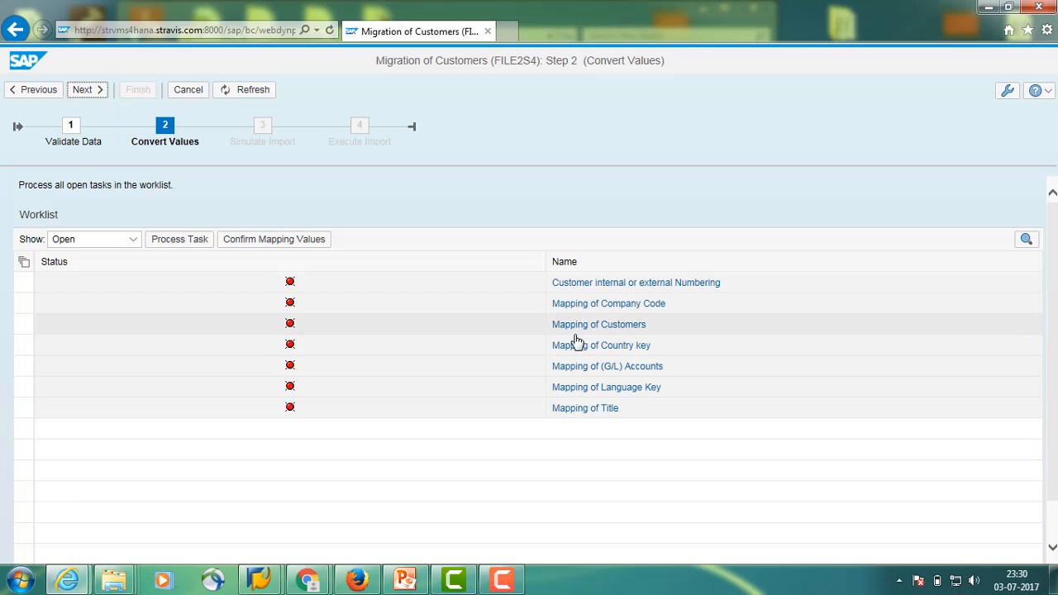
Set the Customer internal or external Numbering task to internal numbering and save it
left_click(635, 290)
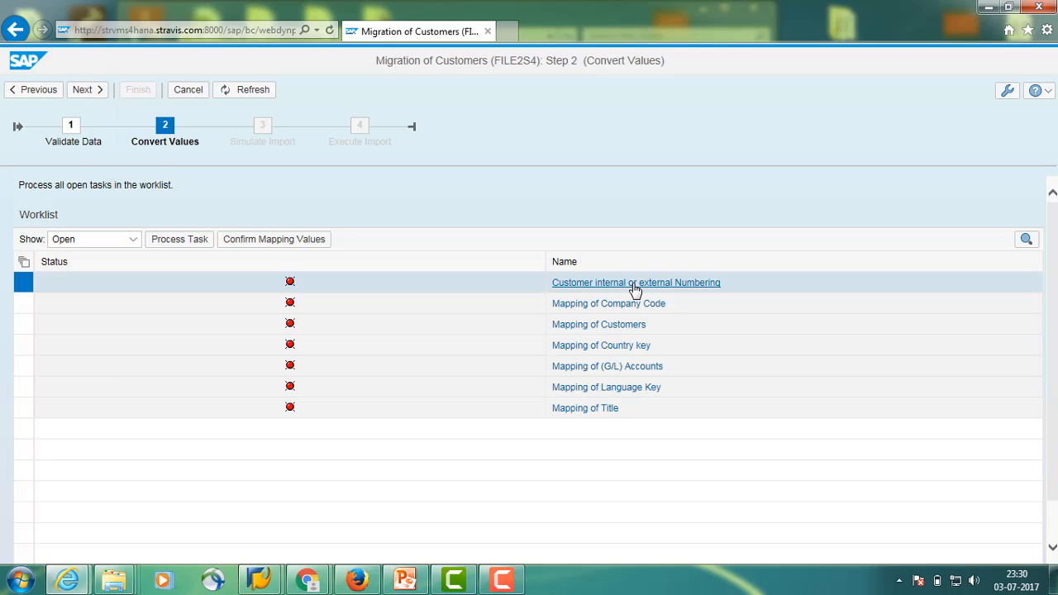
left_click(635, 290)
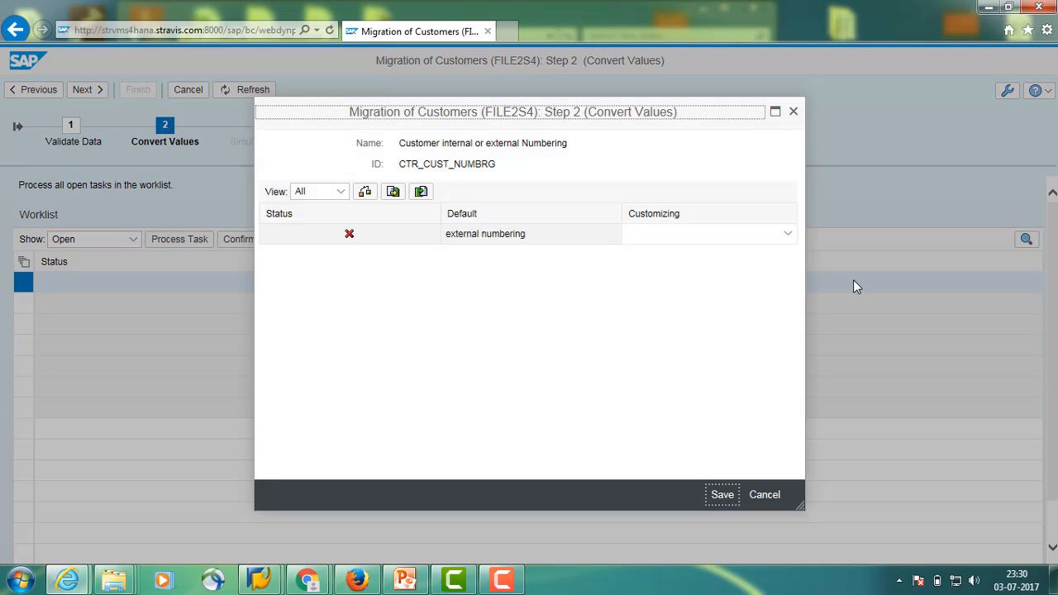
left_click(788, 234)
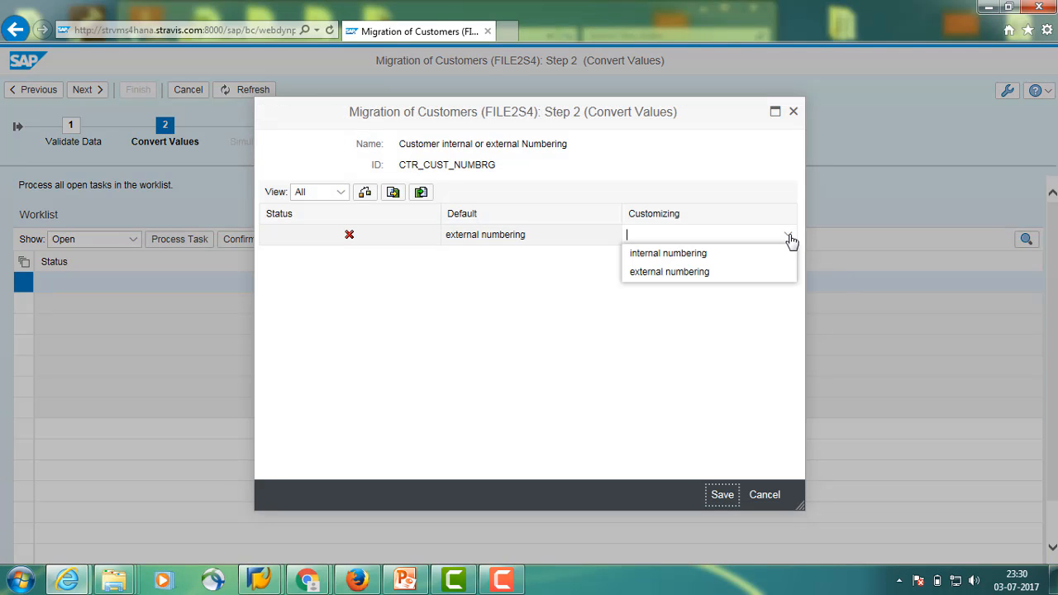
left_click(708, 259)
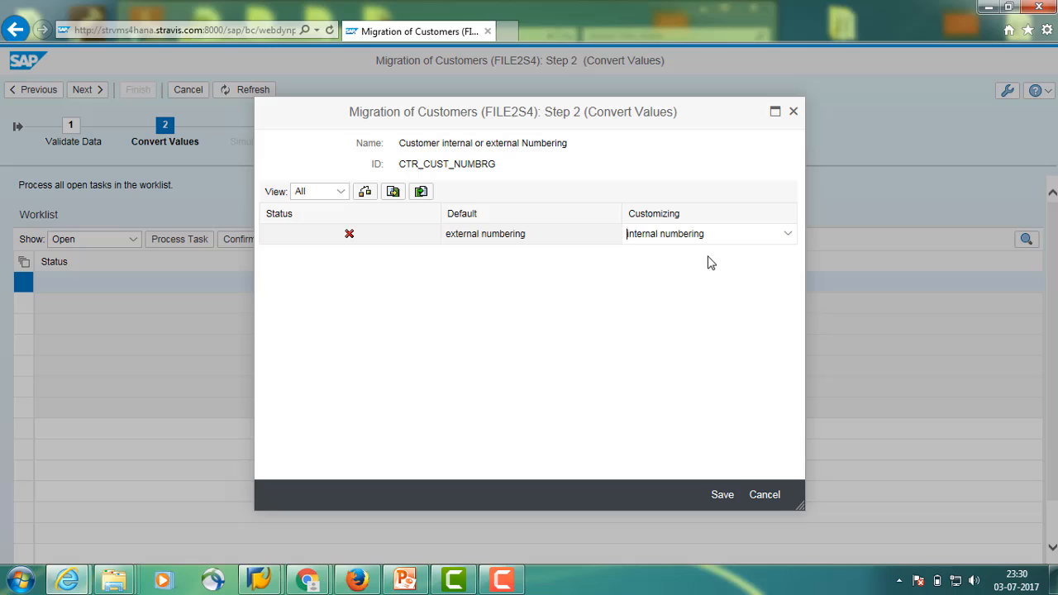
left_click(720, 496)
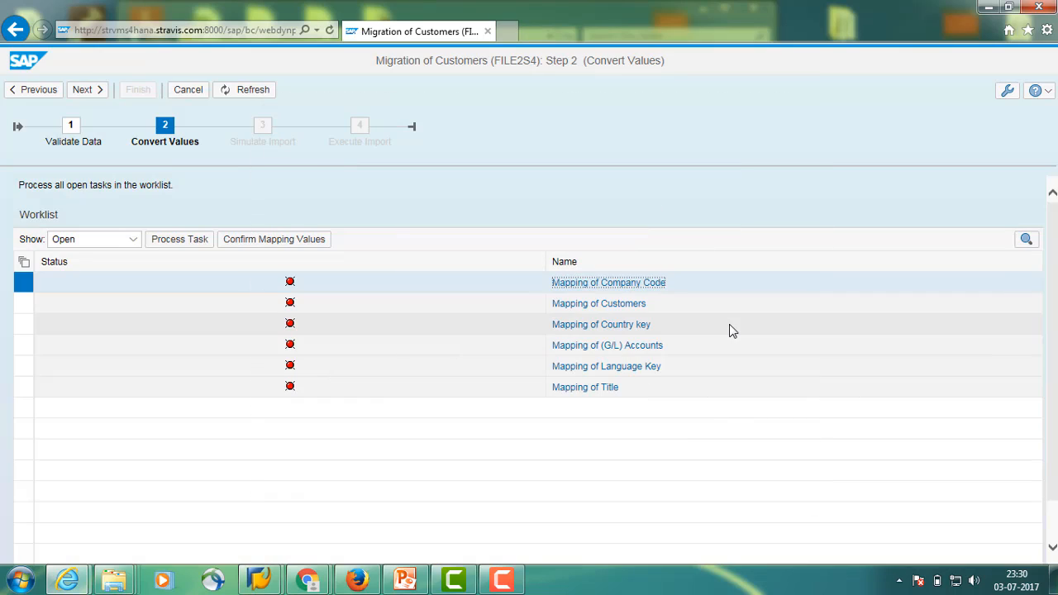
Confirm the Mapping of Company Code from source value 1710 to target value 1710 and save it
left_click(649, 296)
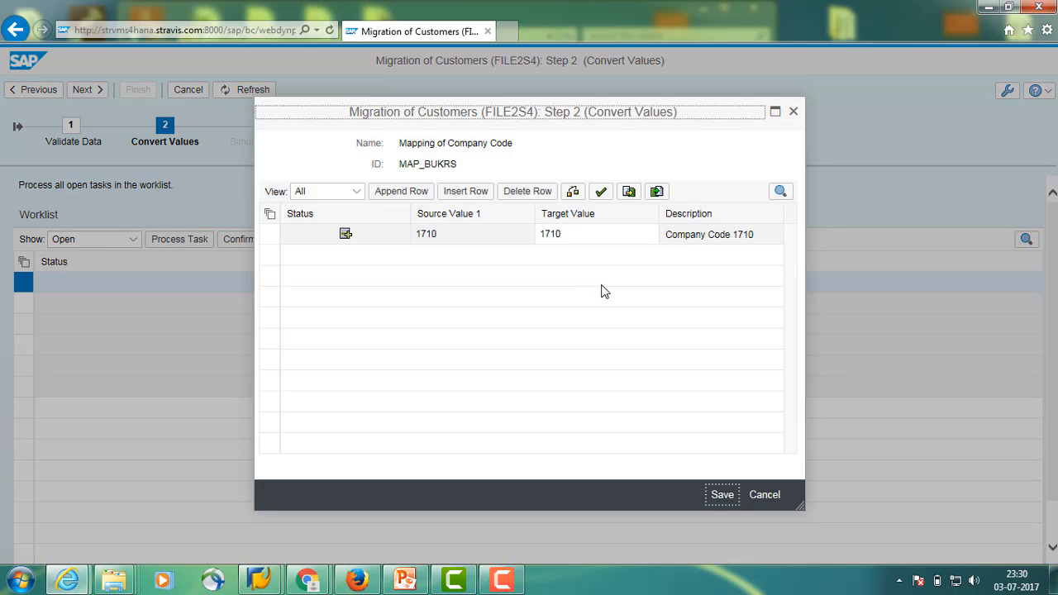
left_click(270, 238)
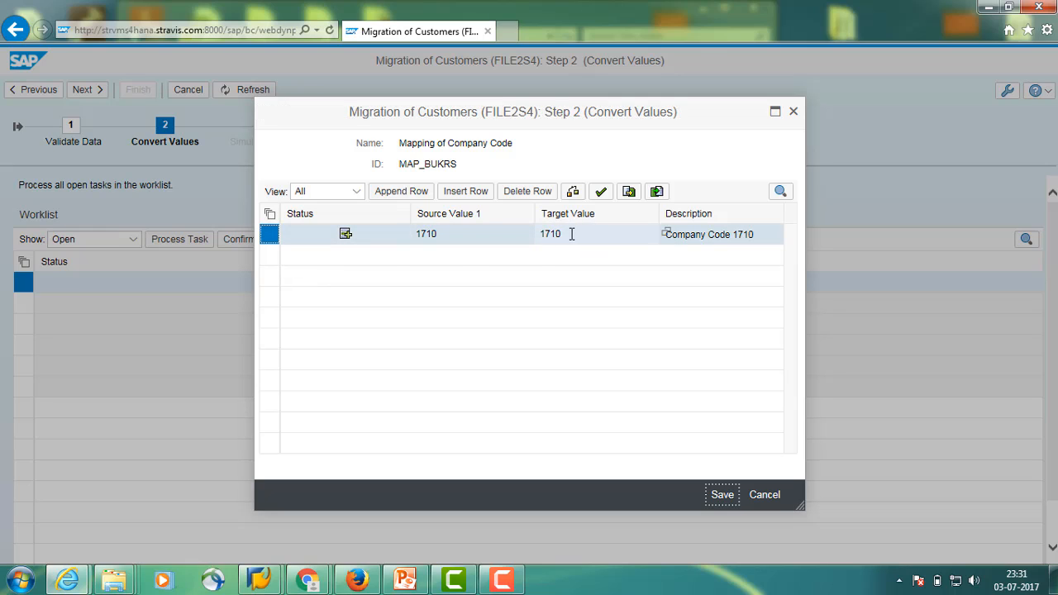
left_click(601, 197)
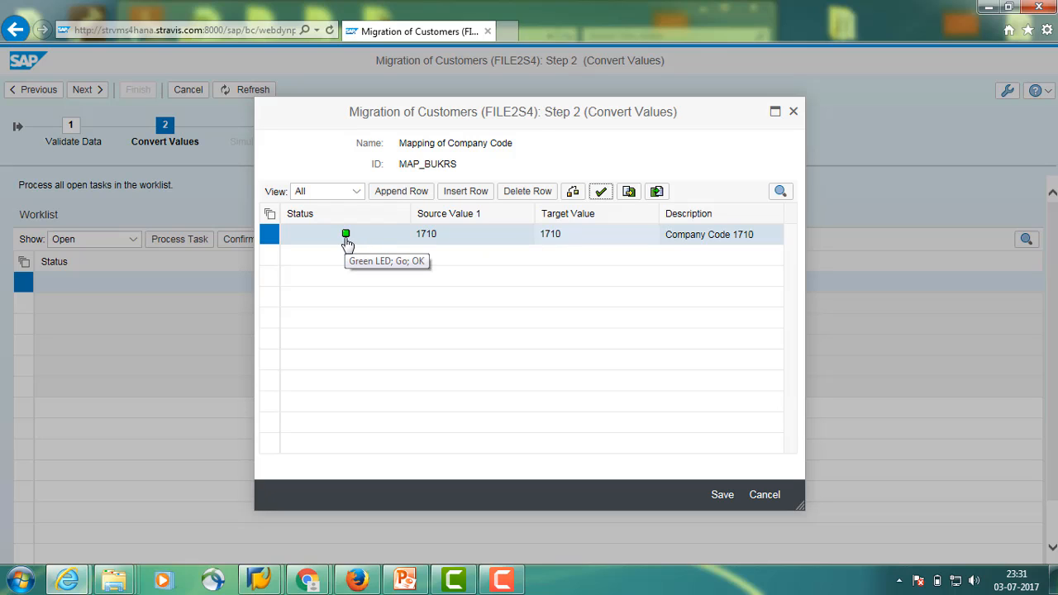
left_click(725, 496)
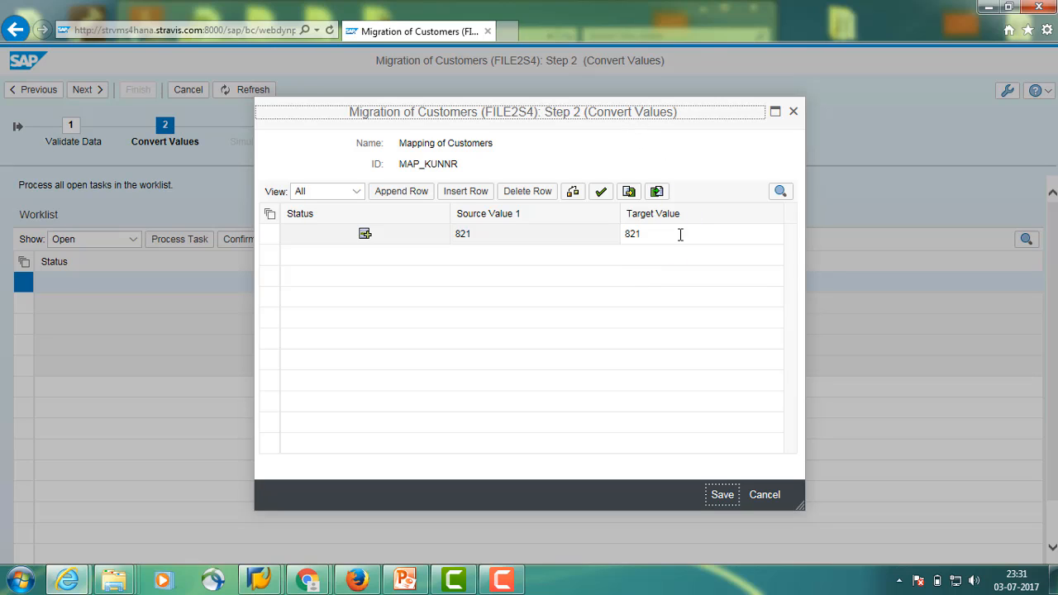
Confirm the Mapping of Customers row with its target value identical to the source value, and save the task
left_click(629, 235)
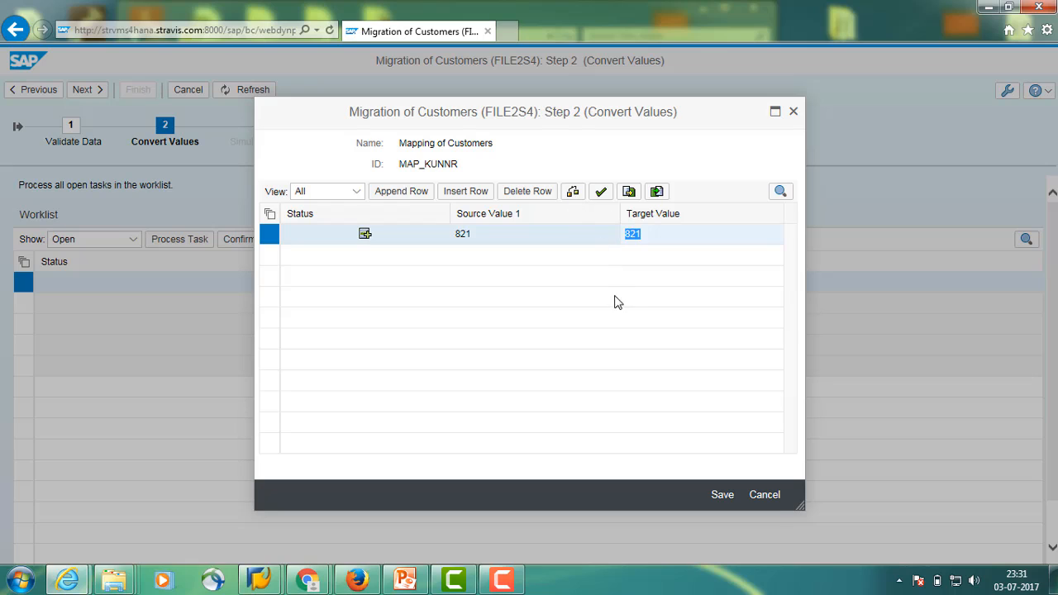
left_click(601, 322)
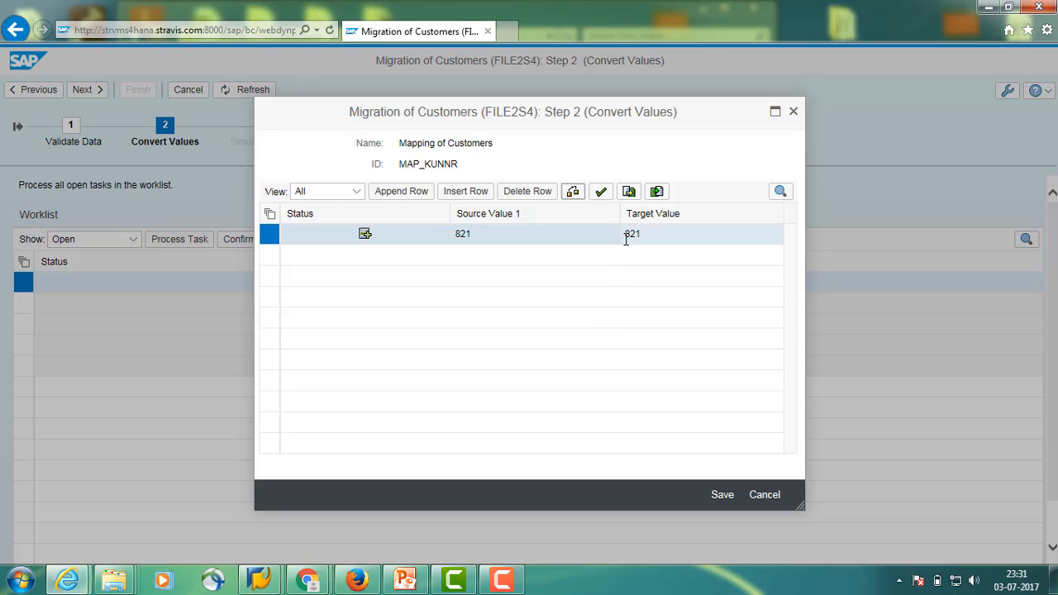
left_click(573, 194)
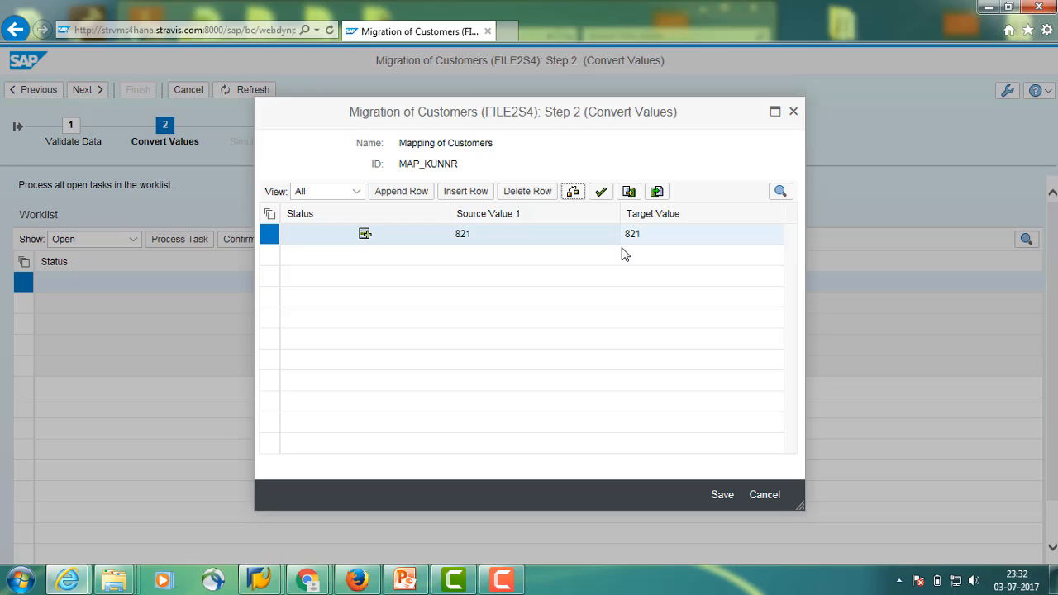
left_click(723, 496)
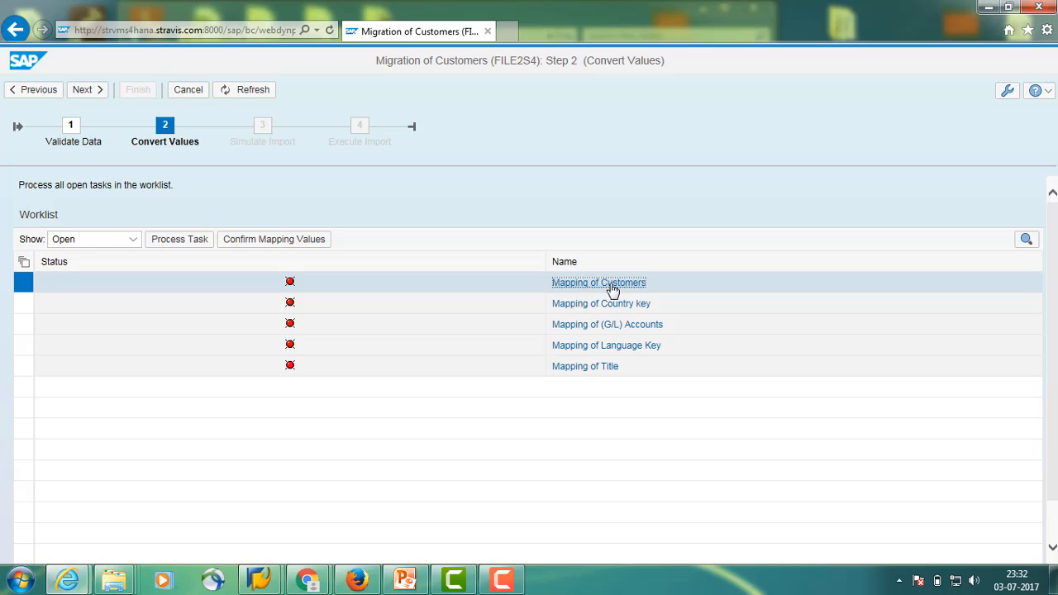
left_click(624, 301)
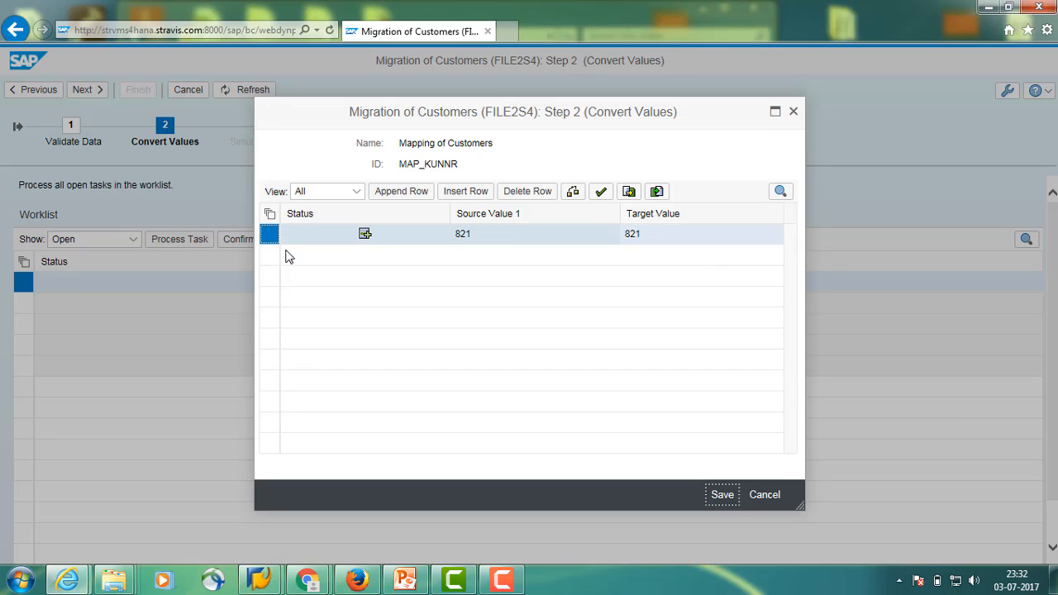
left_click(602, 195)
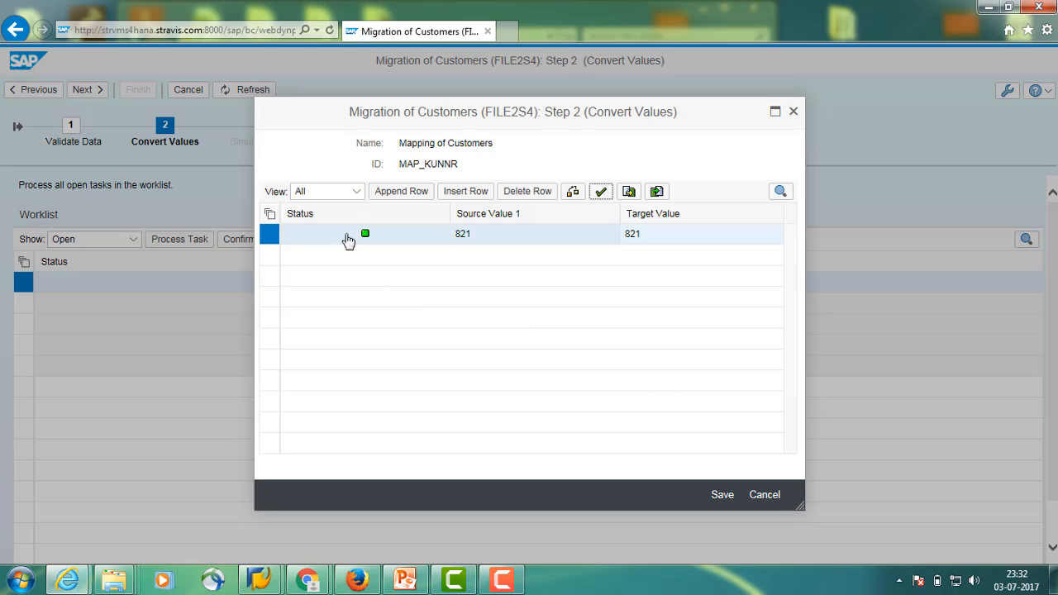
left_click(724, 496)
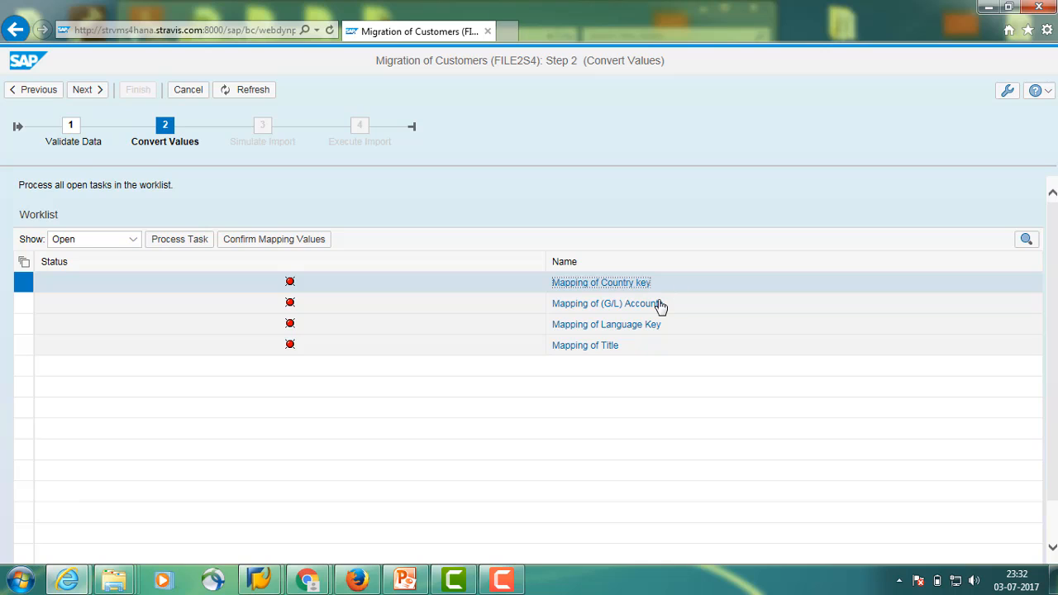
Confirm the Mapping of Country key from source value US to target value US and save it
left_click(616, 284)
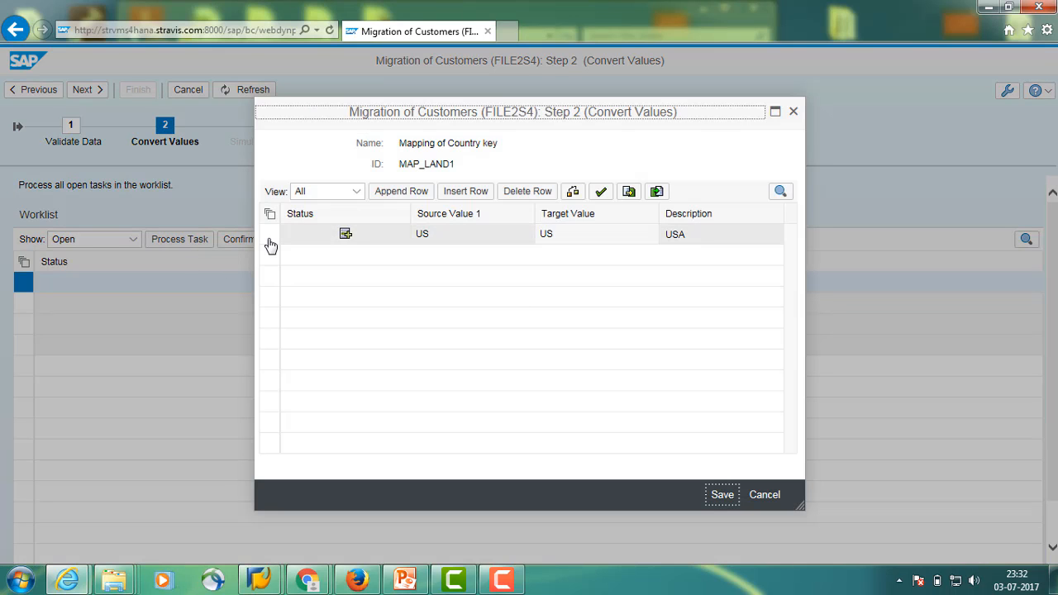
left_click(270, 239)
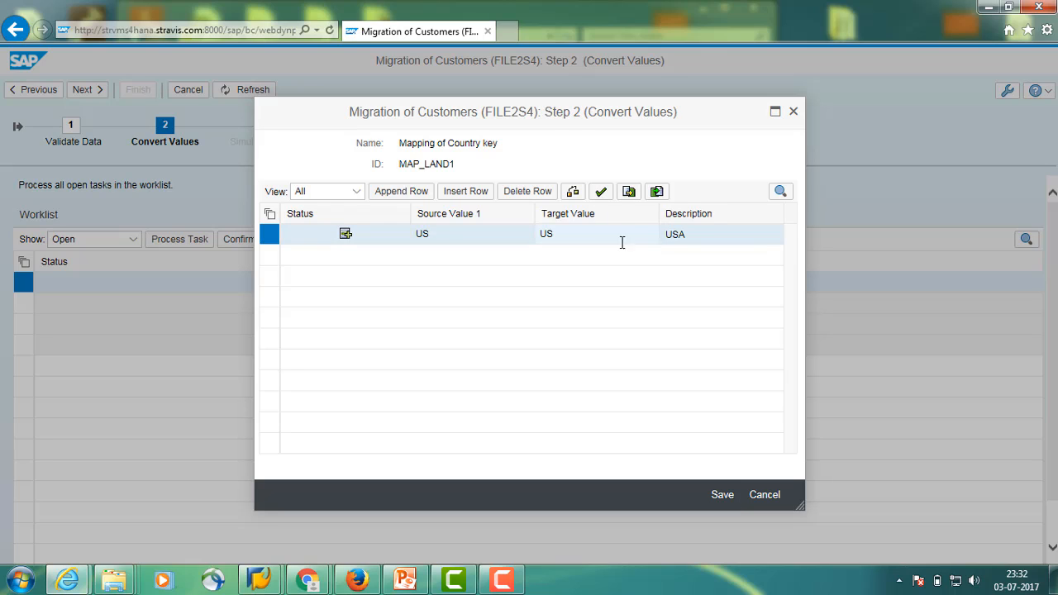
left_click(724, 501)
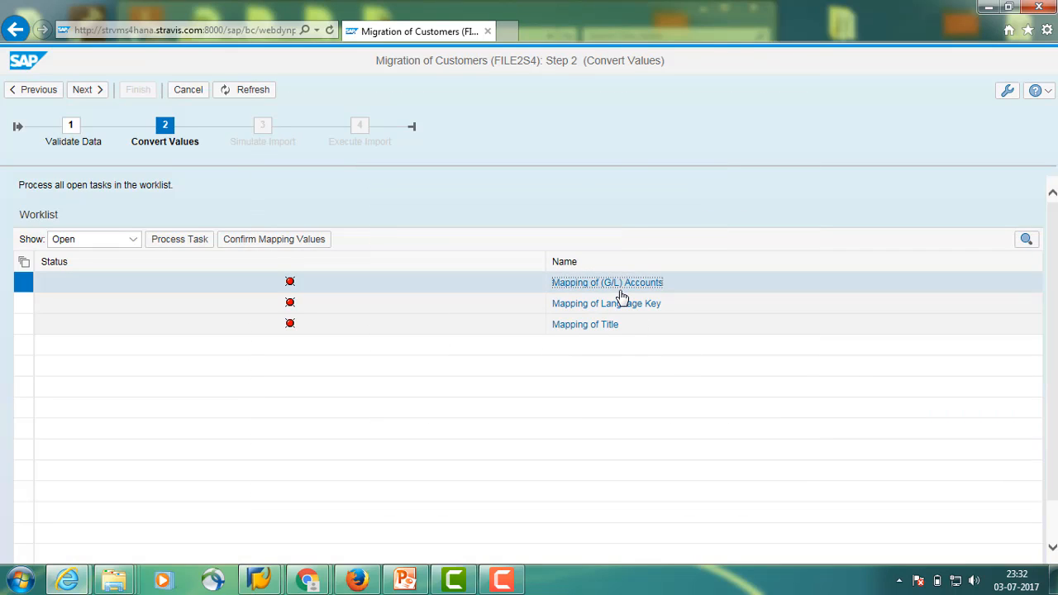
Open the Mapping of (G/L) Accounts task and try to validate its row with the target value lacking leading zeros
left_click(622, 296)
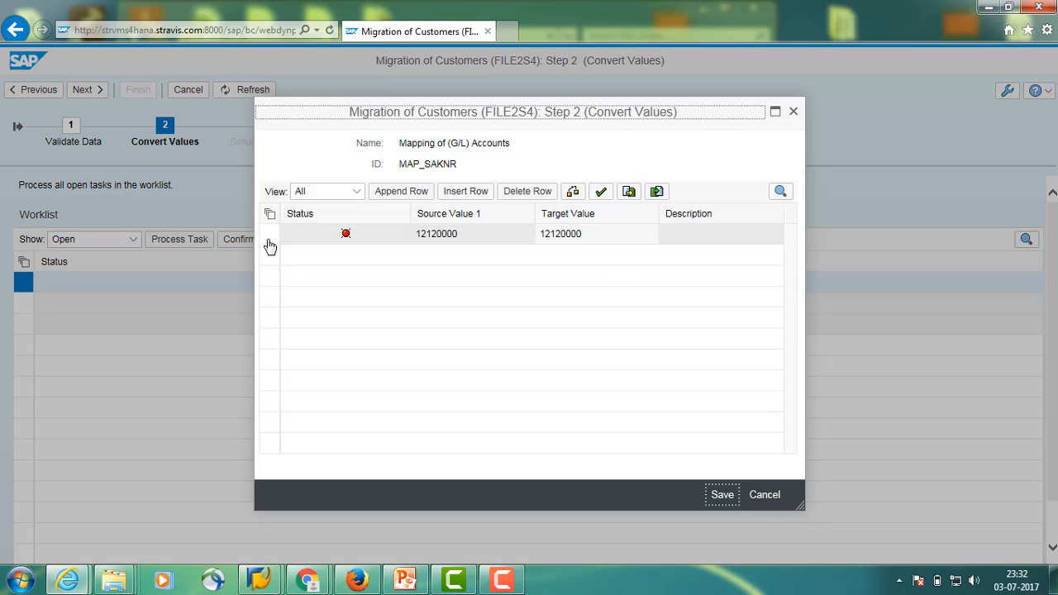
left_click(268, 240)
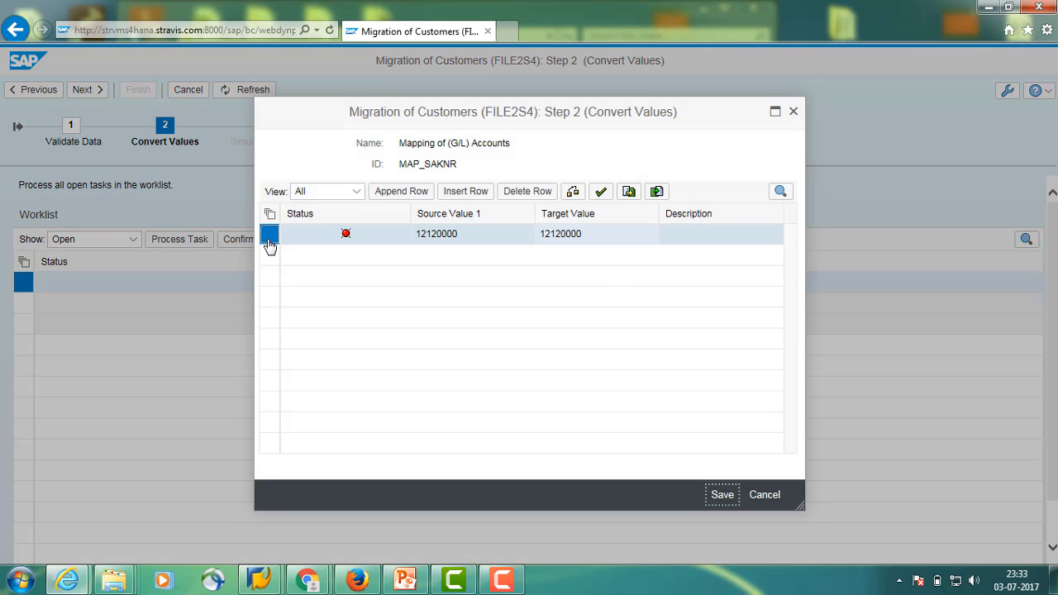
left_click(592, 236)
double_click(592, 236)
left_click(596, 236)
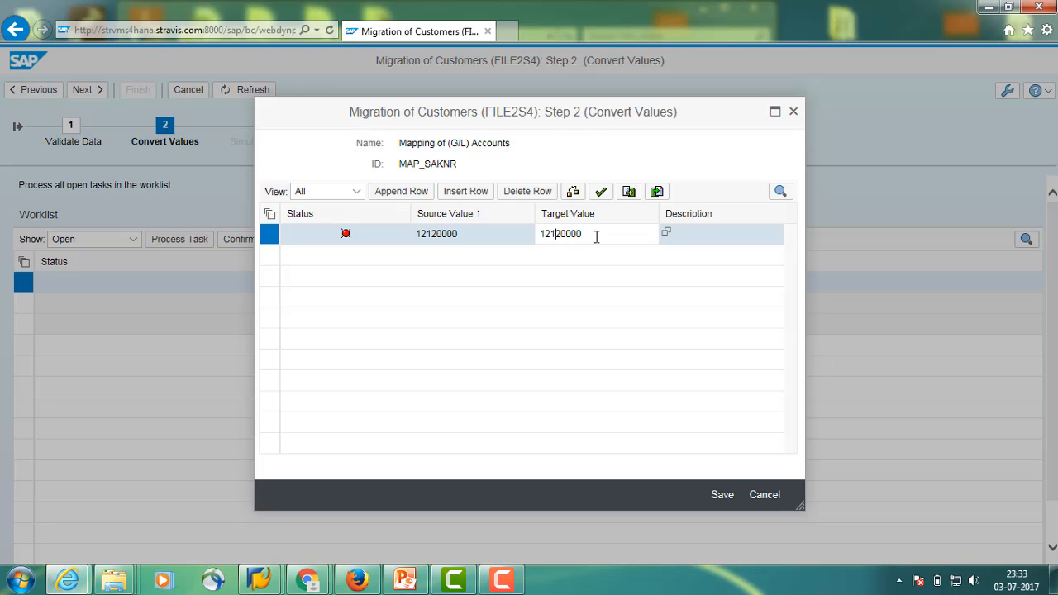
key("Left")
type("00")
key("BackSpace")
key("BackSpace")
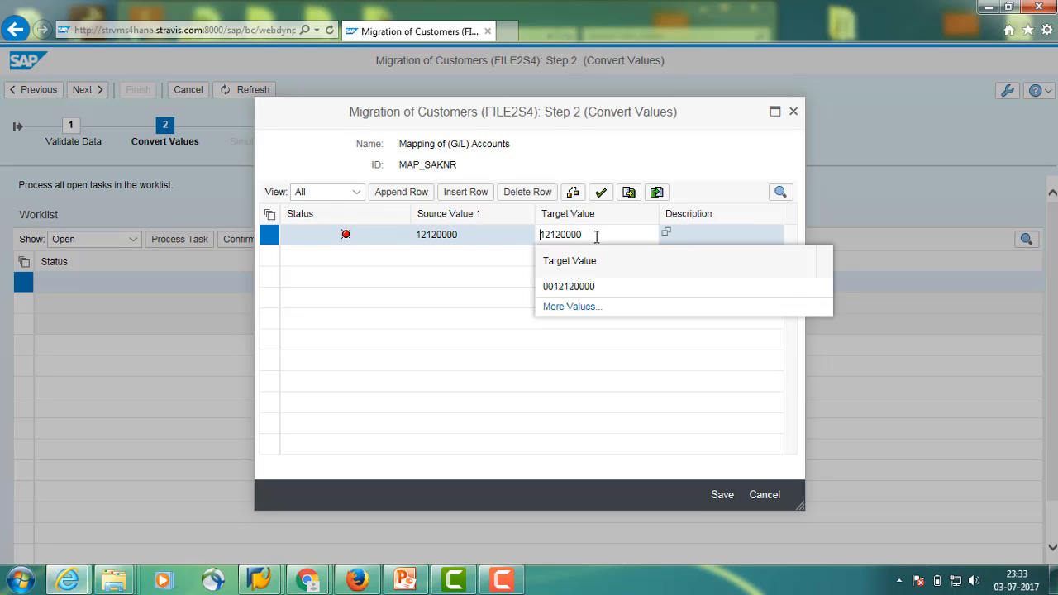
left_click(572, 193)
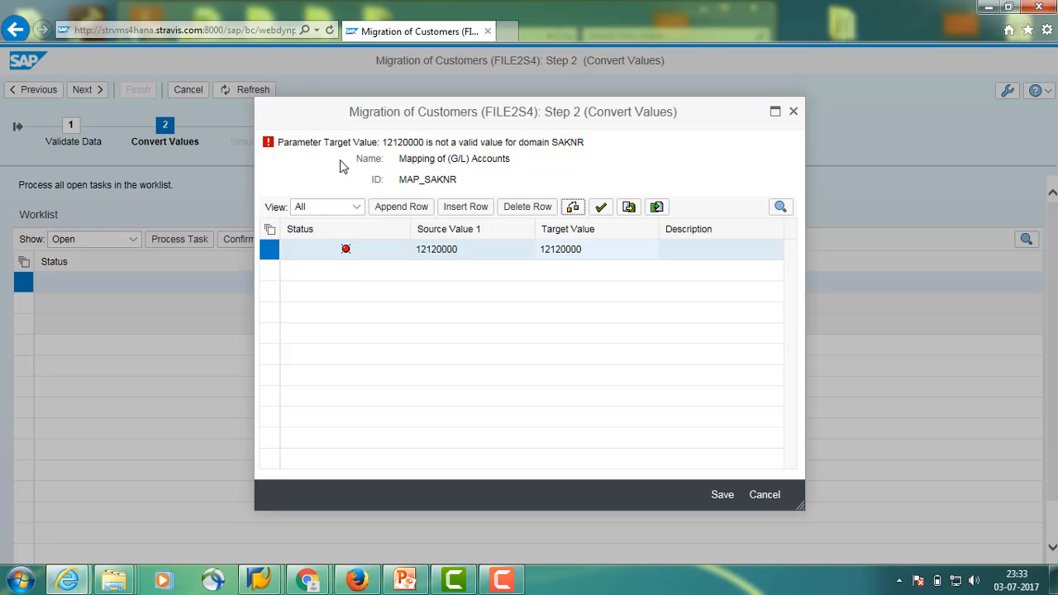
Prefix the G/L account's target value with two leading zeros, validate the mapping row and save the task
left_click(588, 248)
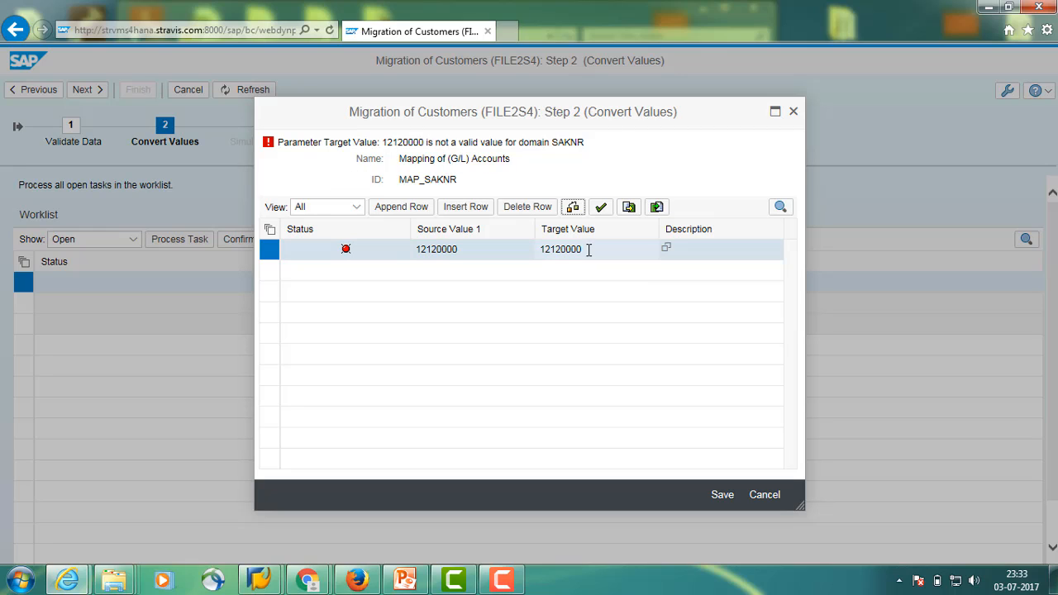
double_click(588, 249)
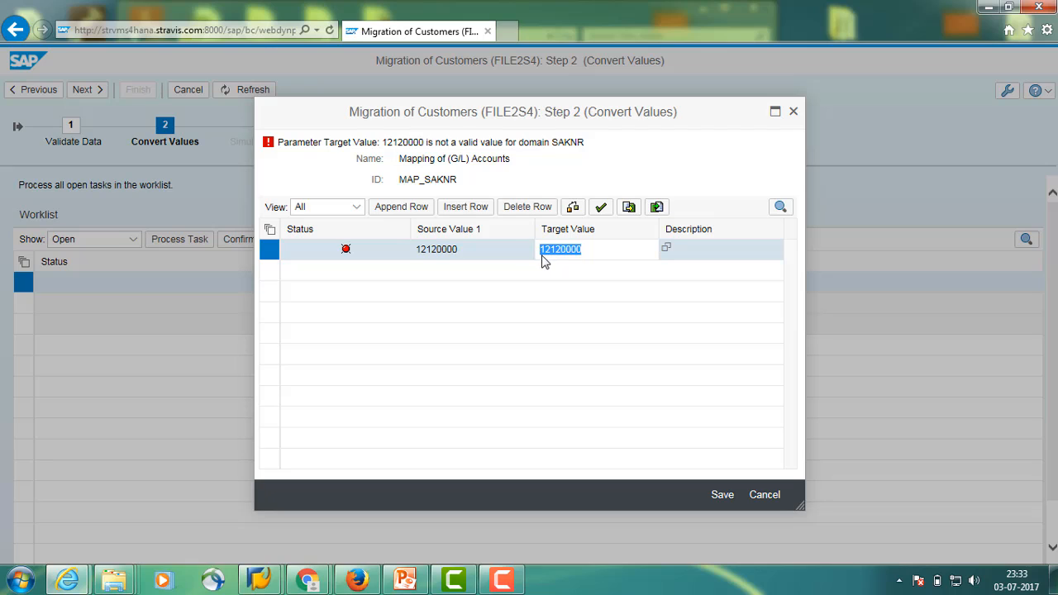
left_click(549, 251)
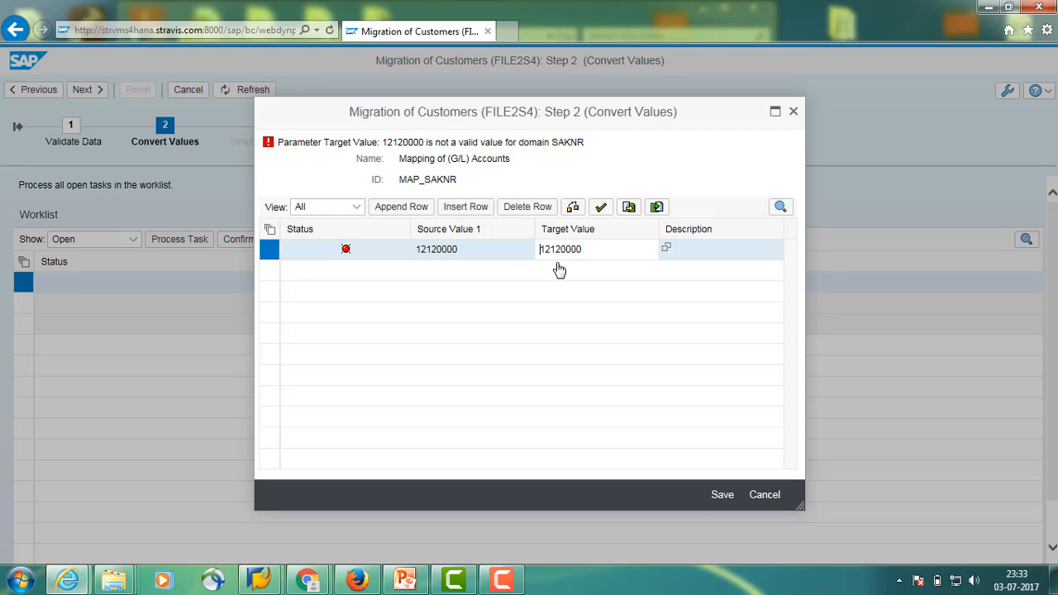
type("00")
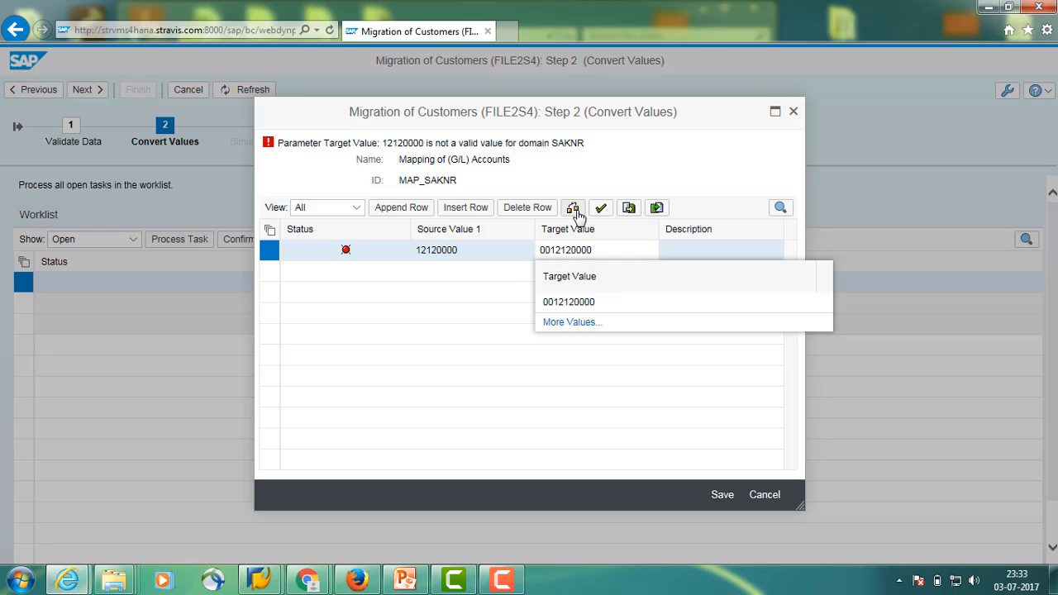
left_click(574, 210)
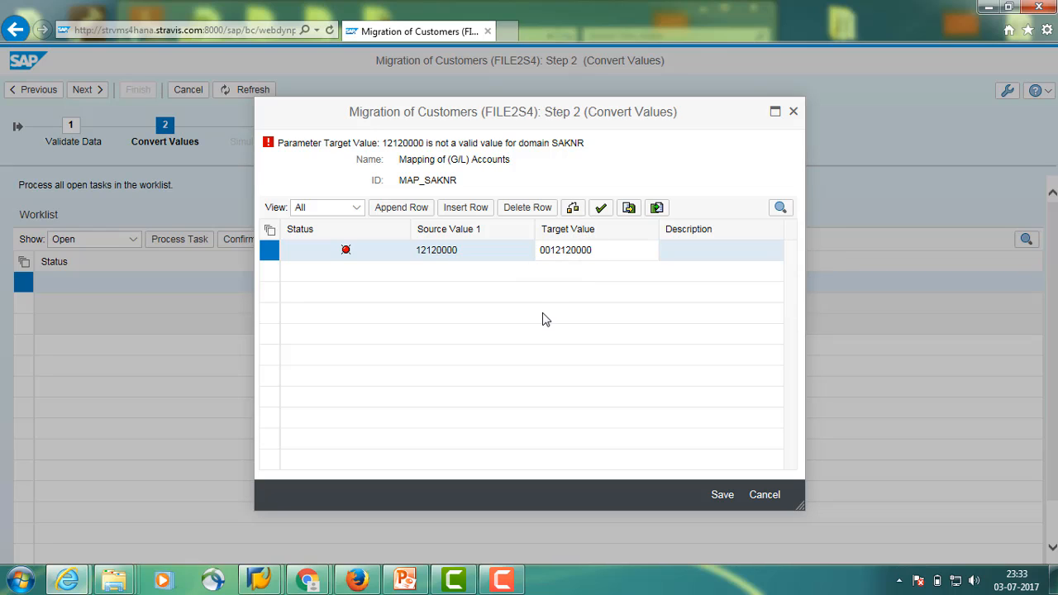
key("Return")
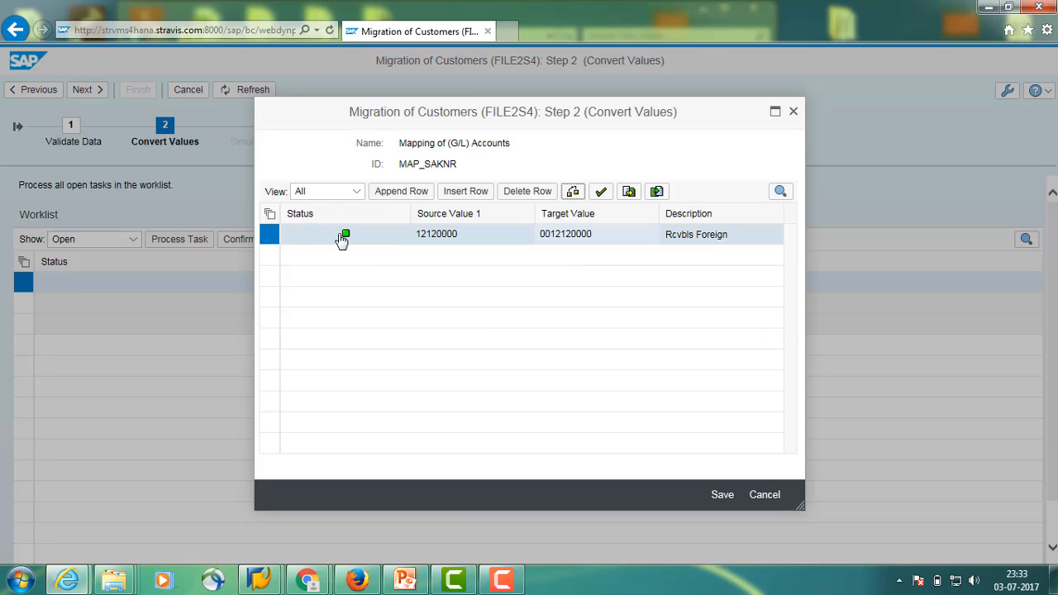
mouse_move(347, 239)
left_click(725, 500)
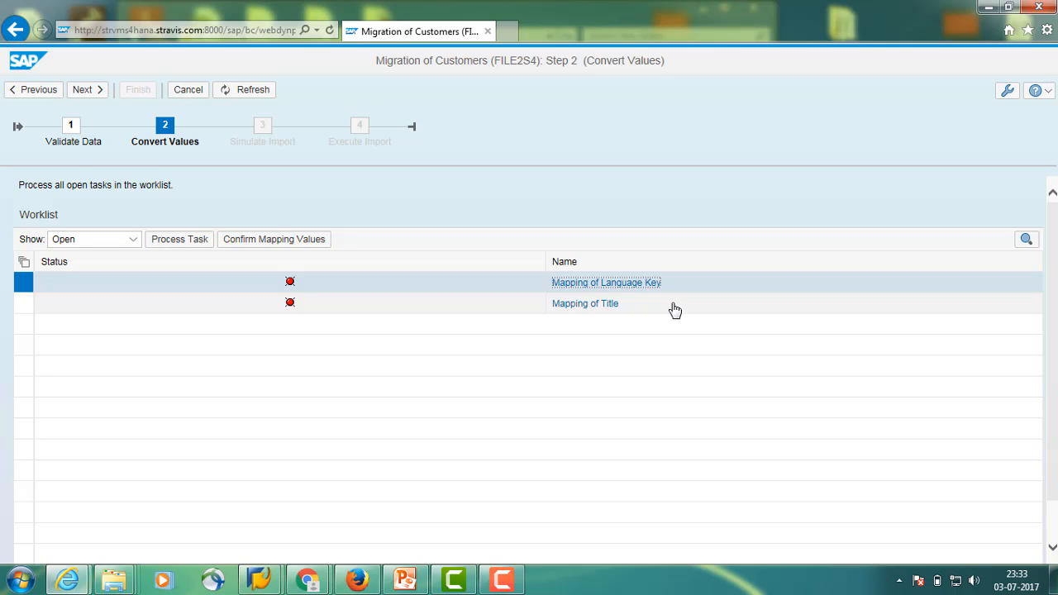
Confirm the Mapping of Language Key from source value EN to target value EN and save it
left_click(676, 310)
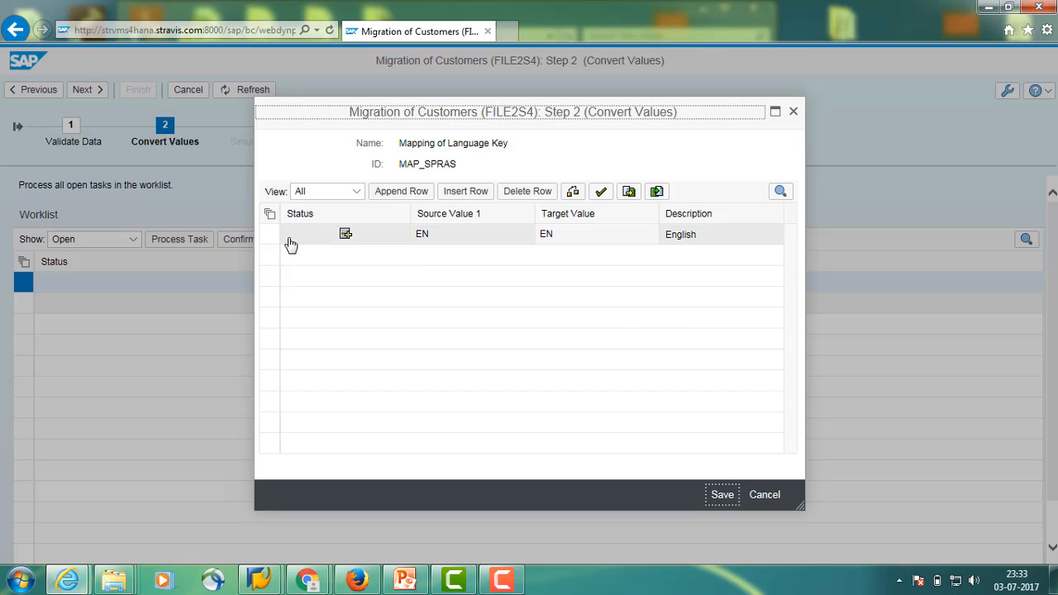
left_click(271, 237)
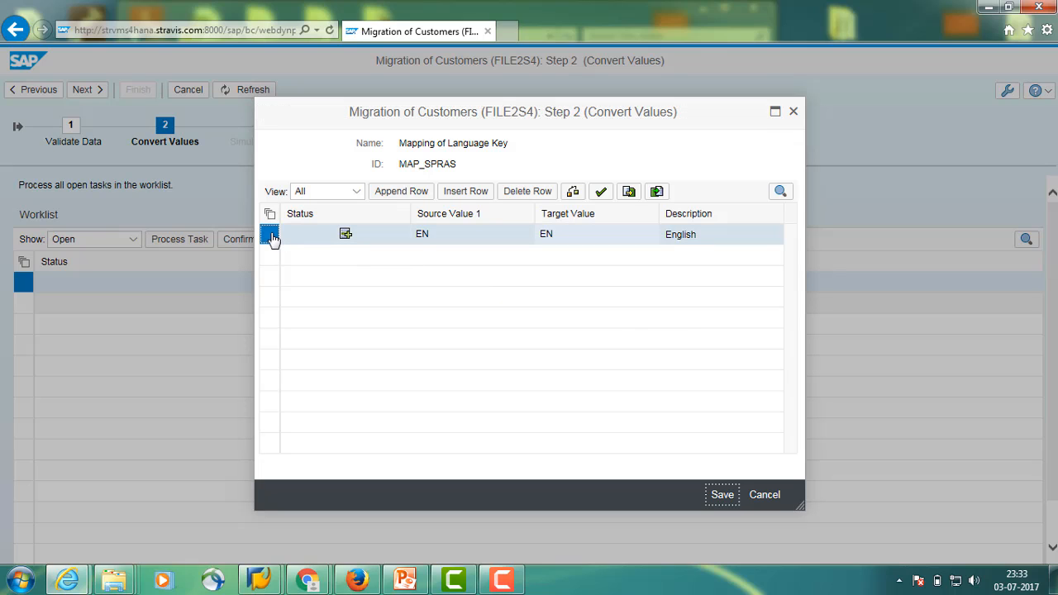
left_click(600, 194)
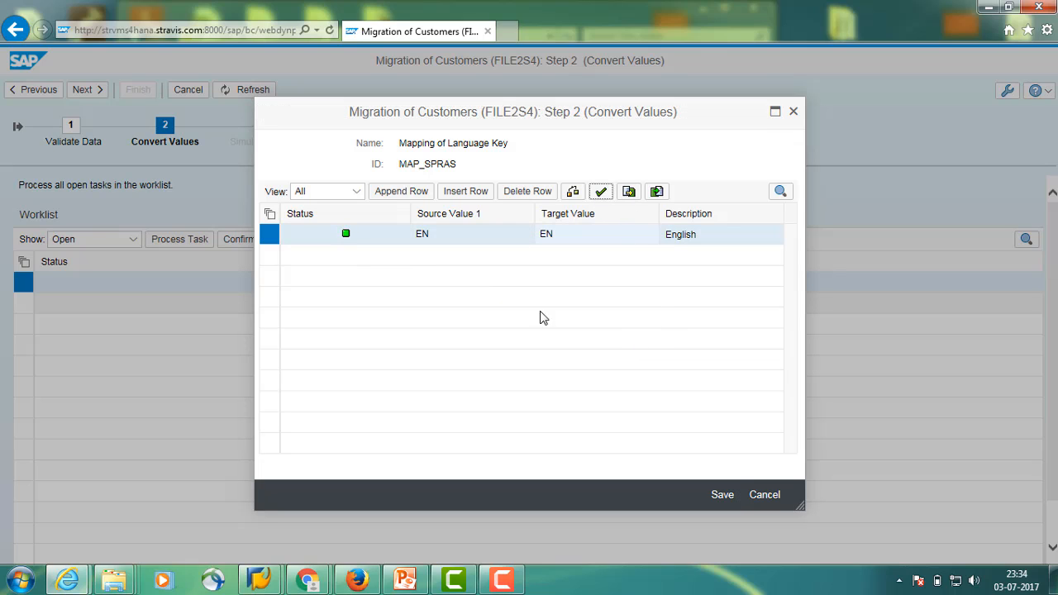
left_click(726, 498)
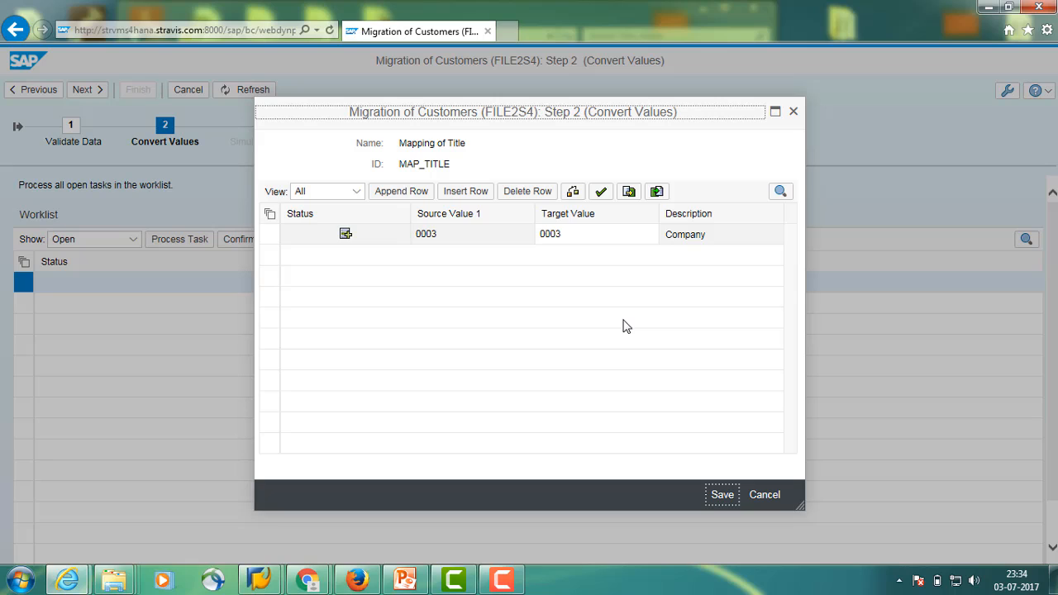
Confirm the Mapping of Title from 0003 to 0003, save it, and recheck the worklist for open tasks
left_click(272, 238)
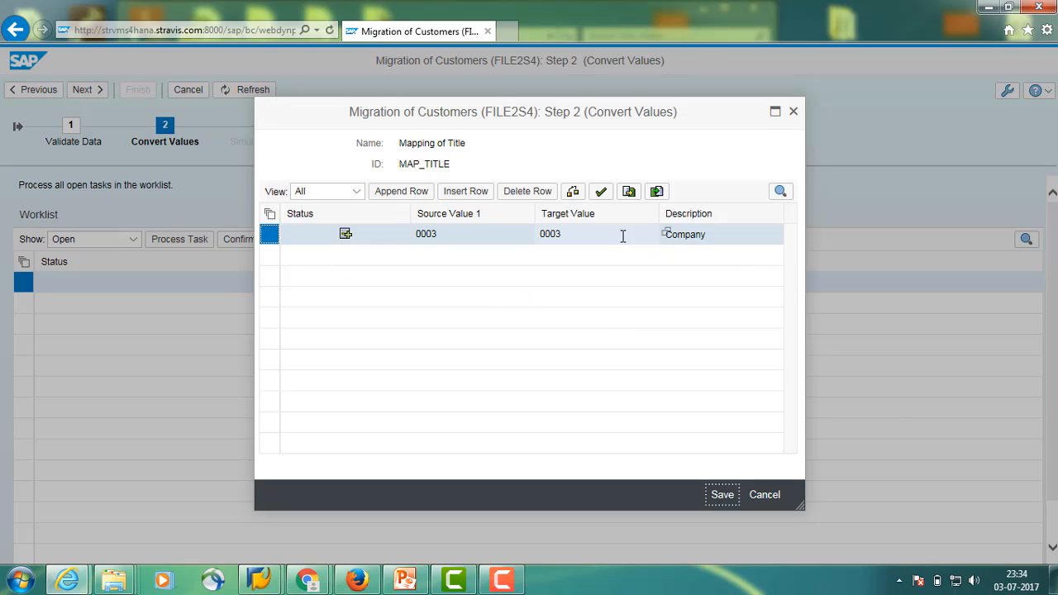
left_click(602, 193)
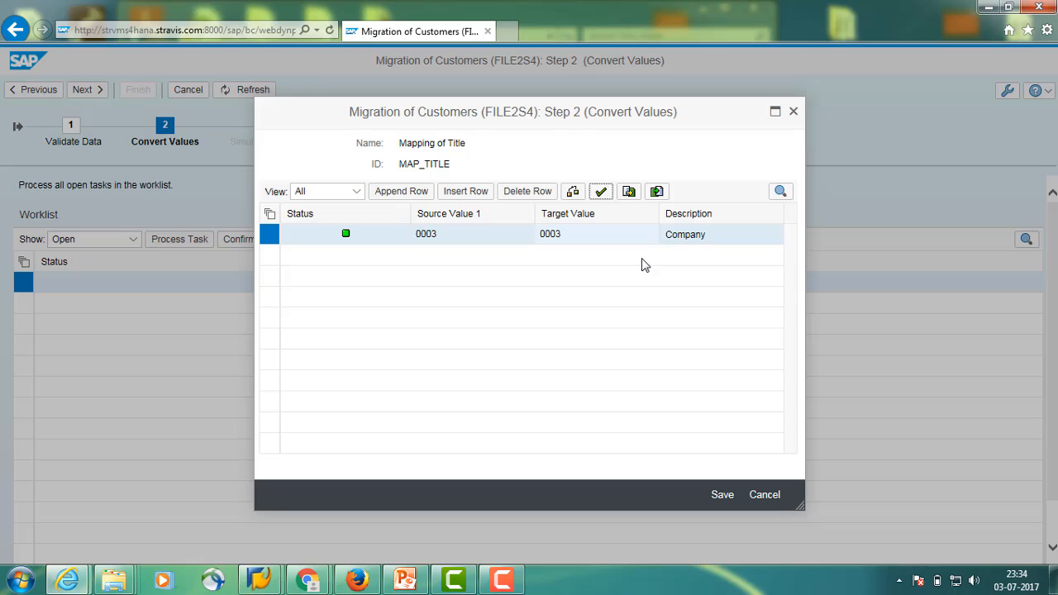
left_click(722, 496)
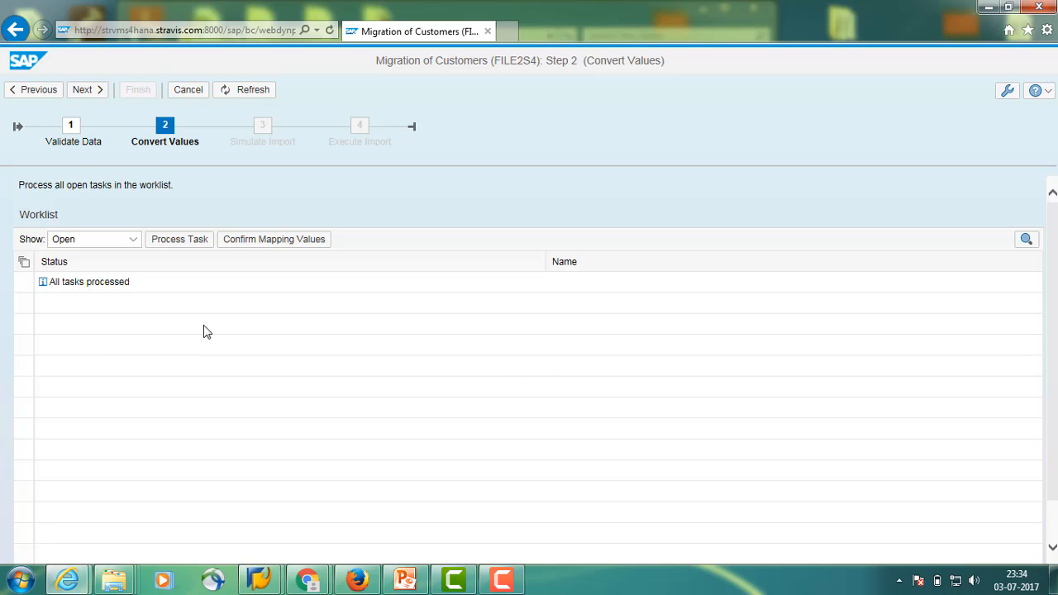
left_click(133, 240)
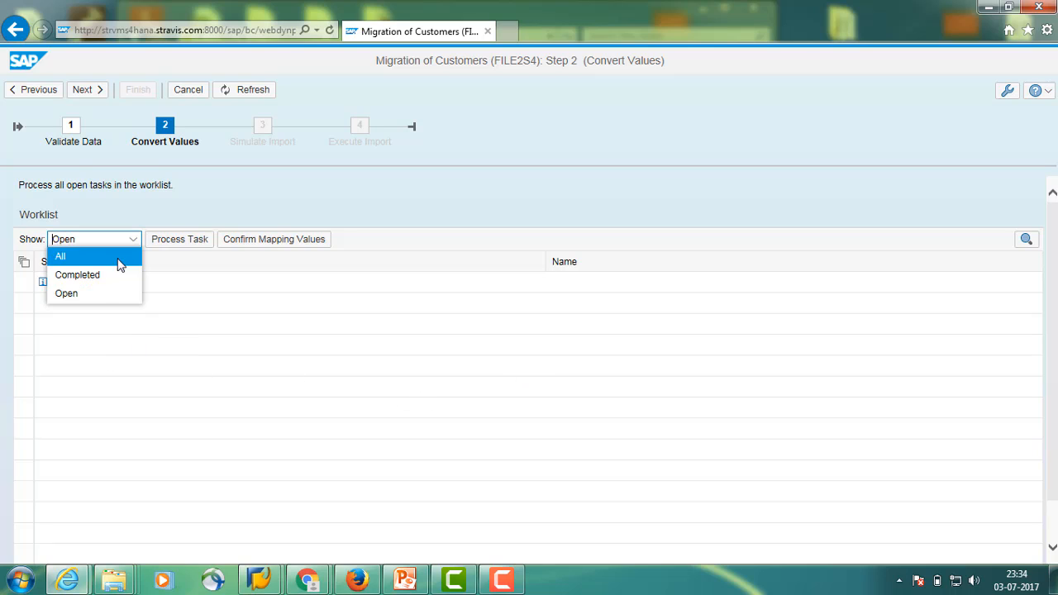
left_click(87, 294)
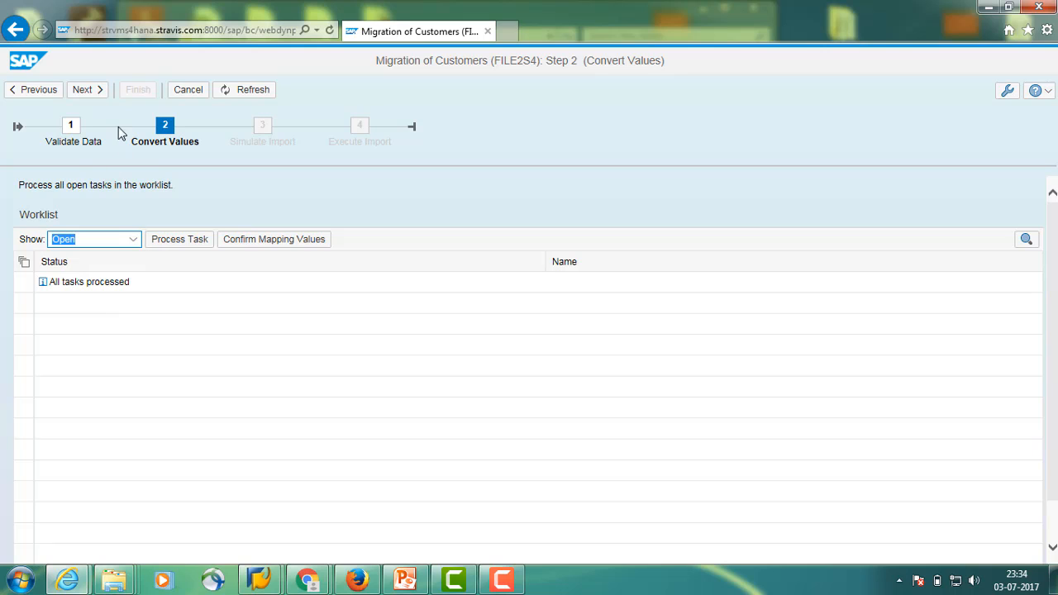
Run the import simulation for the customer file and filter its notifications by Error priority
left_click(91, 93)
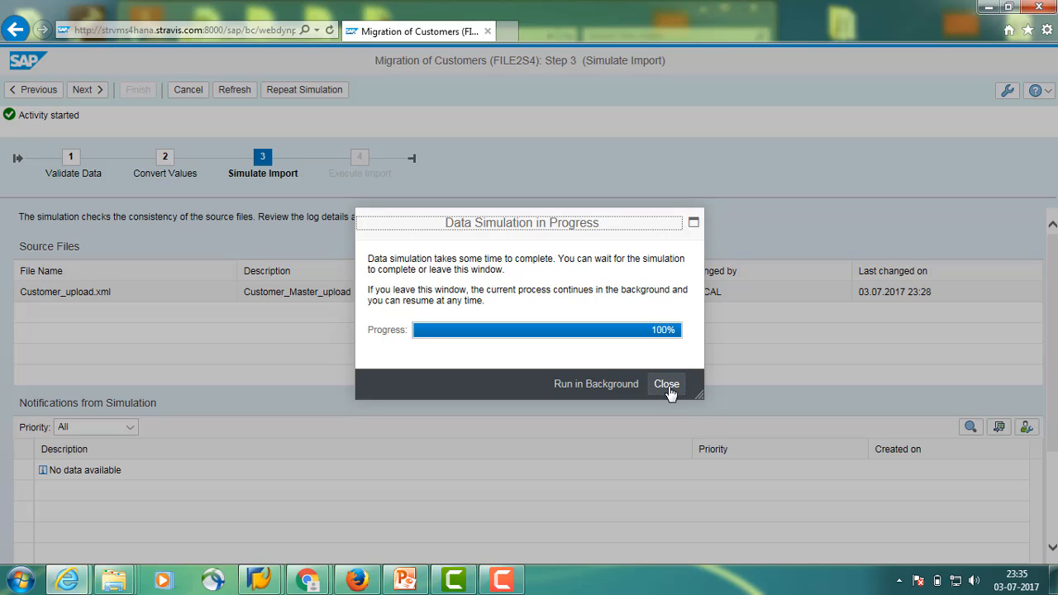
left_click(668, 385)
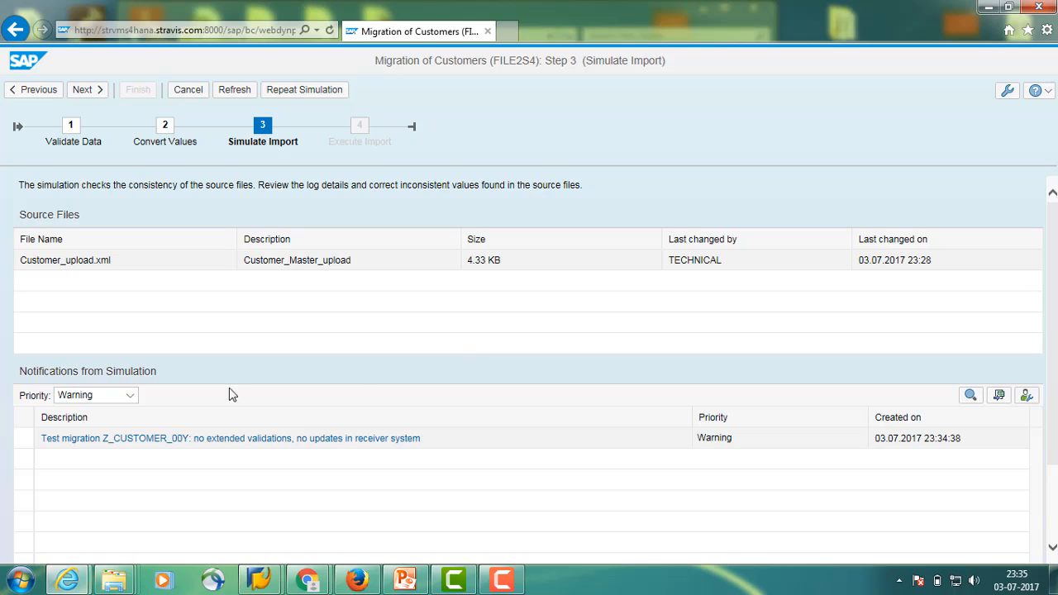
left_click(132, 399)
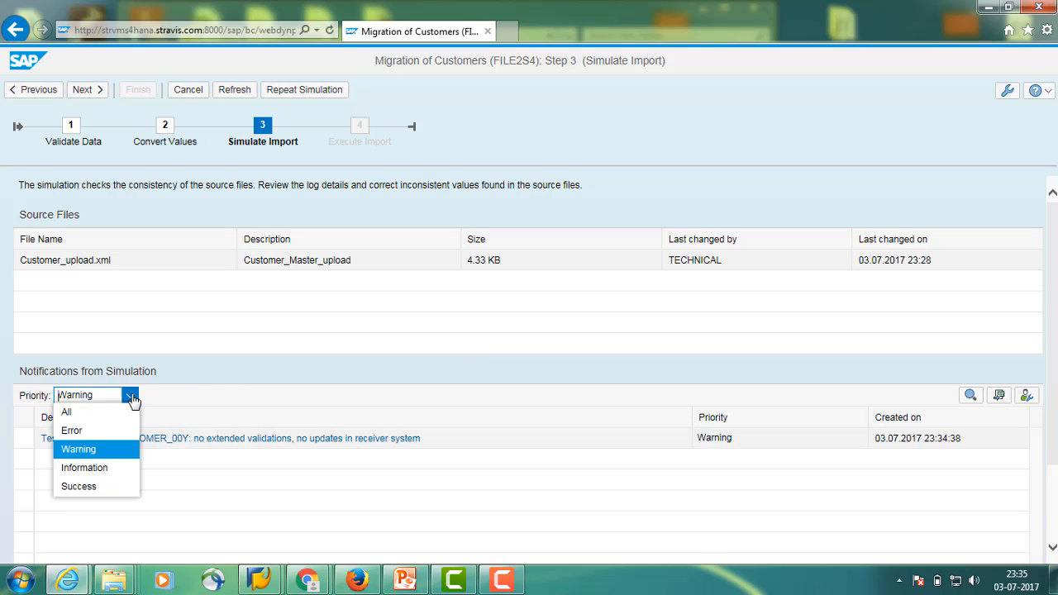
left_click(91, 430)
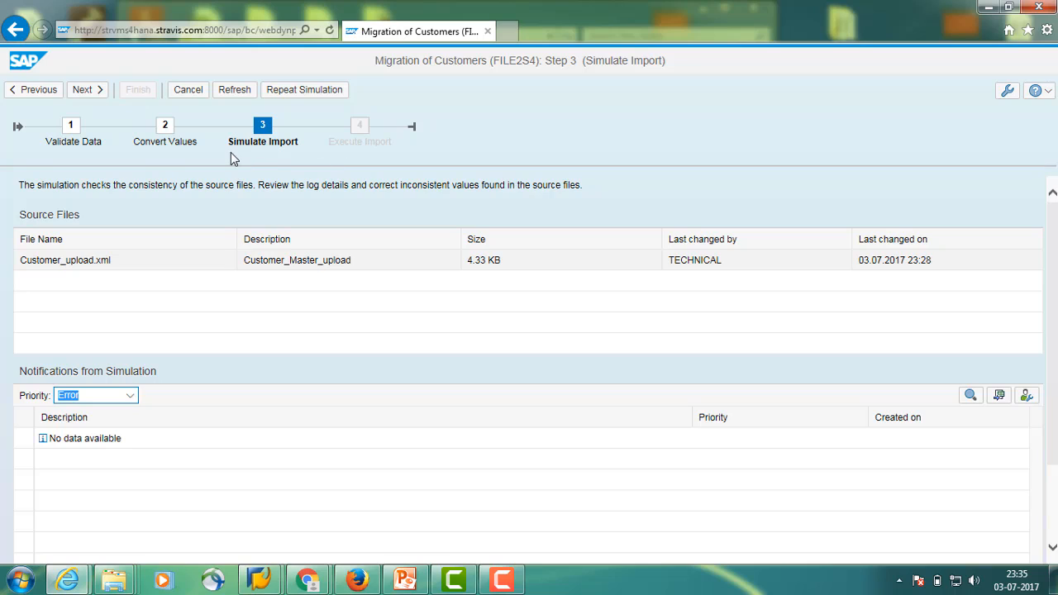
Execute the import of the customer file, check its transfer notifications by Error priority and finish the transfer
left_click(95, 96)
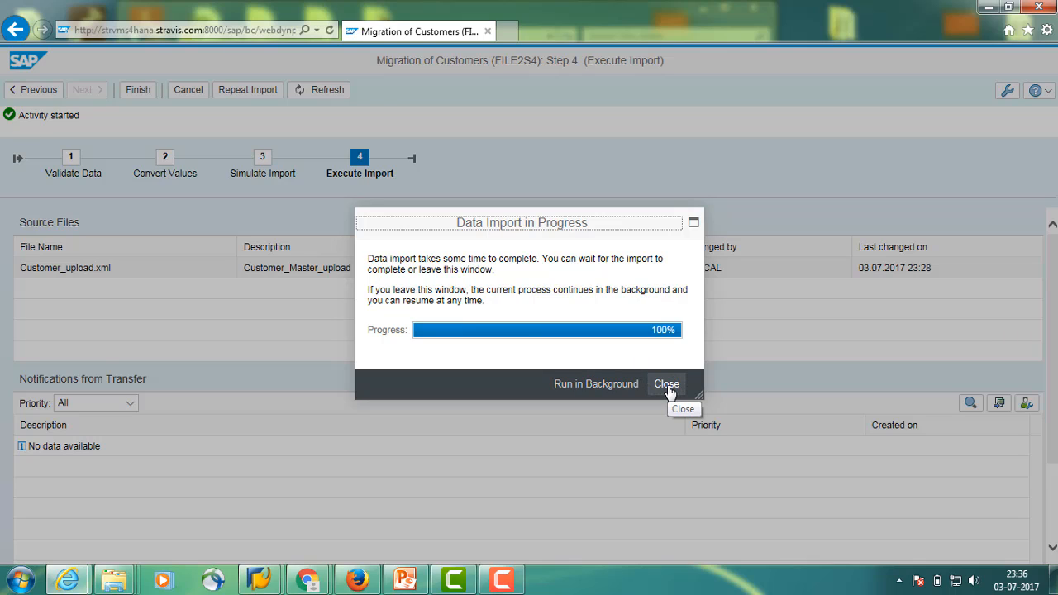
left_click(668, 385)
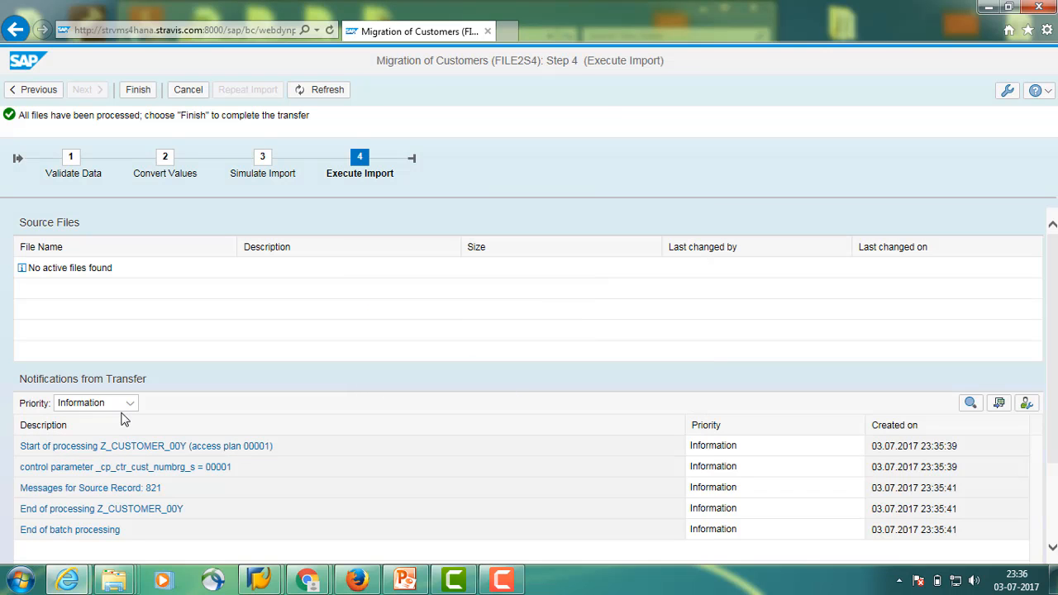
scroll(229, 500, "down", 1)
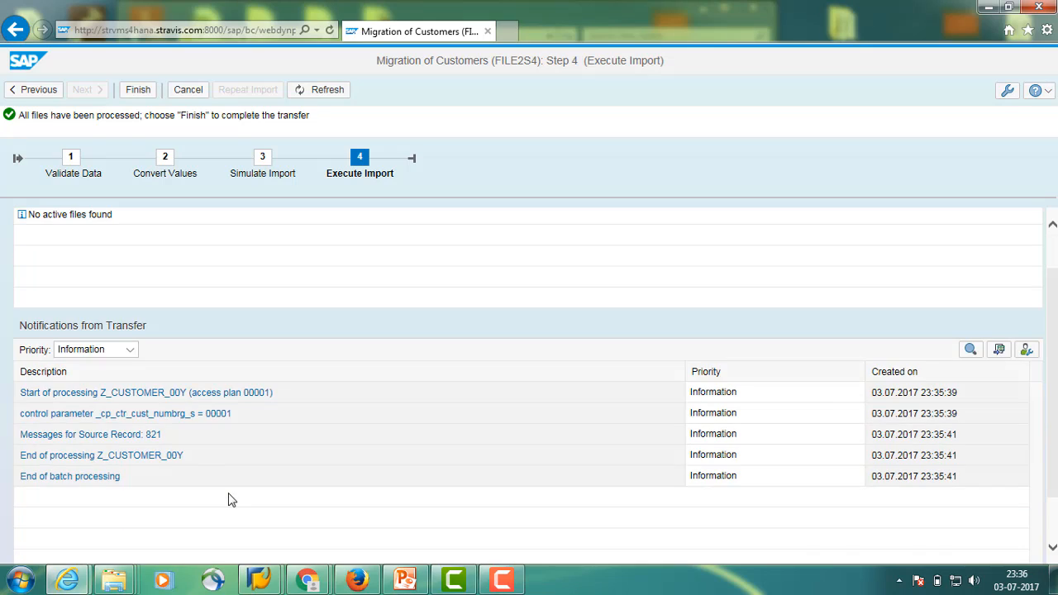
scroll(229, 500, "up", 1)
left_click(132, 403)
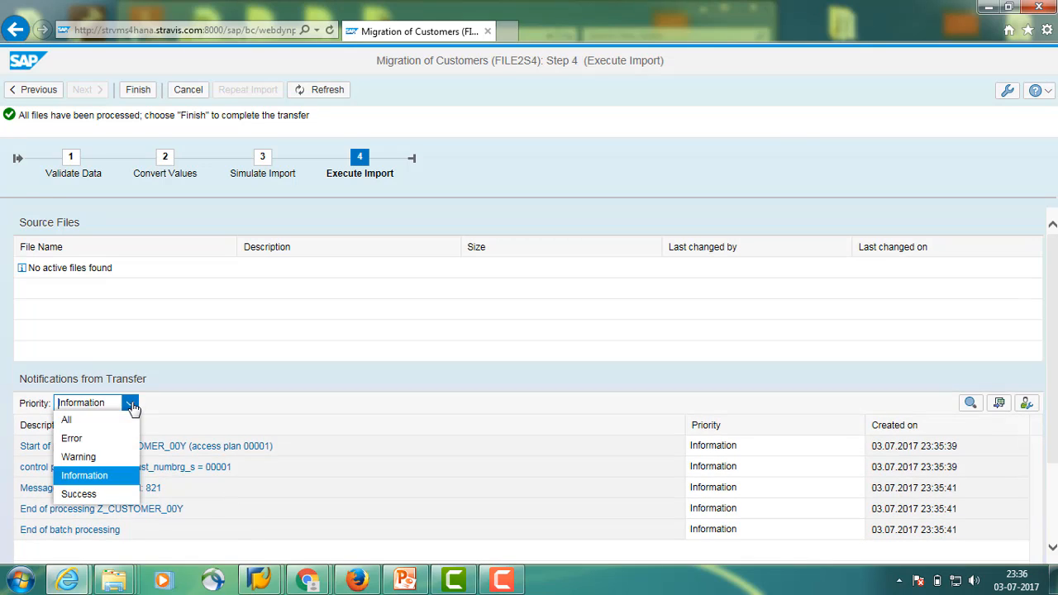
left_click(71, 437)
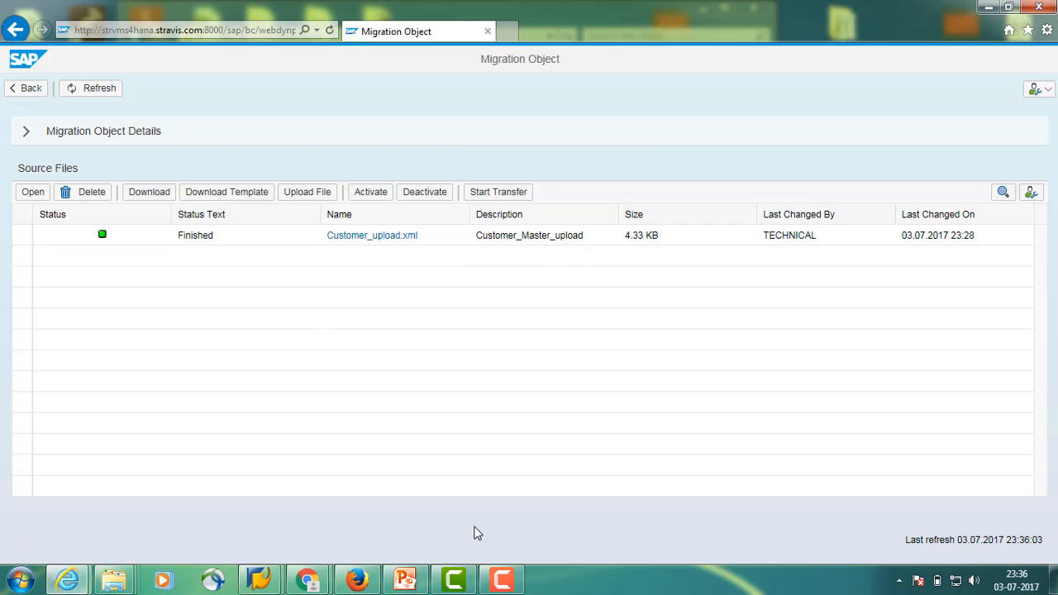
Switch to the SAP Easy Access session and open the selection screen of table KNA1 in the Data Browser
mouse_move(263, 579)
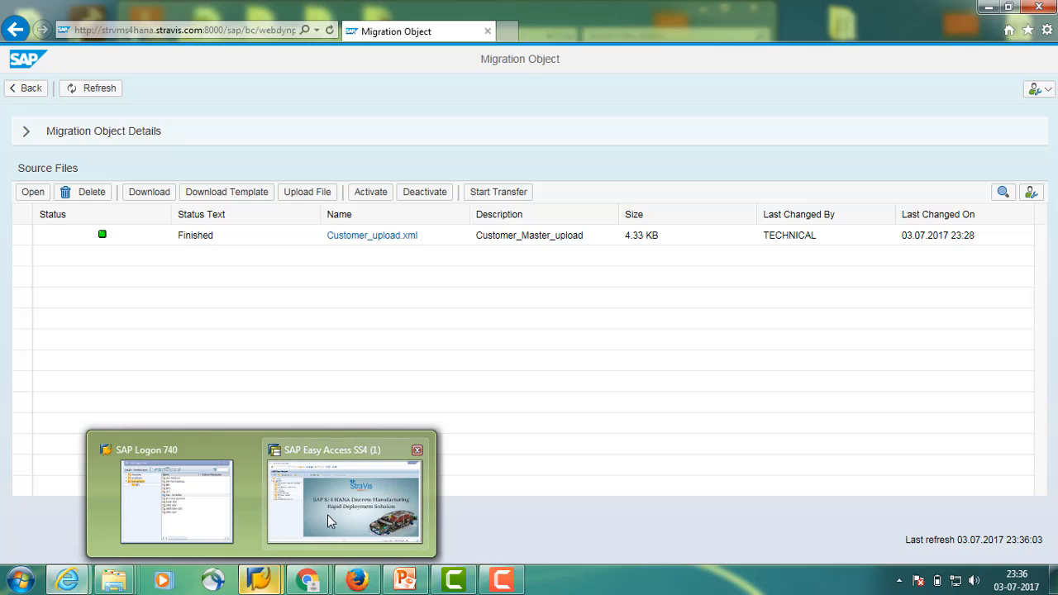
left_click(331, 510)
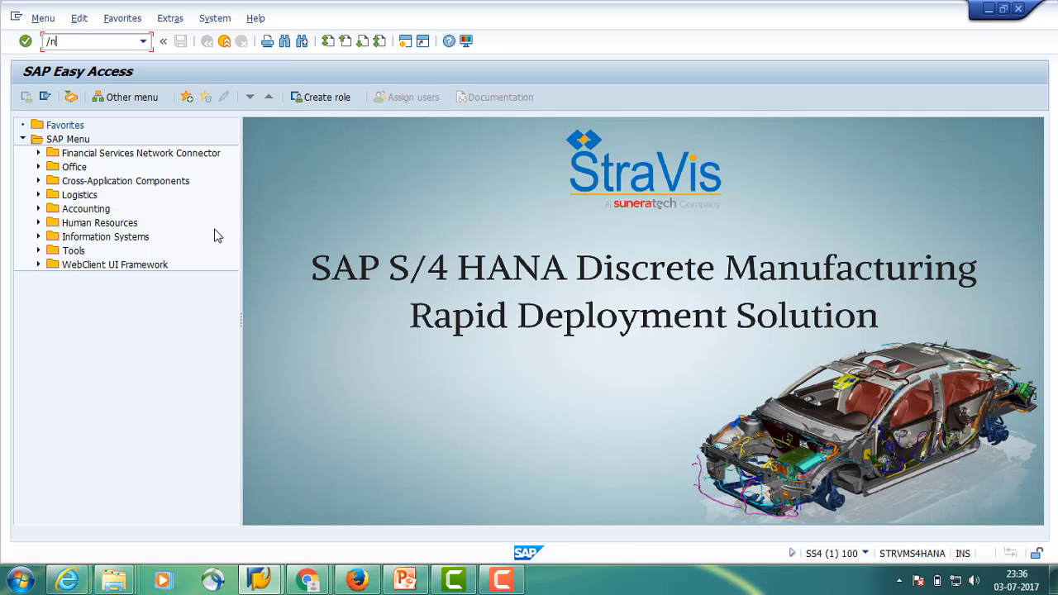
key("Return")
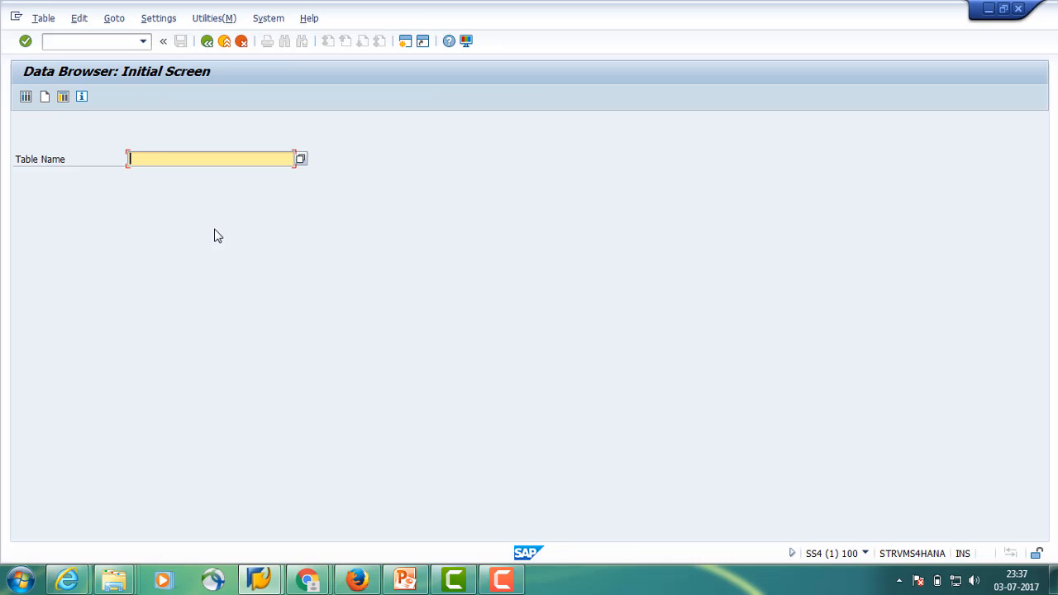
key("Return")
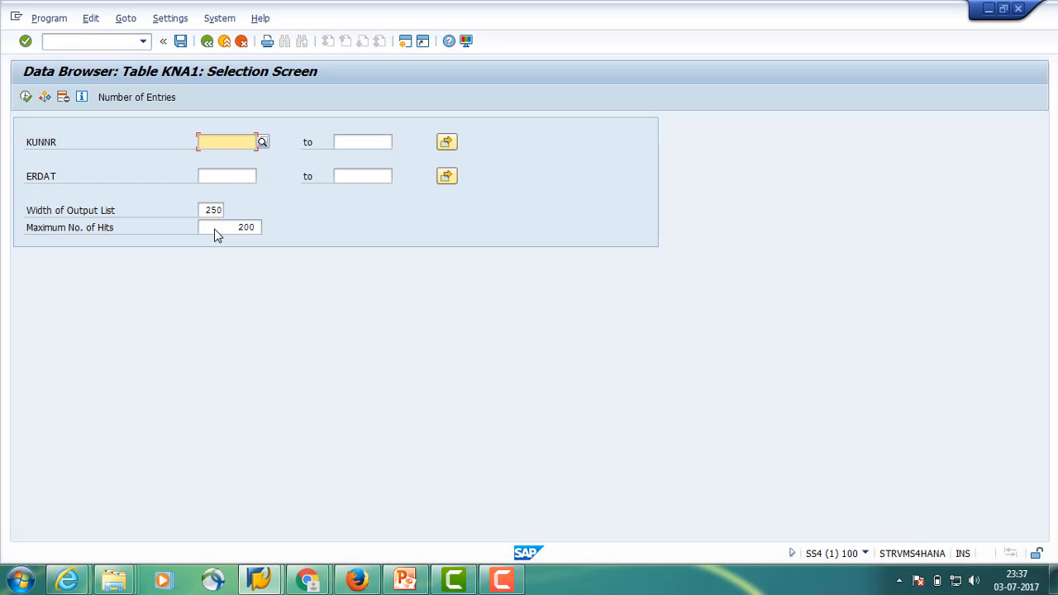
List the KNA1 entries with creation date (ERDAT) 03.07.2017 and select the customer number in the last row
left_click(242, 177)
left_click(262, 177)
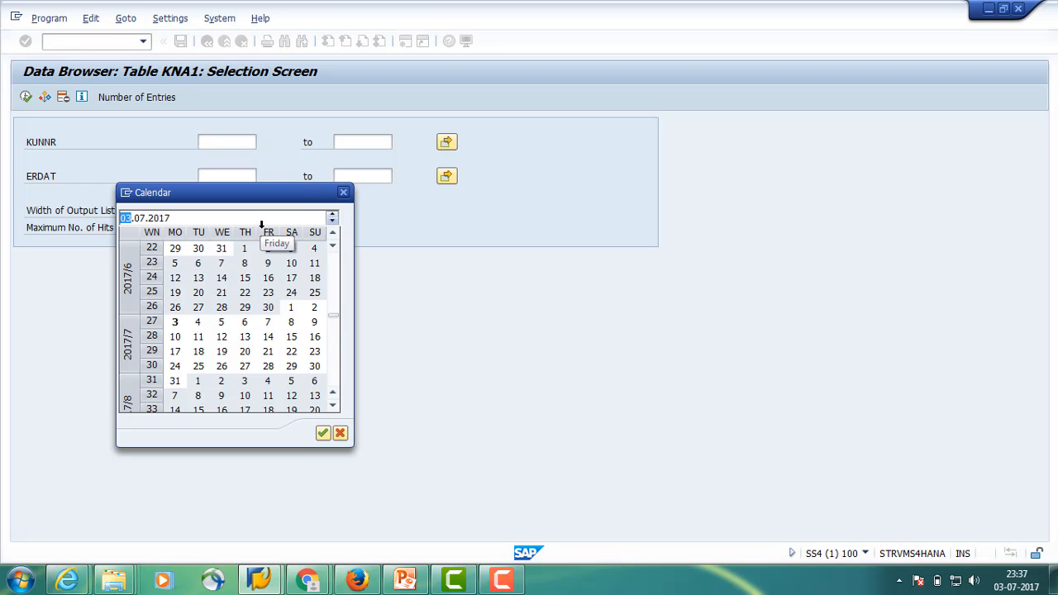
double_click(175, 323)
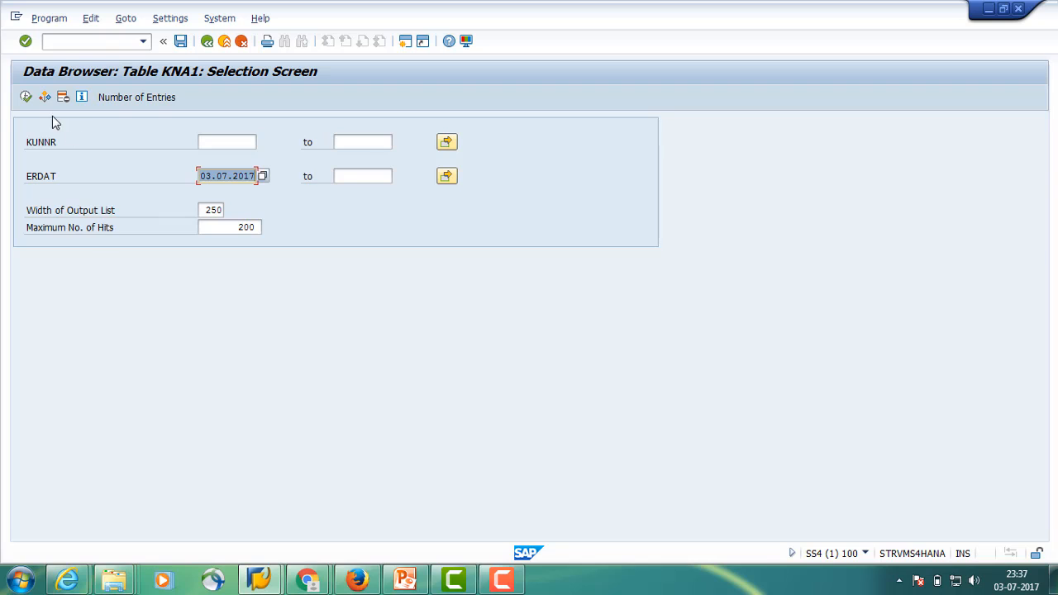
key("F8")
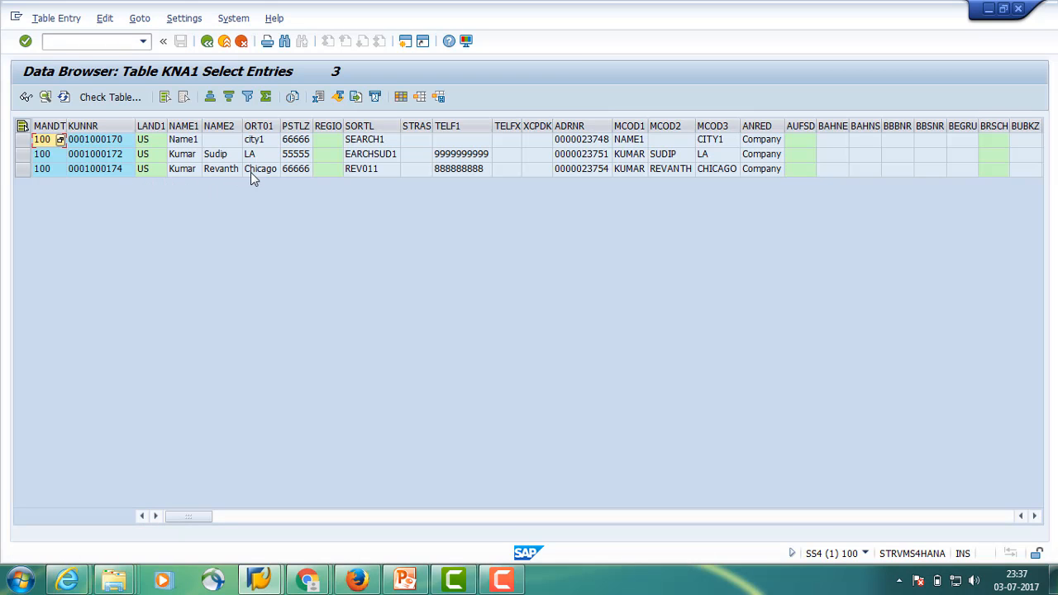
left_click(105, 175)
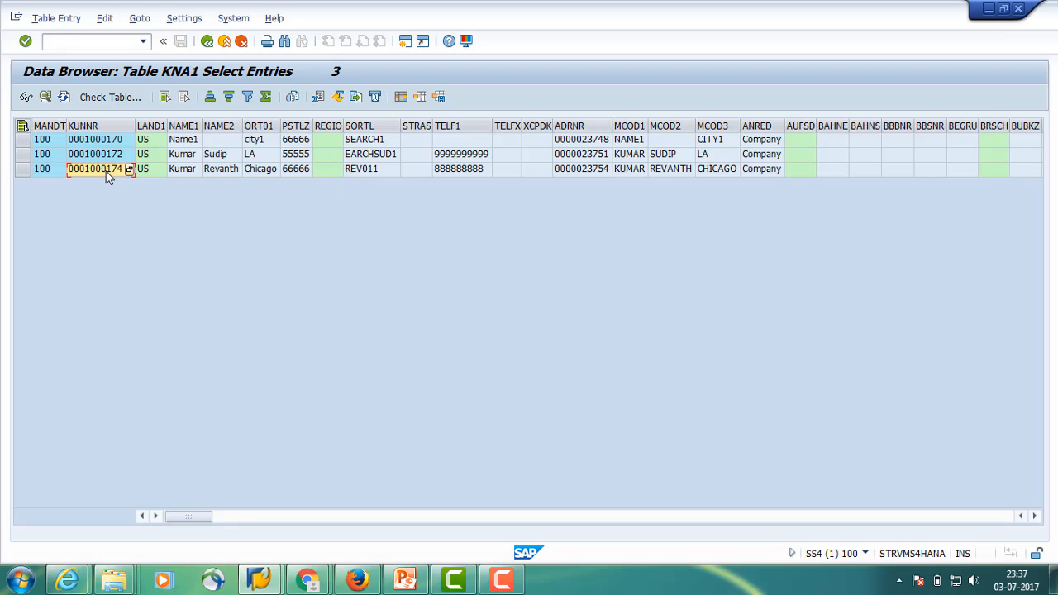
Display the last listed customer through transaction XD03 in a new session, accepting the redirect to transaction BP
left_click(126, 39)
key("Return")
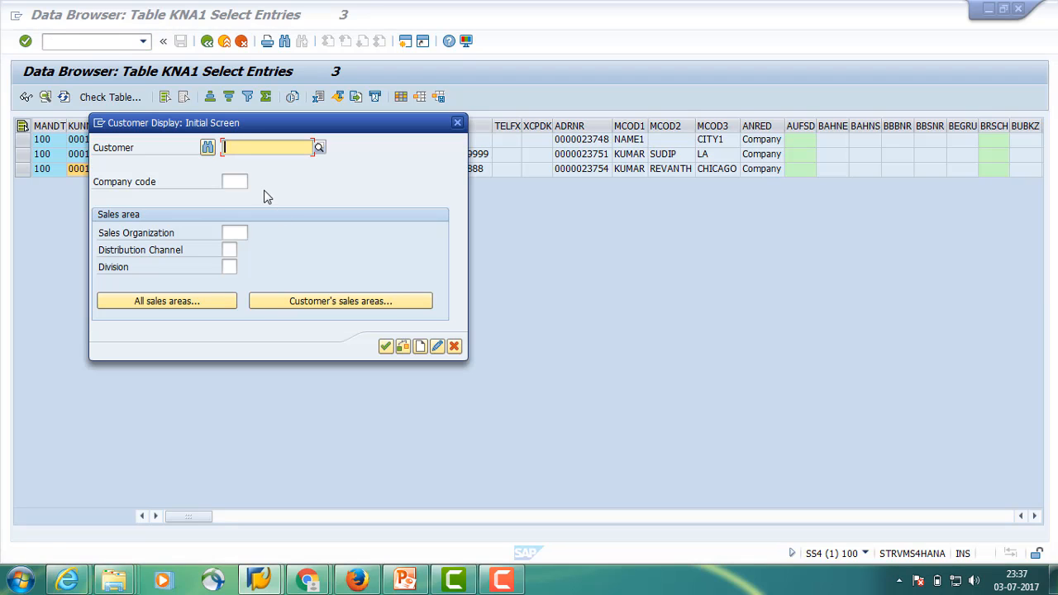
left_click(246, 148)
left_click_drag(257, 131, 398, 162)
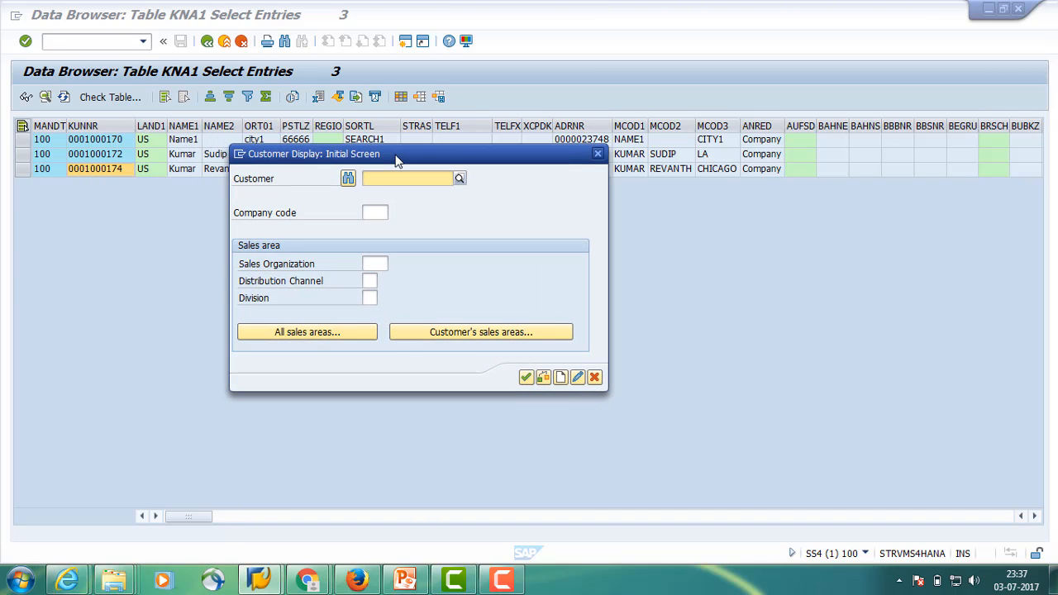
type("1")
key("F4")
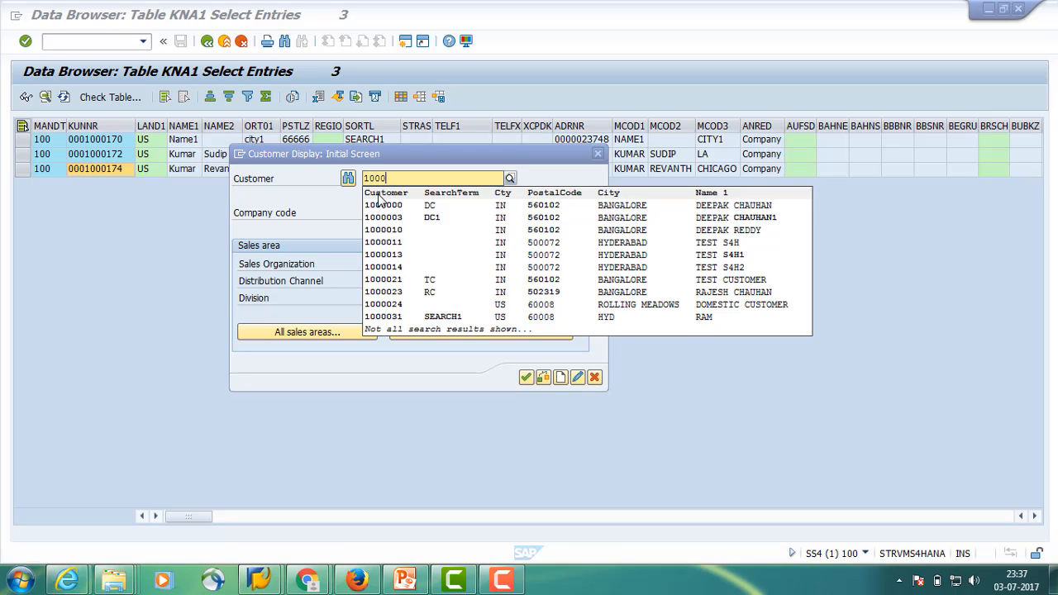
type("000174")
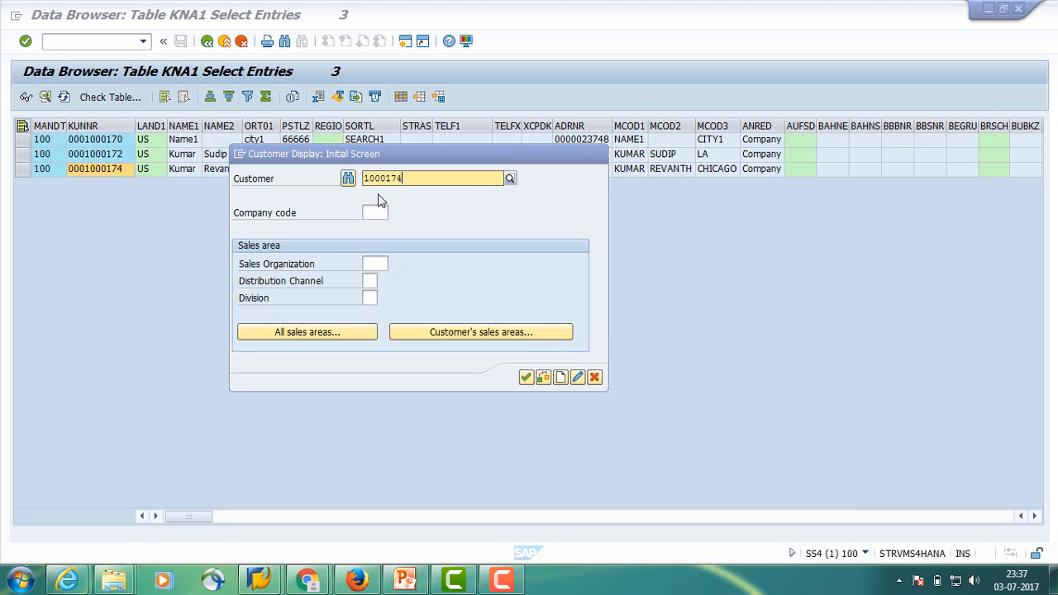
key("Return")
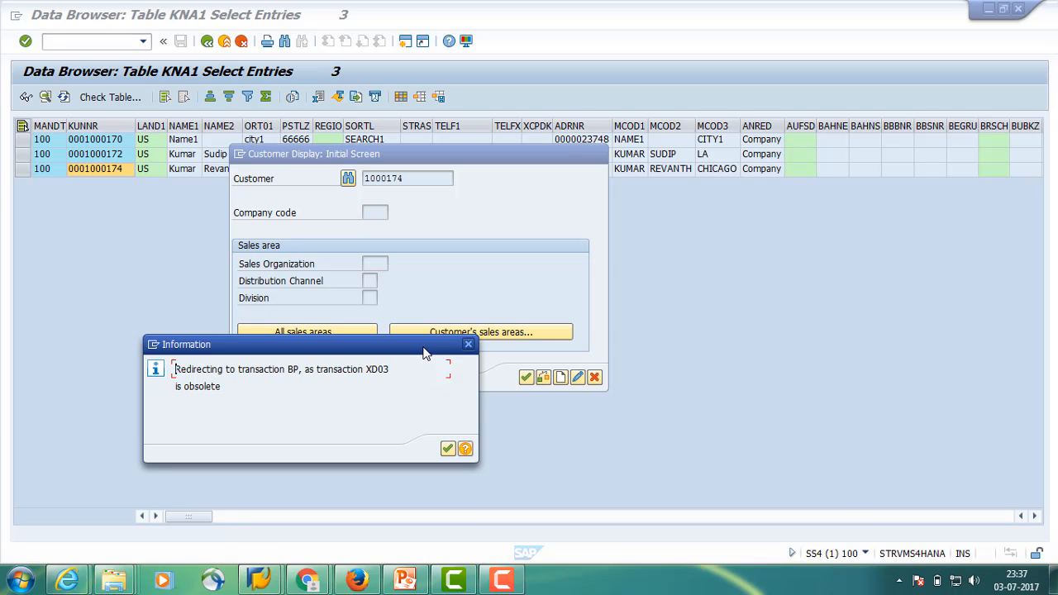
left_click(446, 449)
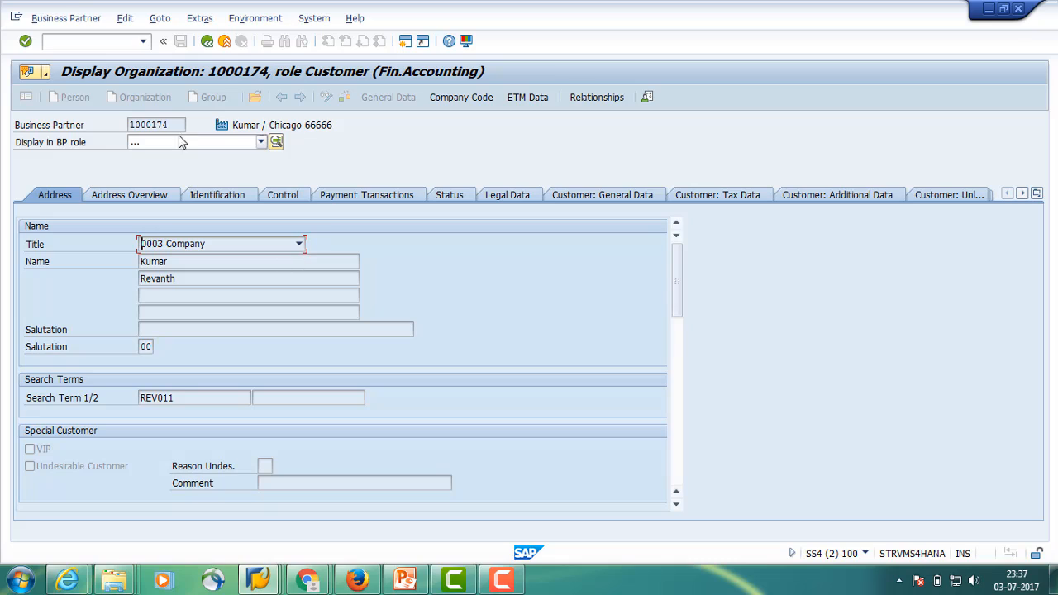
Check the business partner number, name lines and search term in the migrated customer's address data
left_click_drag(184, 124, 128, 124)
left_click(122, 126)
left_click(127, 125)
left_click(126, 126)
left_click(127, 124)
left_click(177, 263)
left_click(193, 279)
left_click(208, 401)
Review the customer's standard address and communication details, including postal code, city, language, mobile phone and e-mail
left_click_drag(677, 294, 671, 346)
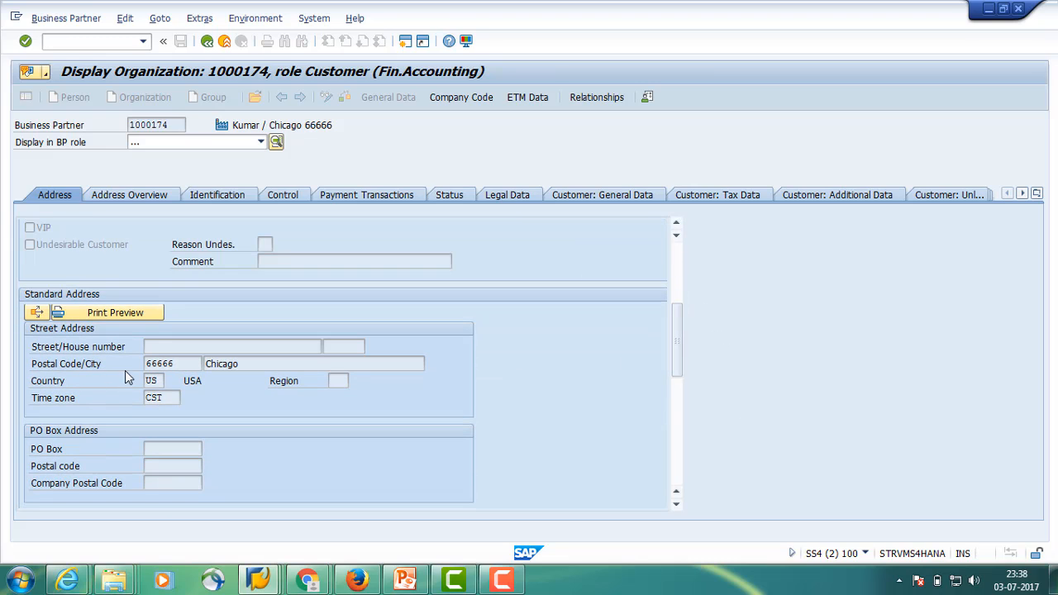
left_click(180, 364)
scroll(364, 439, "down", 3)
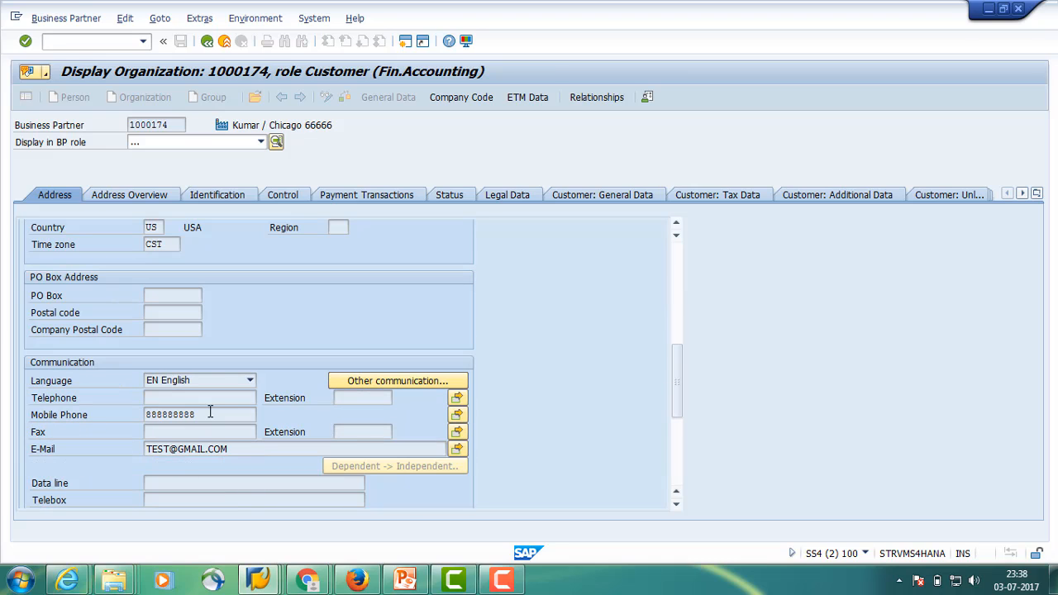
left_click(231, 450)
scroll(493, 424, "down", 2)
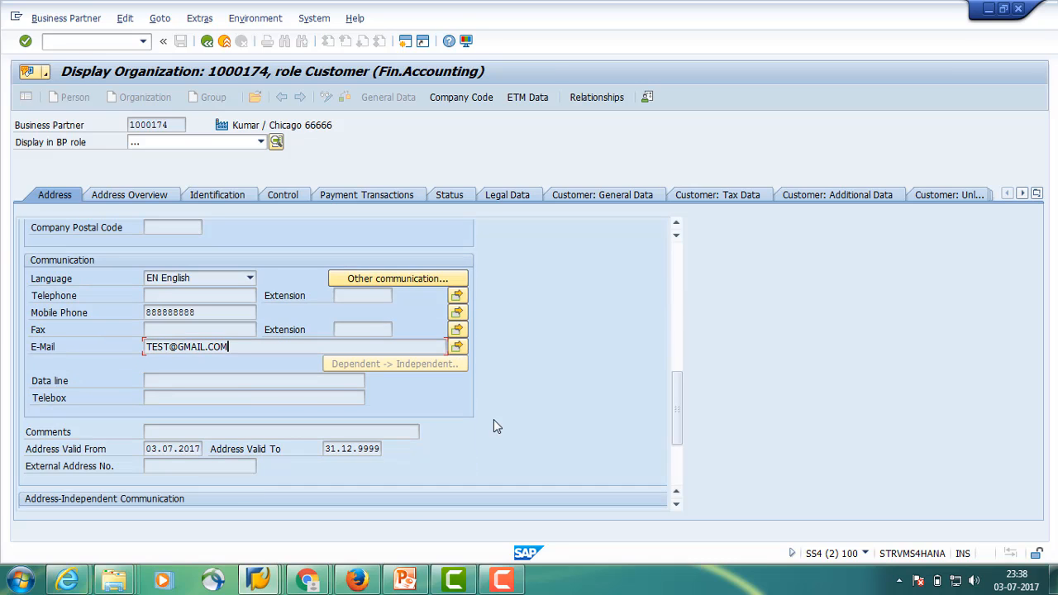
scroll(494, 420, "up", 3)
scroll(494, 419, "up", 4)
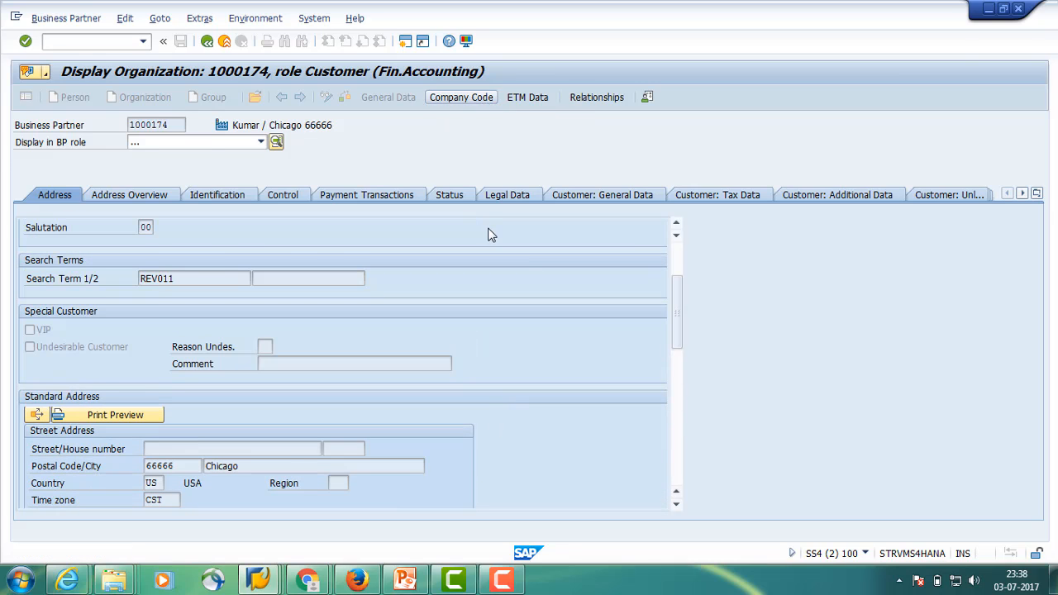
scroll(488, 234, "down", 4)
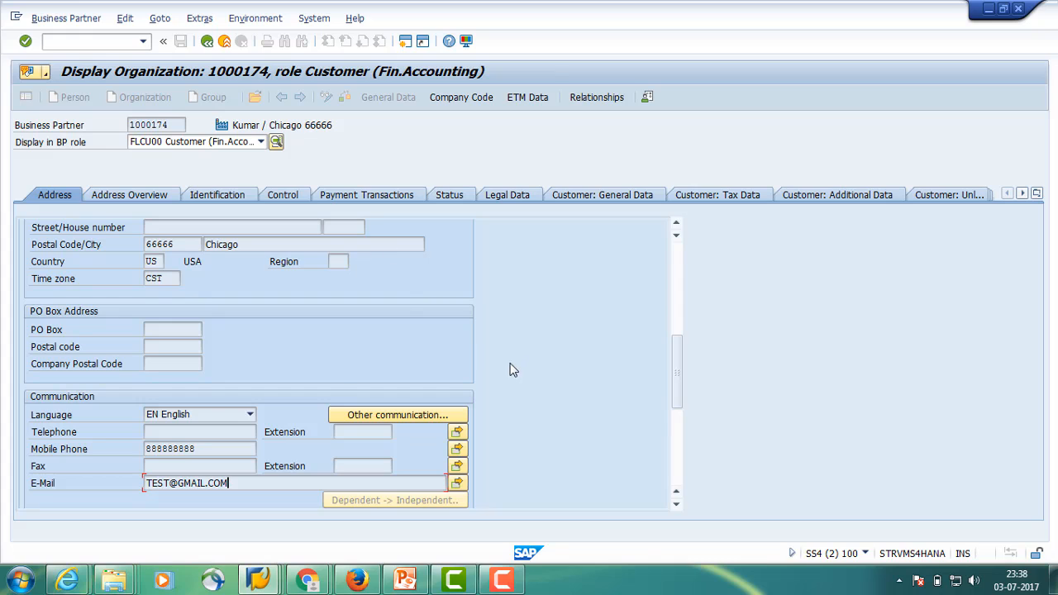
left_click_drag(677, 363, 664, 251)
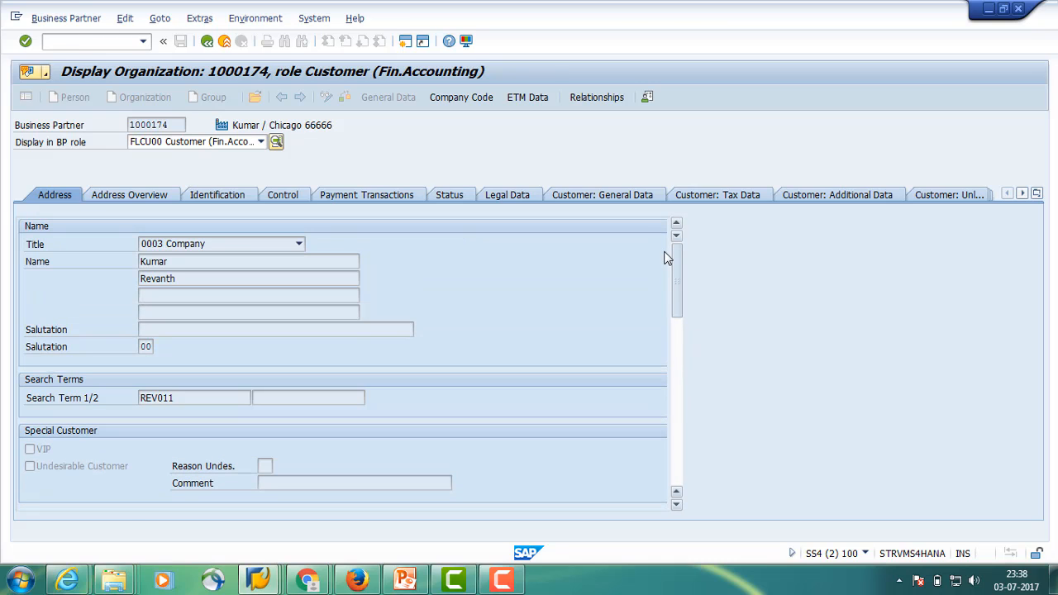
Show the customer's company code data and check the company code and reconciliation account
left_click(461, 97)
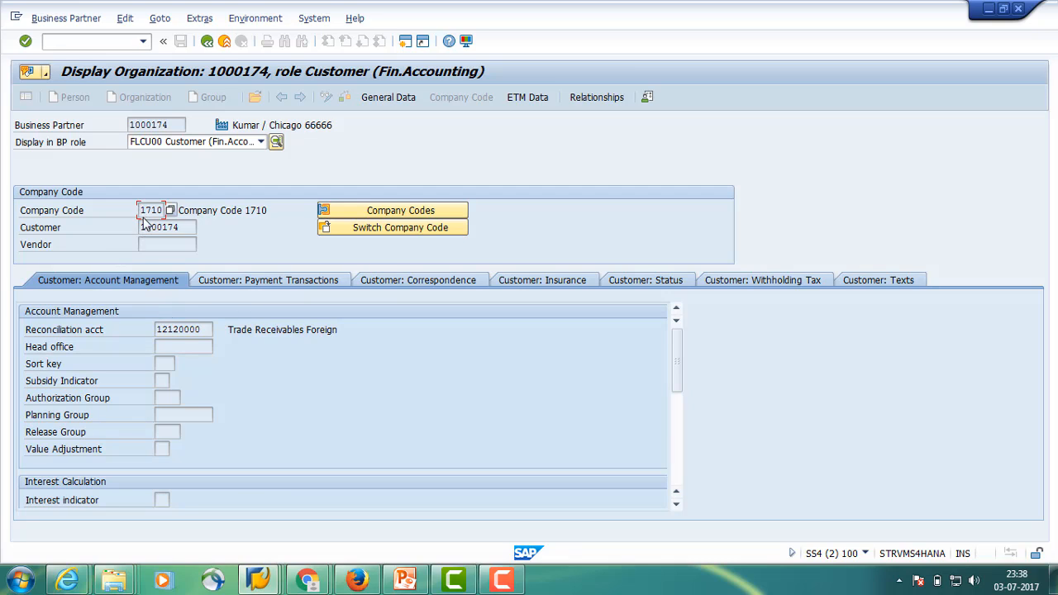
left_click_drag(140, 210, 165, 212)
left_click(167, 213)
left_click_drag(207, 330, 143, 330)
left_click(157, 329)
key("End")
left_click(116, 43)
Return to the Data Browser session, leave the KNA1 results and open the selection screen of table BKPF
mouse_move(258, 579)
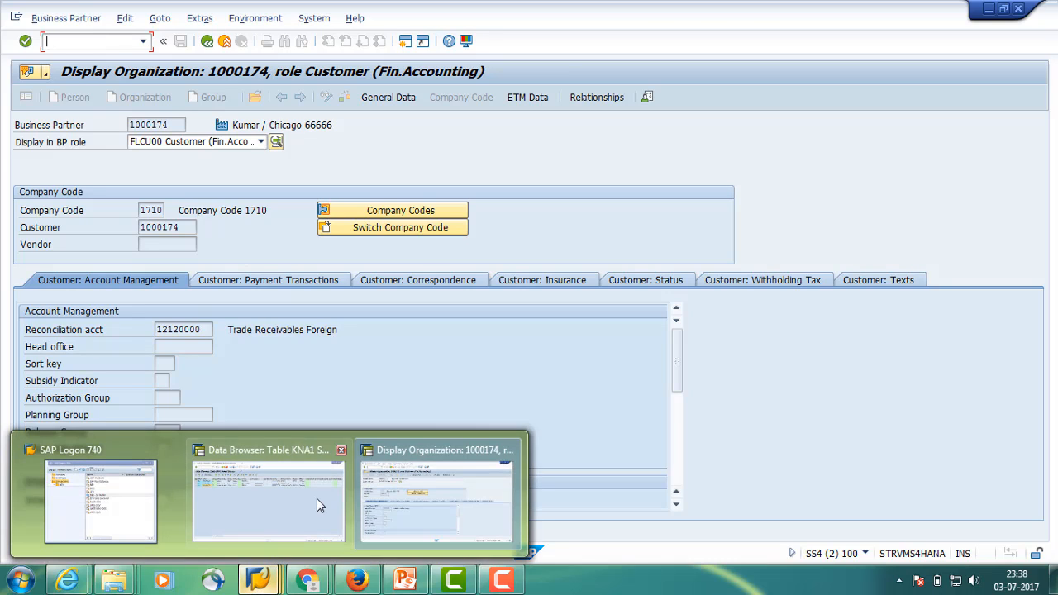
mouse_move(316, 495)
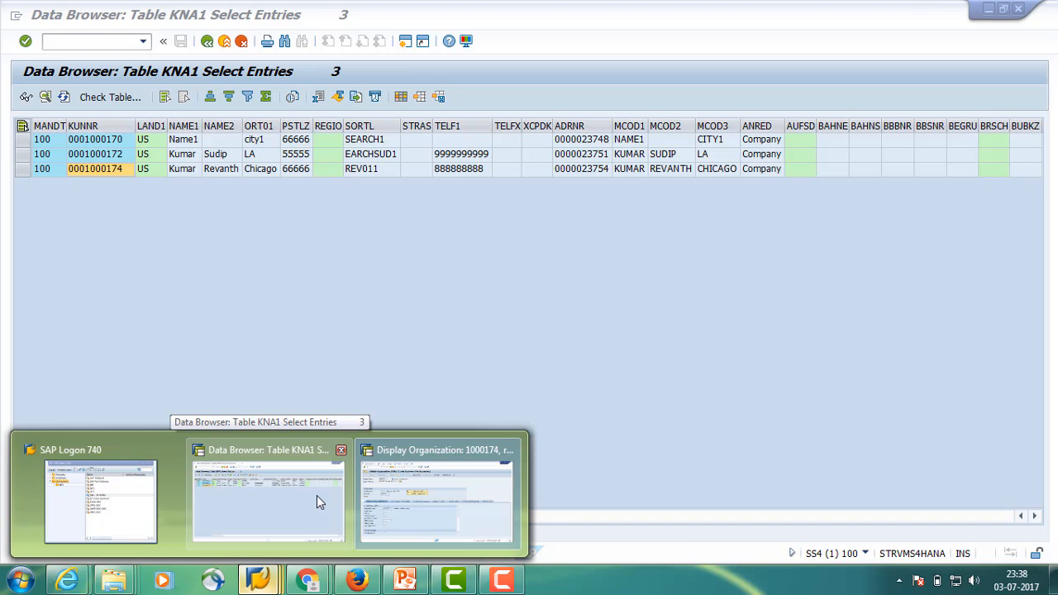
left_click(317, 495)
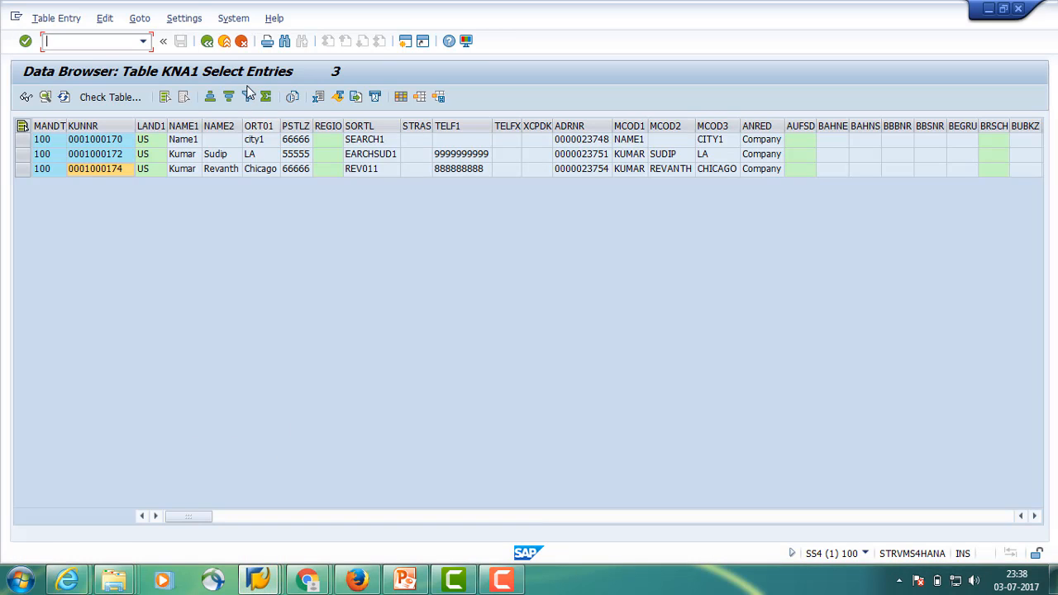
left_click(207, 46)
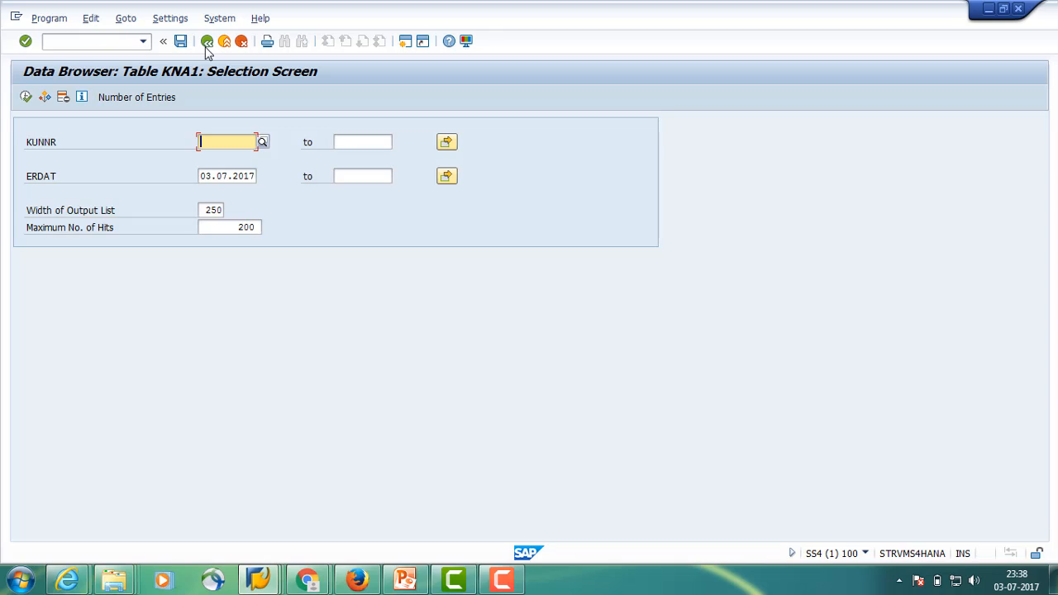
left_click(207, 46)
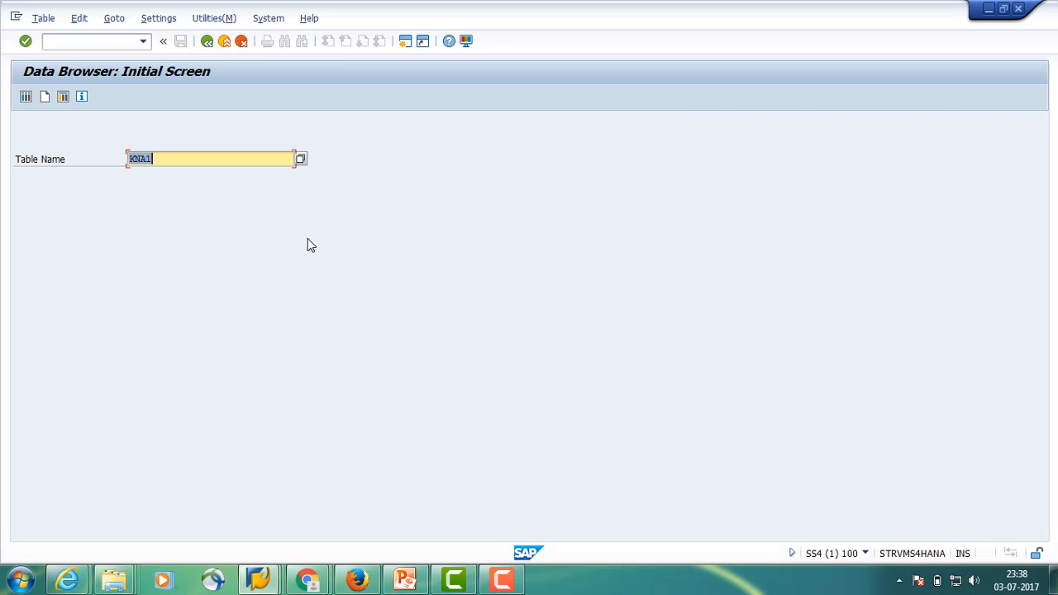
type("bkpf")
key("Return")
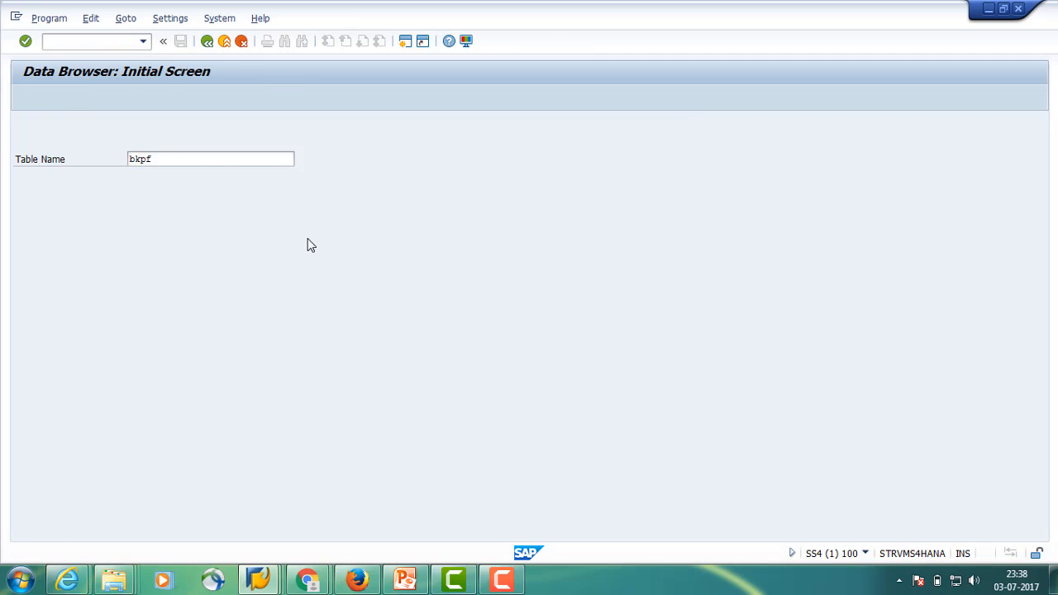
Restrict the BKPF selection to posting date (BUDAT) 03.07.2017 and request the number of entries
left_click(236, 228)
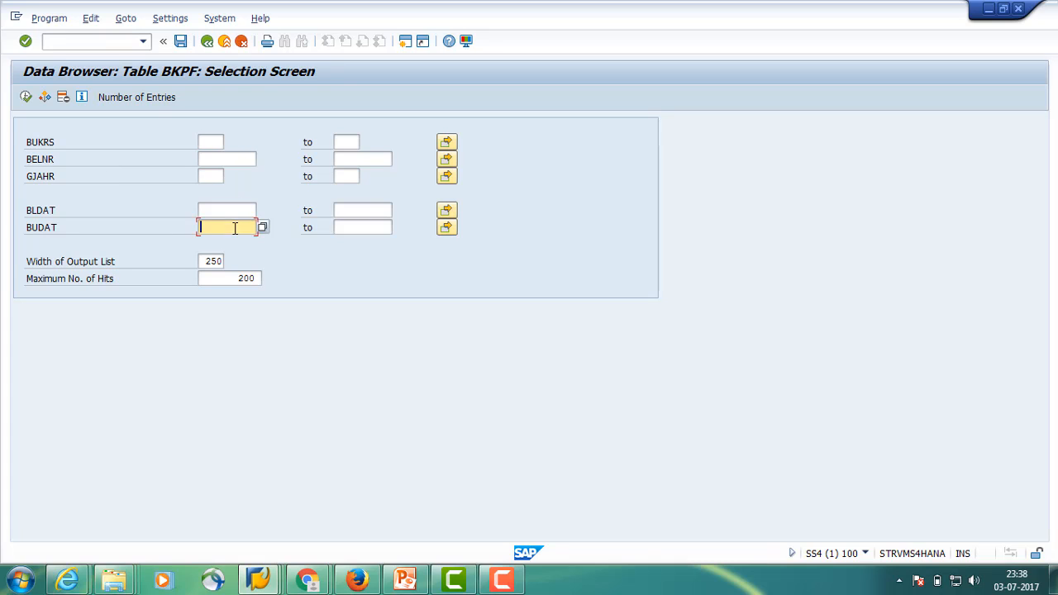
left_click(263, 229)
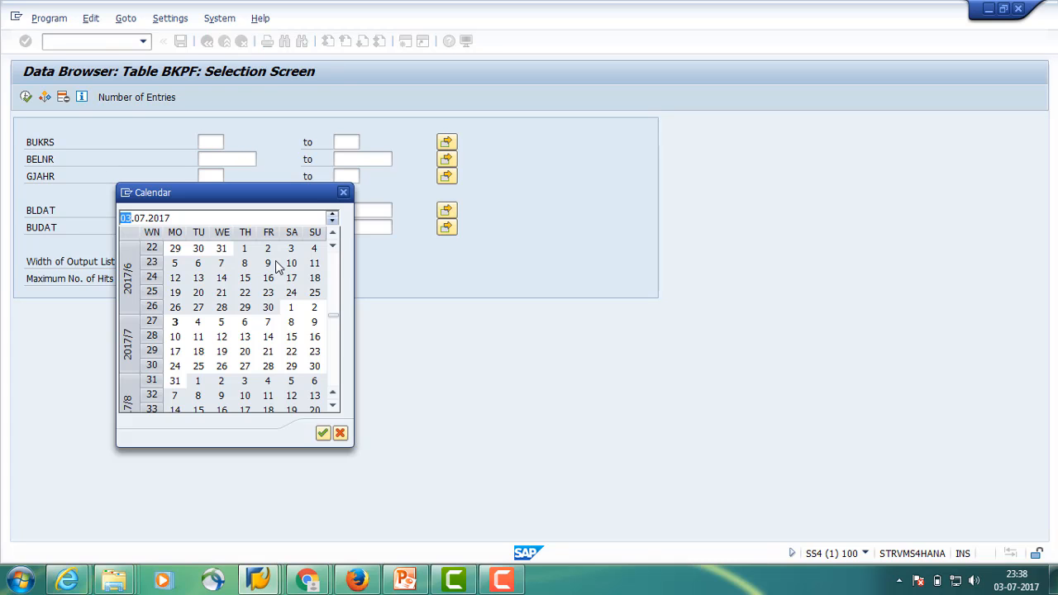
double_click(178, 330)
left_click(132, 99)
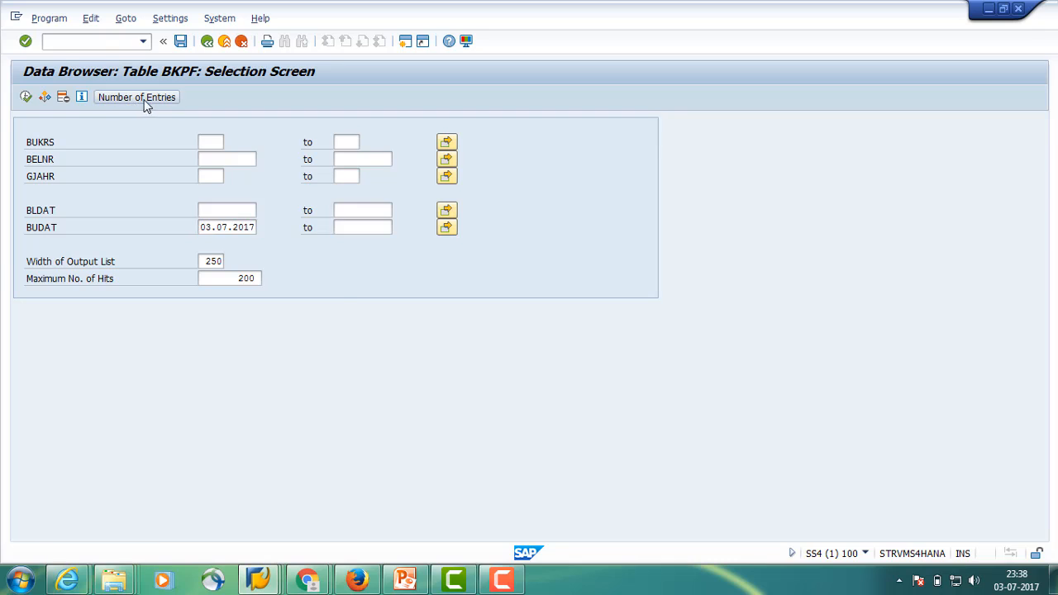
Close the entry count and list the BKPF entries for the selected posting date
left_click(310, 315)
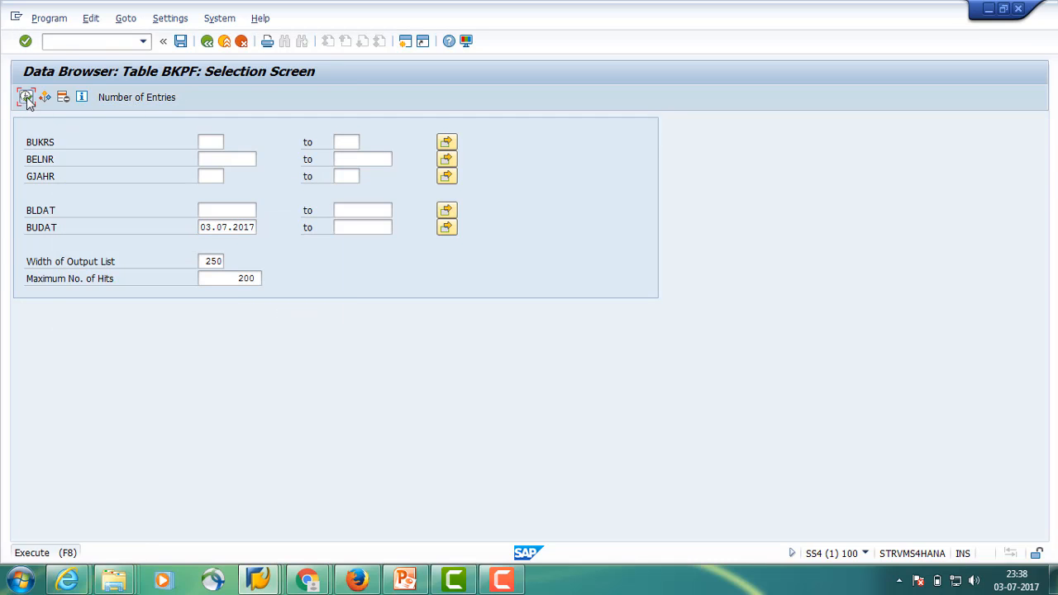
left_click(25, 97)
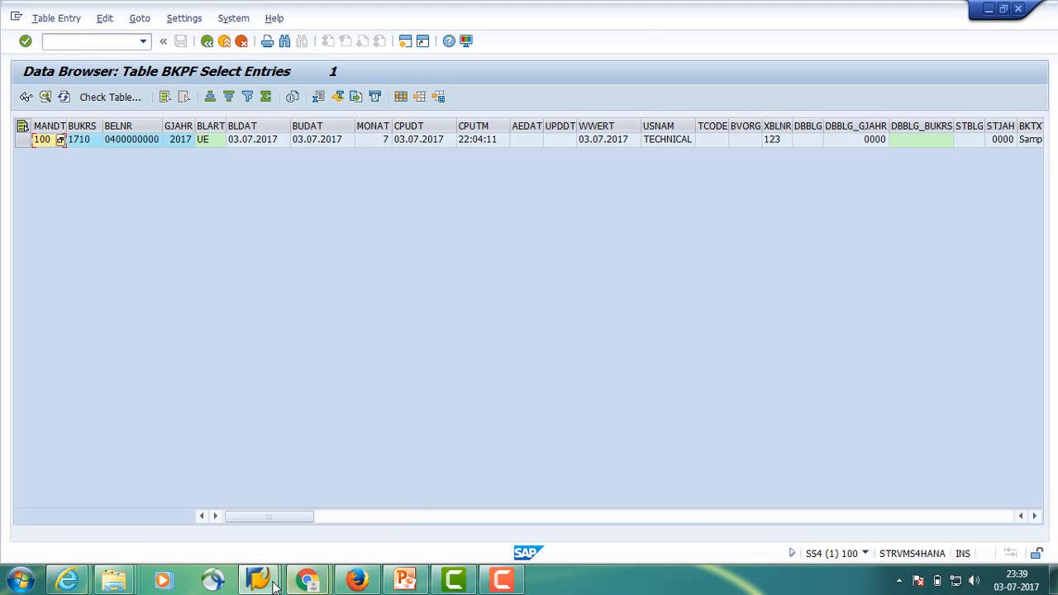
mouse_move(265, 585)
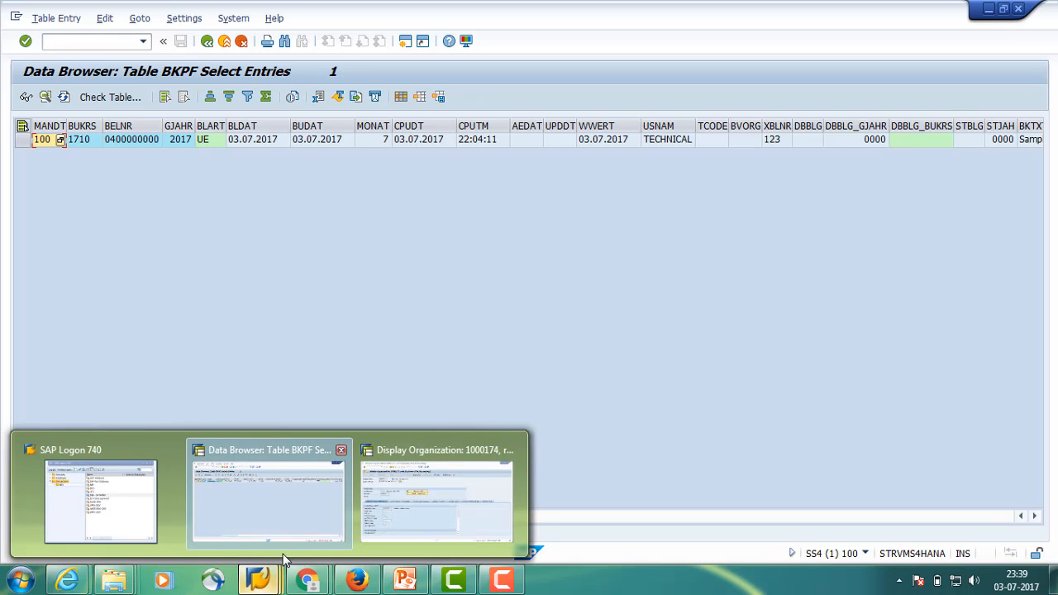
left_click(298, 515)
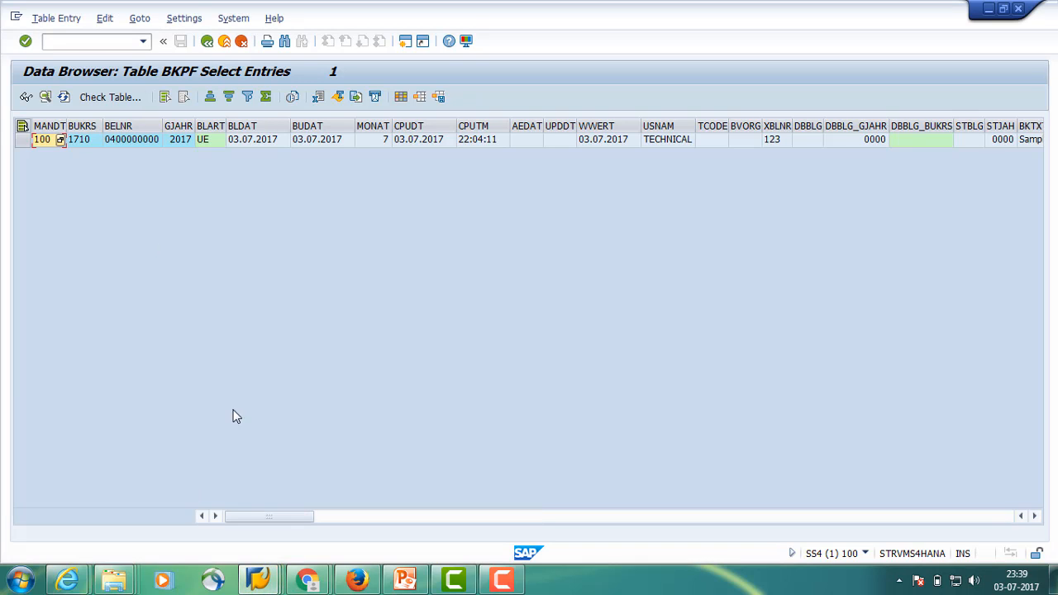
Switch to the Migration Object page in Internet Explorer and go back to the Customer_Master_Upload migration project
mouse_move(67, 580)
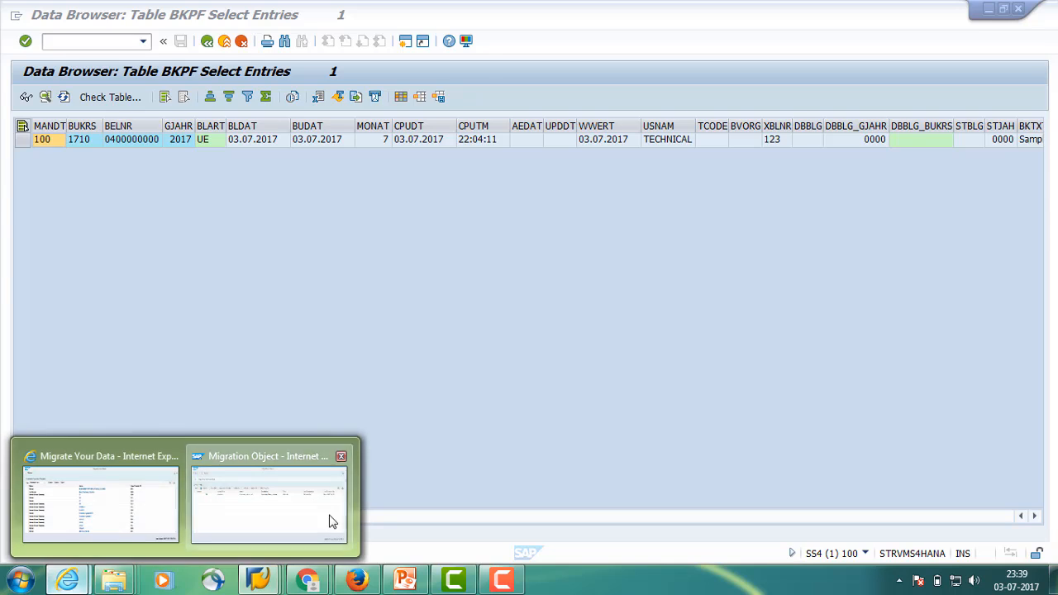
left_click(329, 521)
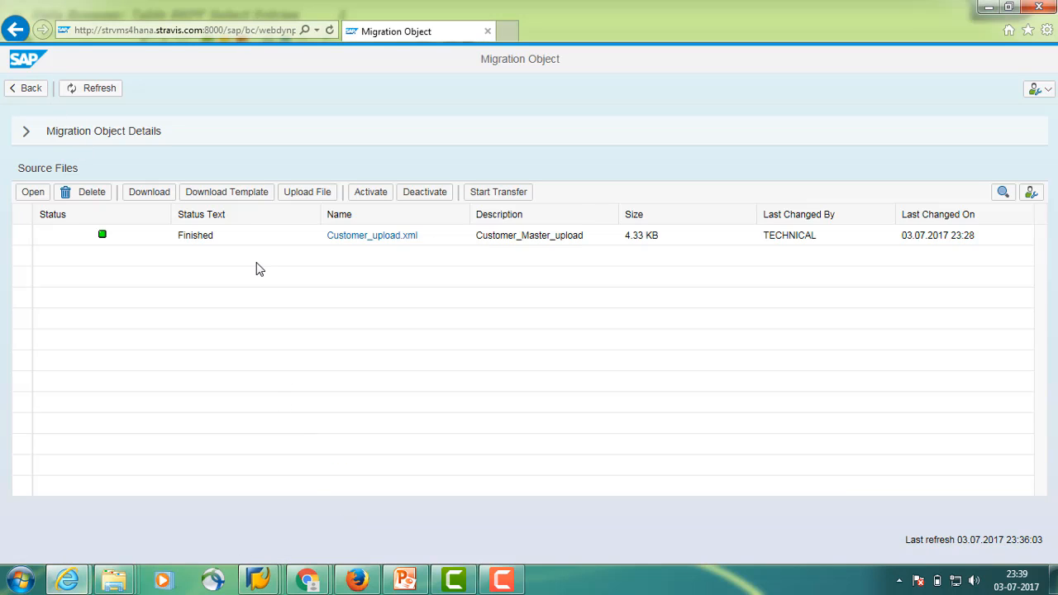
left_click(26, 87)
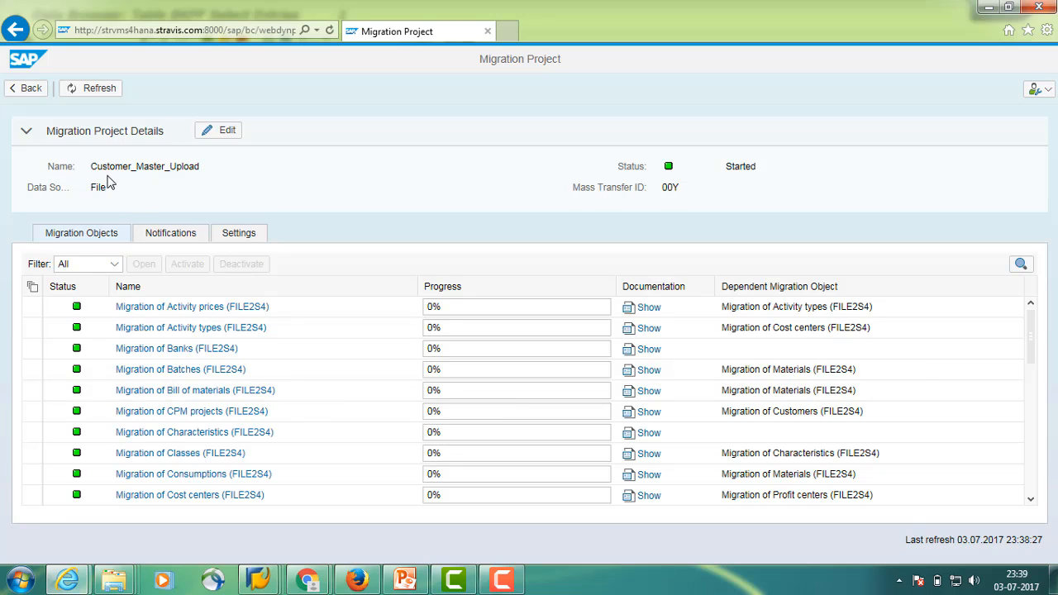
left_click_drag(91, 168, 213, 167)
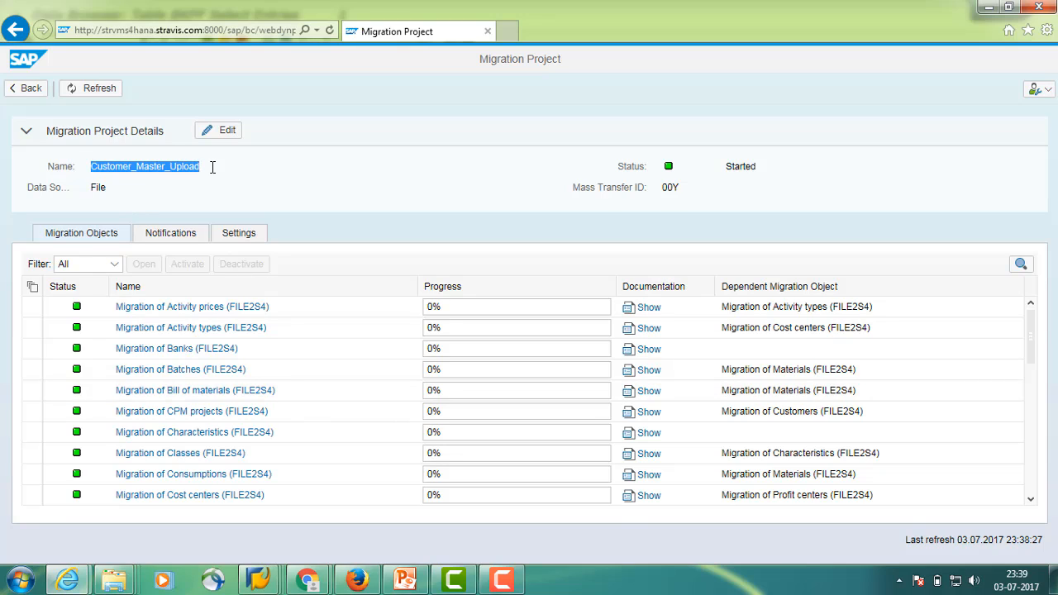
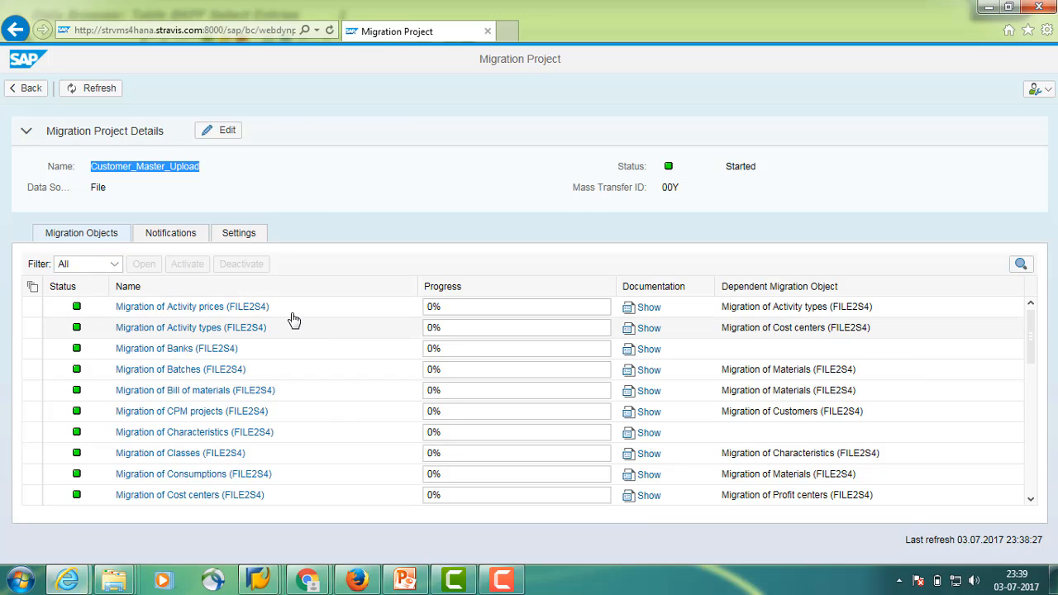
left_click(131, 170)
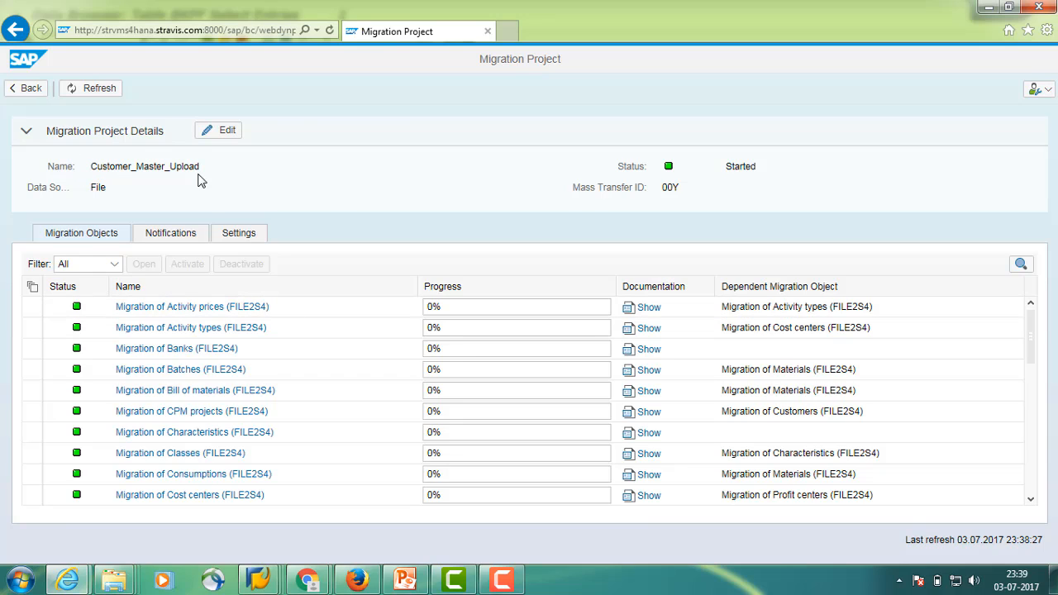
Open the Migration of Customer open items (FILE2S4) object and accept copying it to the migration project
scroll(295, 406, "down", 1)
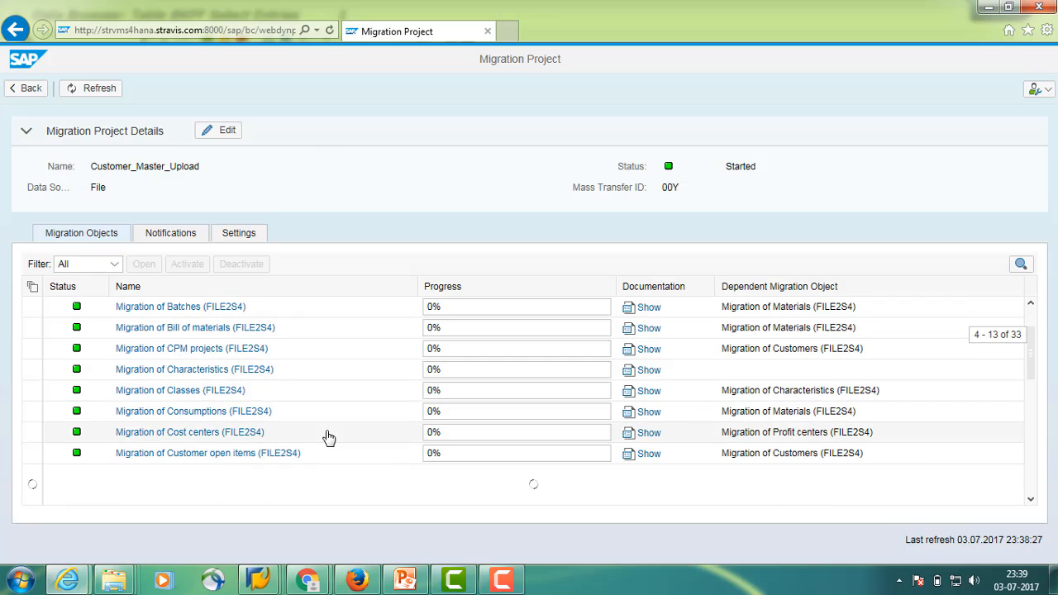
scroll(296, 436, "down", 1)
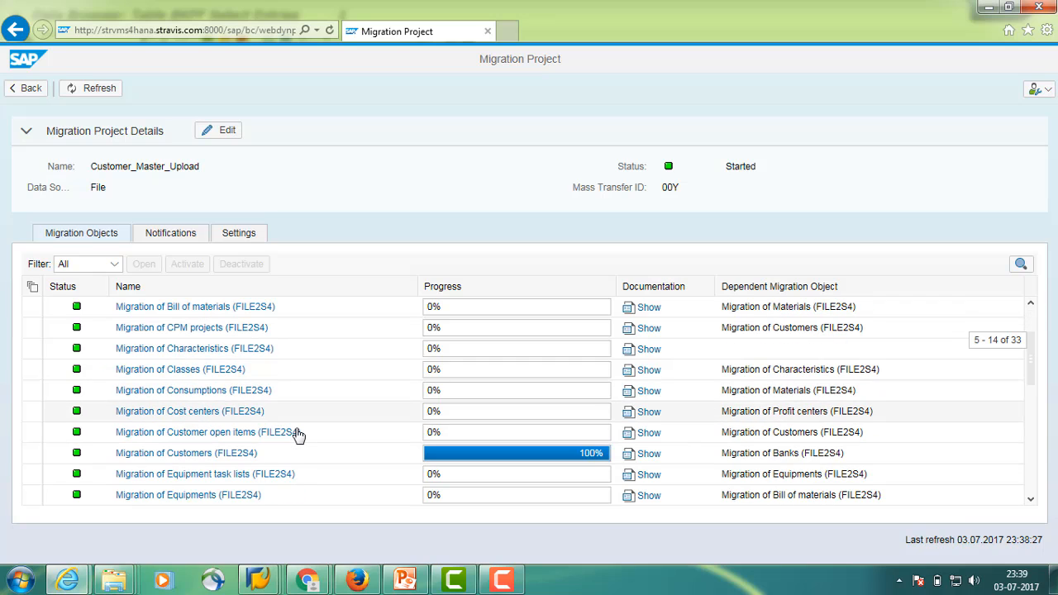
left_click(236, 434)
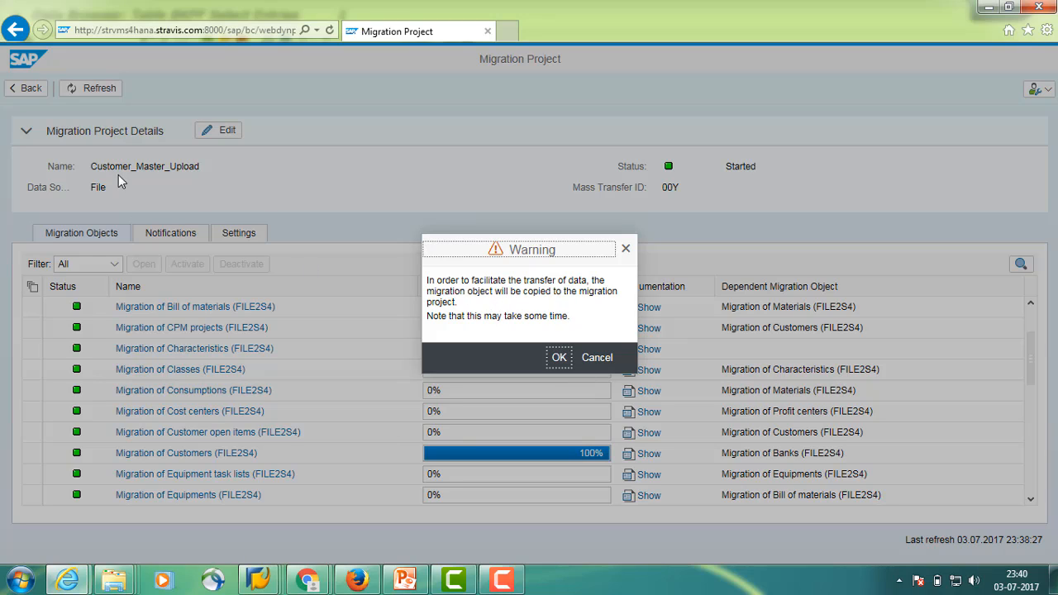
left_click(550, 362)
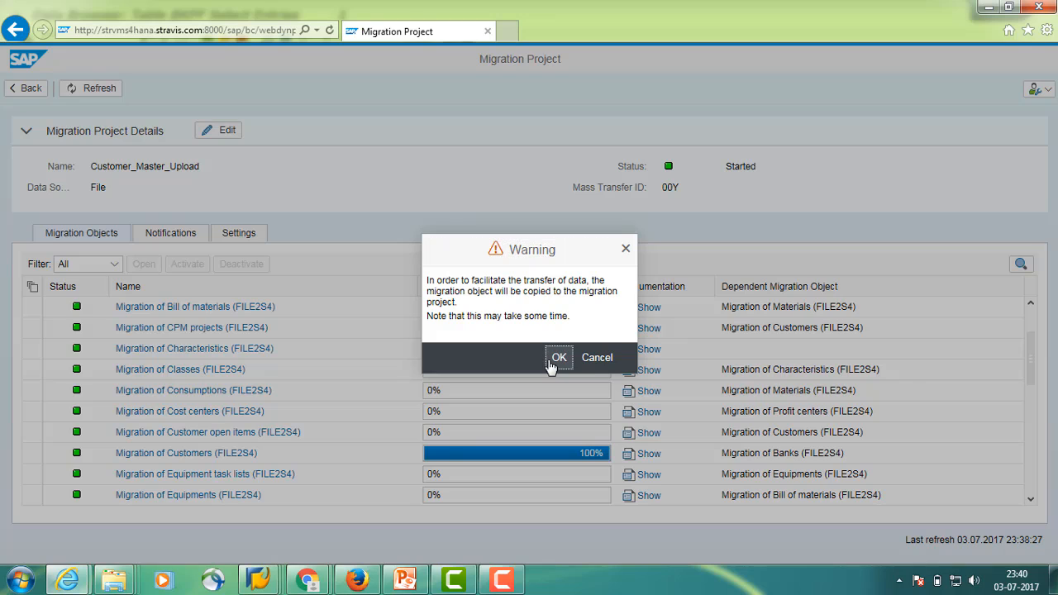
left_click(562, 359)
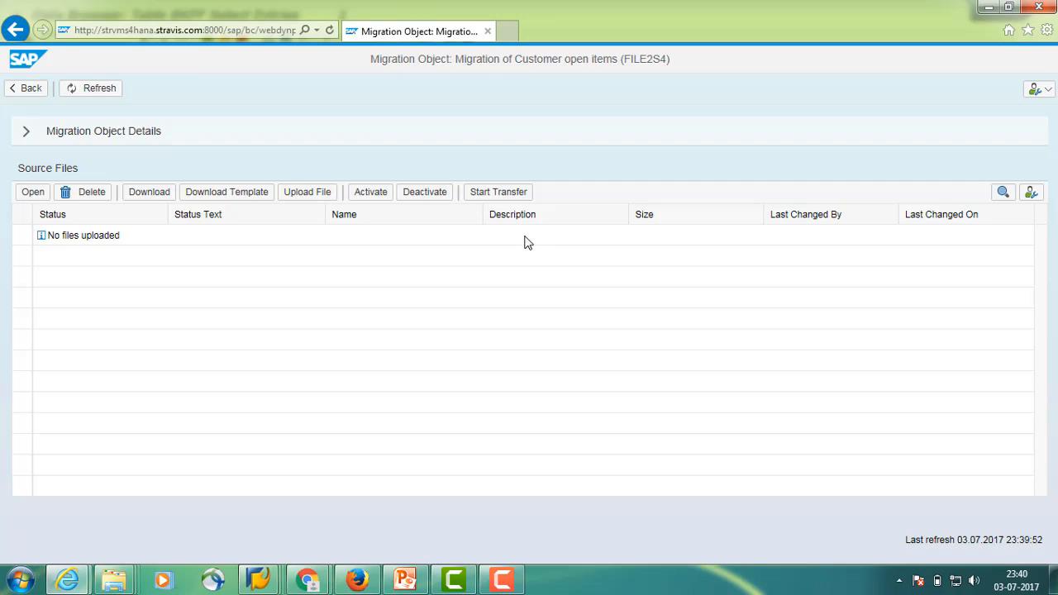
Open CUSTOMER_OPEN_ITEM3 for editing in Excel from New folder within the desktop's LTMC folder, under LTMC New folder, and dismiss the activation wizard
left_click(992, 10)
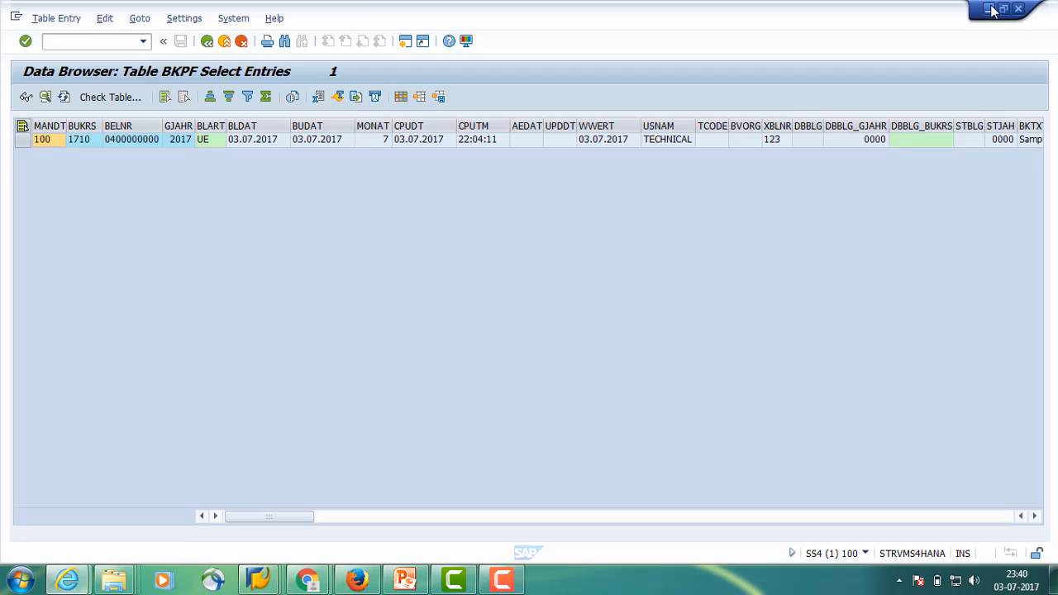
left_click(1054, 583)
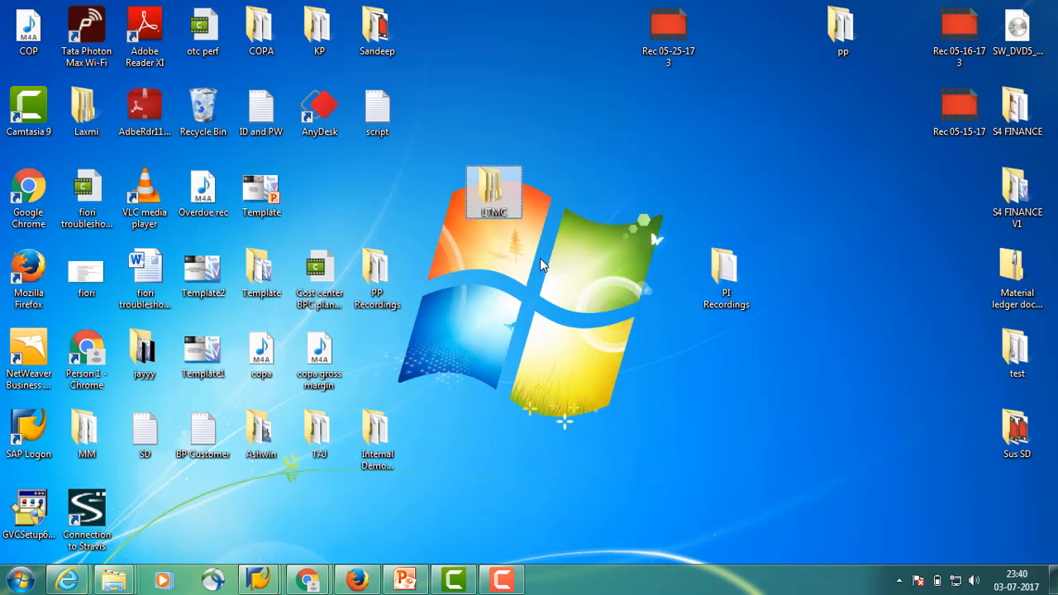
double_click(496, 191)
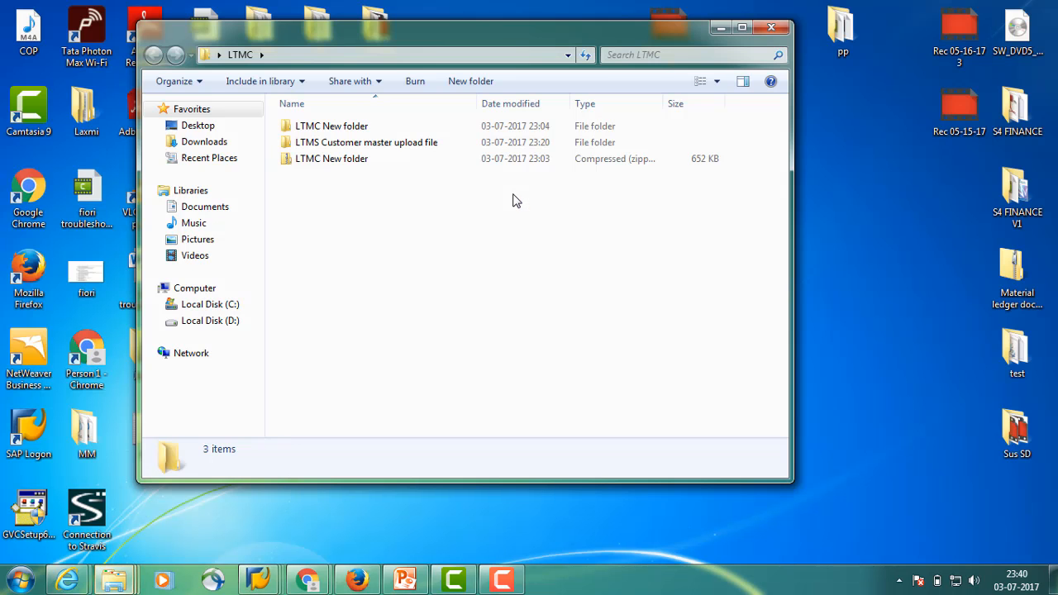
double_click(335, 130)
double_click(343, 138)
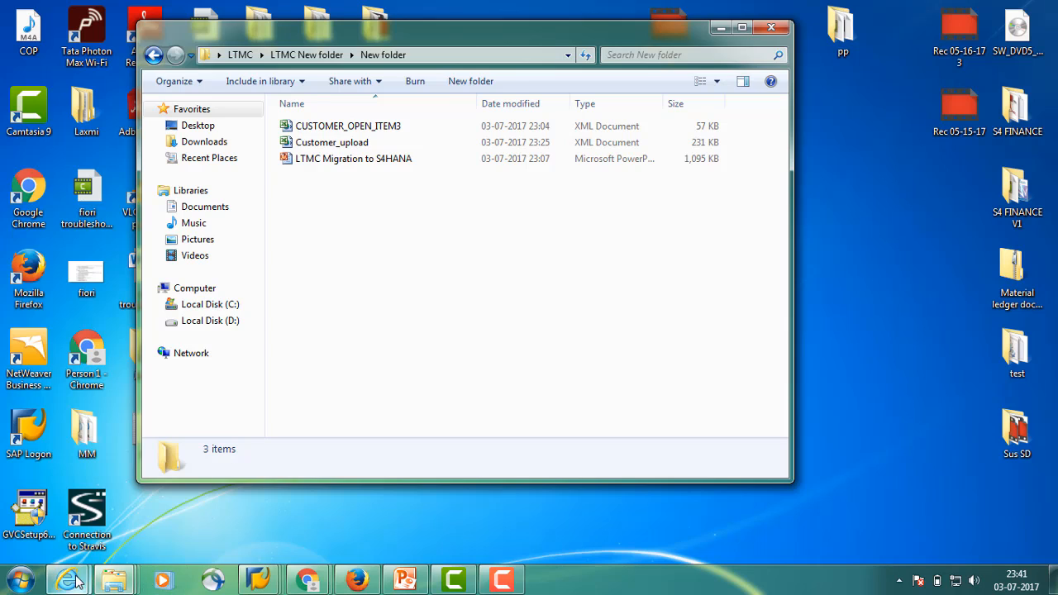
double_click(370, 128)
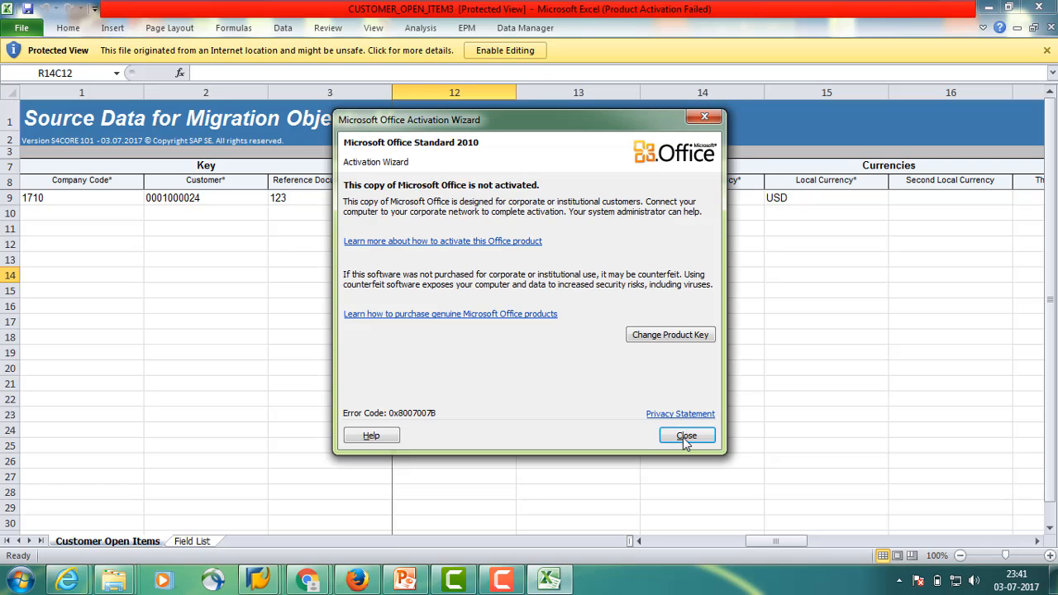
left_click(686, 437)
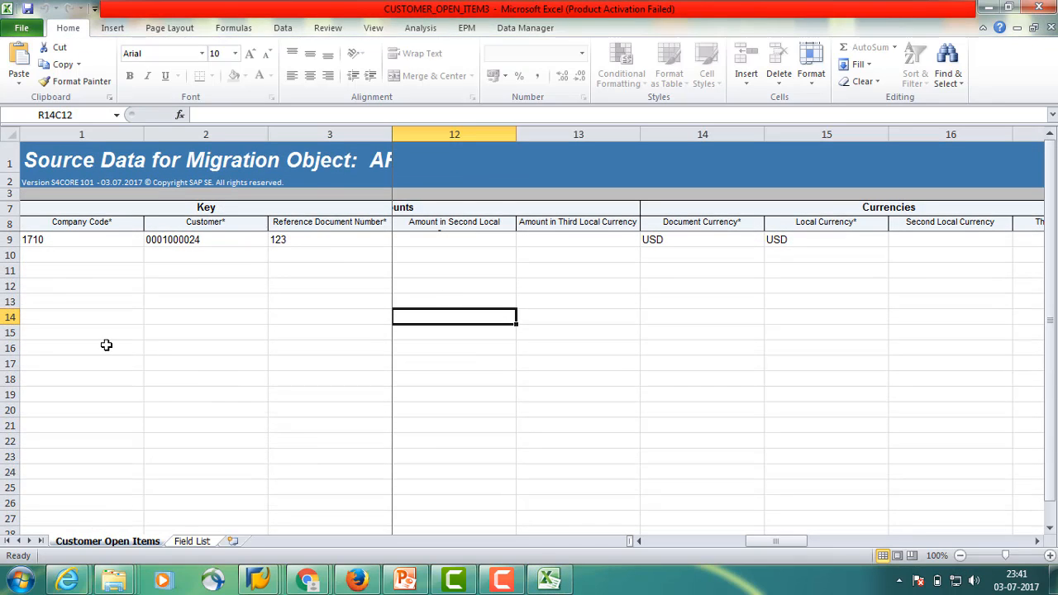
Check the company code and customer in row 9 of the Customer Open Items sheet and set the reference document number to 12345
left_click(79, 237)
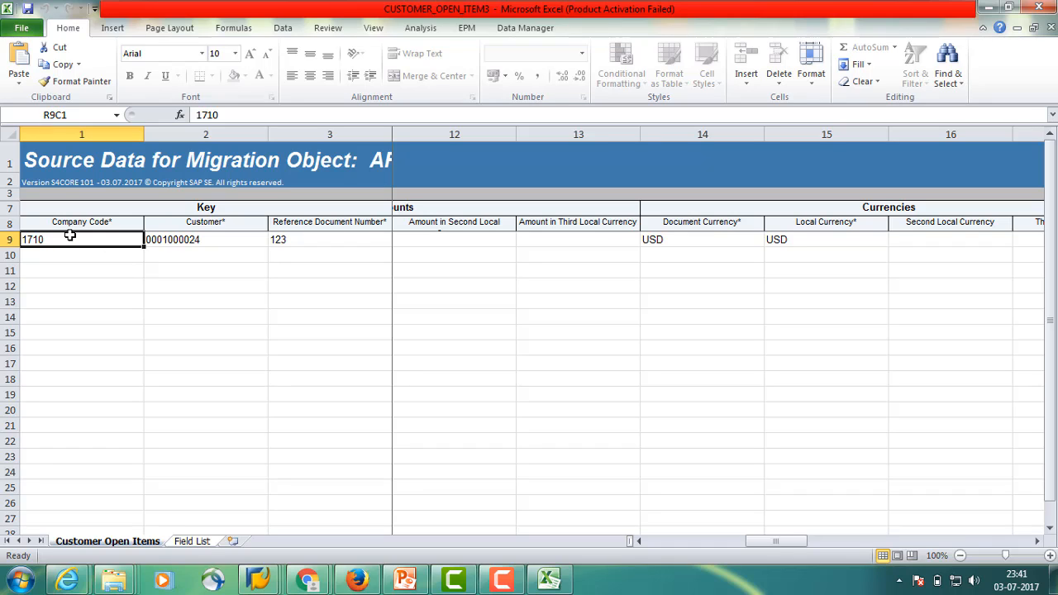
left_click(225, 243)
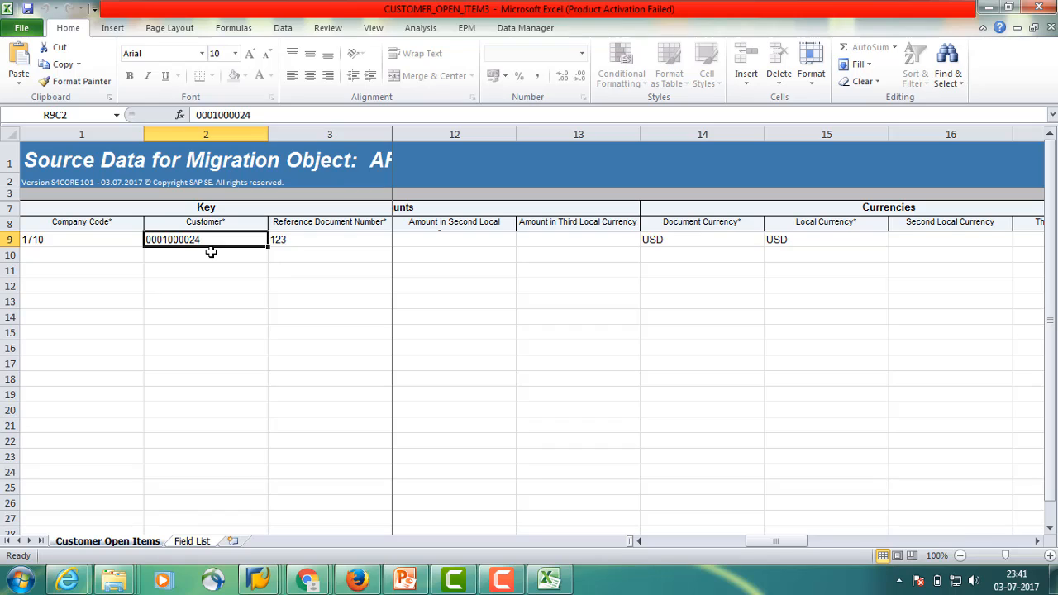
left_click(319, 238)
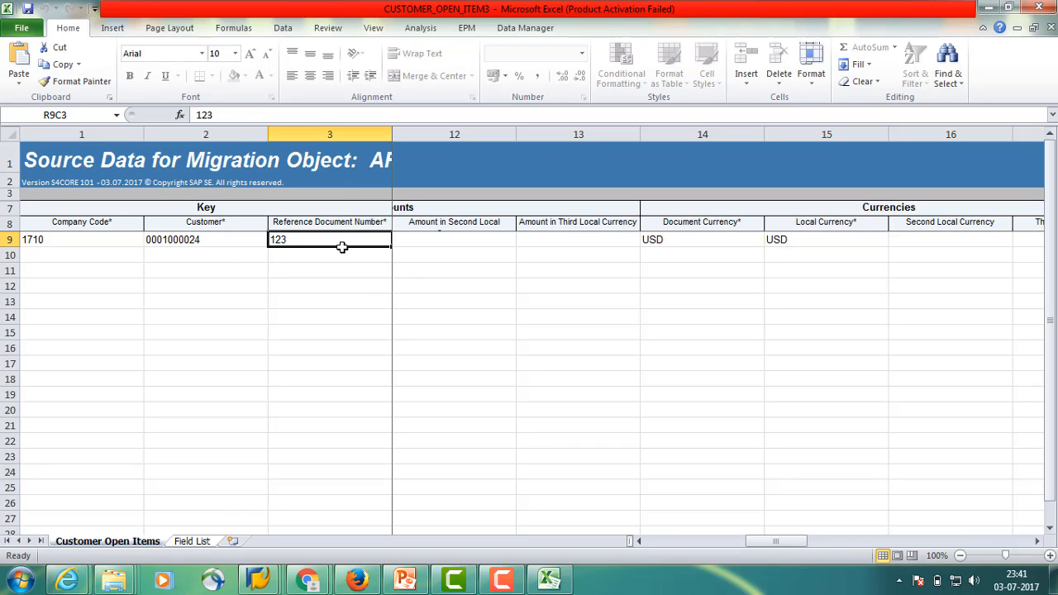
double_click(311, 239)
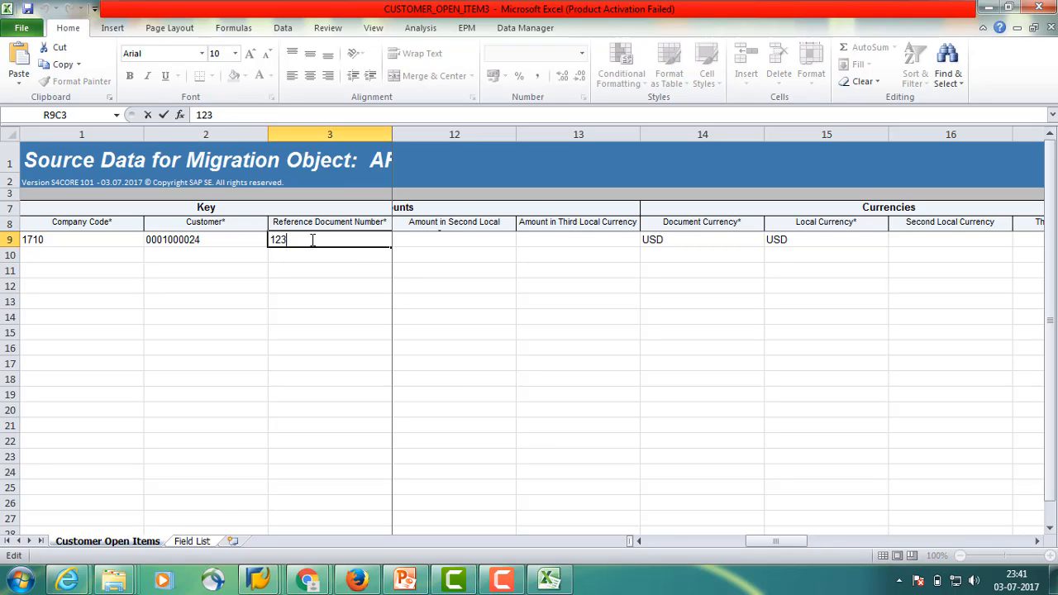
type("45")
left_click(700, 238)
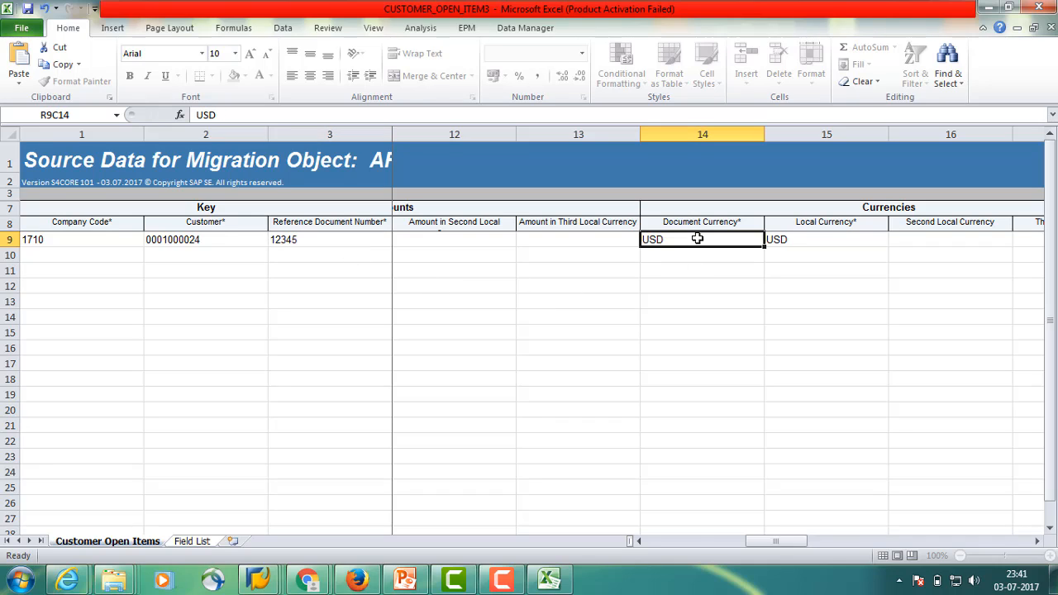
Review the open item's local currency, baseline date for due date calculation and amount in document currency in row 9
left_click(813, 238)
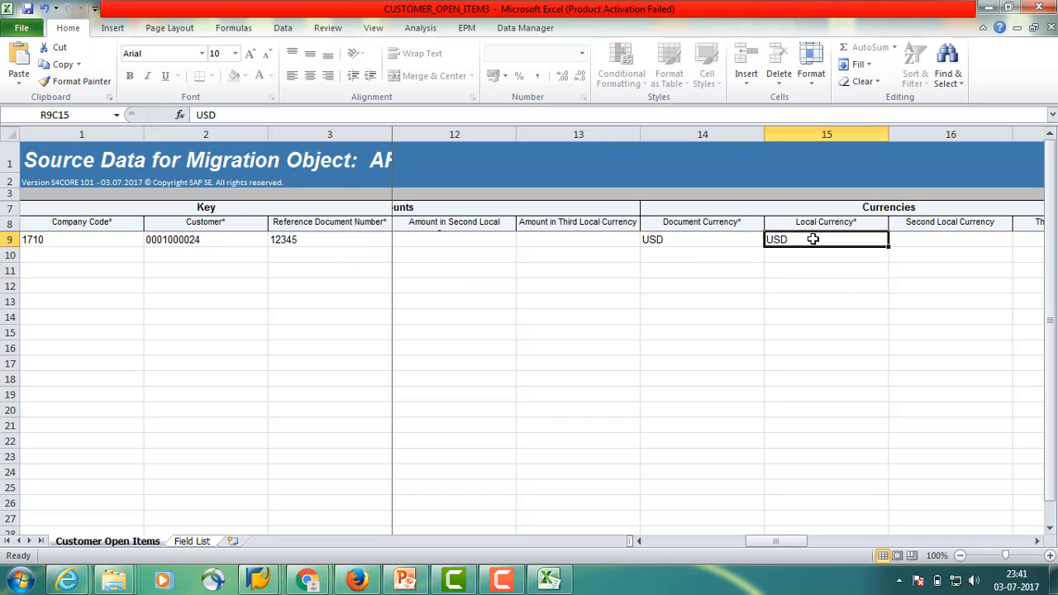
left_click(1037, 540)
left_click(1038, 540)
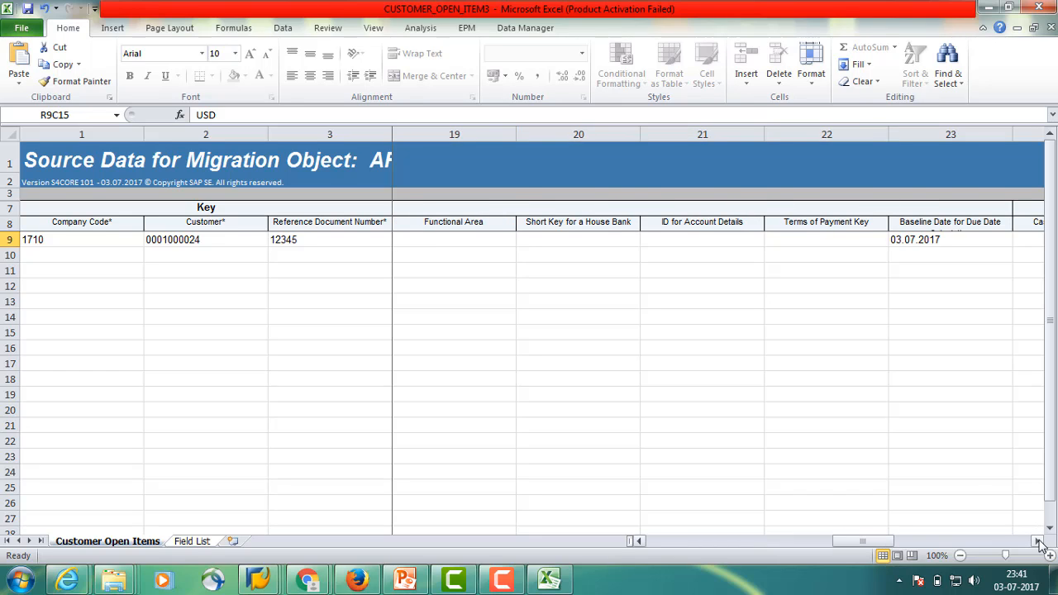
left_click(1037, 540)
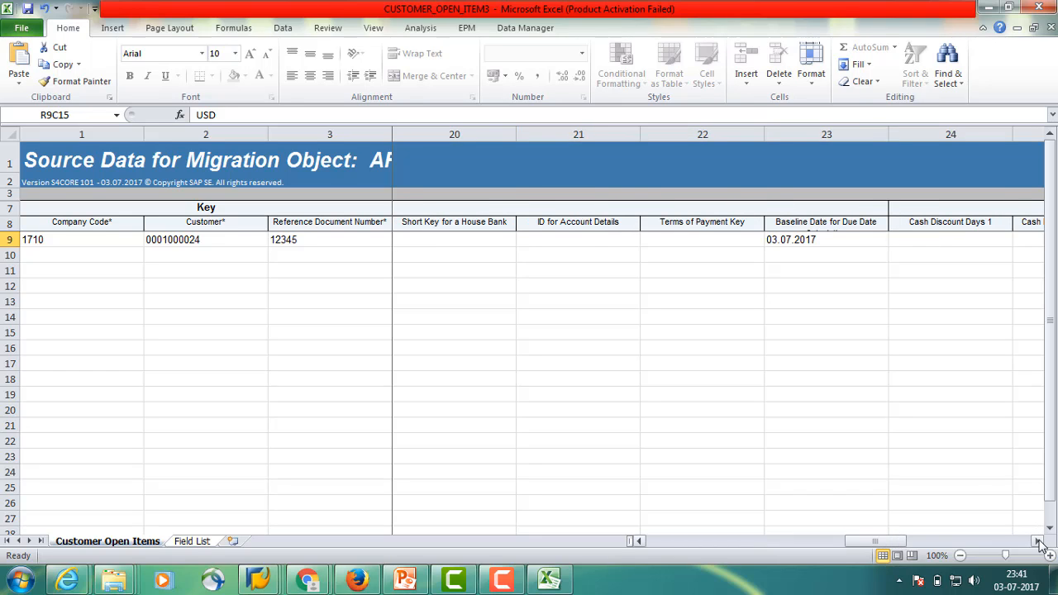
left_click(774, 239)
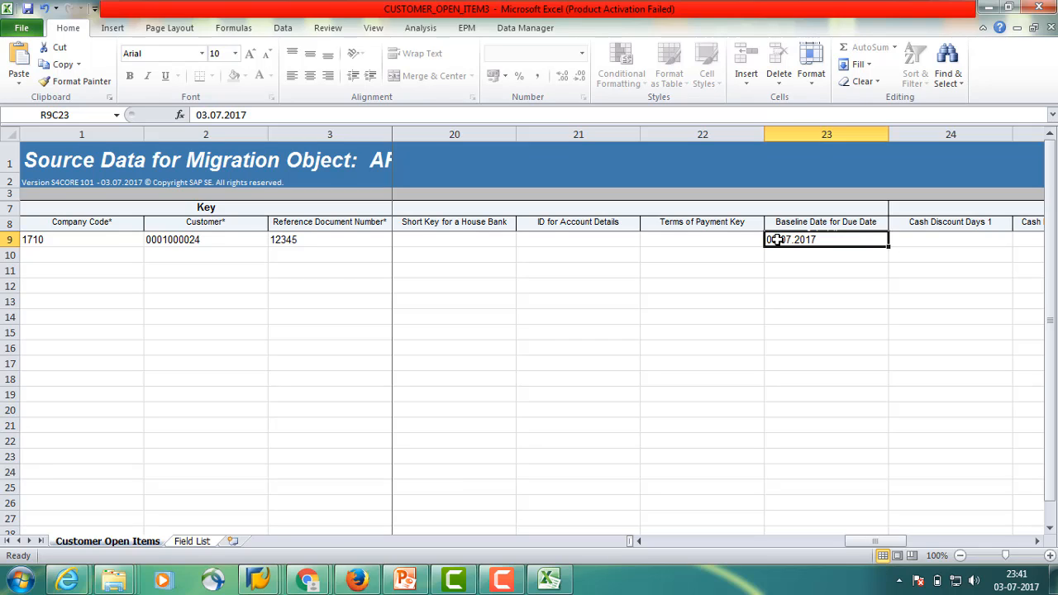
left_click(805, 285)
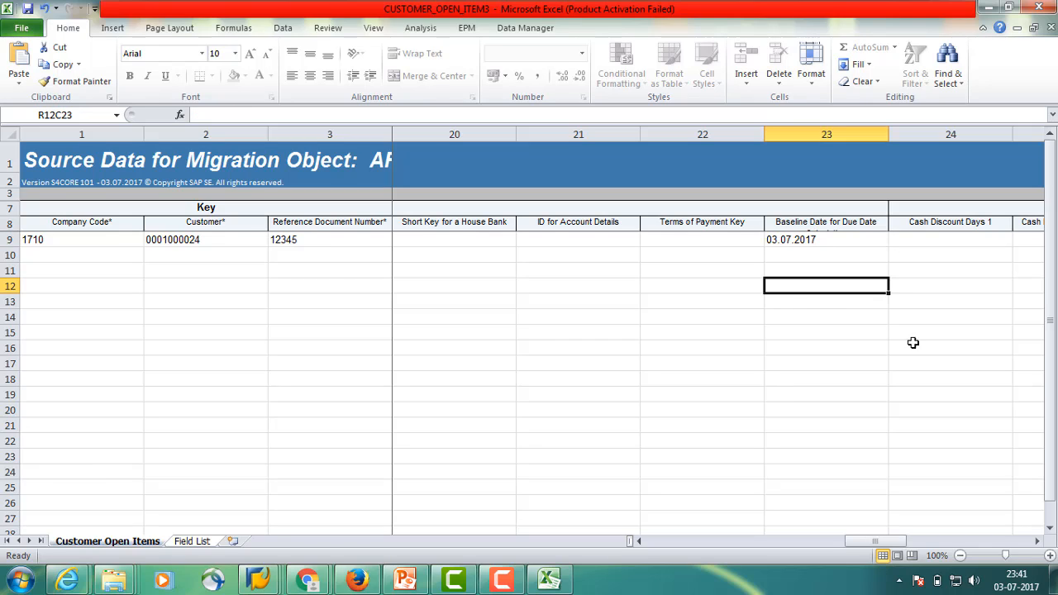
left_click(791, 240)
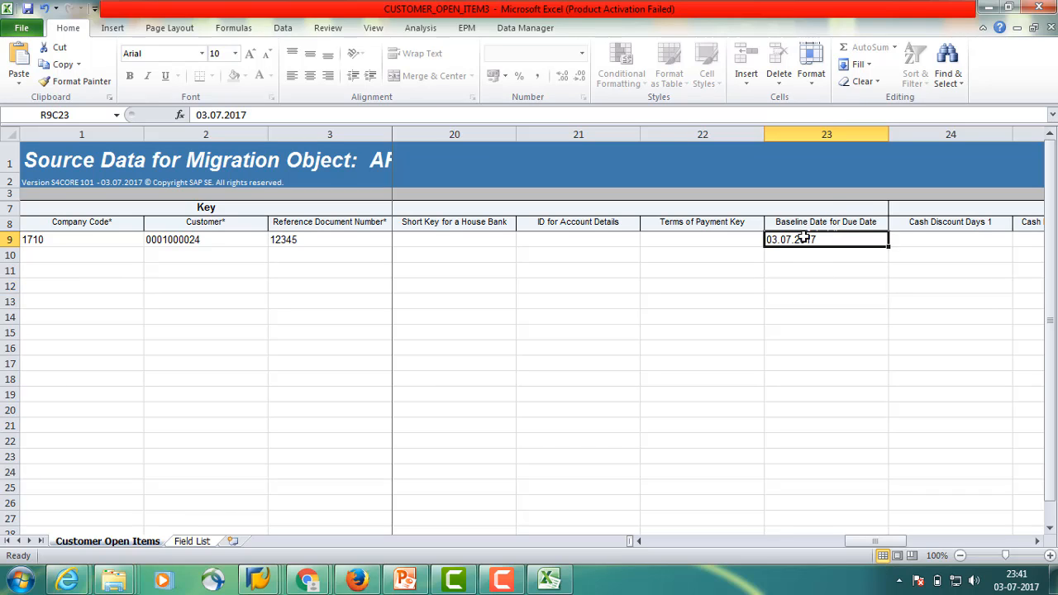
left_click(809, 288)
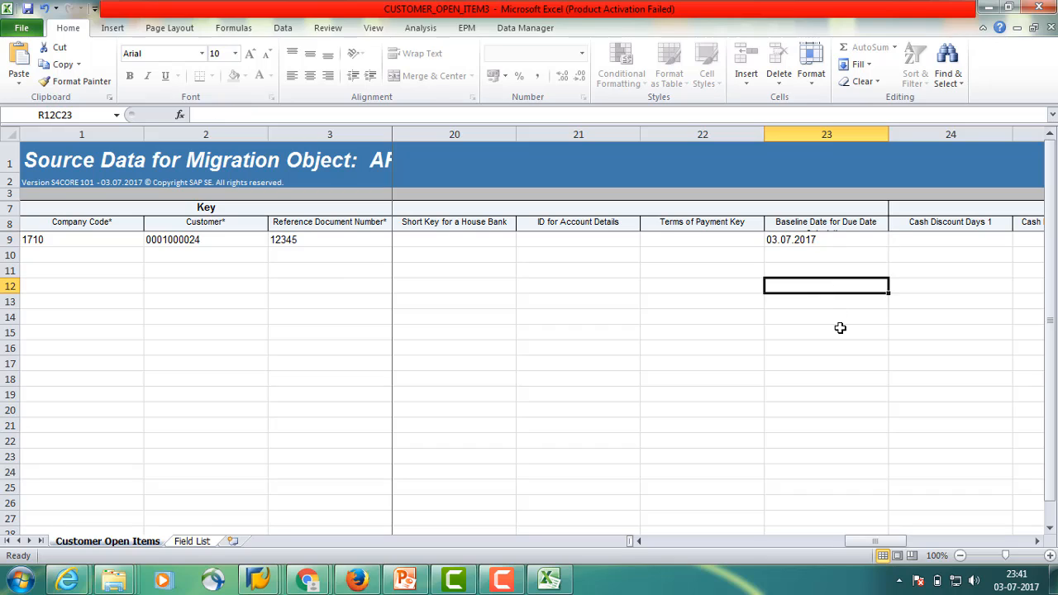
left_click(801, 241)
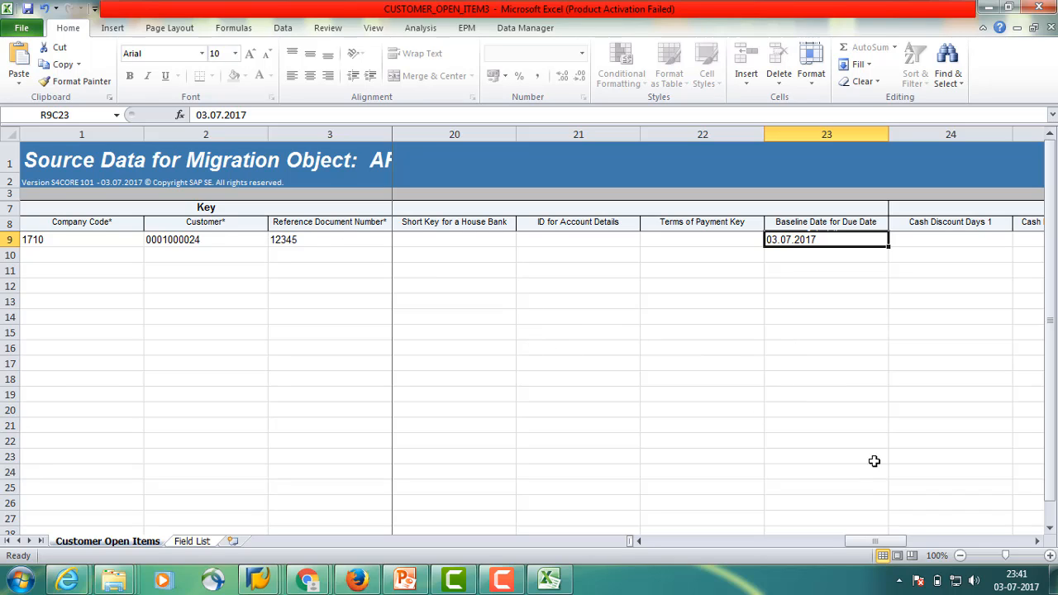
left_click_drag(1036, 546, 691, 551)
left_click(914, 244)
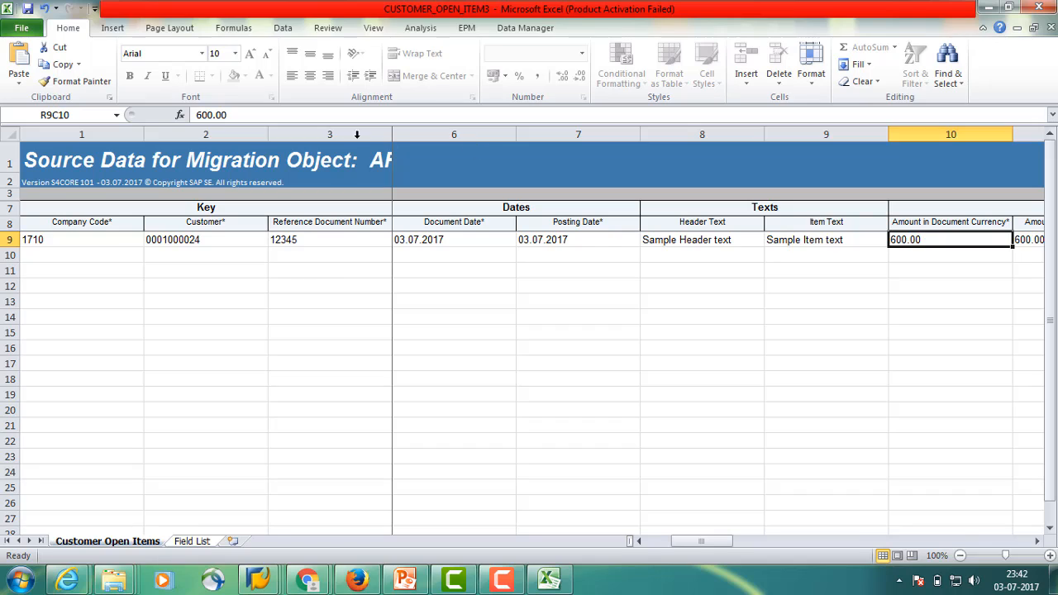
Set the amount in document currency in row 9 of the Customer Open Items sheet to 950.00
double_click(903, 239)
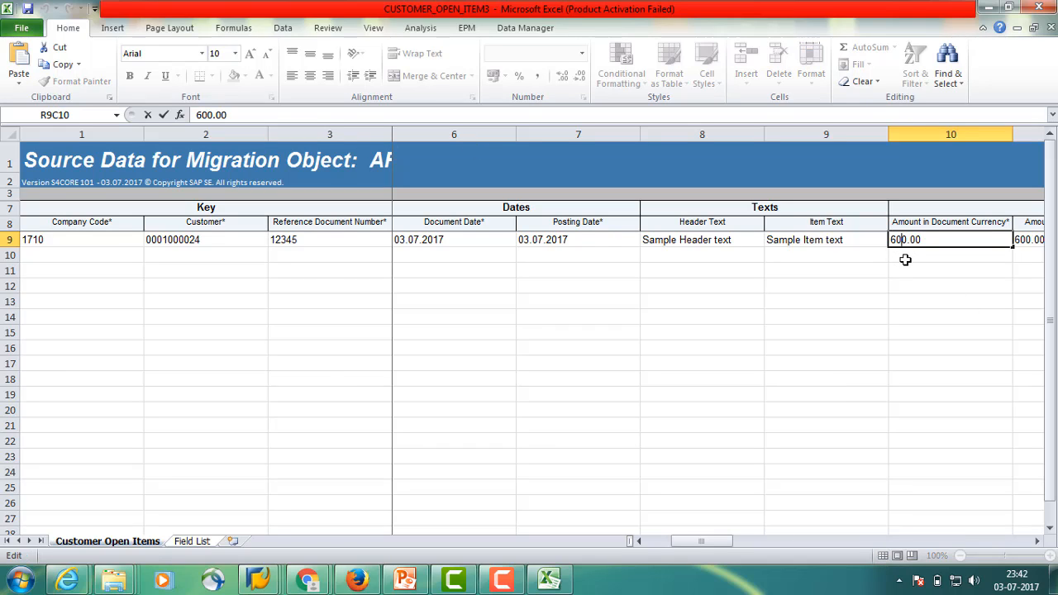
key("BackSpace")
key("BackSpace")
type("95")
key("Return")
left_click(922, 239)
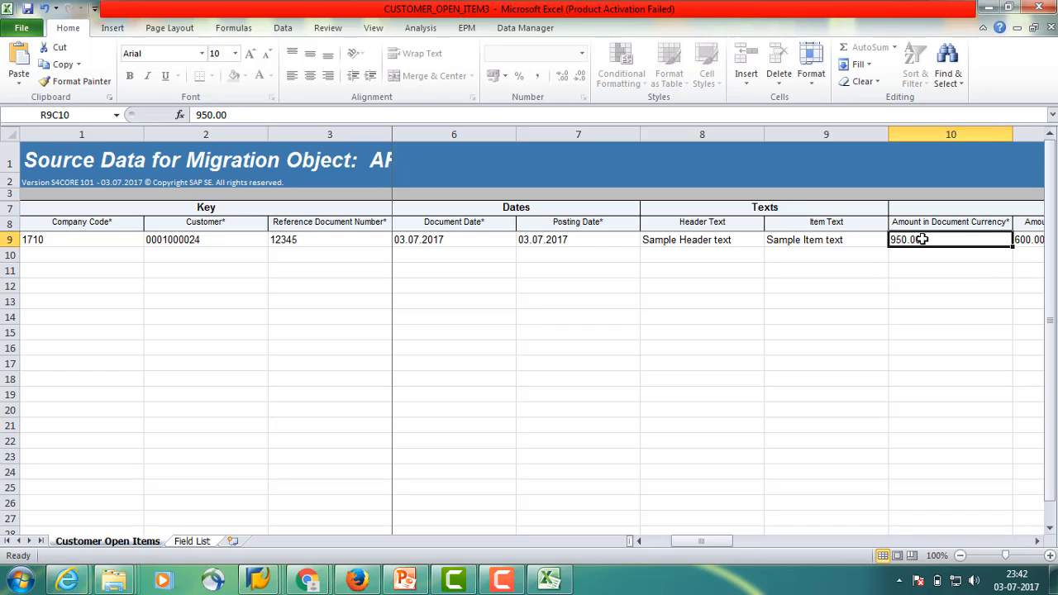
Set the amount in local currency in row 9 to 950.00
left_click(1037, 541)
left_click(1037, 541)
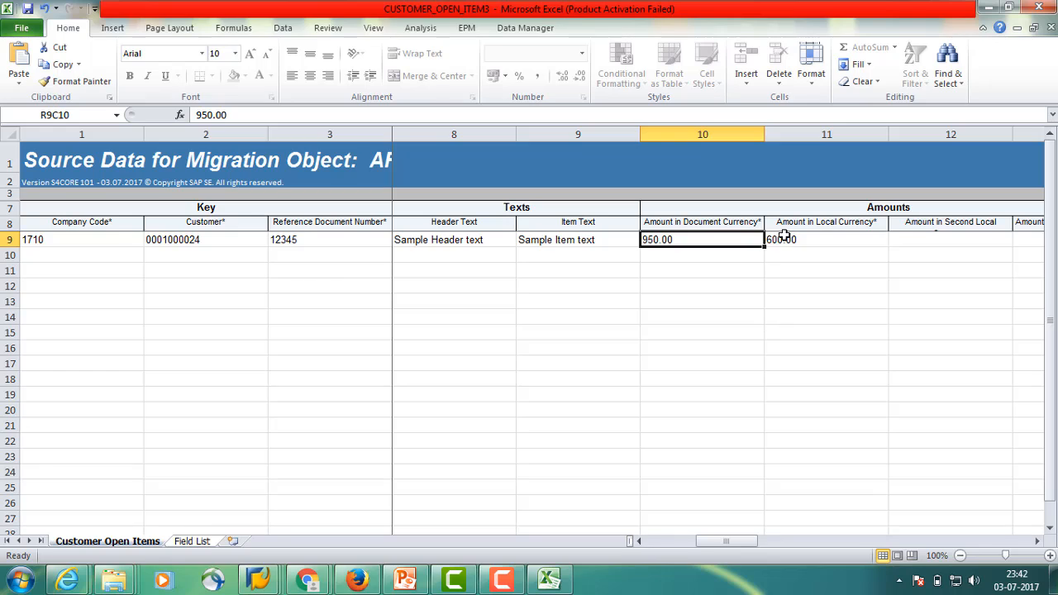
left_click(780, 239)
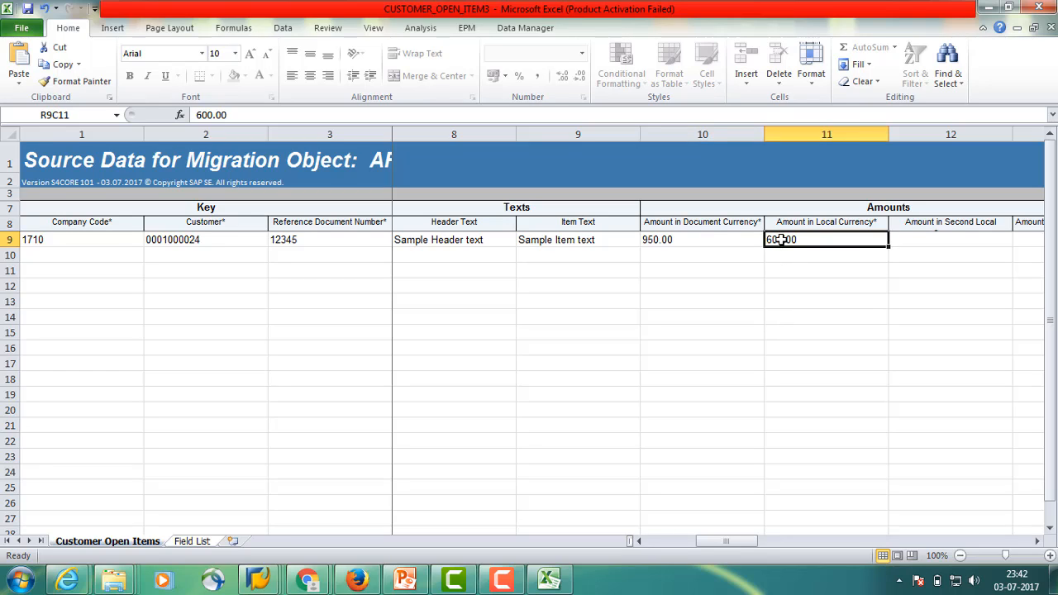
double_click(782, 248)
key("BackSpace")
key("BackSpace")
key("BackSpace")
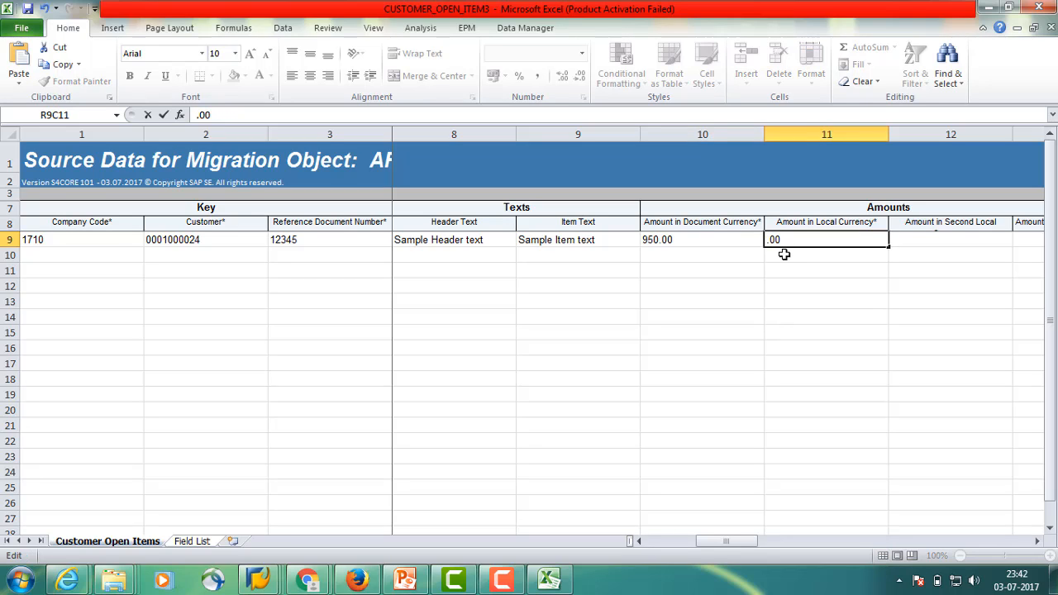
type("950")
left_click(812, 300)
key("alt")
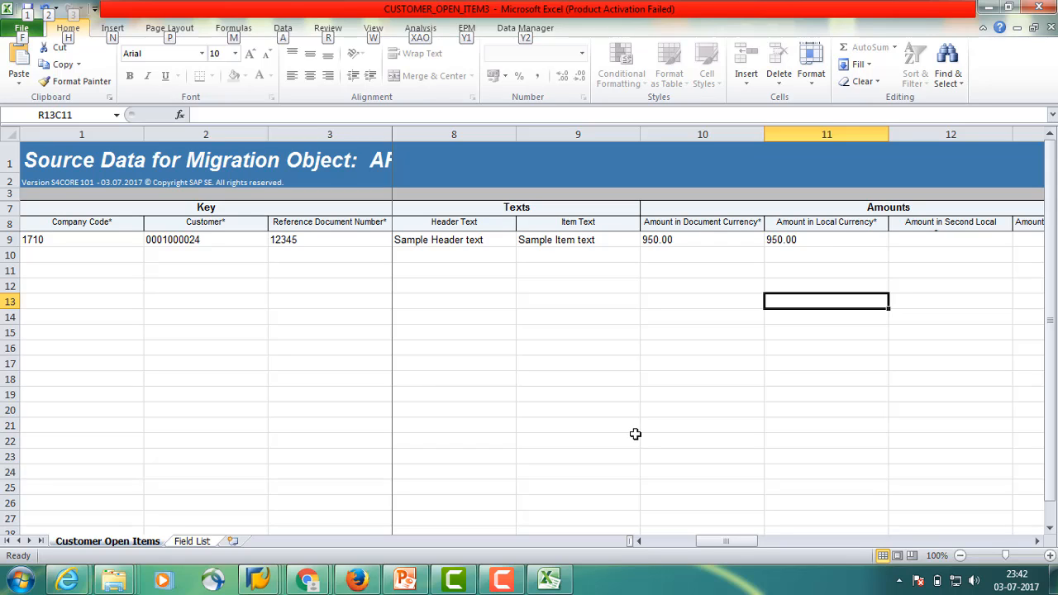
left_click(306, 400)
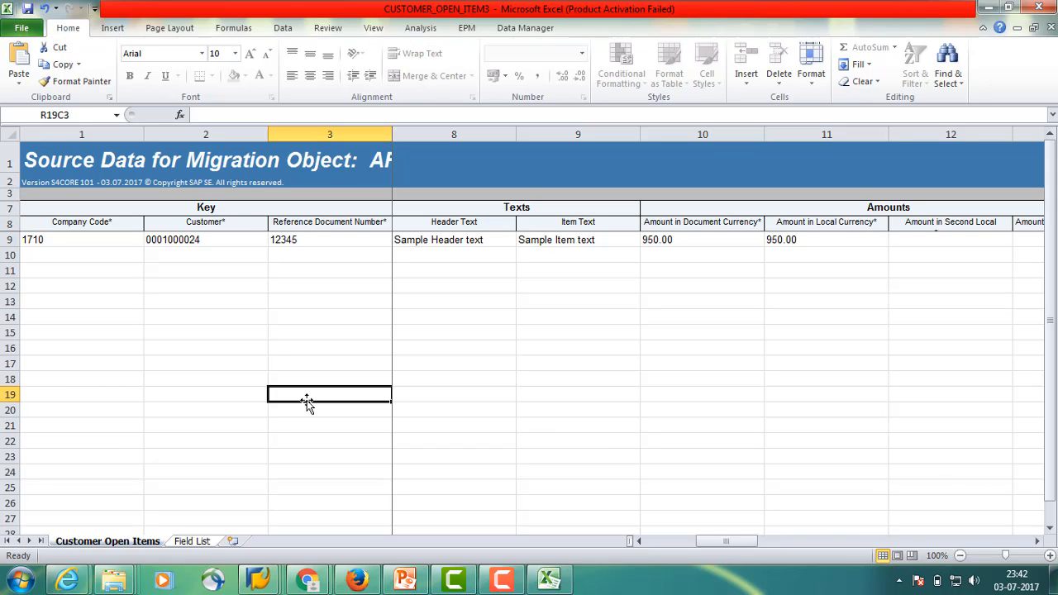
left_click(441, 362)
left_click_drag(728, 539, 634, 540)
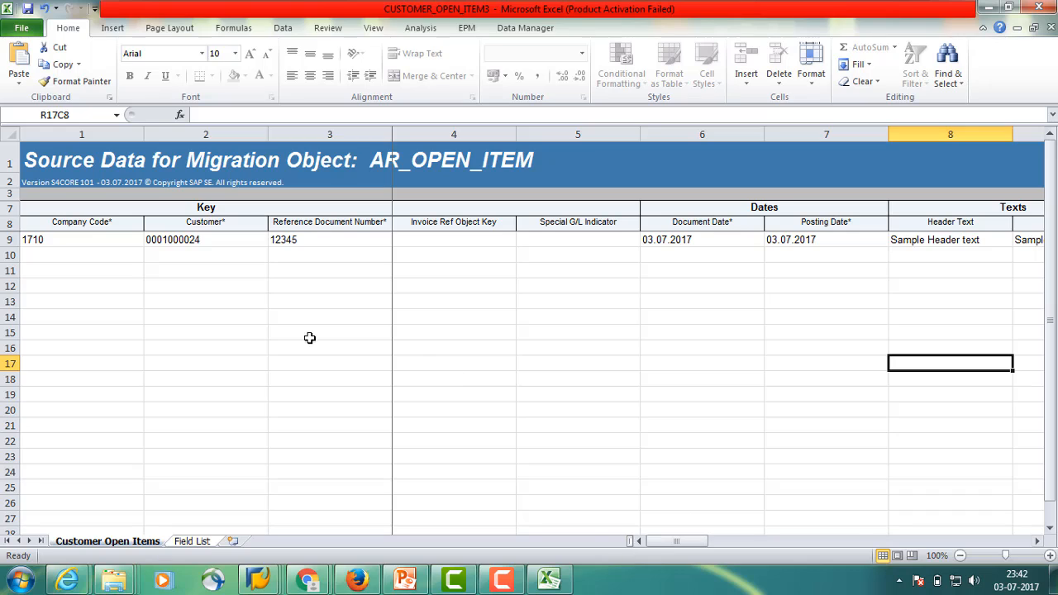
left_click(238, 351)
left_click(342, 366)
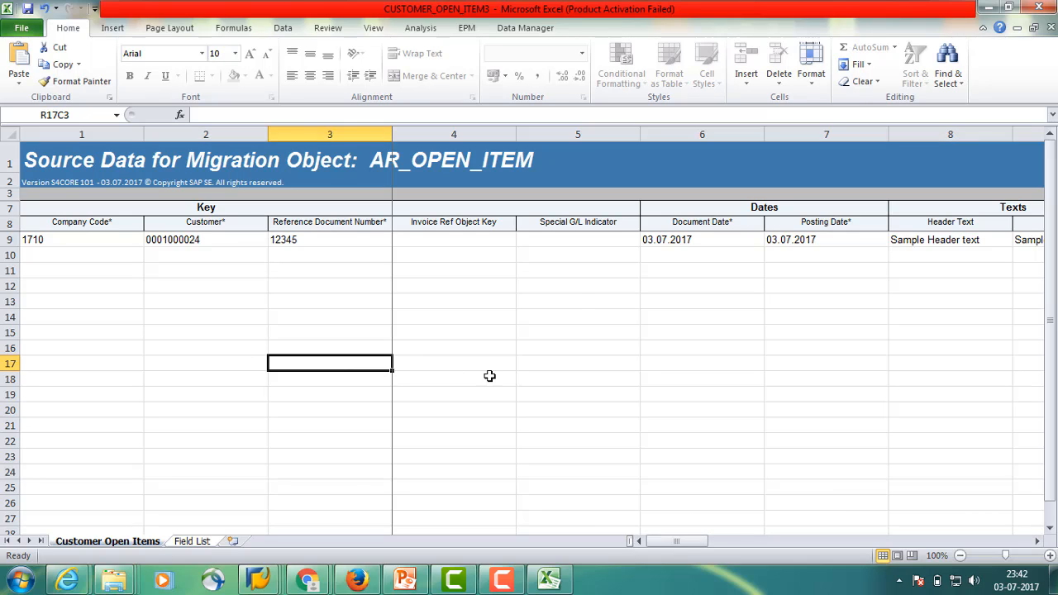
Close the CUSTOMER_OPEN_ITEM3 workbook with its changes saved and switch to Internet Explorer with the Migration of Customer open items object
left_click(1038, 8)
left_click(476, 312)
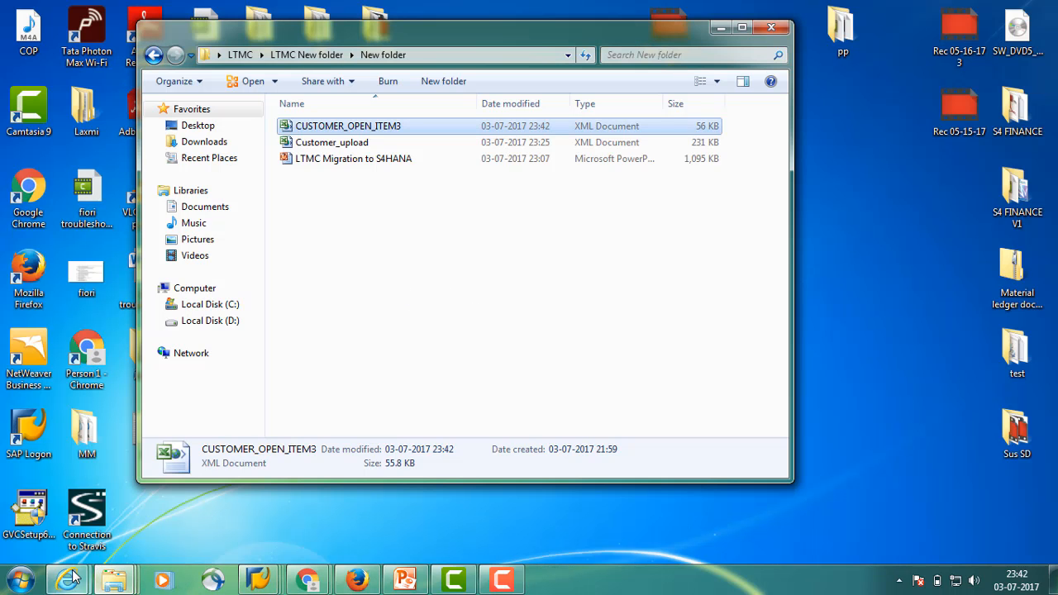
mouse_move(67, 581)
left_click(239, 532)
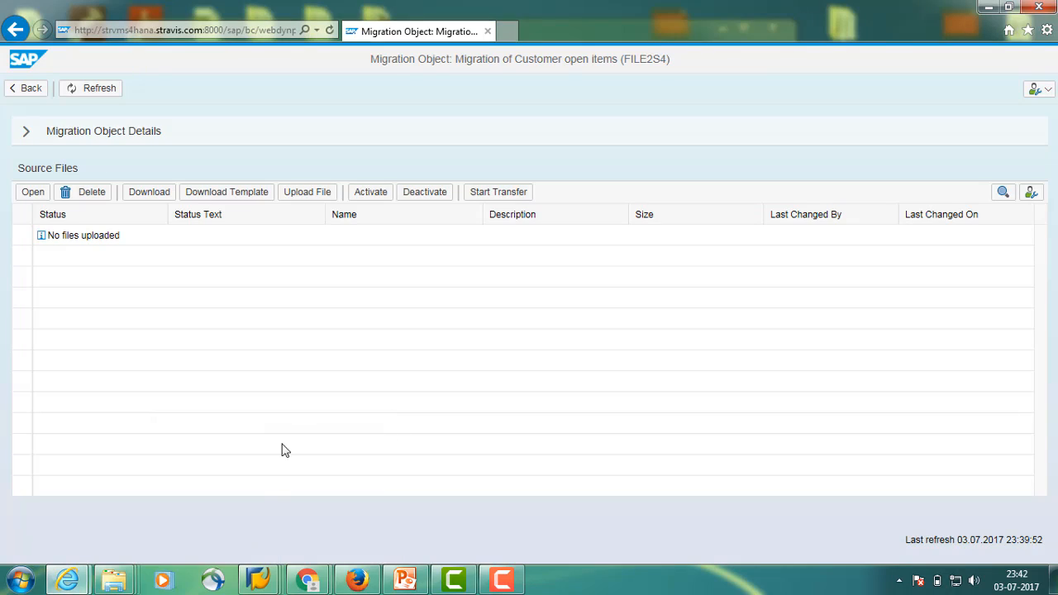
Upload the CUSTOMER_OPEN_ITEM3 source file with description Customer_opening_balance and a comment calling it a sample upload for the customer opening balance
left_click(315, 199)
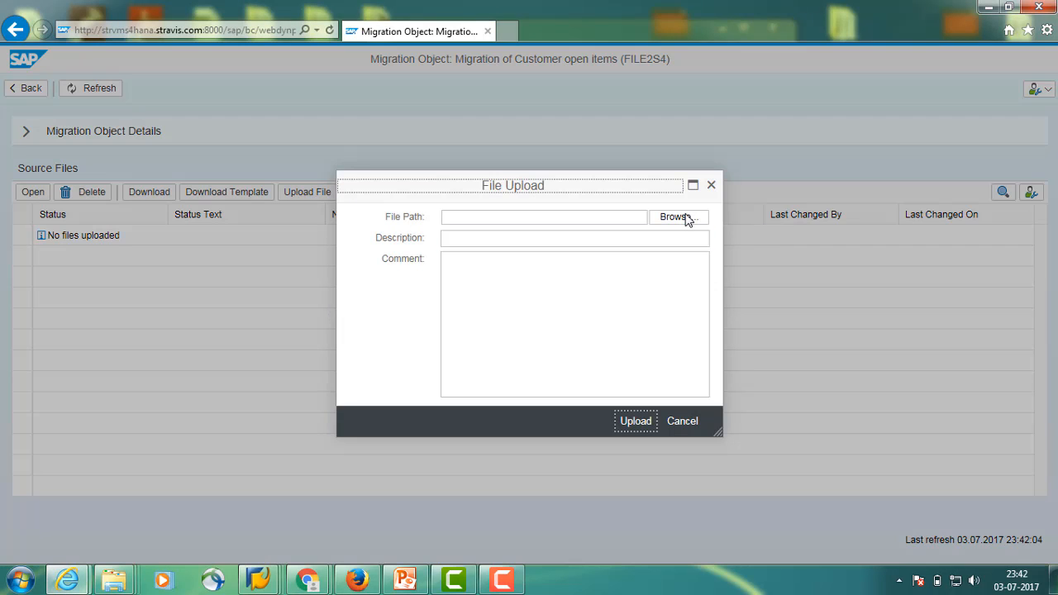
left_click(685, 220)
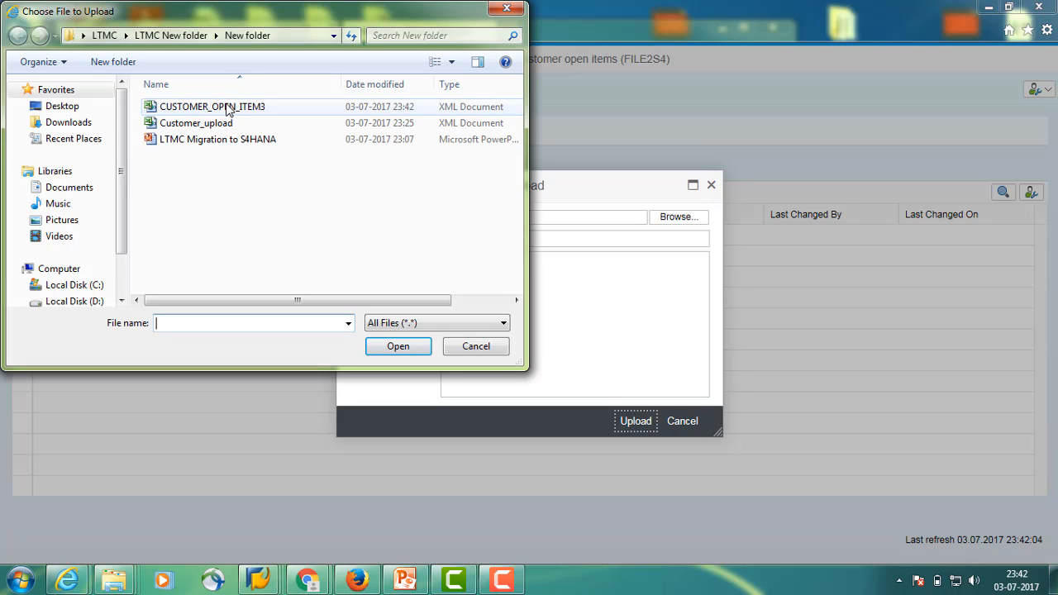
double_click(227, 109)
left_click(458, 235)
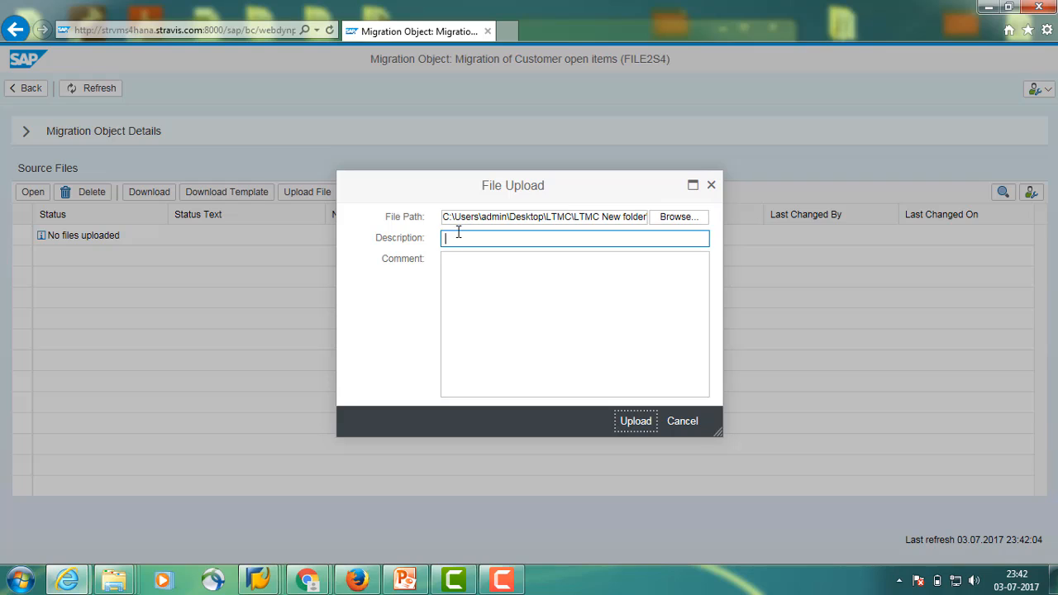
type("Customer")
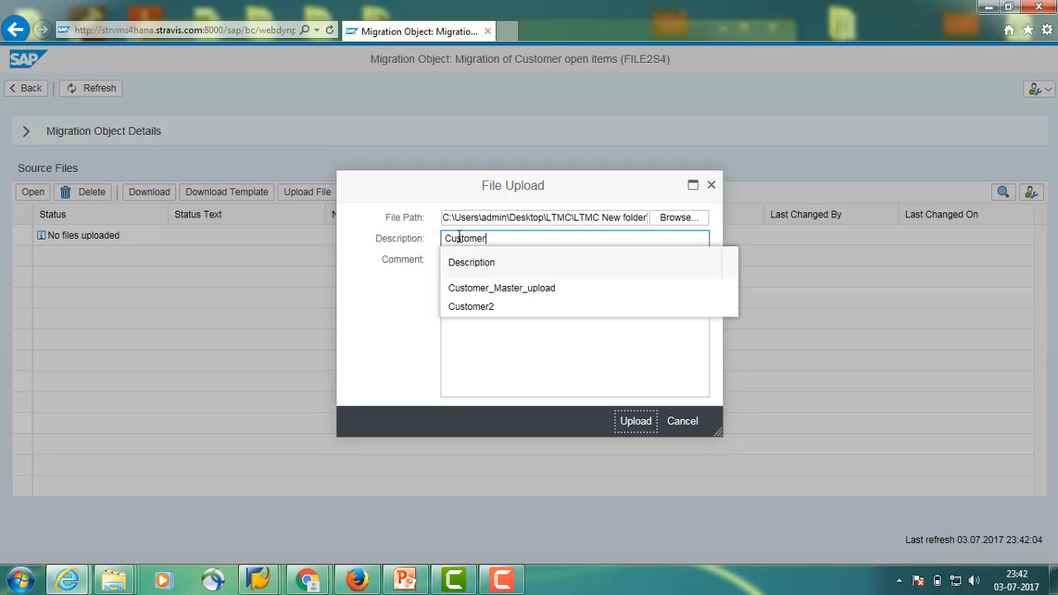
type("_opening_balance")
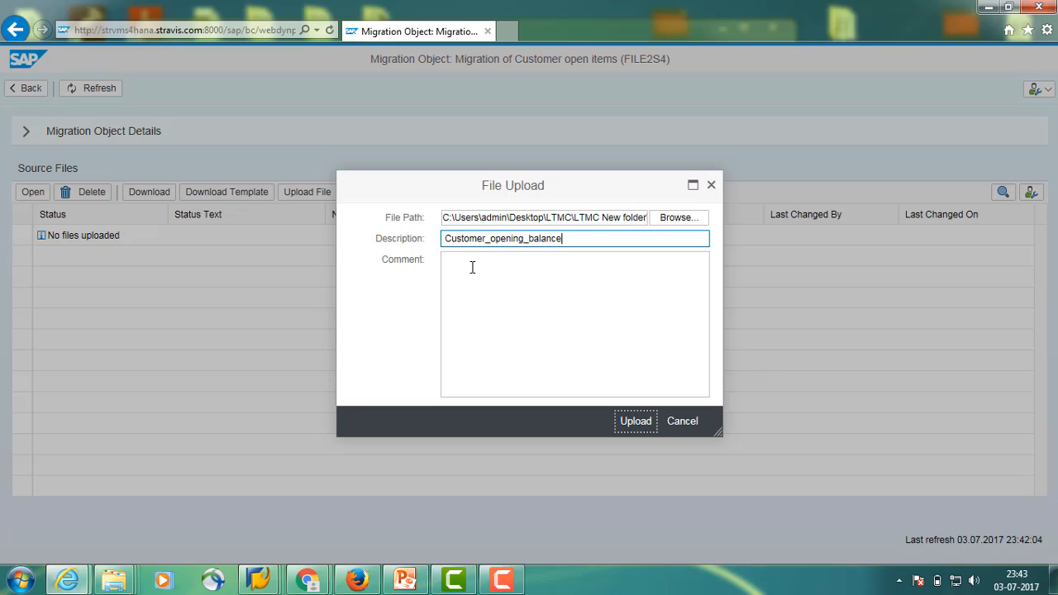
left_click(472, 267)
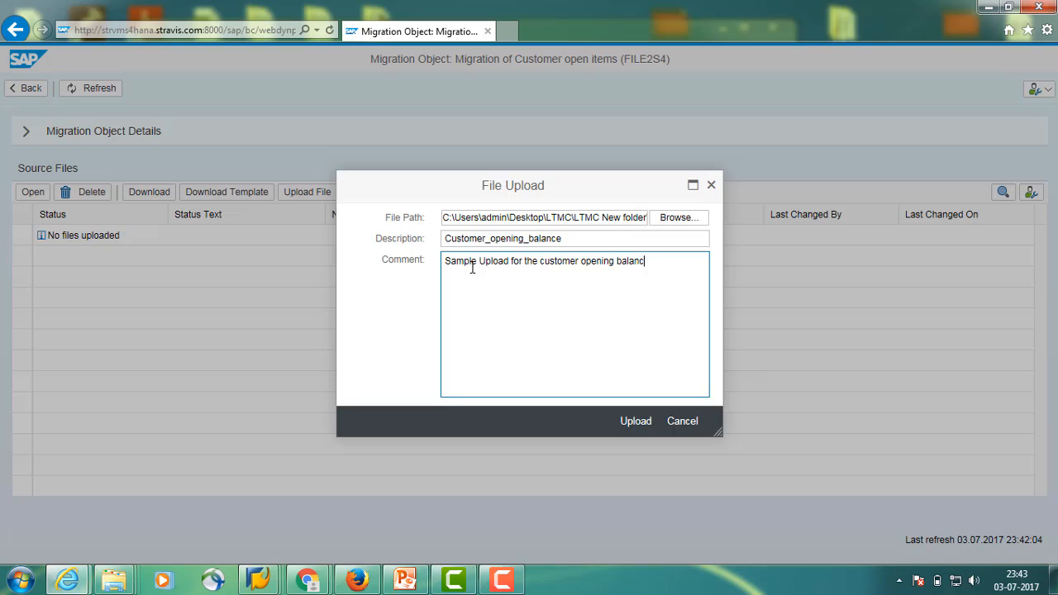
left_click(646, 427)
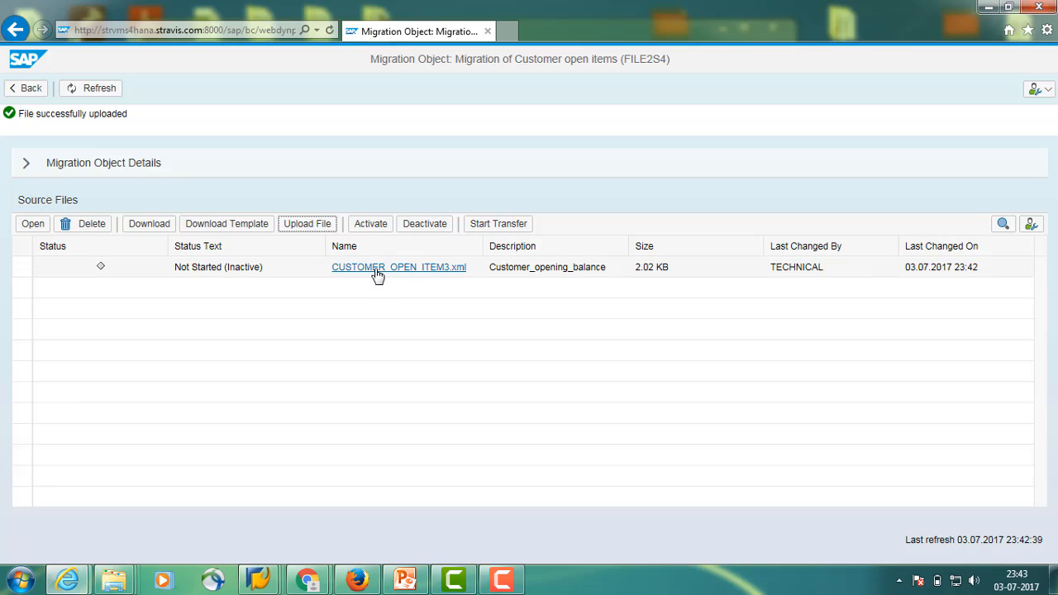
Open the uploaded CUSTOMER_OPEN_ITEM3.xml to check its Customer Open Items data record, and return to the source files
left_click(377, 269)
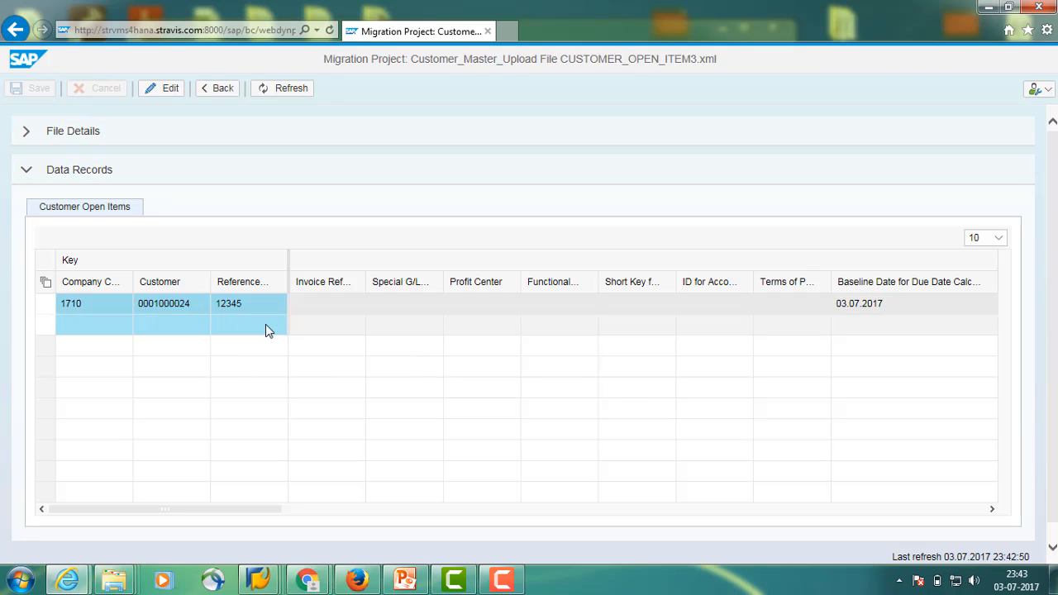
left_click(329, 306)
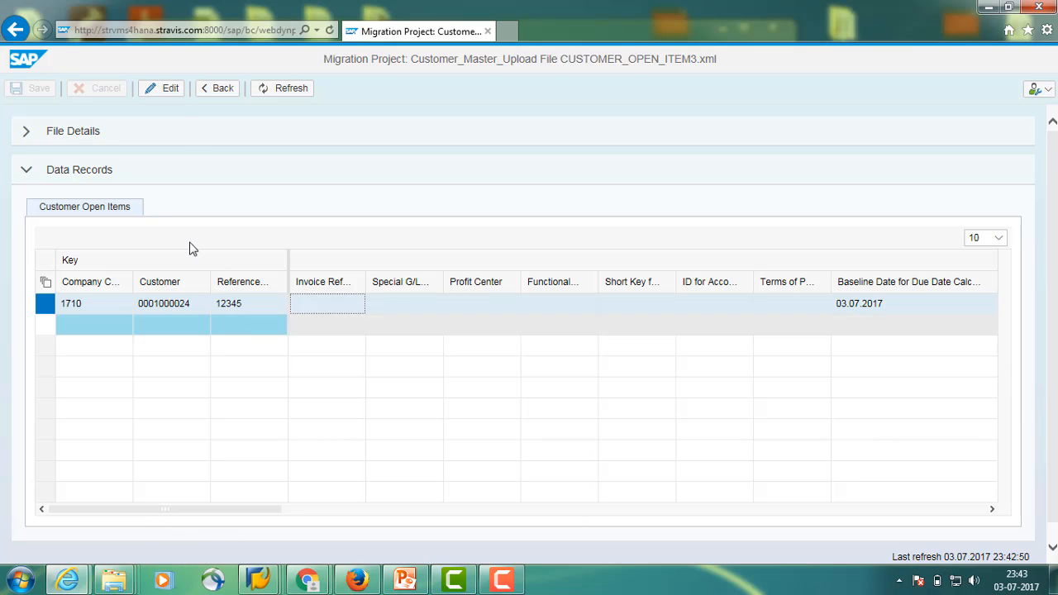
left_click(212, 93)
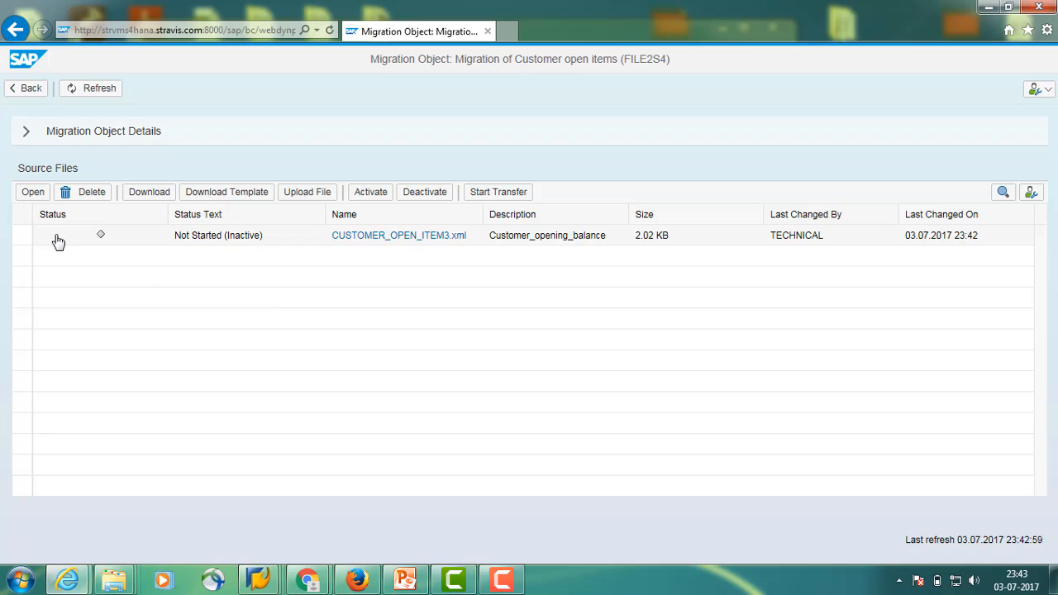
Activate the uploaded CUSTOMER_OPEN_ITEM3.xml file, start its transfer and close the data validation progress dialog
left_click(18, 238)
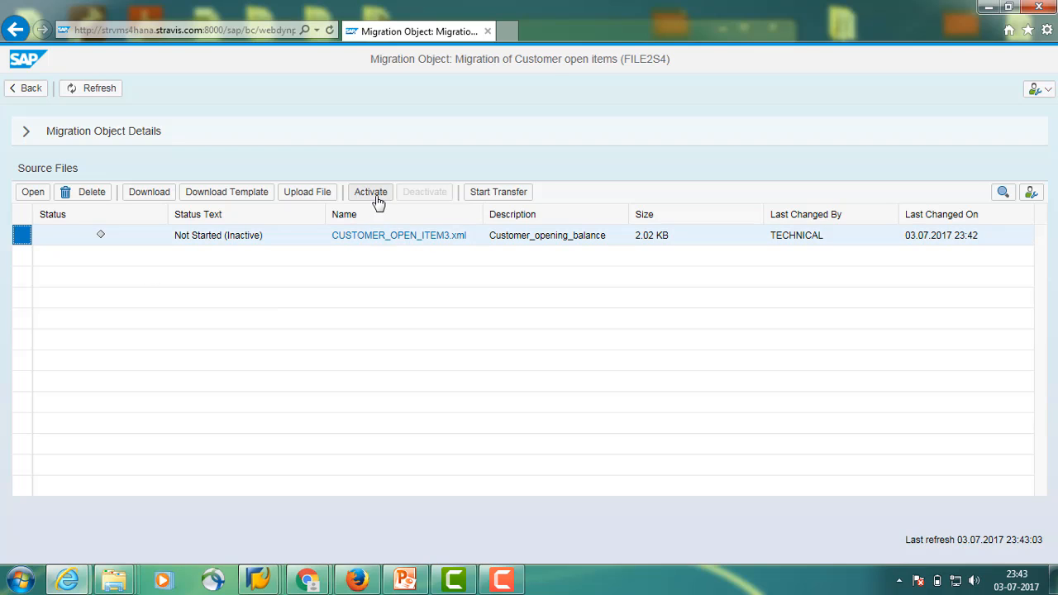
left_click(374, 195)
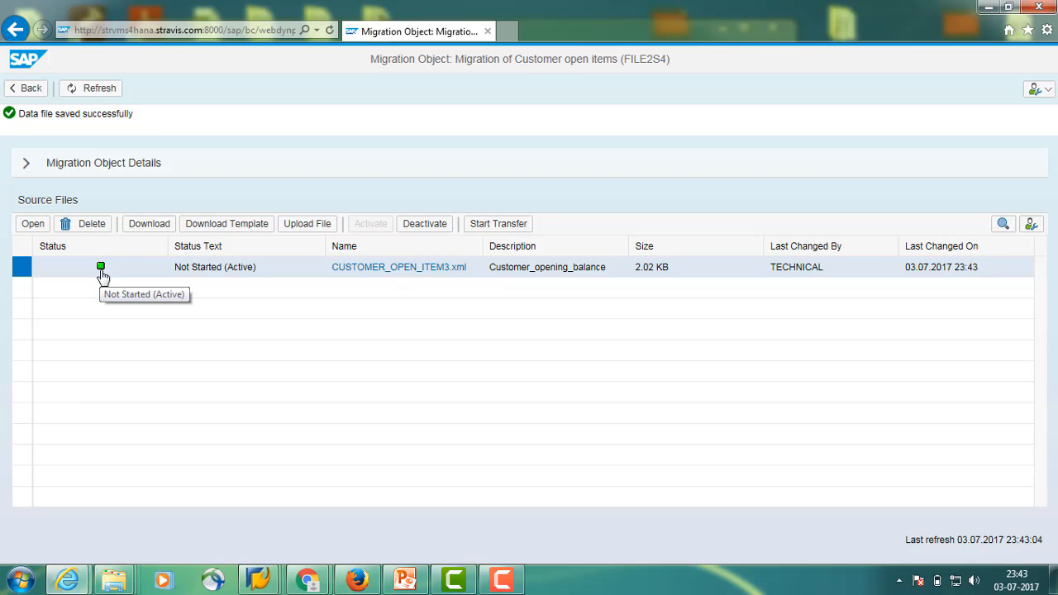
left_click(493, 229)
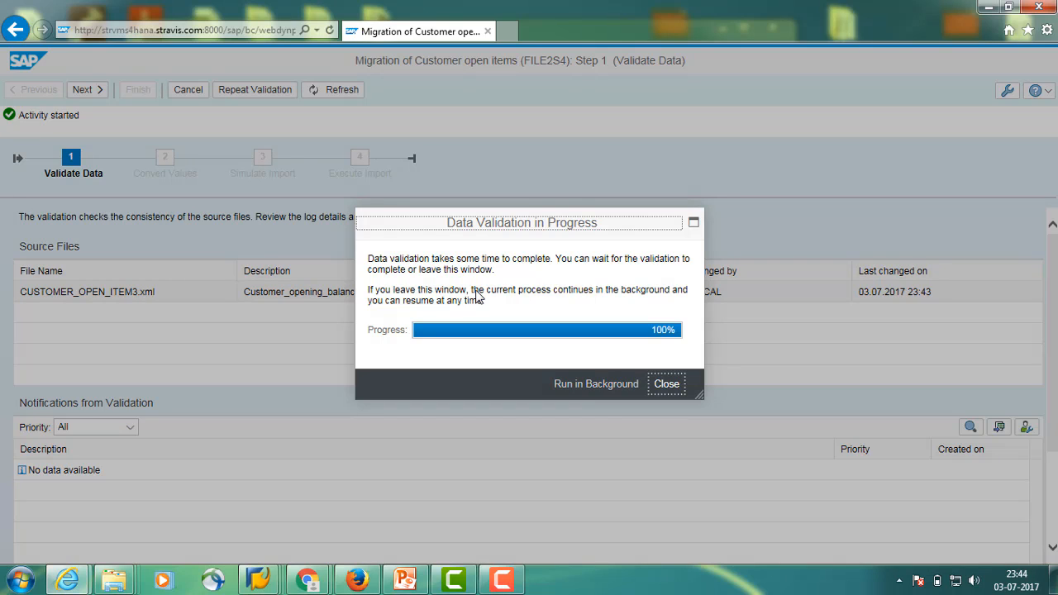
left_click(674, 392)
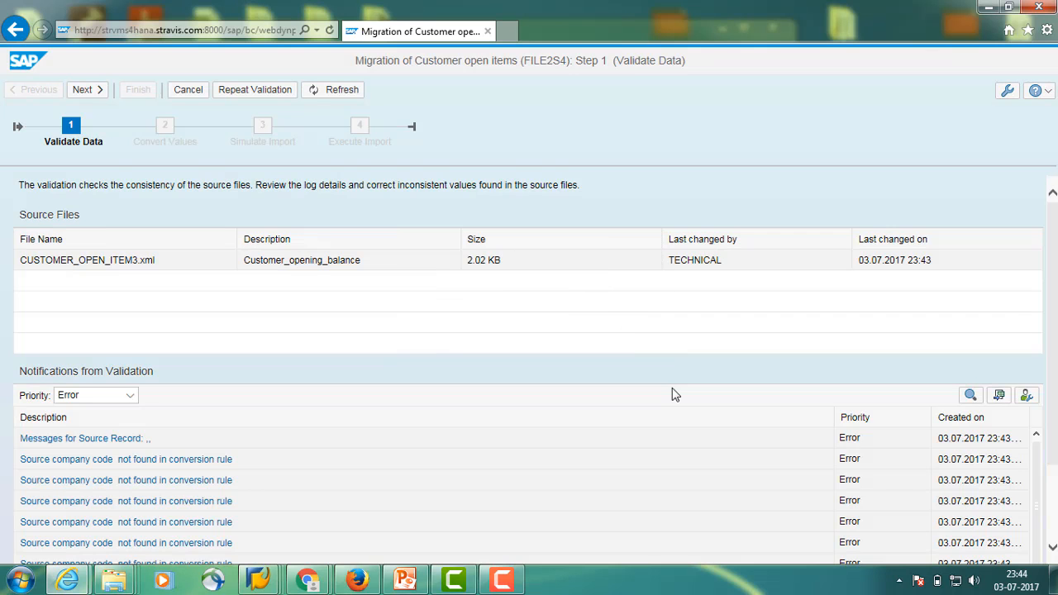
Review the error notifications from validation and proceed to the Convert Values stage
scroll(338, 472, "down", 1)
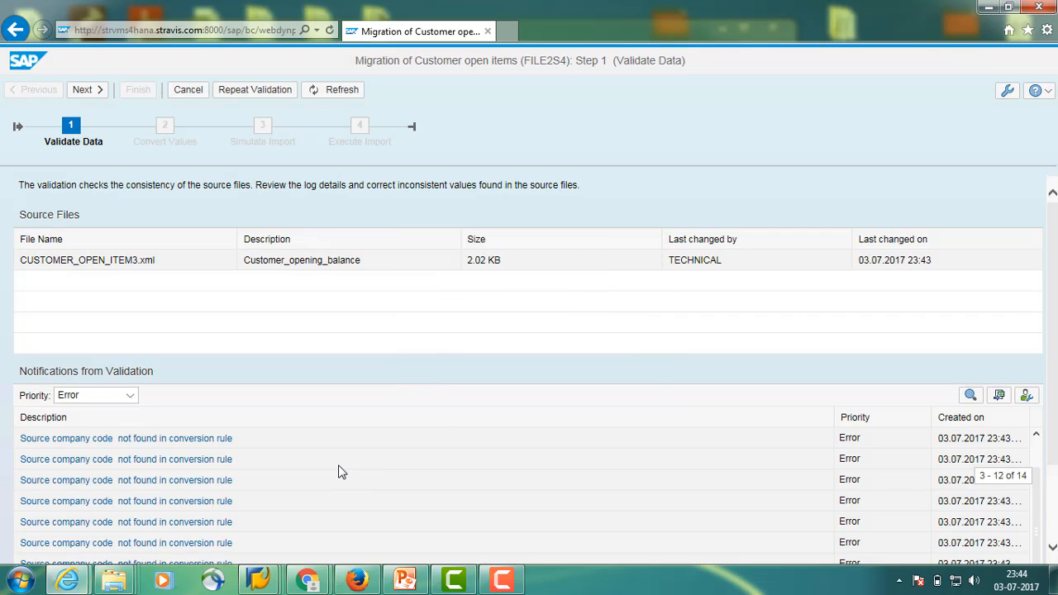
scroll(338, 472, "down", 3)
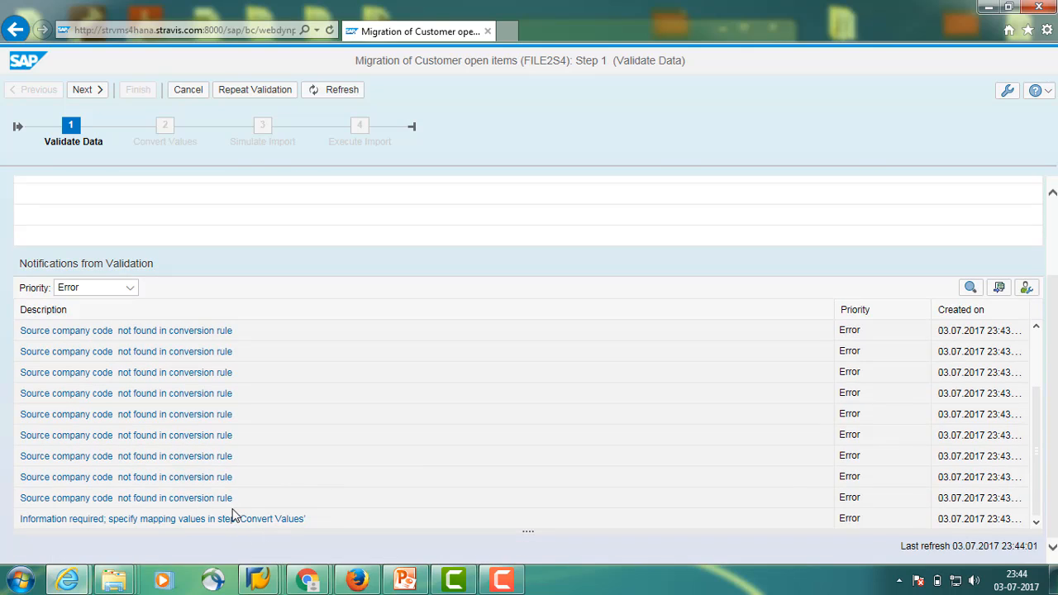
scroll(365, 449, "up", 1)
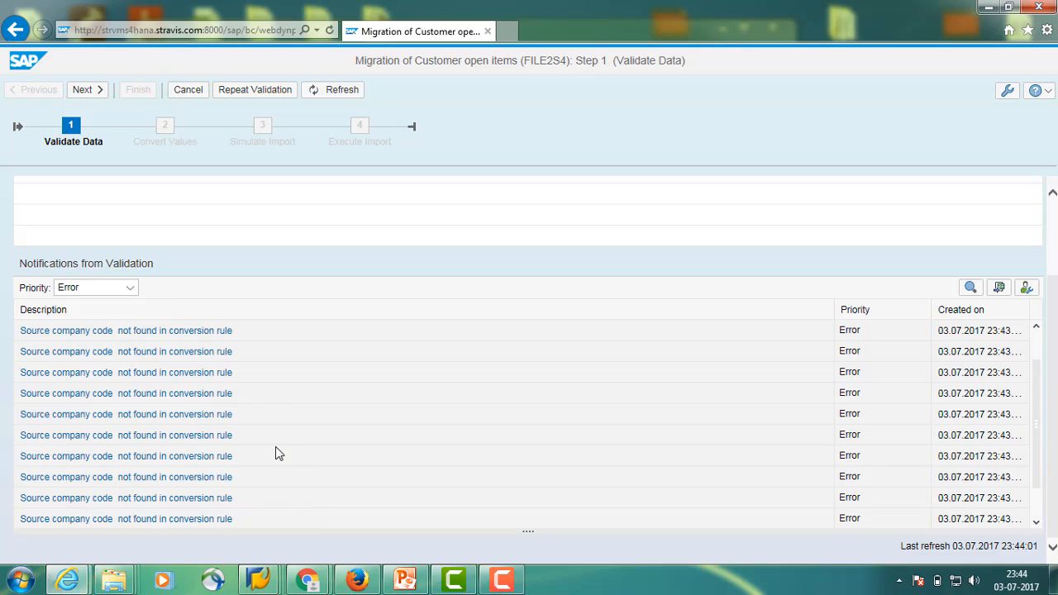
left_click_drag(1034, 425, 1039, 366)
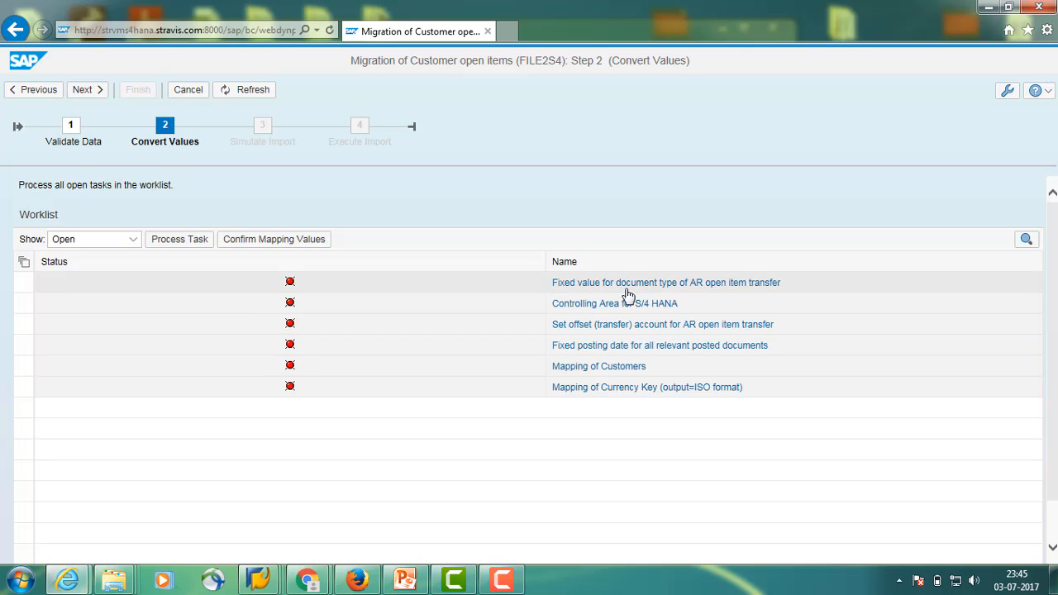
Set the customizing value of the fixed document type for AR open item transfer to UE and save it
left_click(708, 285)
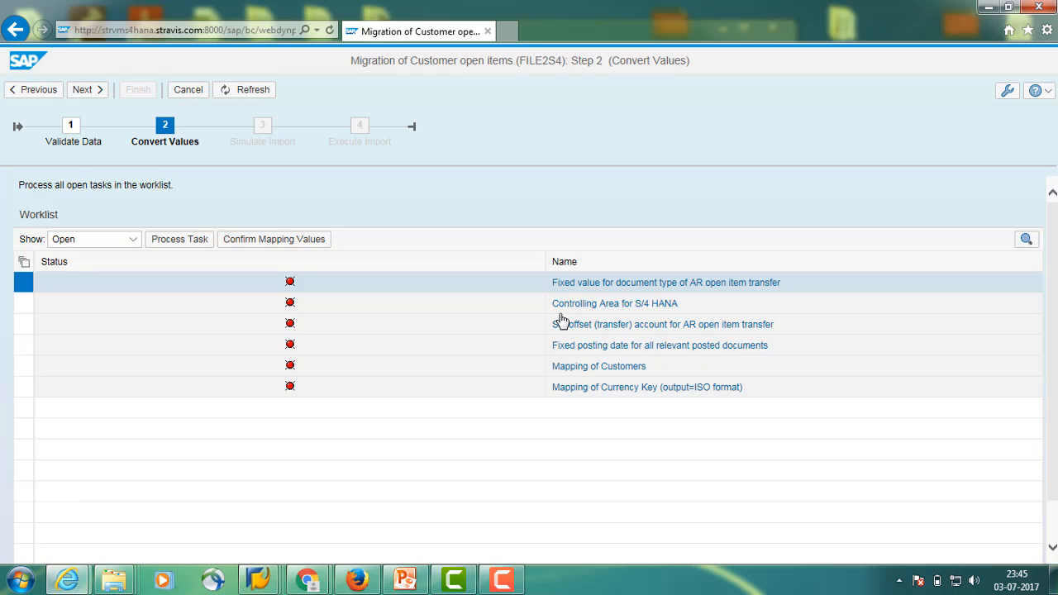
left_click(616, 283)
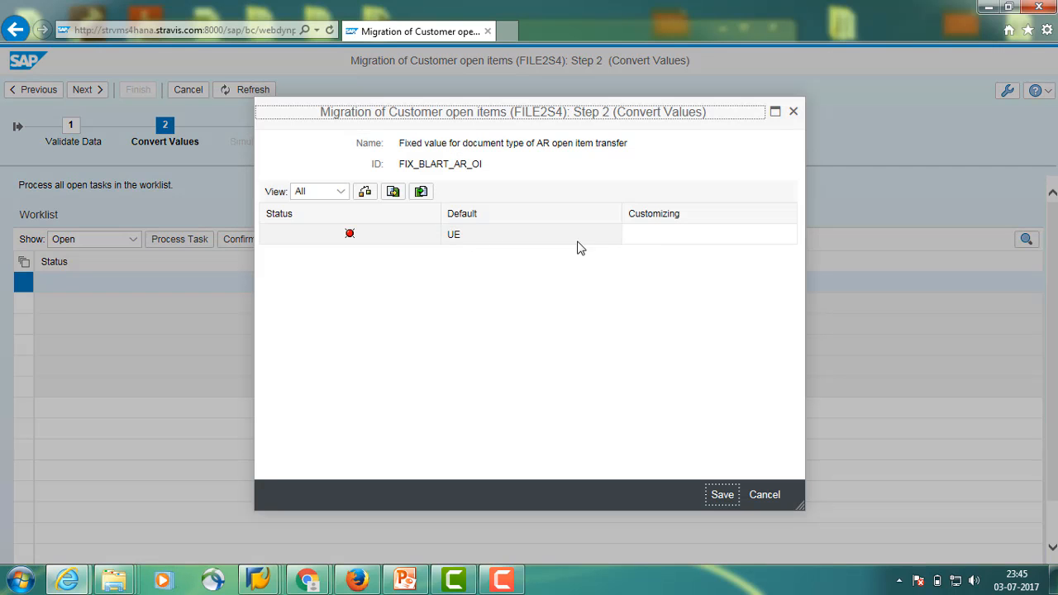
left_click(662, 238)
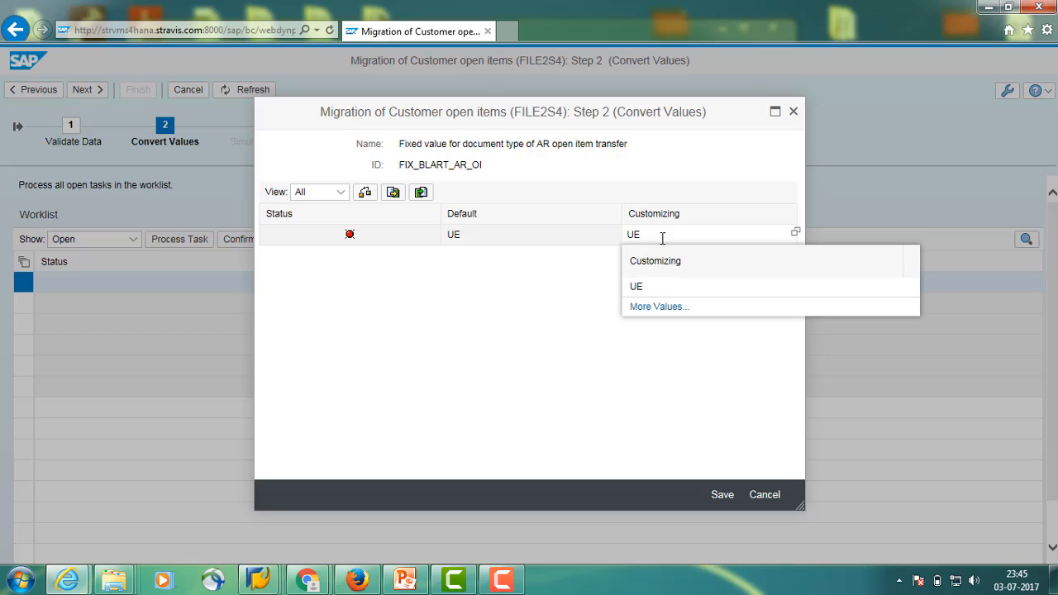
left_click(653, 286)
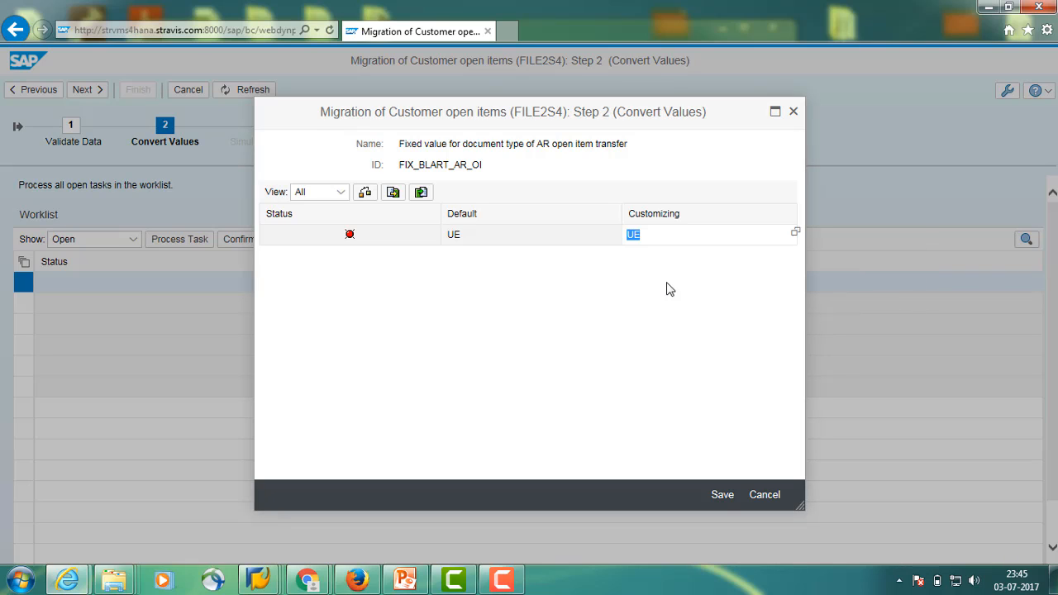
left_click(723, 498)
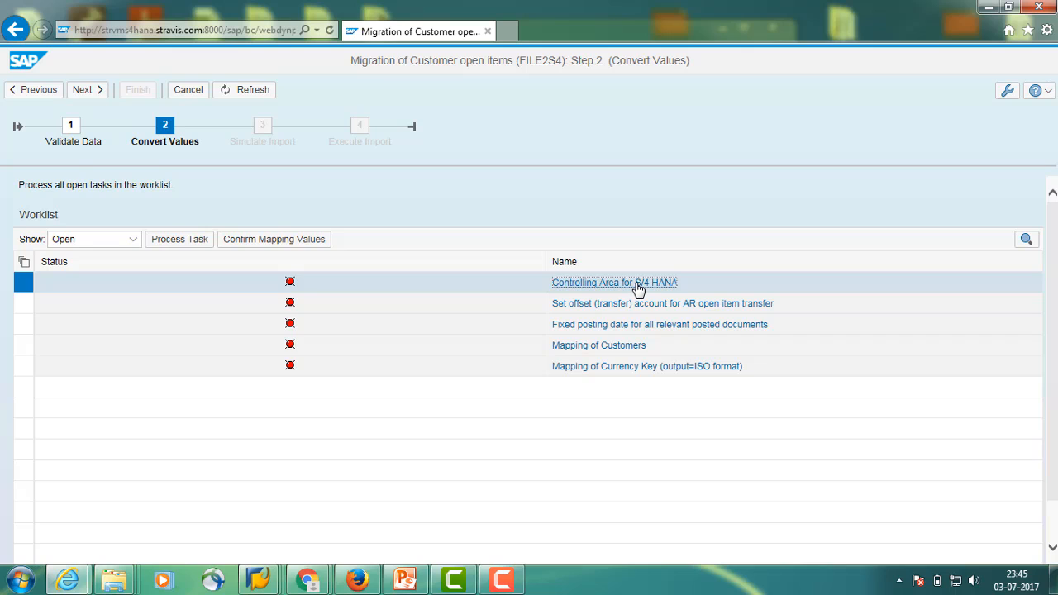
Set the customizing value of the Controlling Area for S/4 HANA to A000 and save it
left_click(619, 284)
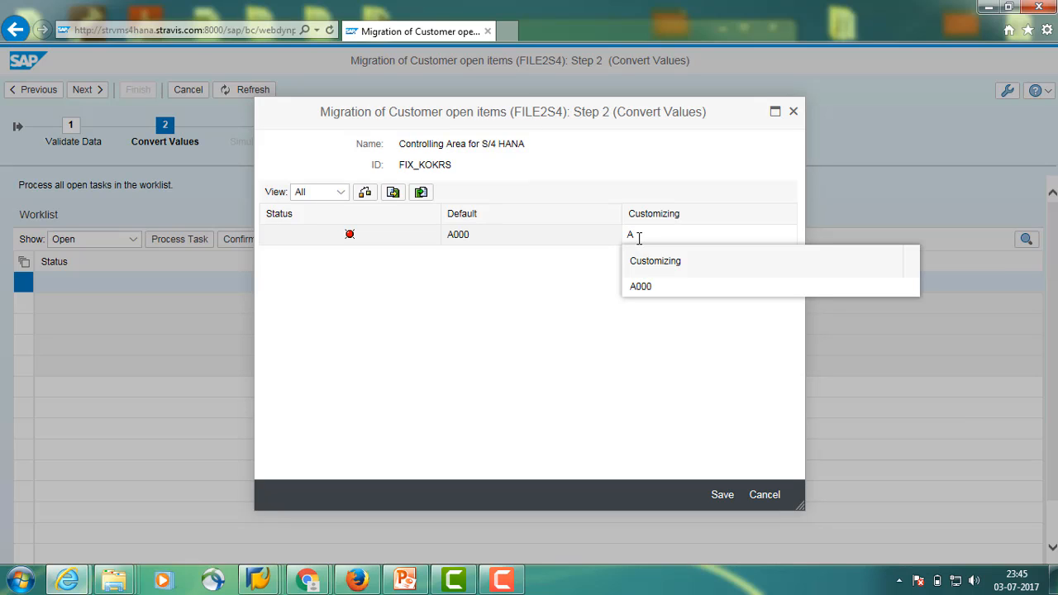
type("A000")
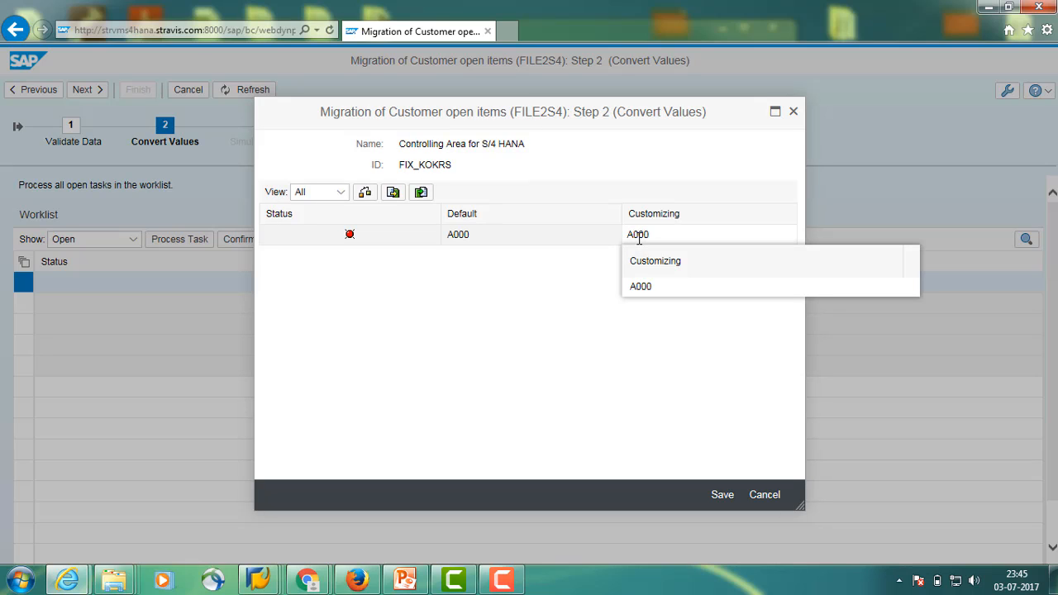
left_click(666, 287)
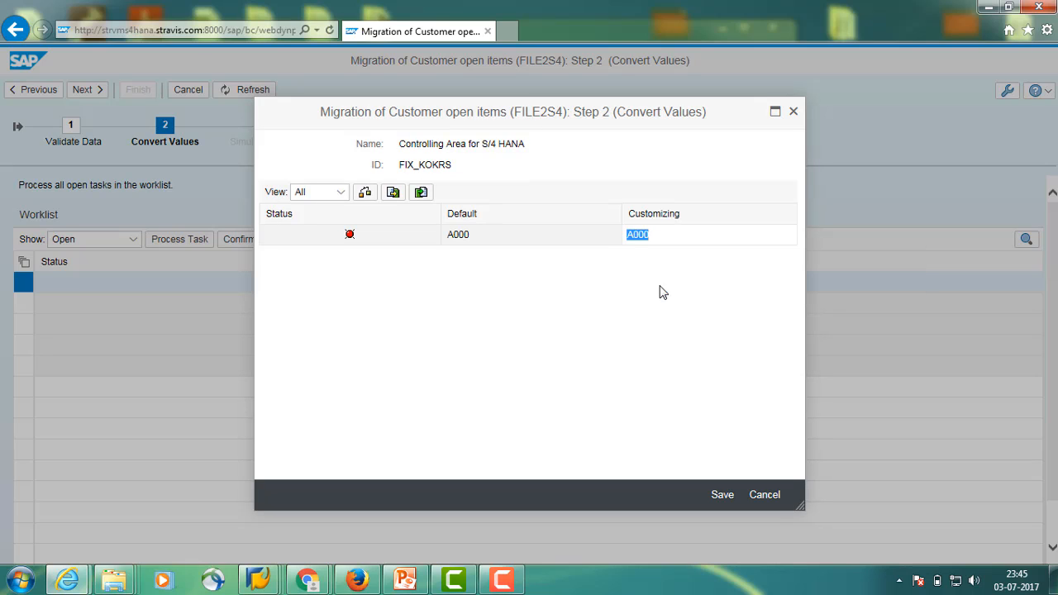
left_click(723, 495)
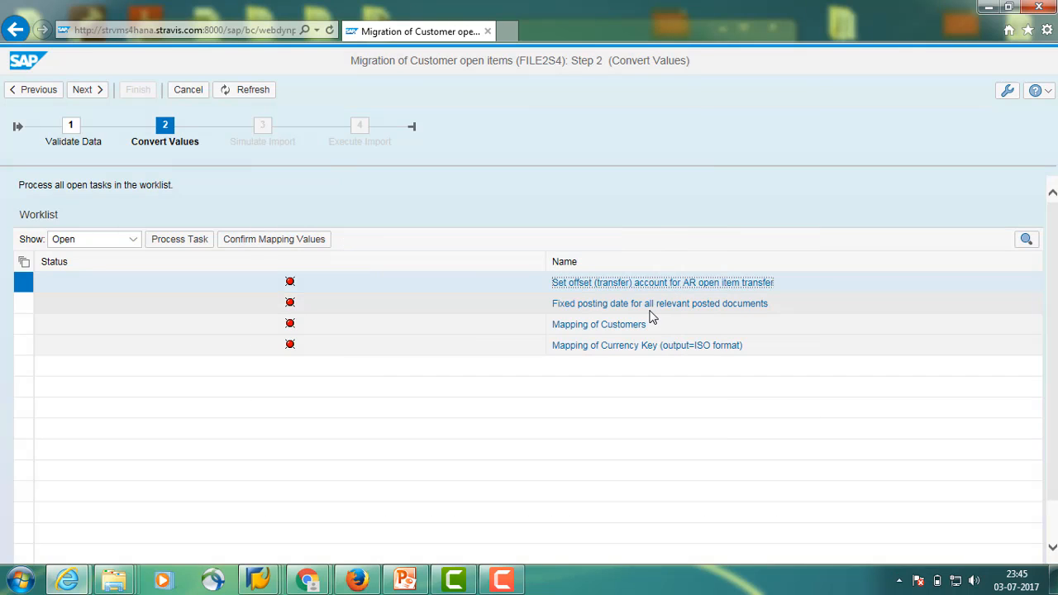
Set the offset (transfer) account for AR open item transfer to the same account number as its default and save it
left_click(722, 291)
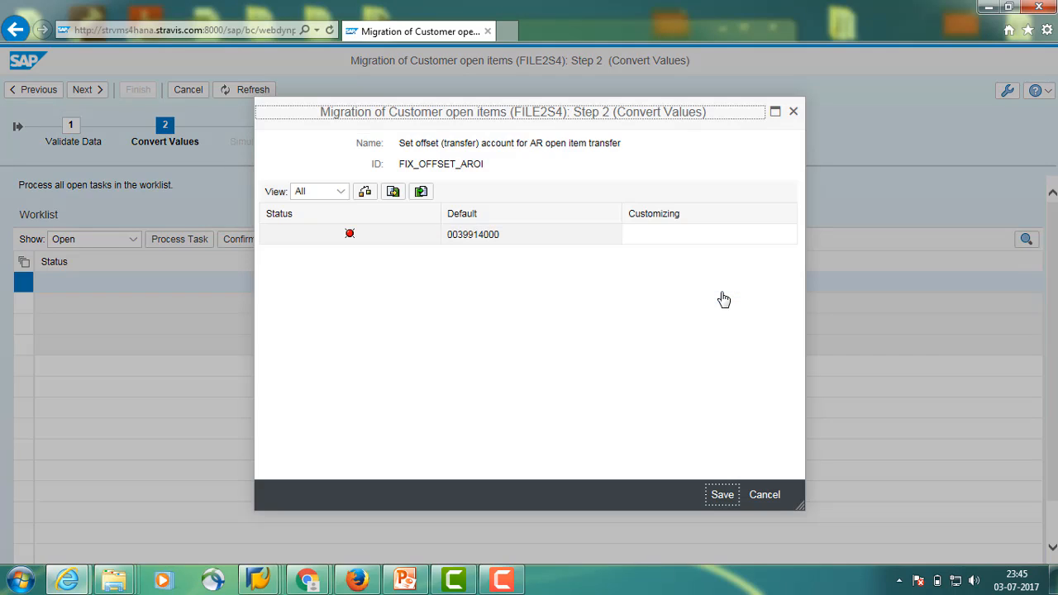
left_click(646, 236)
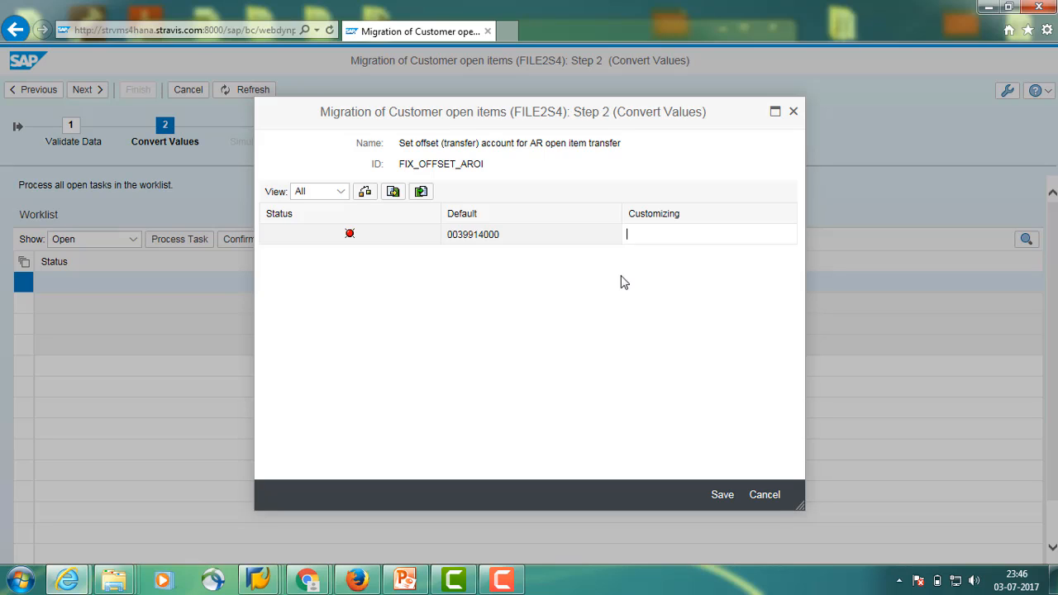
left_click_drag(500, 236, 452, 246)
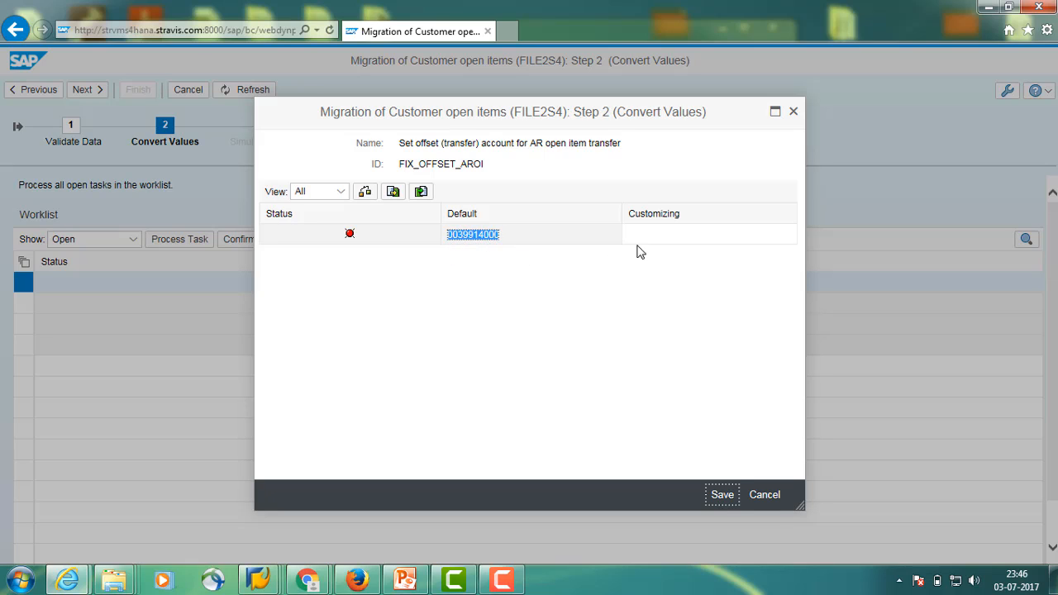
left_click(661, 241)
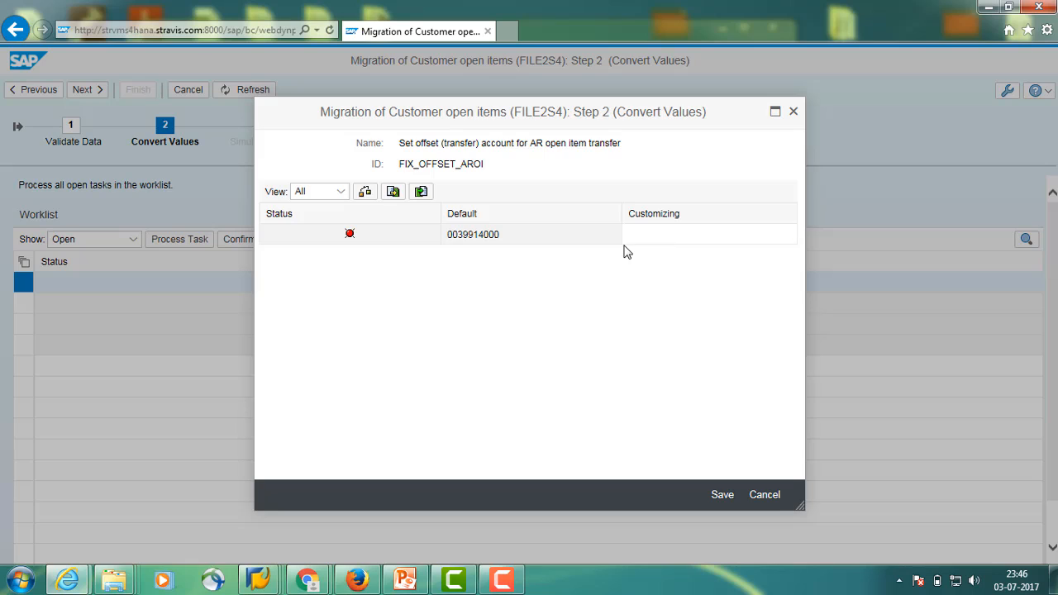
type("003")
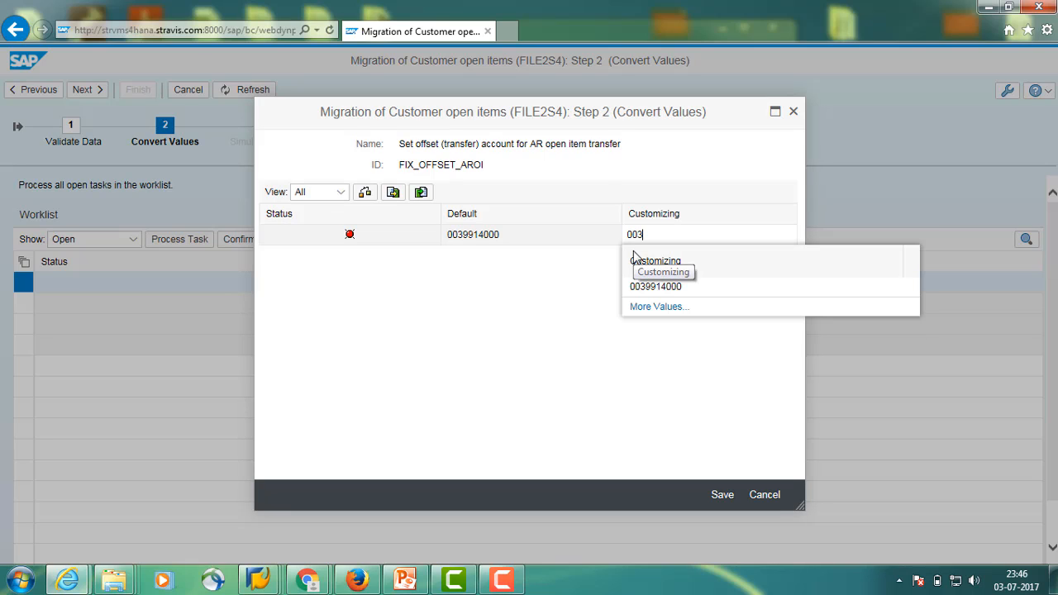
left_click(657, 290)
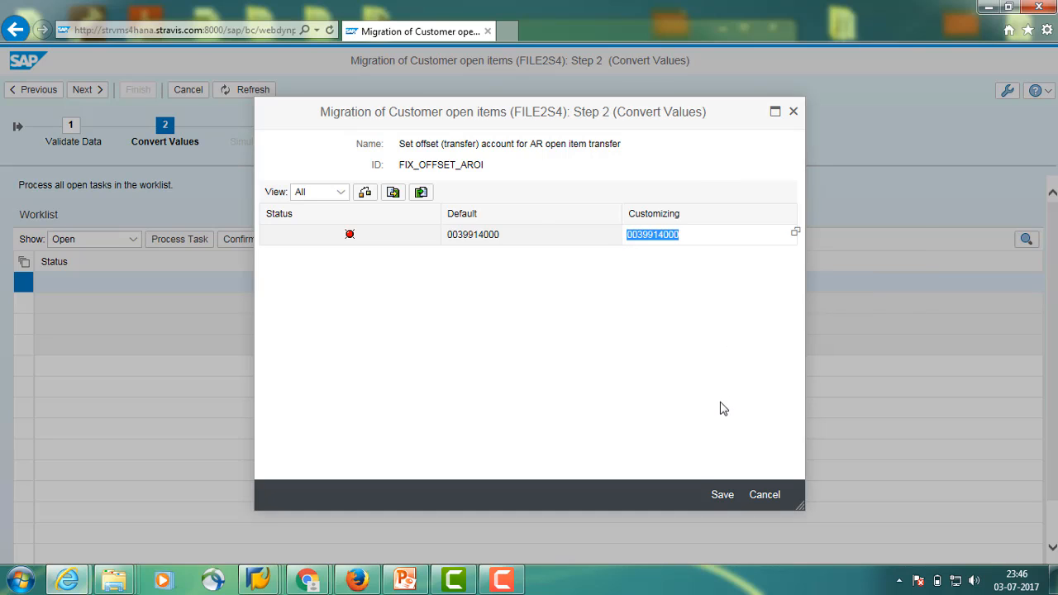
left_click(723, 495)
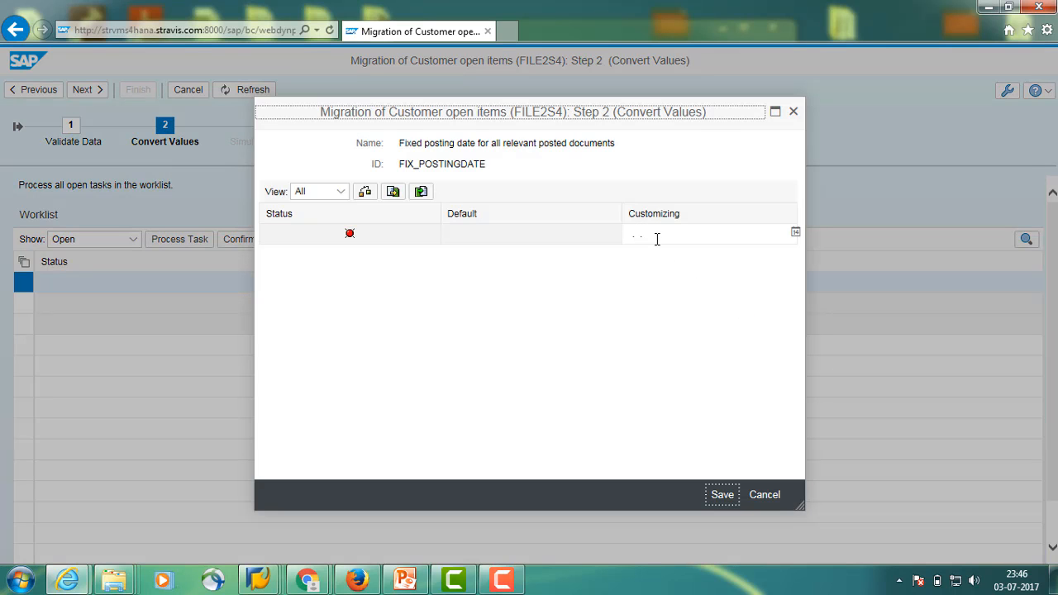
Set the fixed posting date for all relevant posted documents to 03.07.2017 and save it
left_click(667, 240)
key("BackSpace")
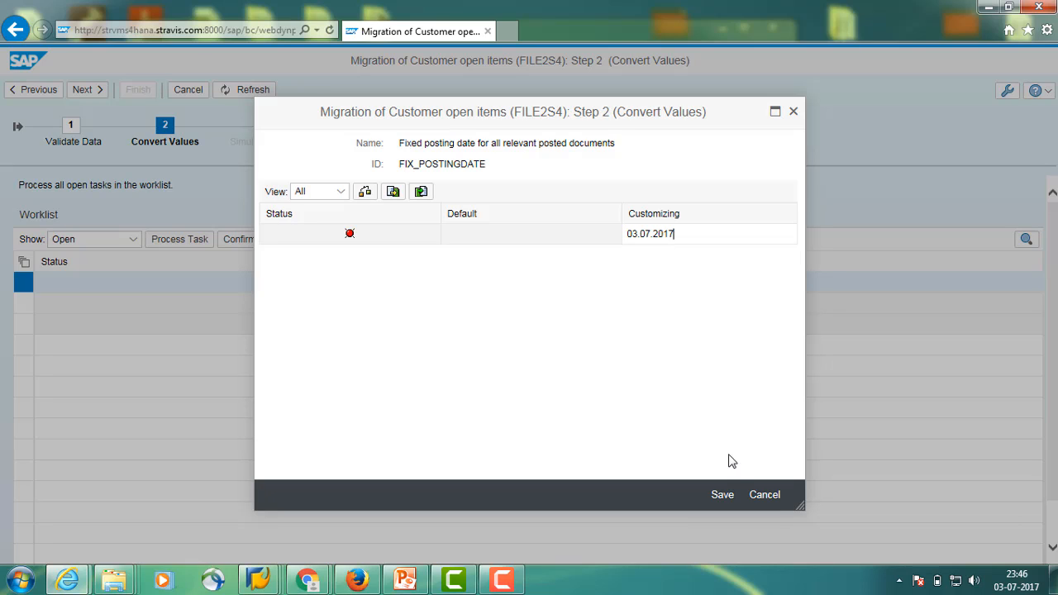
left_click(725, 498)
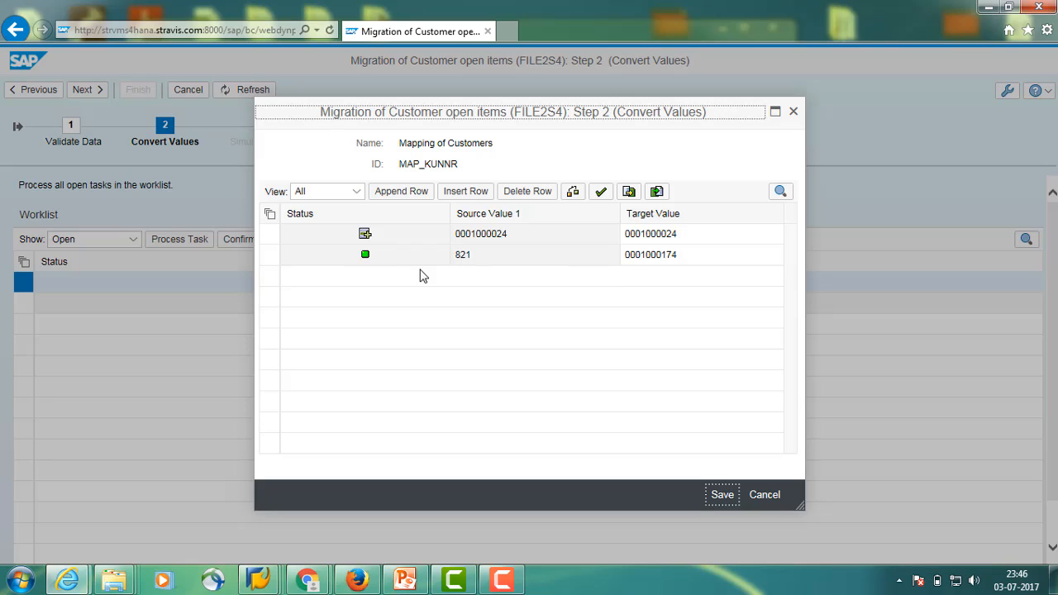
Confirm the first row of the Mapping of Customers, delete the second row and save the mapping
left_click(276, 240)
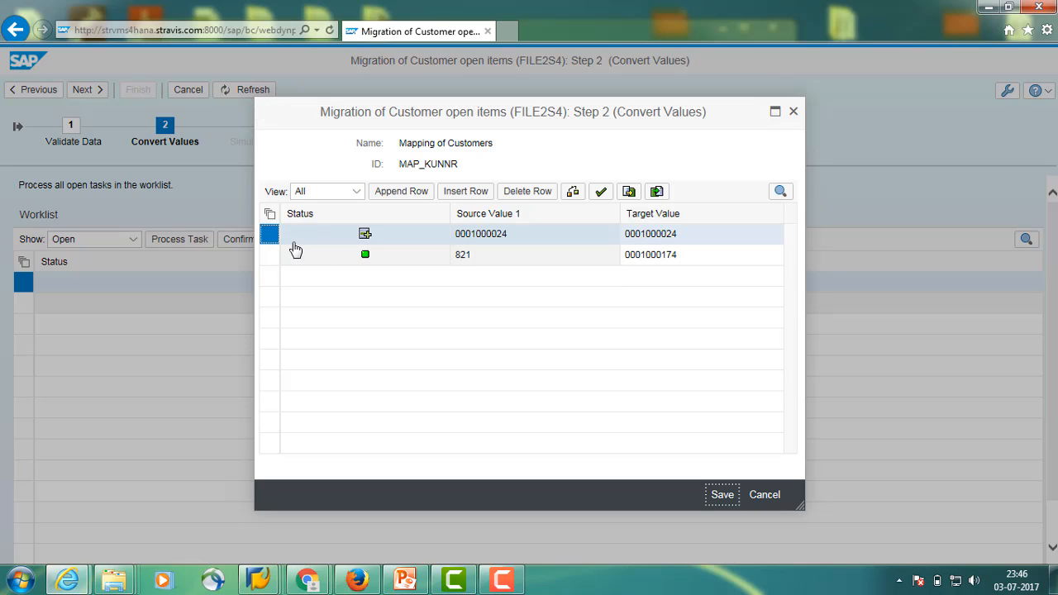
left_click(600, 196)
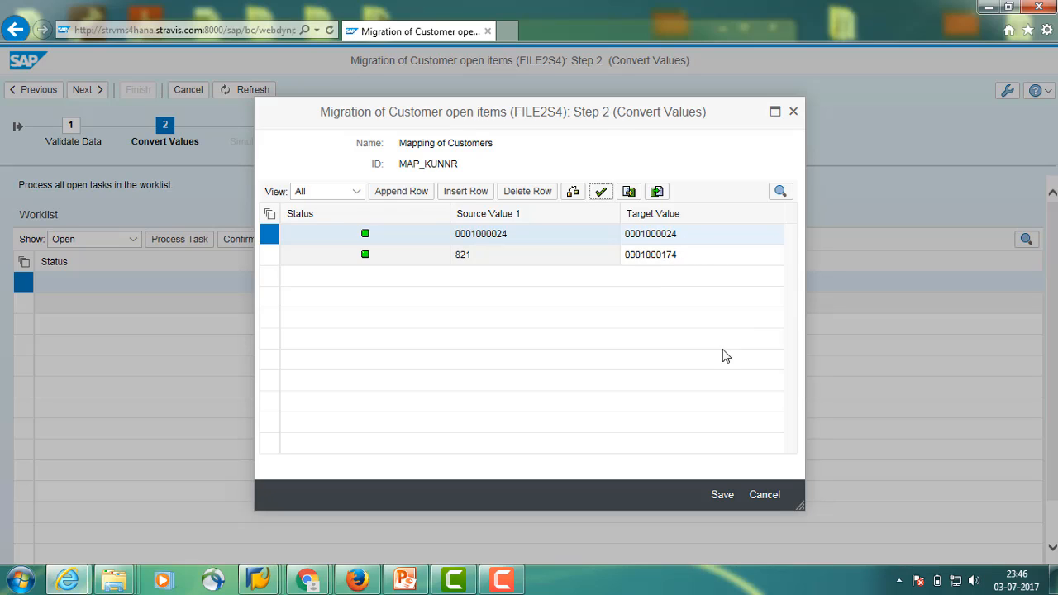
left_click(269, 260)
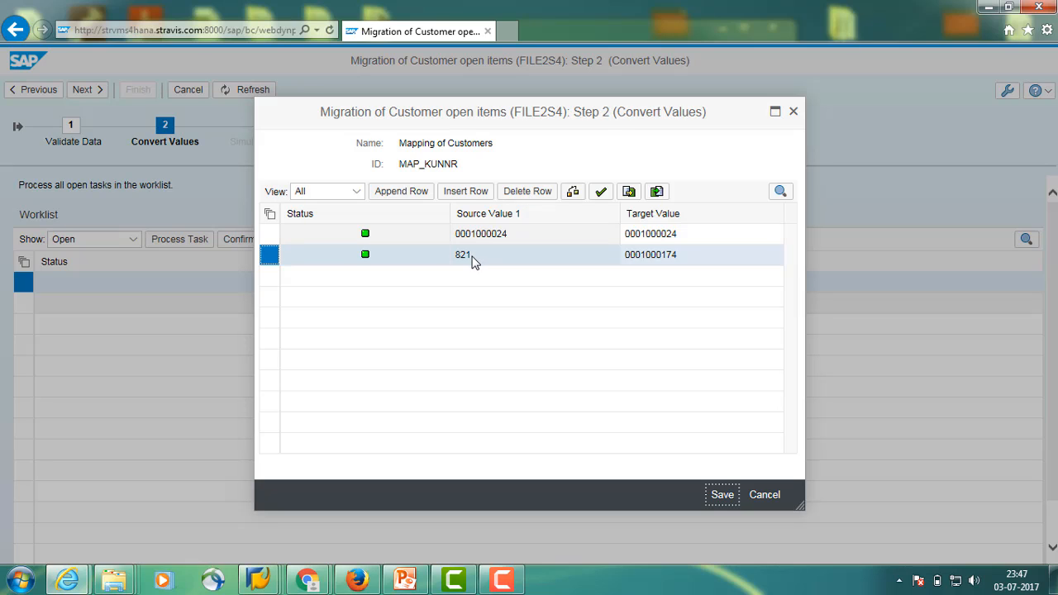
left_click_drag(476, 259, 460, 260)
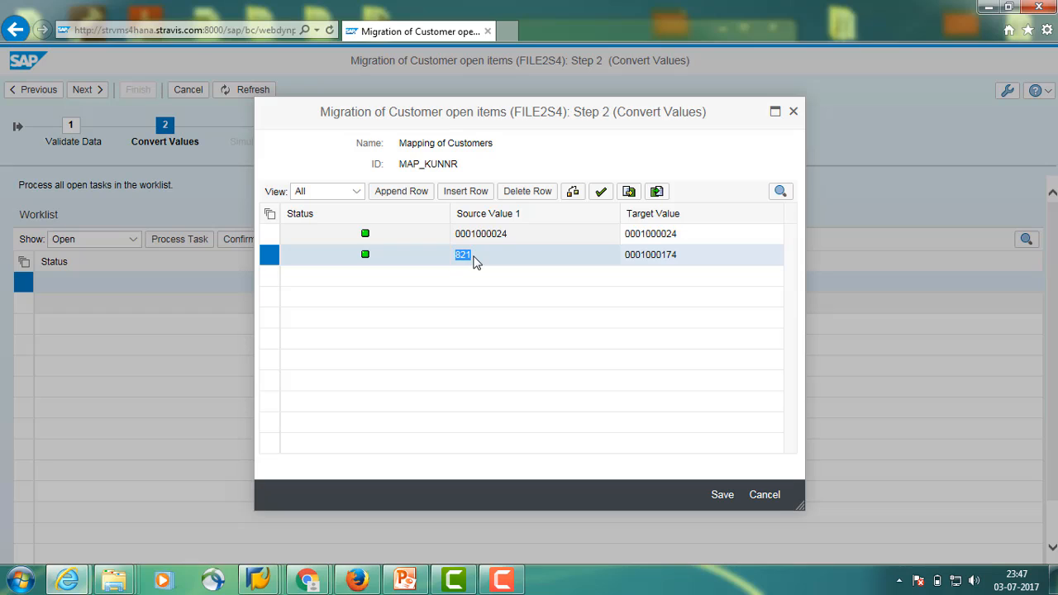
left_click(535, 199)
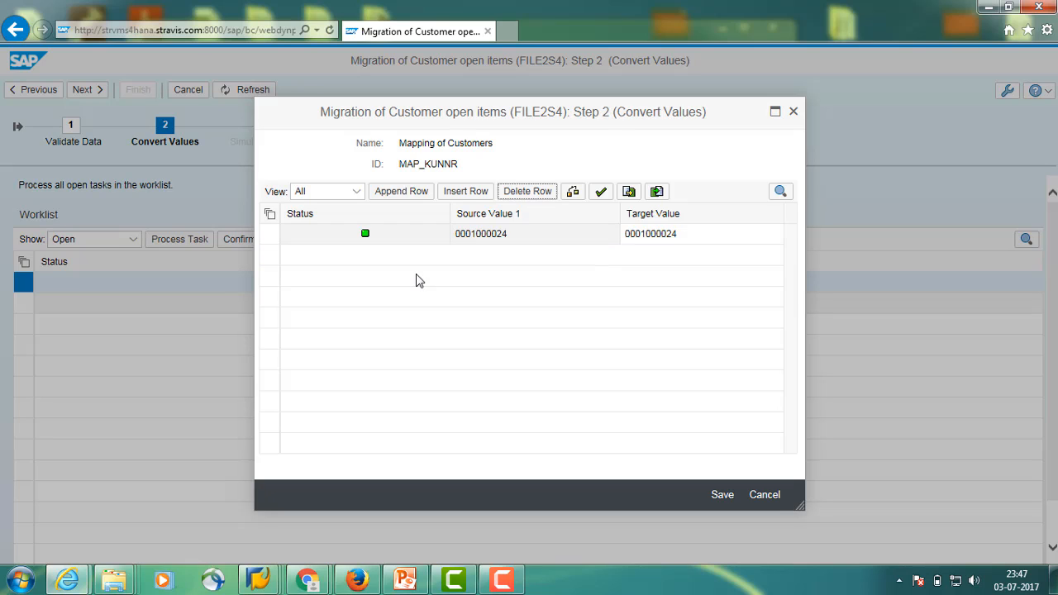
left_click(271, 238)
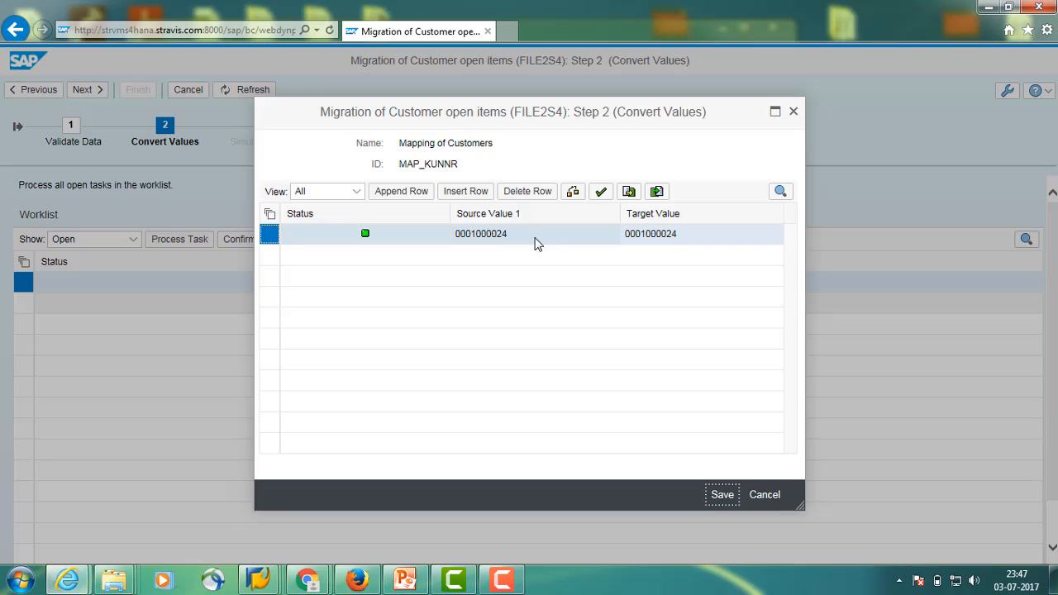
left_click(607, 195)
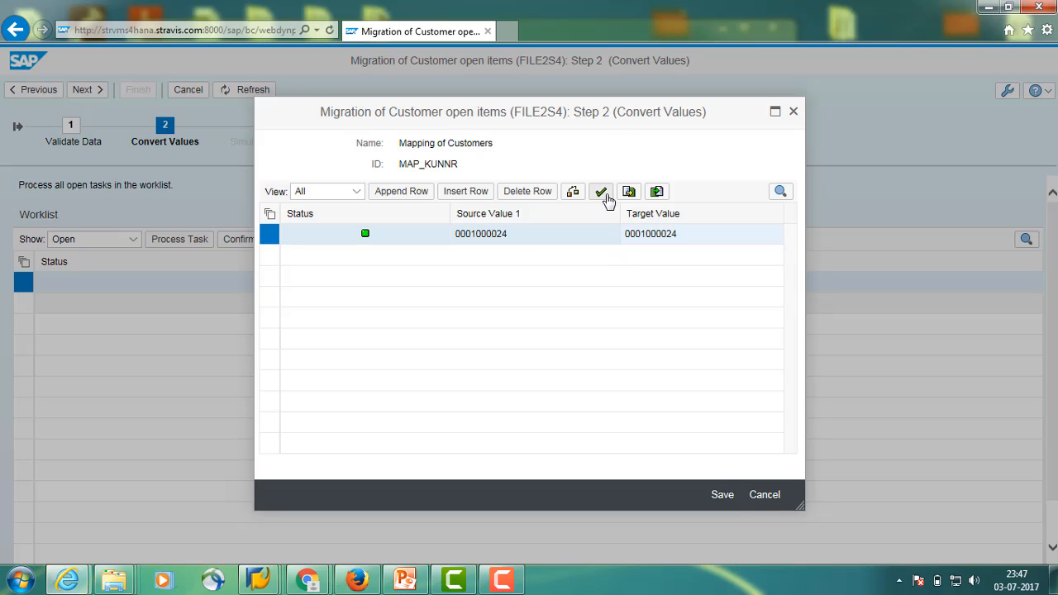
left_click(723, 494)
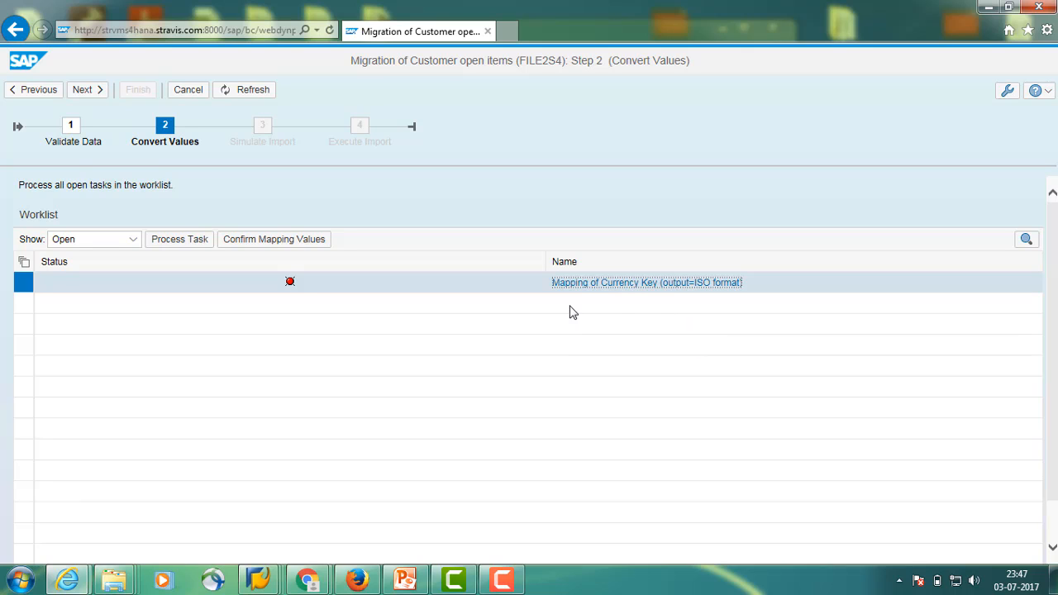
Confirm the currency key mapping of source USD to target USD and save it
left_click(598, 284)
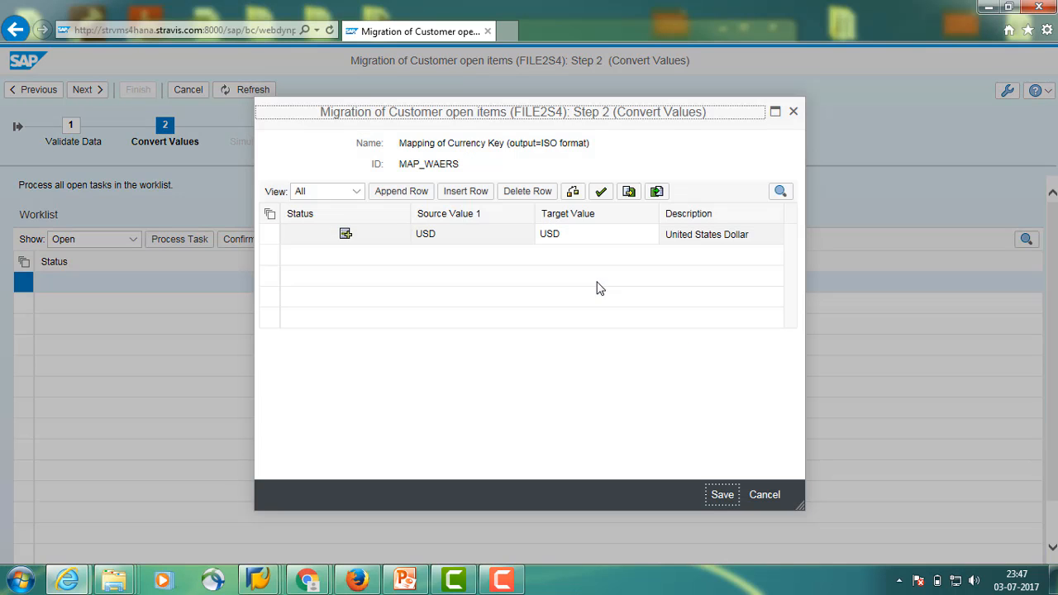
left_click(268, 236)
left_click(601, 192)
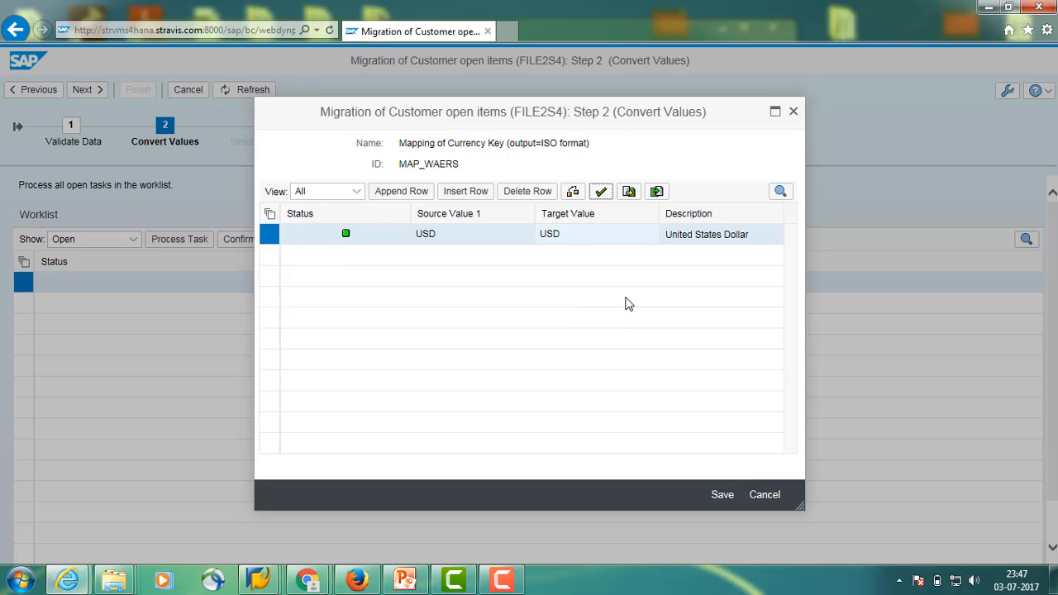
left_click(722, 495)
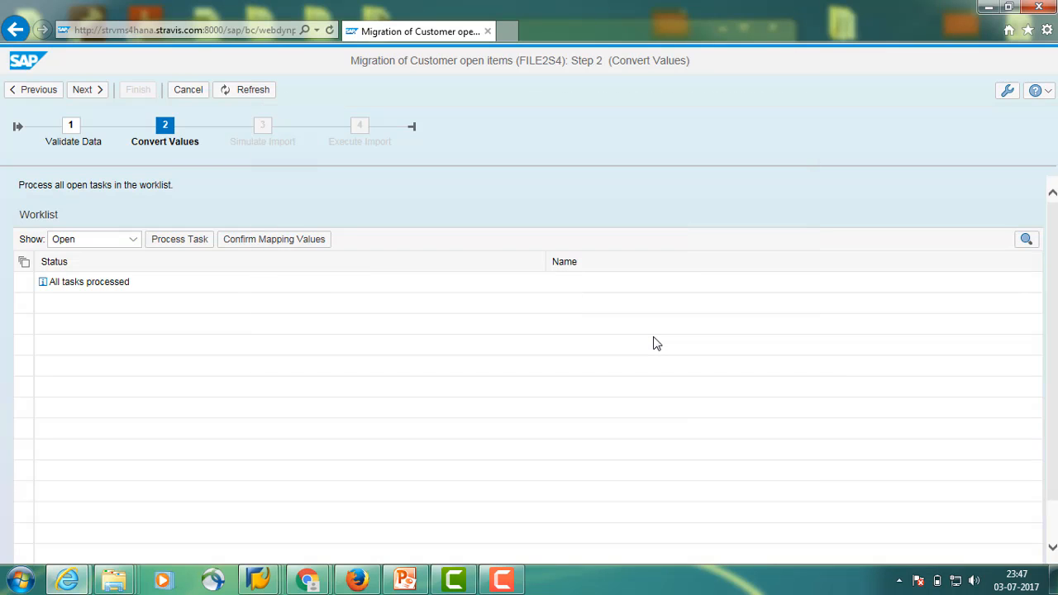
Proceed to the Simulate Import stage and close the data simulation progress dialog
left_click(133, 240)
left_click(132, 242)
left_click(100, 97)
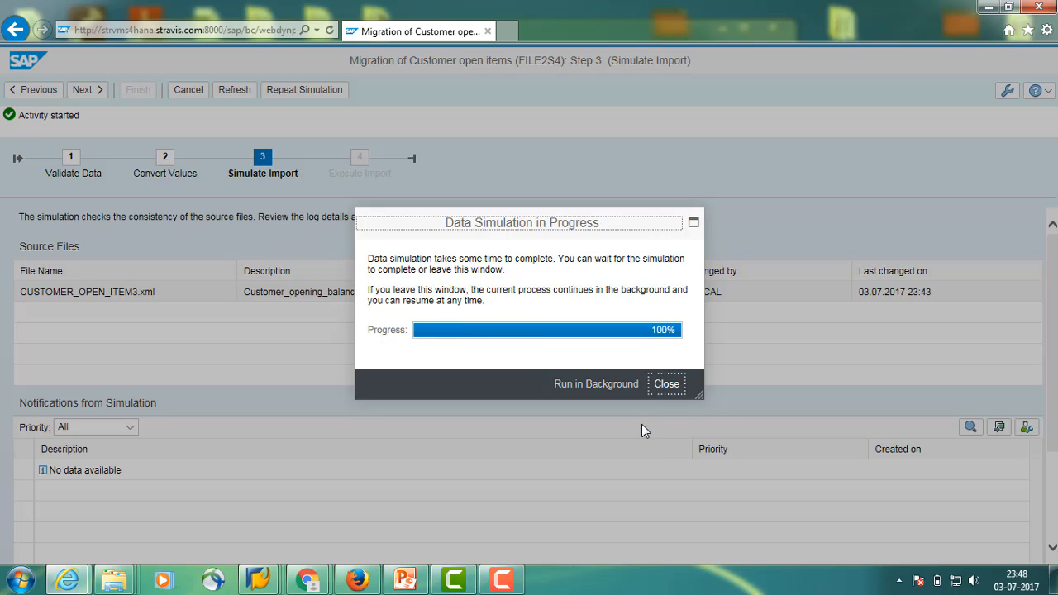
left_click(666, 386)
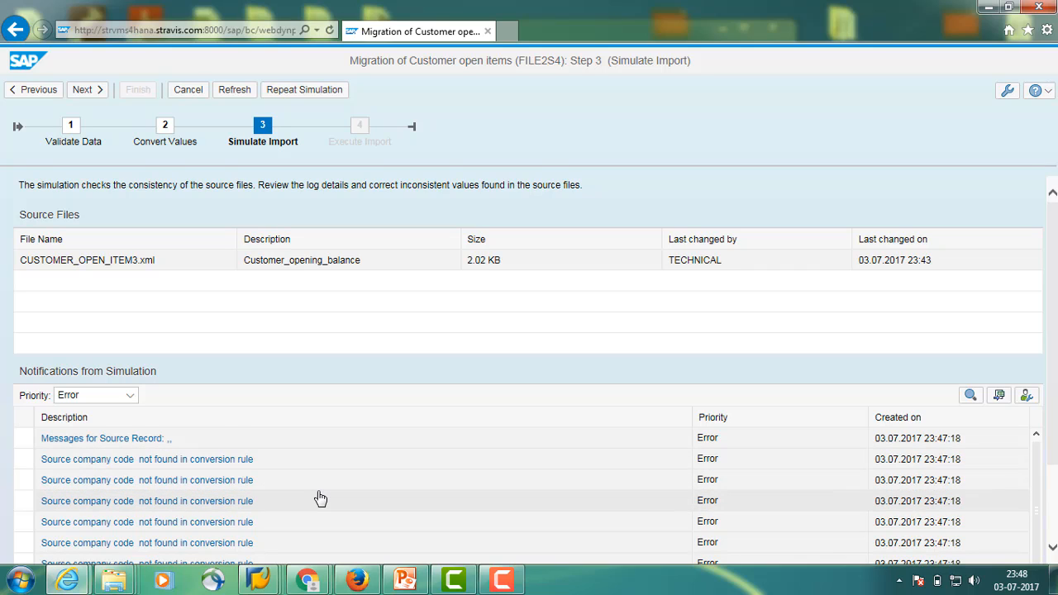
Examine the error notifications from the simulation of CUSTOMER_OPEN_ITEM3.xml
scroll(320, 497, "down", 2)
scroll(314, 506, "down", 1)
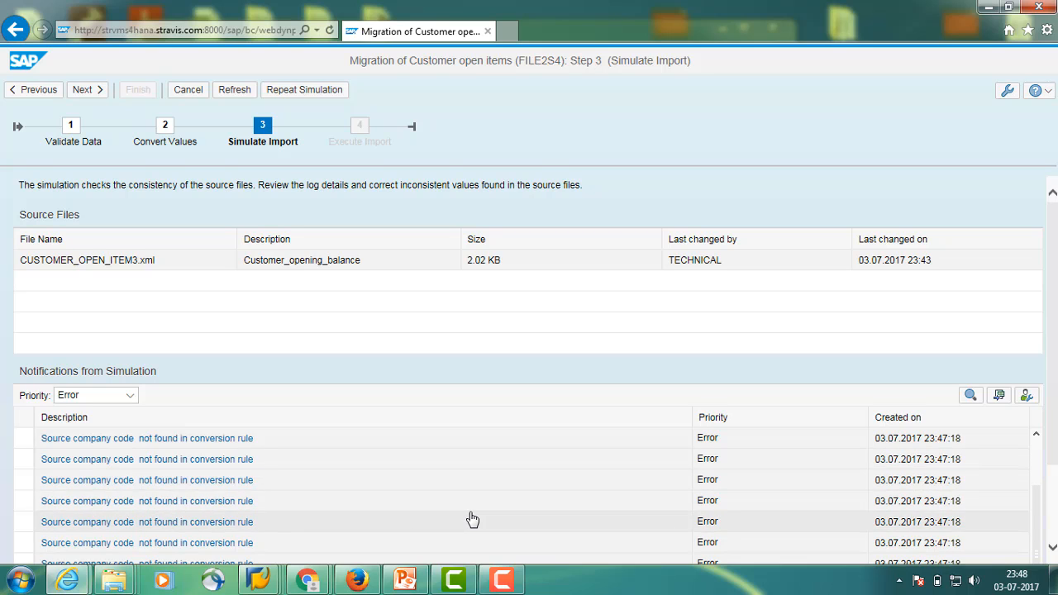
scroll(471, 518, "down", 2)
scroll(279, 438, "up", 4)
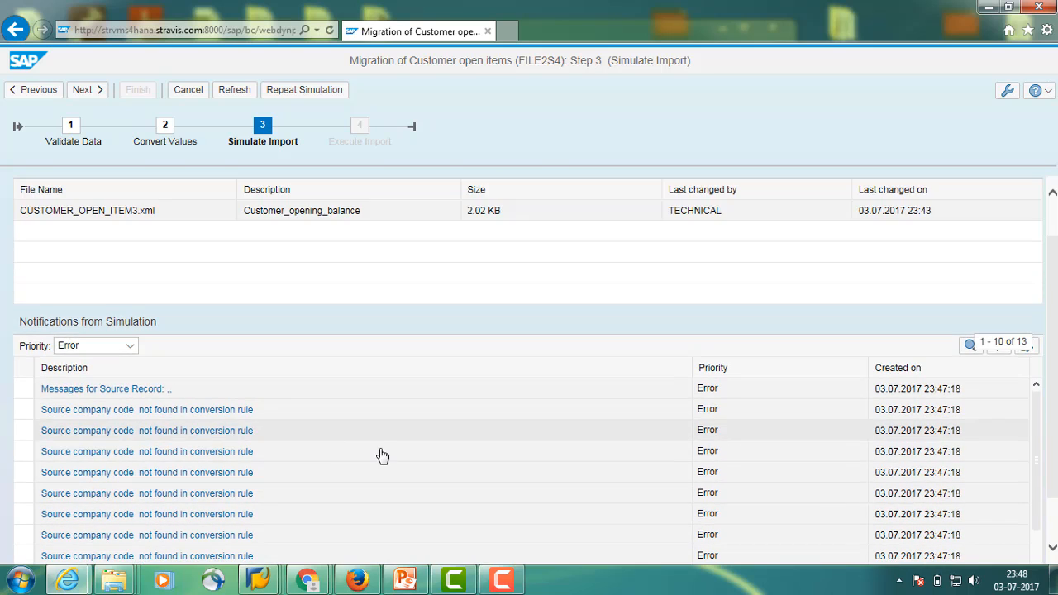
scroll(314, 461, "up", 1)
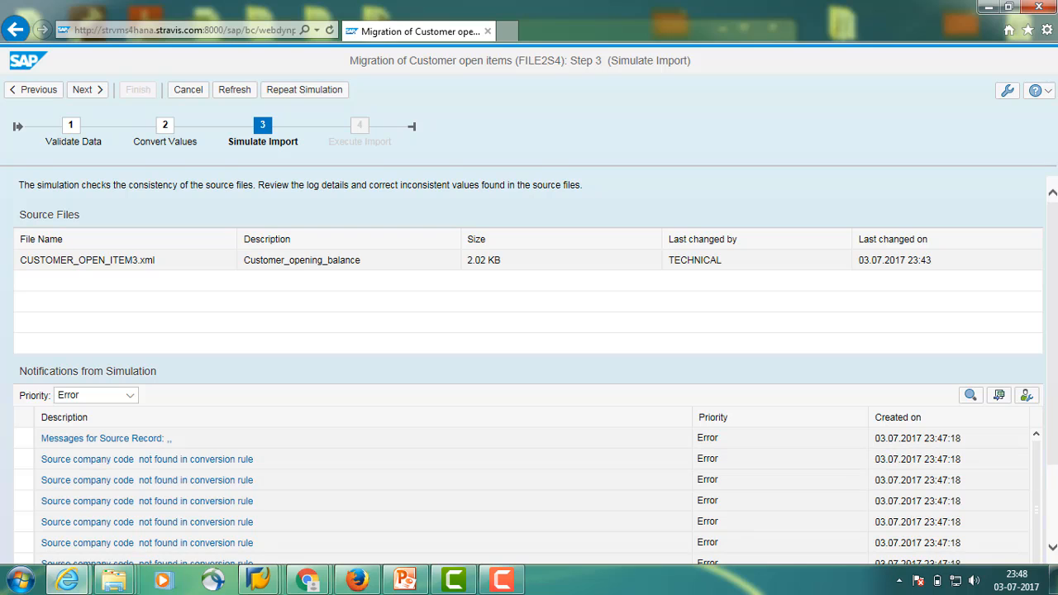
scroll(530, 529, "down", 2)
scroll(330, 513, "up", 2)
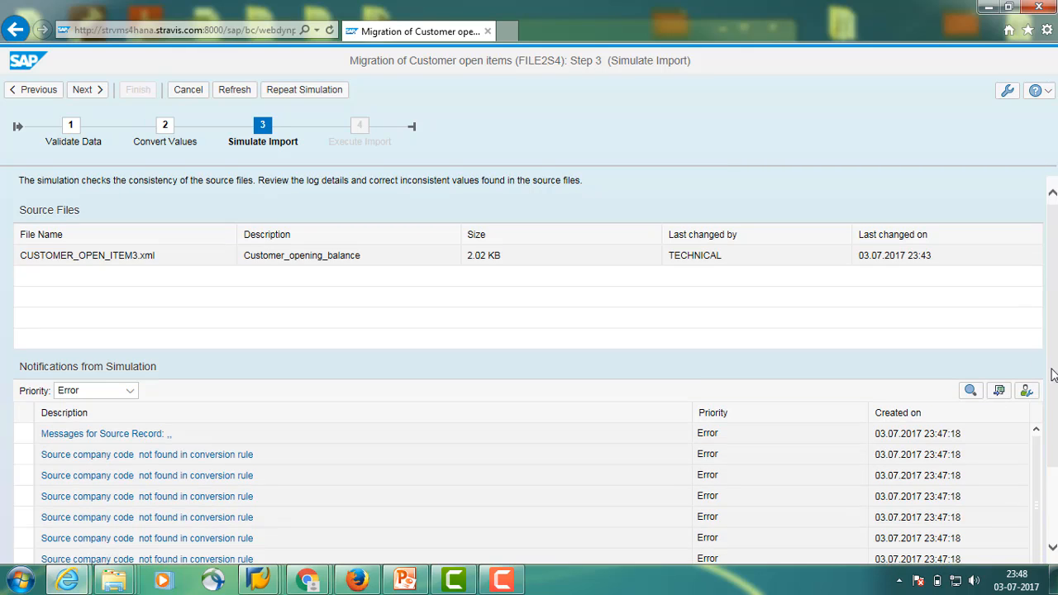
mouse_move(1051, 371)
left_mouse_down()
mouse_move(1046, 434)
mouse_move(1053, 373)
left_mouse_up()
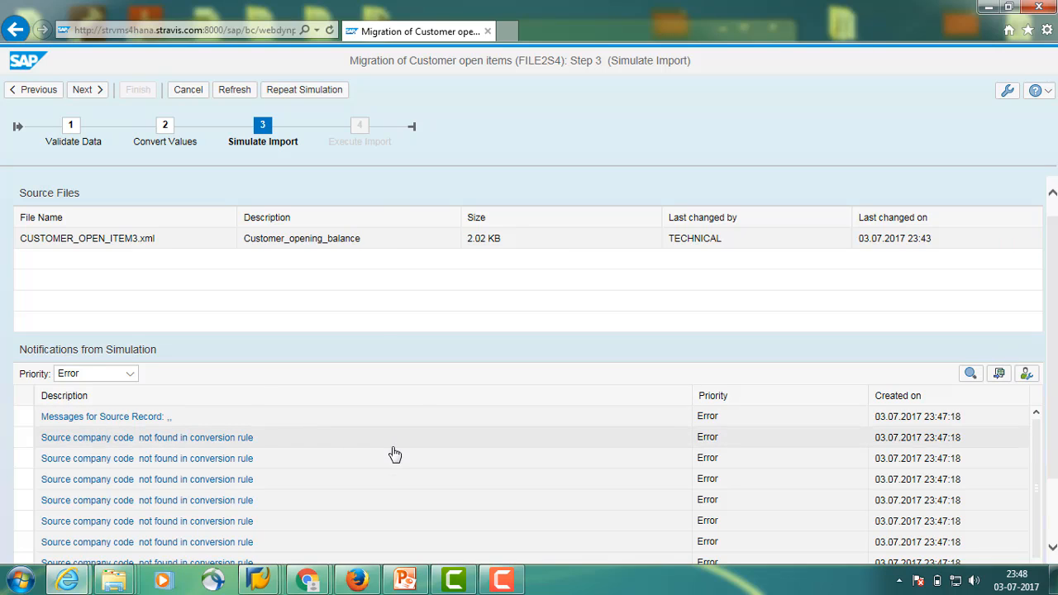
Execute the import of CUSTOMER_OPEN_ITEM3.xml, close its progress dialog and review the error notifications from the transfer
left_click(96, 98)
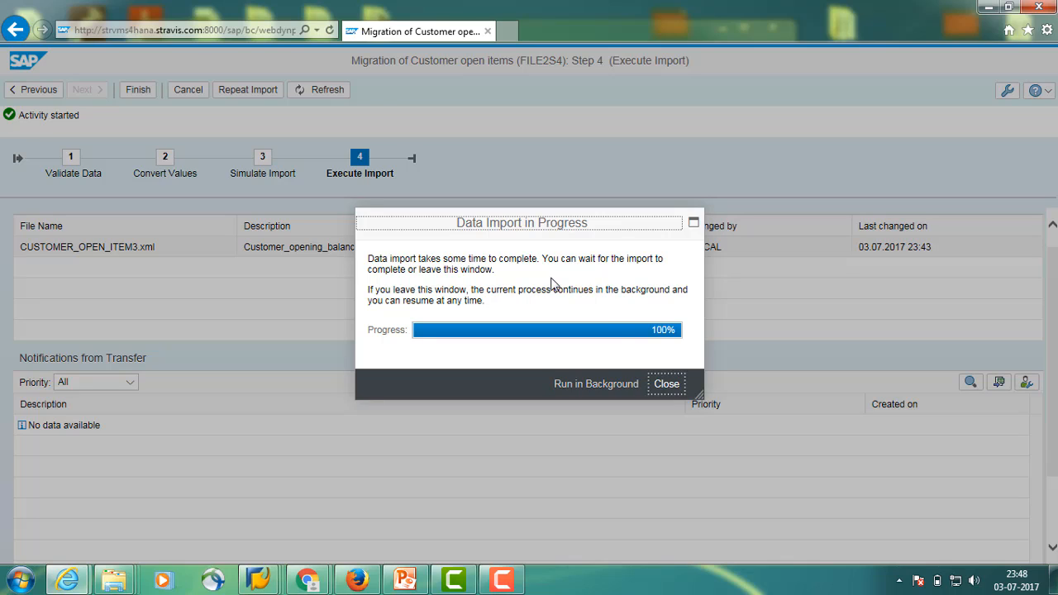
left_click(669, 392)
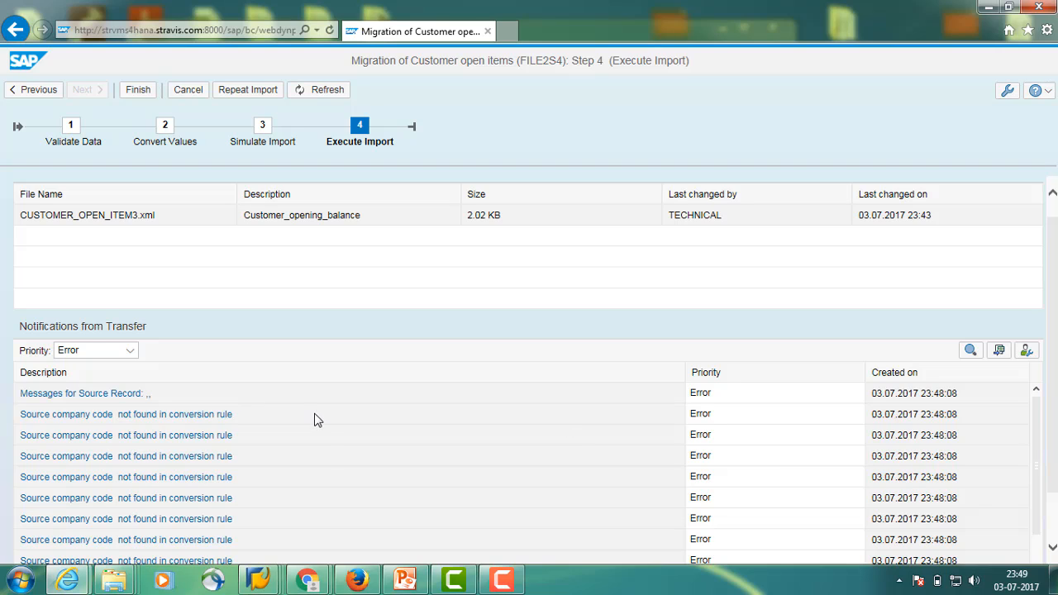
scroll(322, 467, "down", 1)
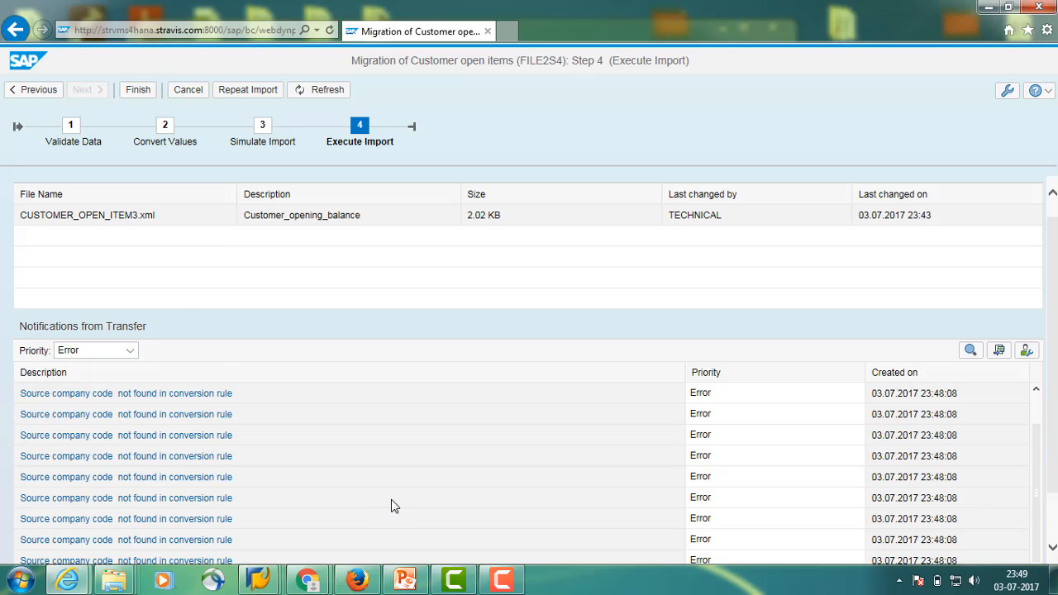
scroll(392, 499, "down", 2)
scroll(352, 463, "up", 2)
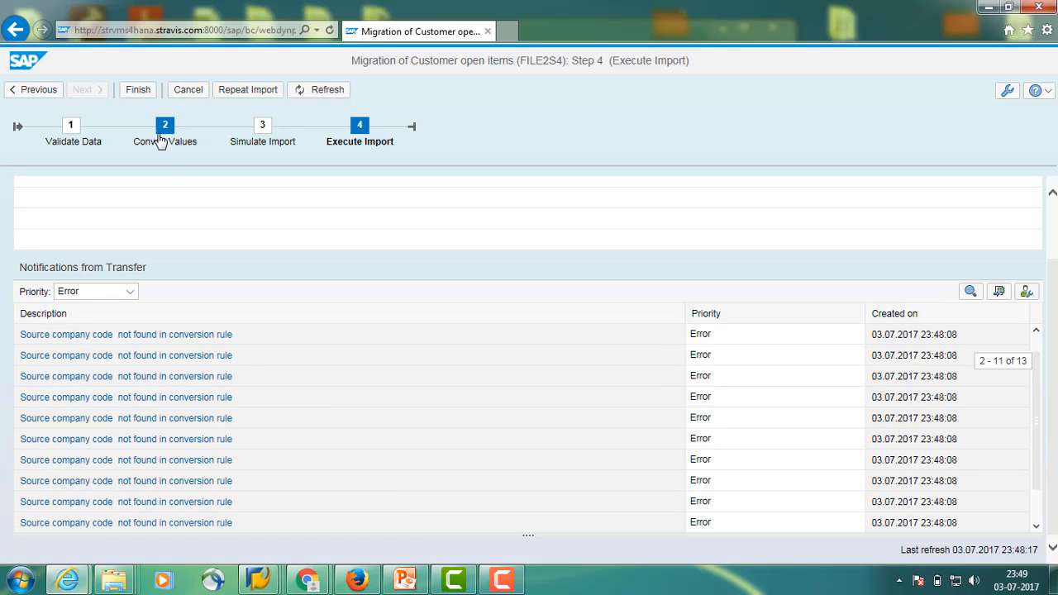
Finish the Customer open items import activity and return to the migration object's source files
left_click(140, 91)
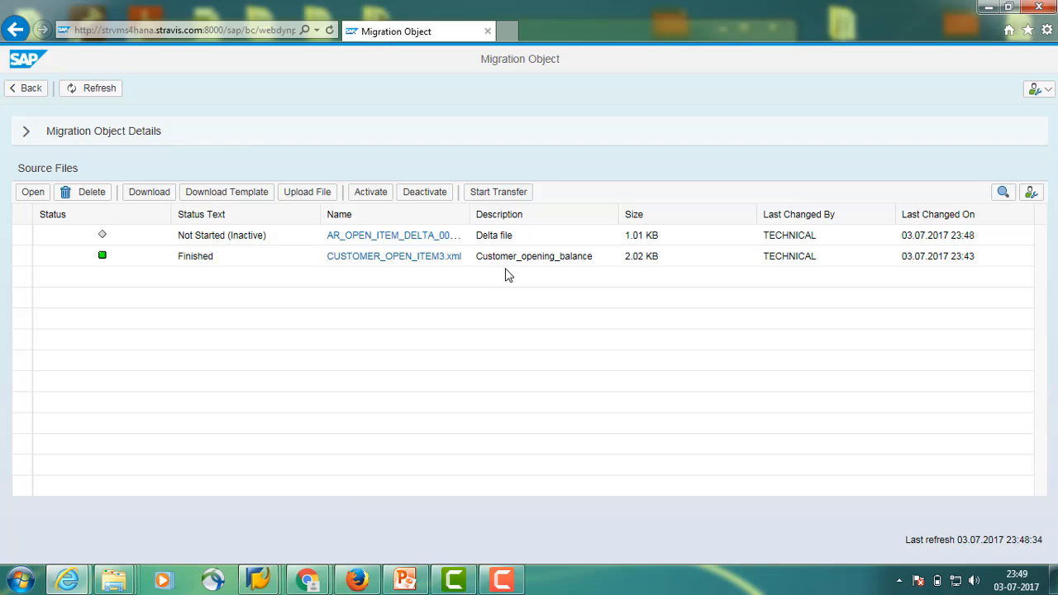
Switch to the SAP GUI Data Browser, check the number of BKPF entries for the selection and list them again to find the new document
mouse_move(258, 579)
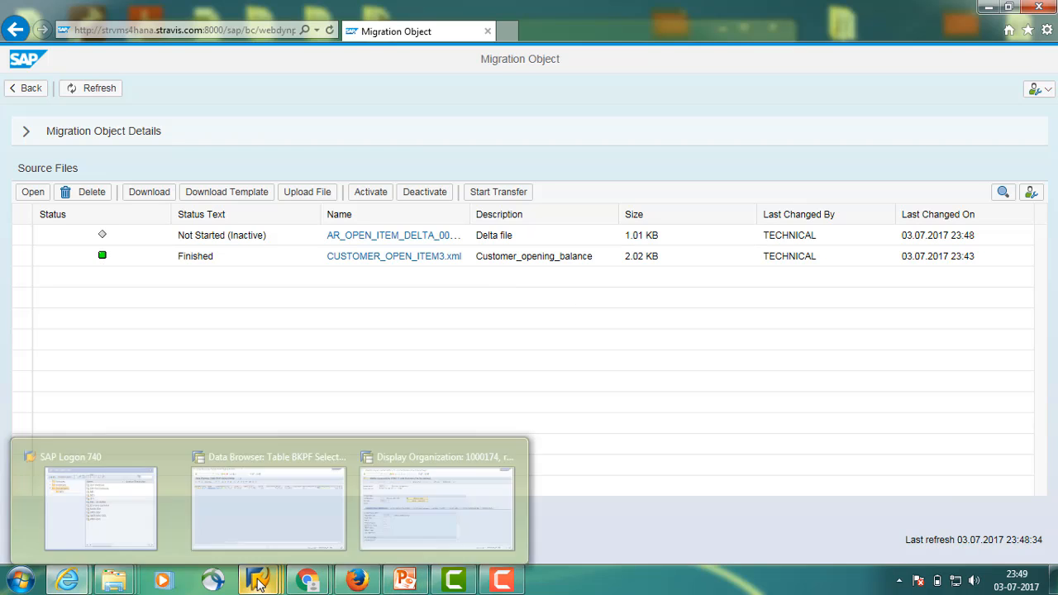
left_click(292, 495)
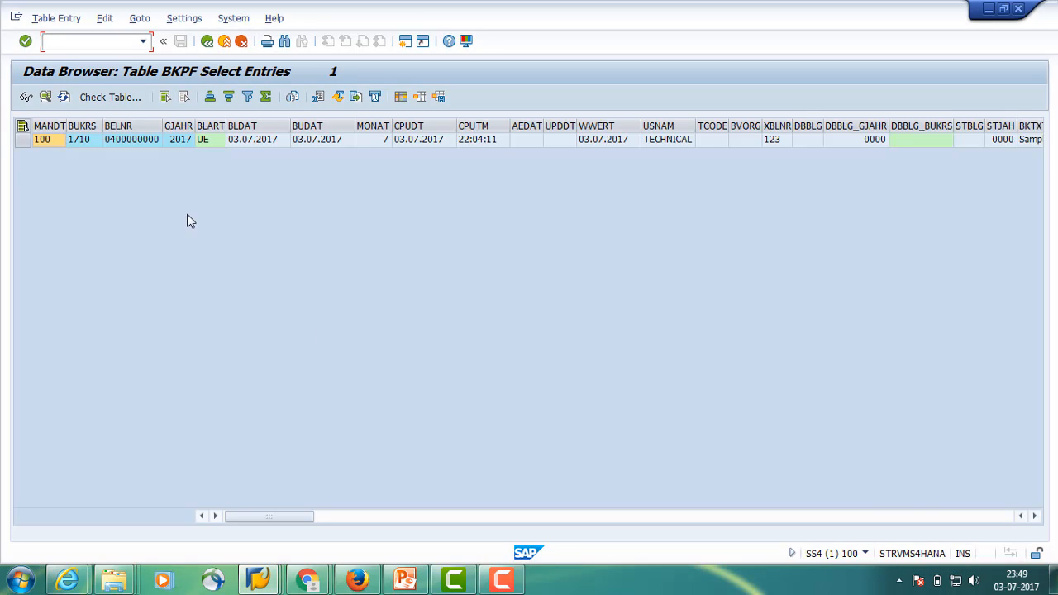
left_click(207, 42)
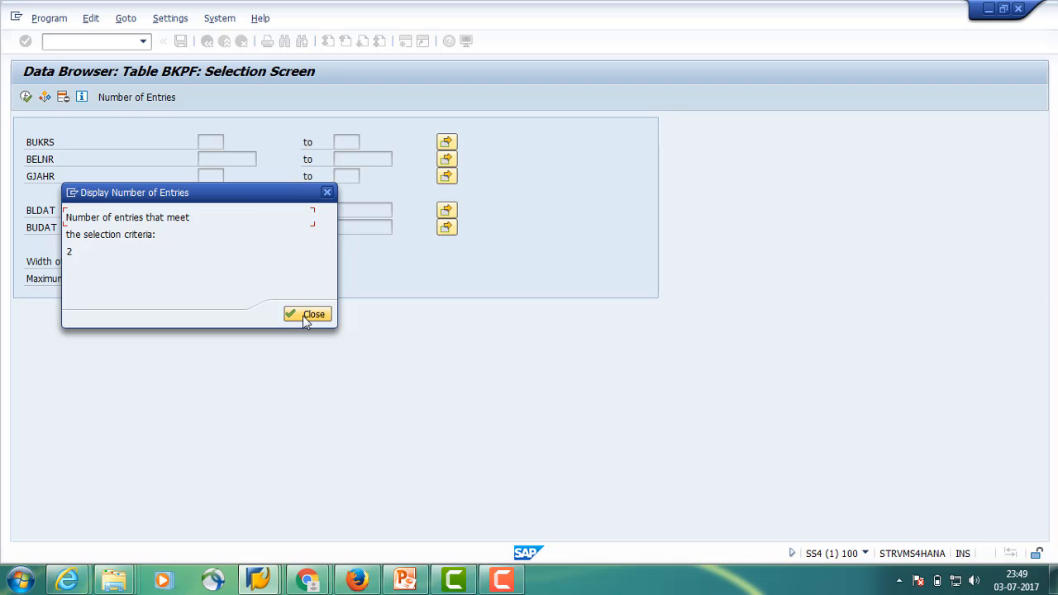
left_click(302, 313)
left_click(26, 97)
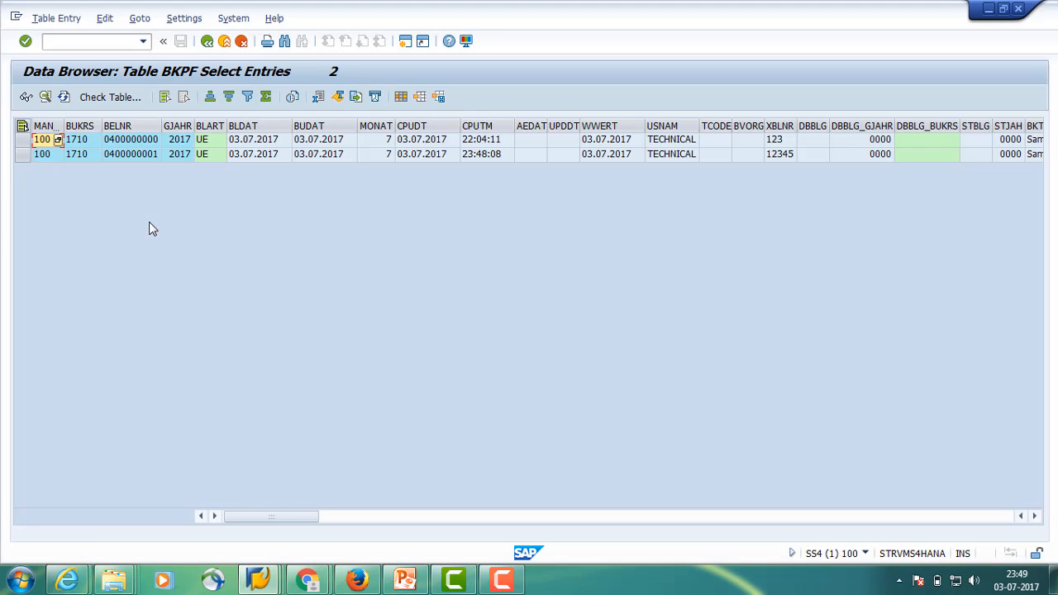
left_click(139, 158)
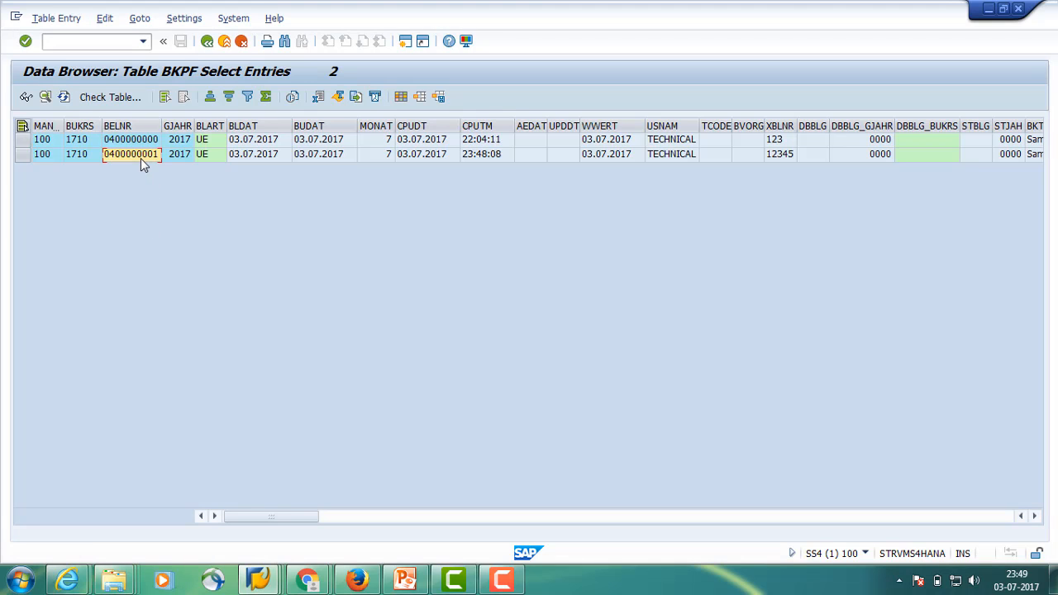
left_click(108, 43)
type("/OFB03")
key("Return")
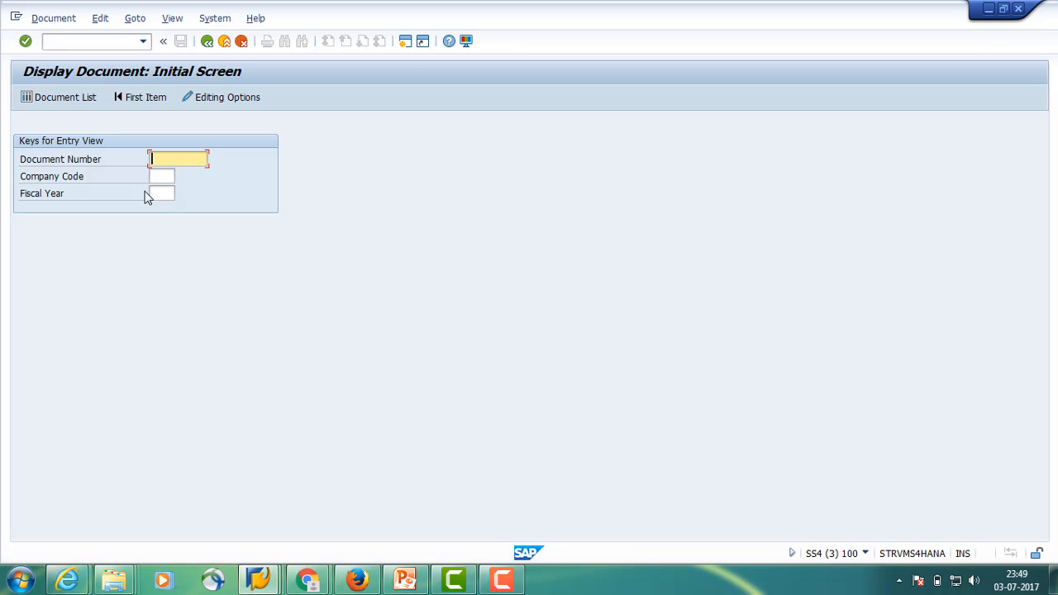
key("alt+Tab")
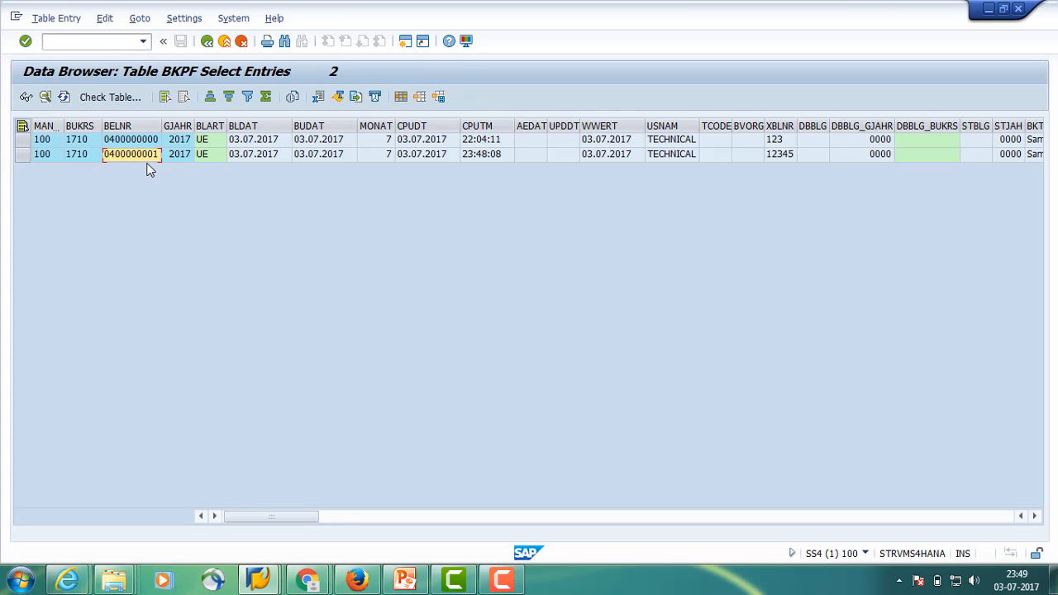
key("alt+Tab")
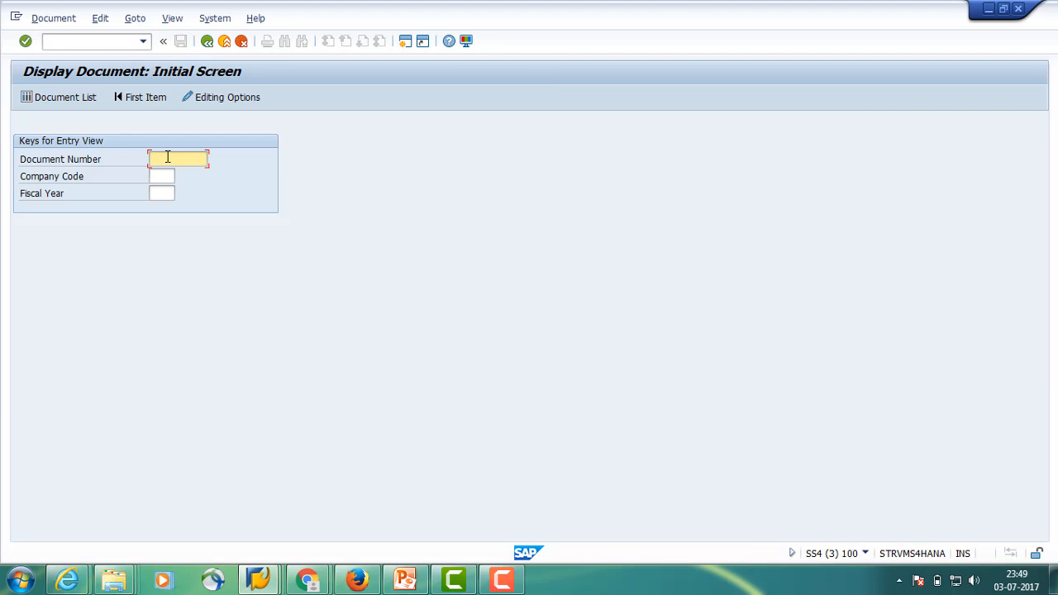
left_click(167, 156)
type("04000000001")
left_click(163, 176)
type("1710")
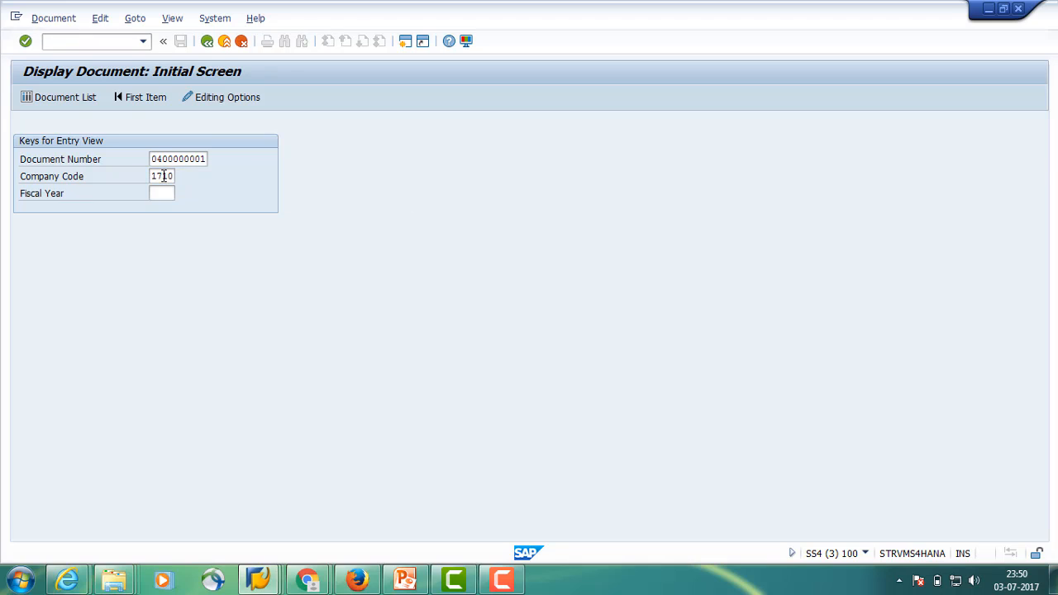
key("Return")
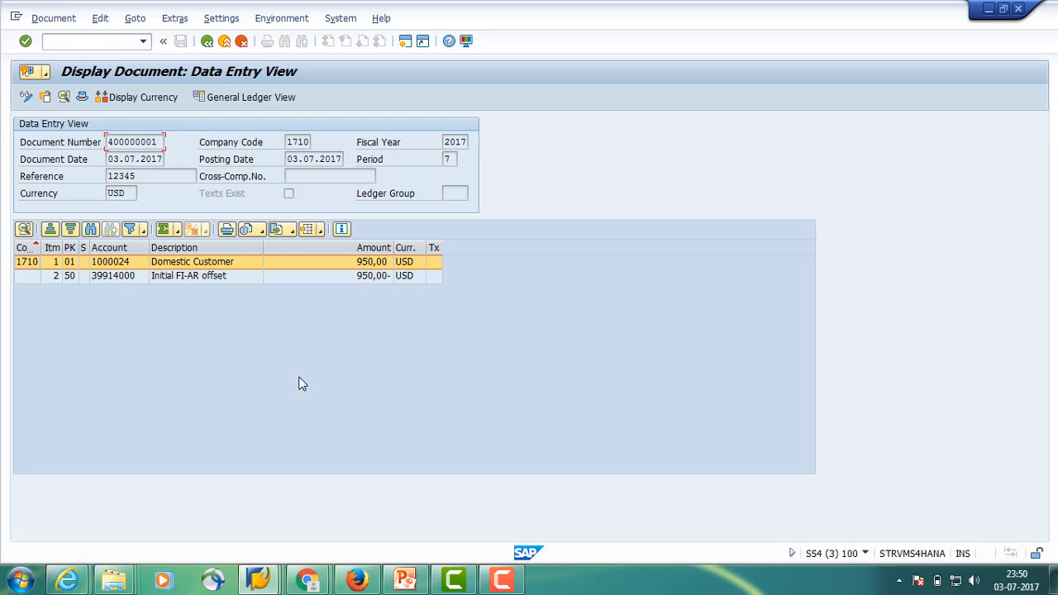
View the document header details of the displayed accounting document and close them
left_click(82, 97)
left_click_drag(340, 179, 625, 111)
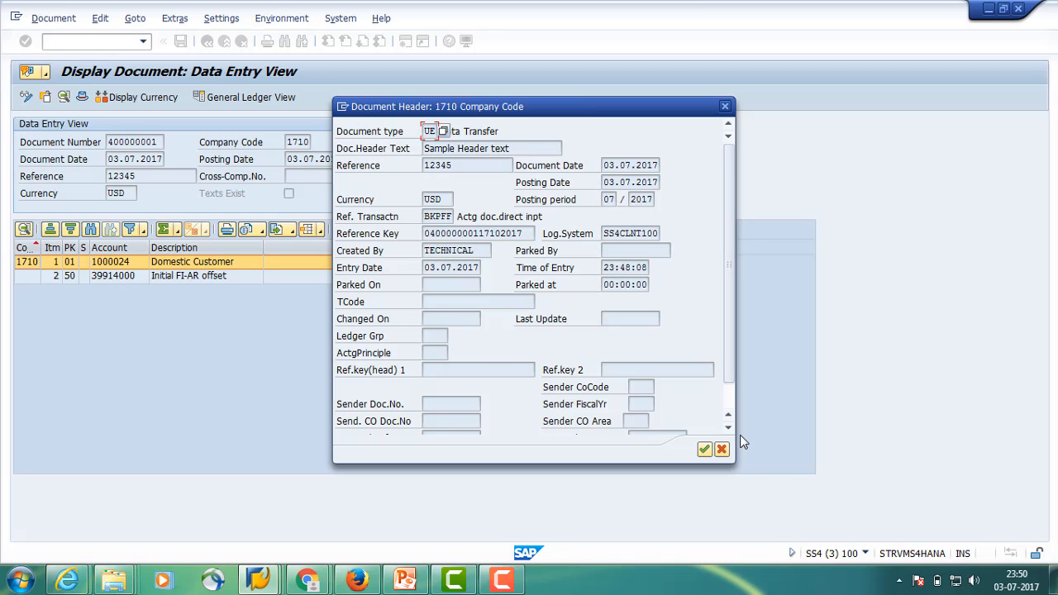
left_click(722, 449)
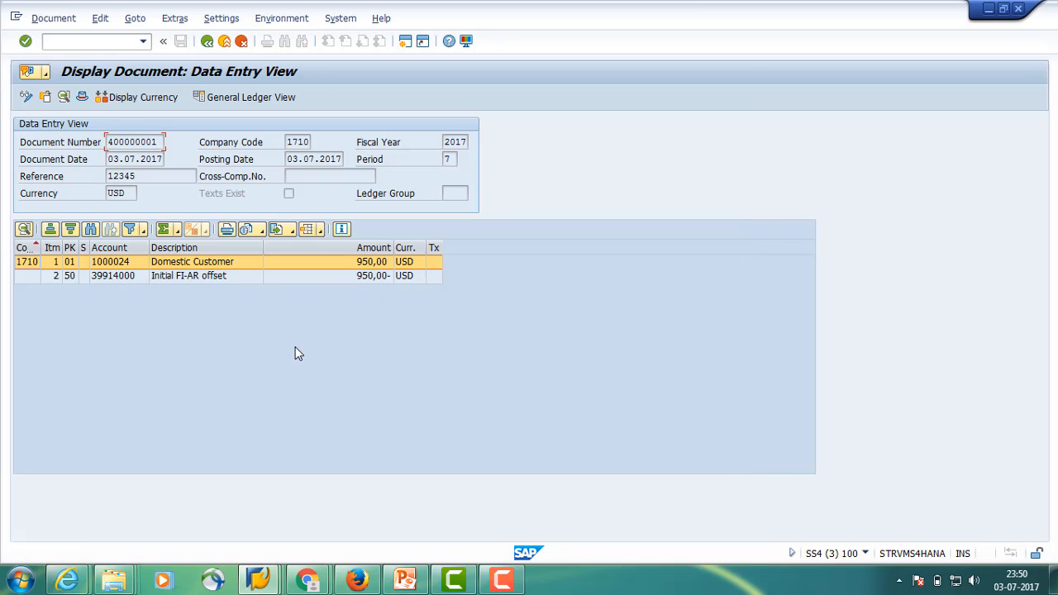
Examine the customer line item and the Initial FI-AR offset line item, returning to the document's data entry view after each
double_click(130, 263)
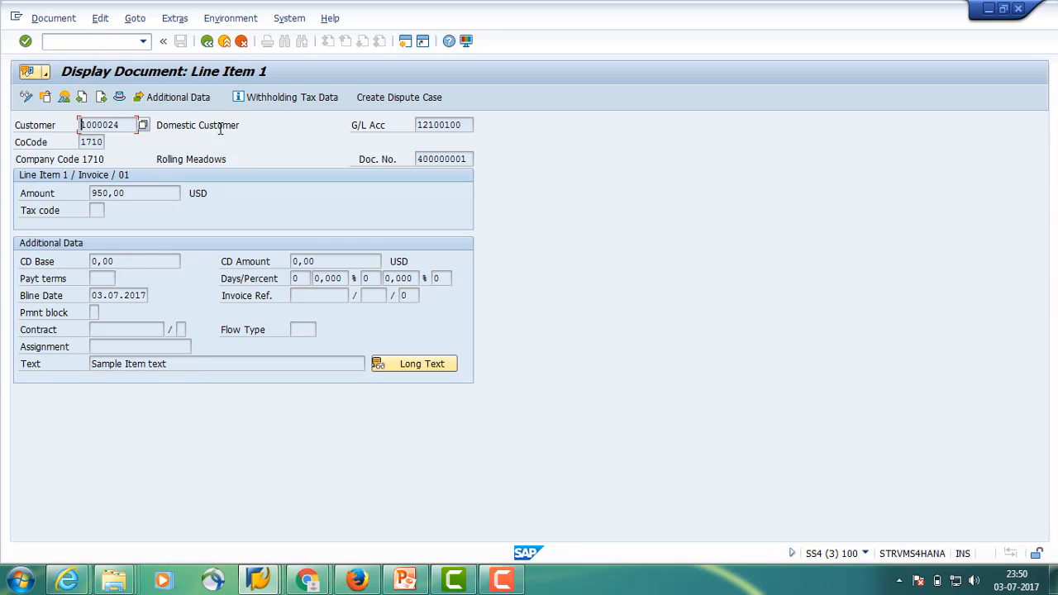
left_click(207, 41)
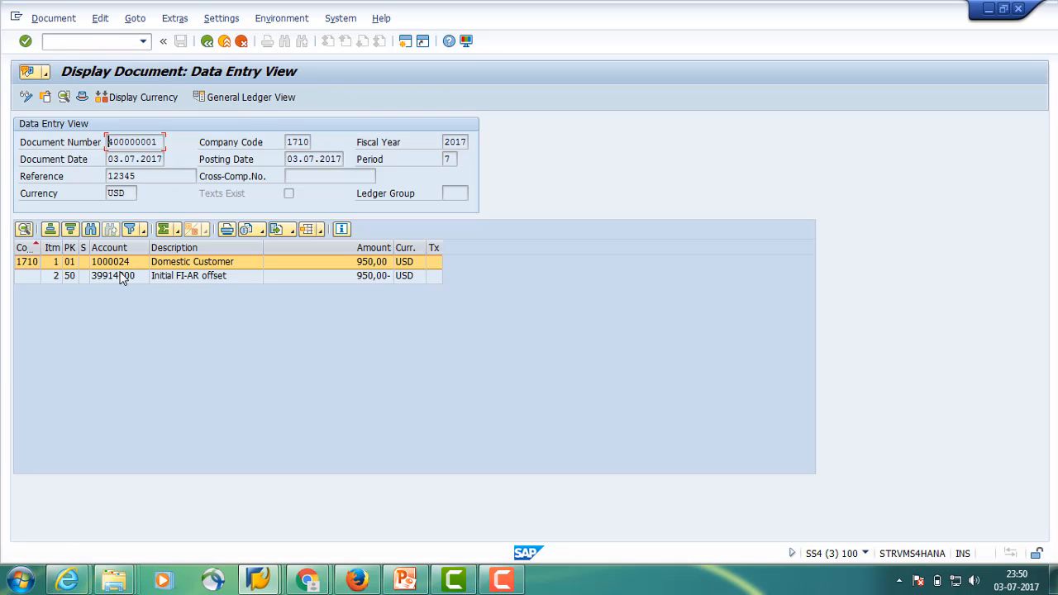
left_click(123, 280)
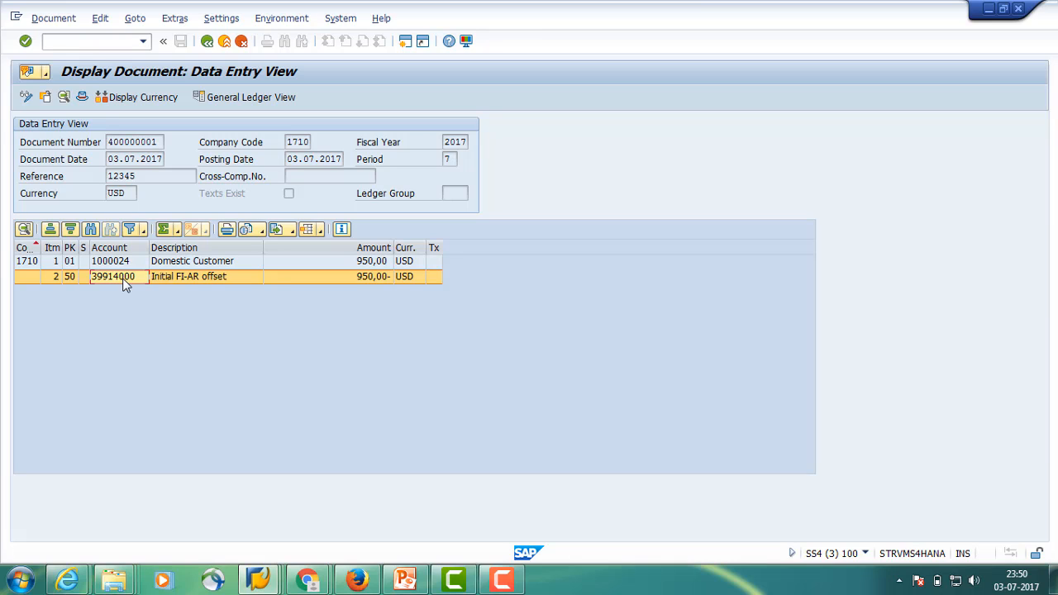
double_click(124, 279)
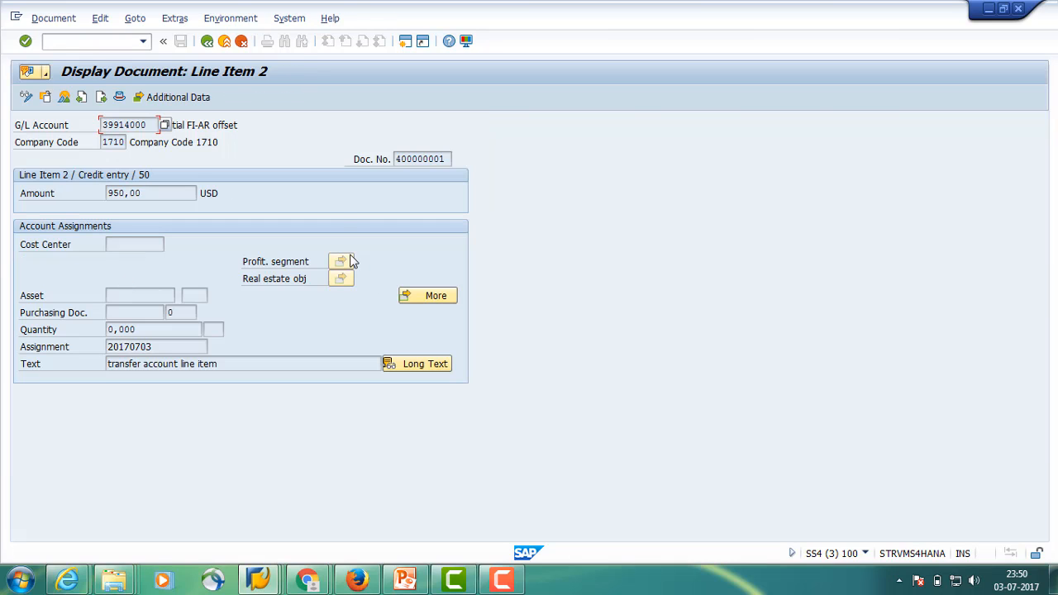
left_click(208, 43)
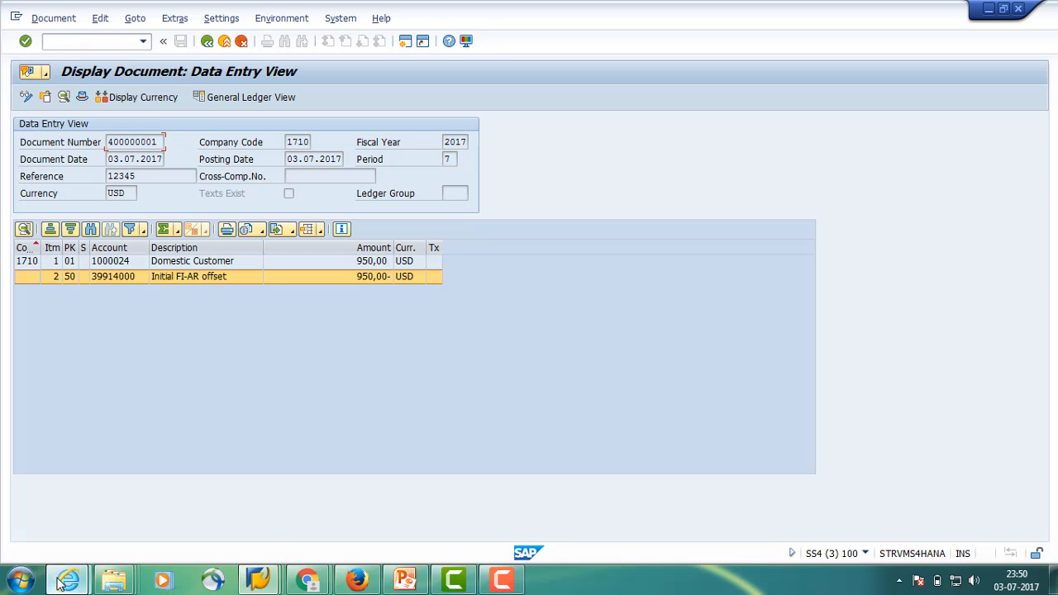
Review the source files in the browser's Migration Object page, switch back to the BKPF Data Browser and return to its selection screen
mouse_move(62, 582)
left_click(267, 510)
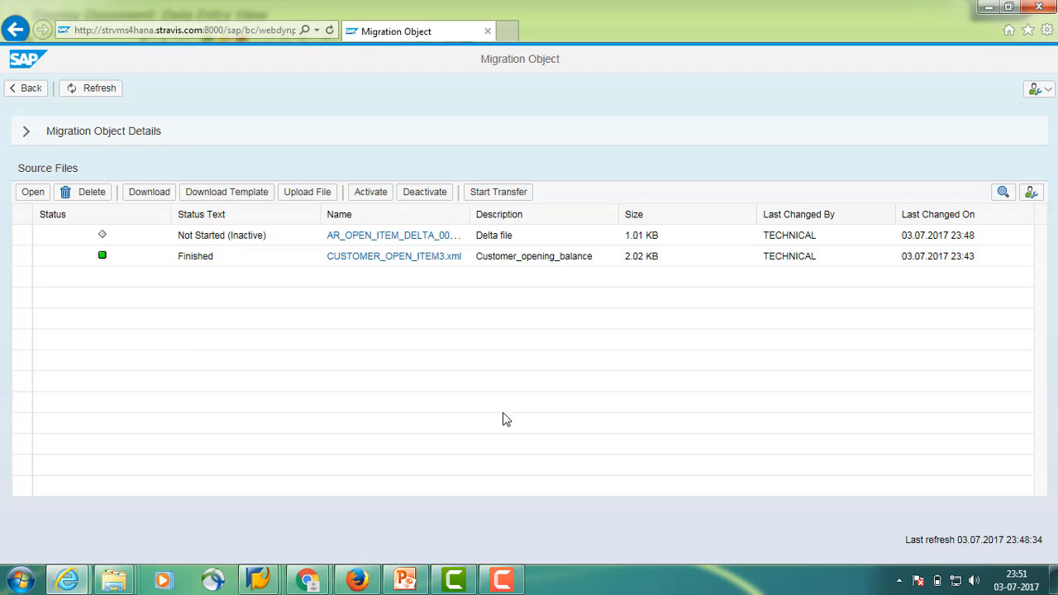
mouse_move(258, 579)
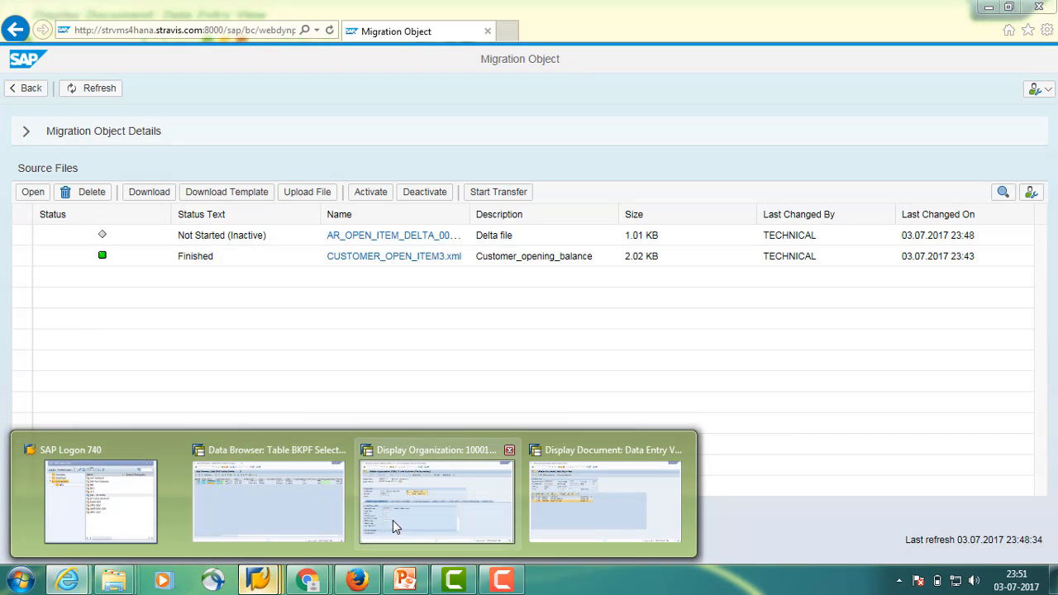
left_click(298, 521)
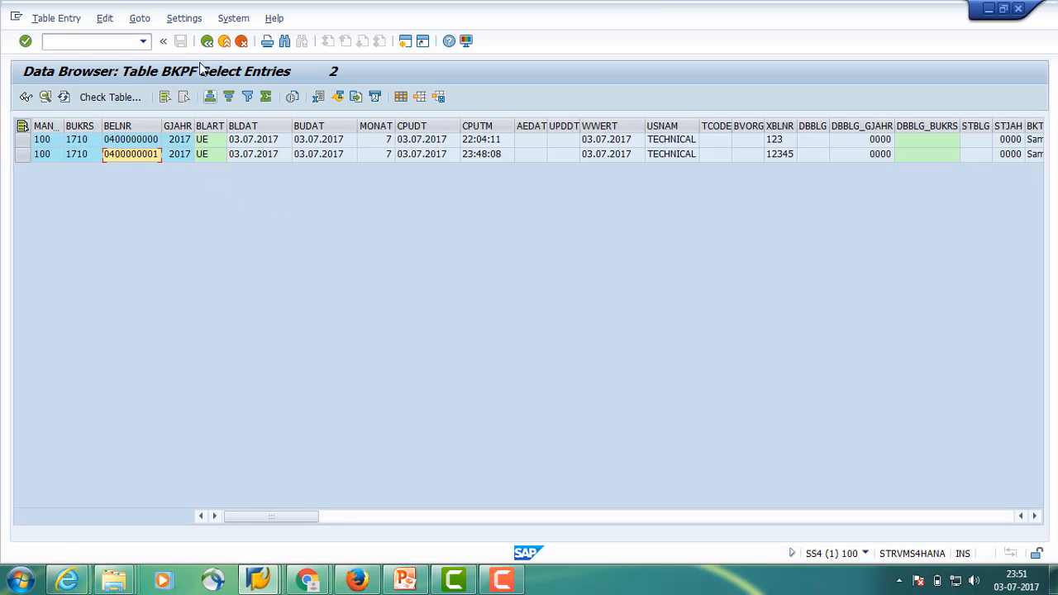
left_click(206, 41)
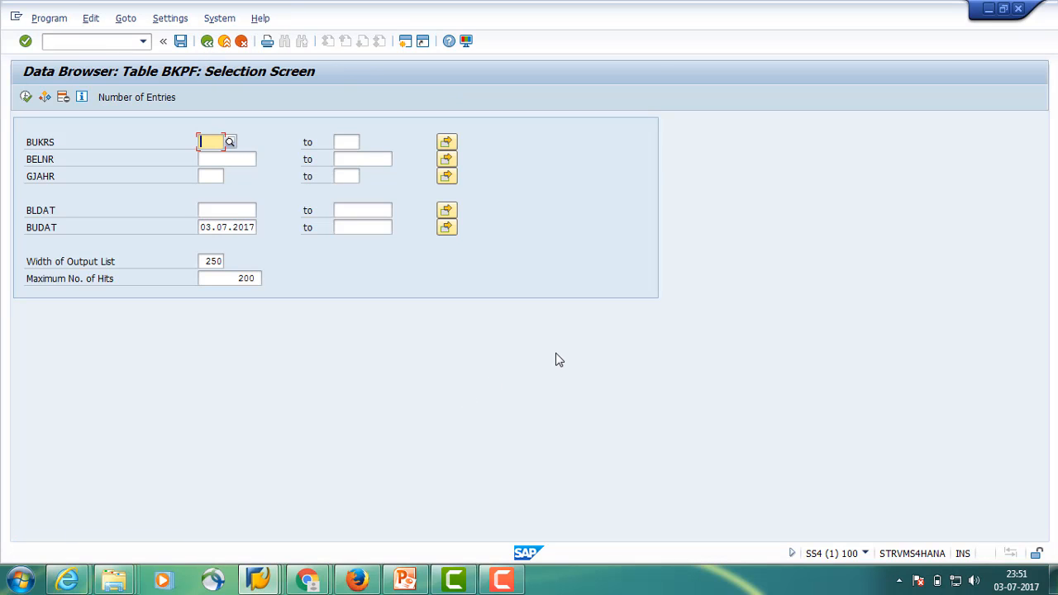